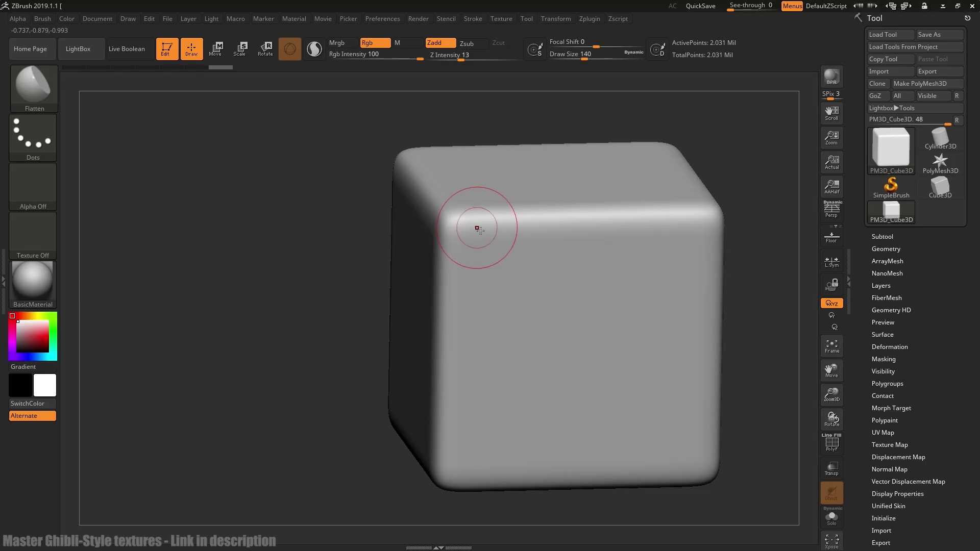
Step: Try the Flatten and TrimSmoothBorder brushes along the cube's upper front edge and corner
left_click_drag(476, 225, 561, 215)
key("ctrl+z")
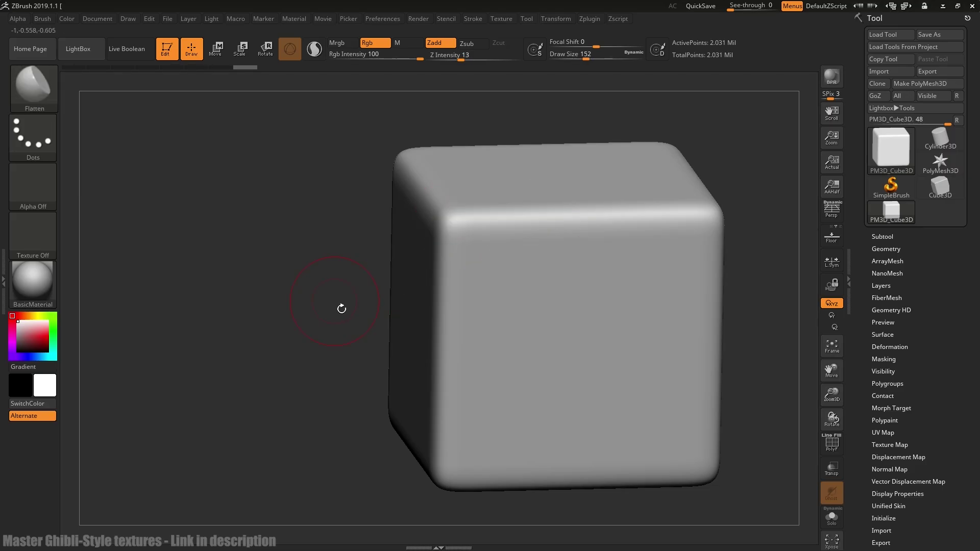
mouse_move(339, 306)
left_mouse_down()
mouse_move(656, 182)
mouse_move(583, 205)
mouse_move(516, 292)
mouse_move(538, 289)
mouse_move(465, 308)
left_mouse_up()
key("]")
left_click_drag(404, 313, 539, 281)
mouse_move(391, 321)
left_mouse_down()
mouse_move(355, 313)
mouse_move(362, 329)
left_mouse_up()
mouse_move(390, 324)
left_mouse_down()
mouse_move(521, 295)
mouse_move(390, 326)
left_mouse_up()
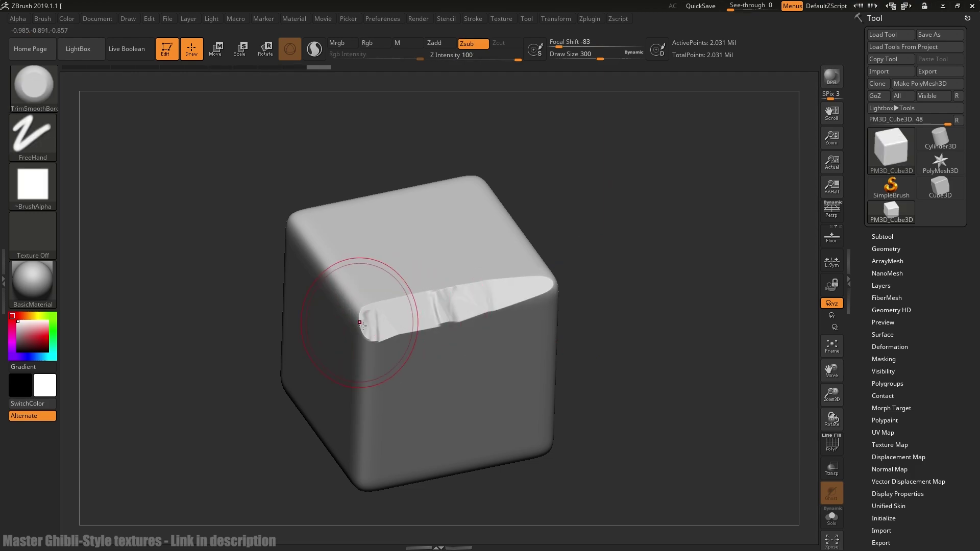
left_click_drag(361, 322, 373, 322)
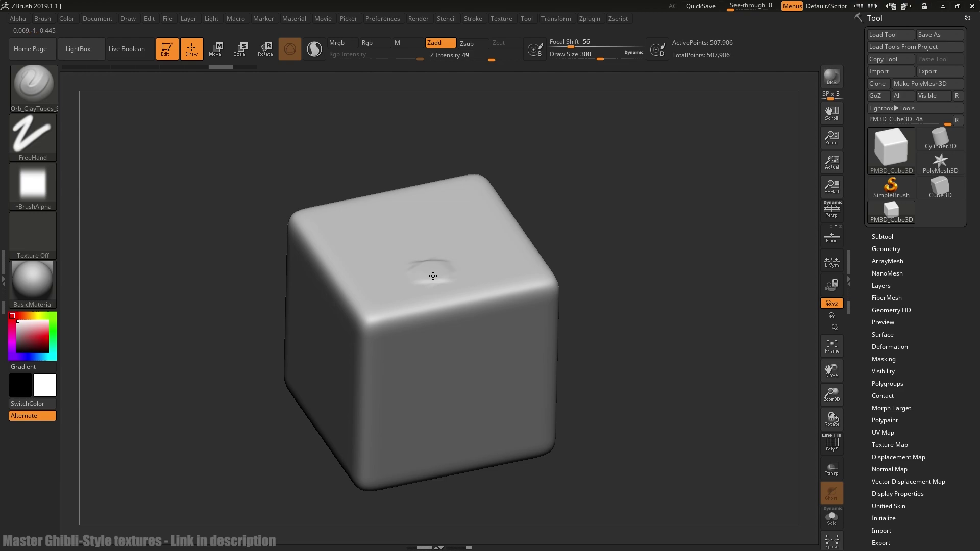
Step: Try test strokes on the cube with the Orb_ClayTubes, ClayTubes, DamStandard and Fill_3DCW brushes
left_click_drag(433, 275, 428, 278)
left_click_drag(456, 385, 467, 387)
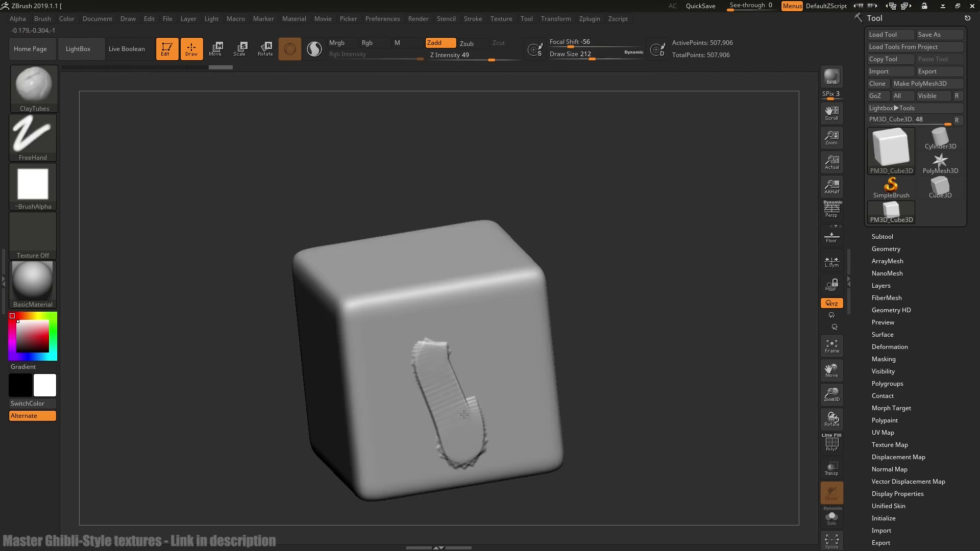
mouse_move(464, 414)
left_mouse_down()
mouse_move(485, 347)
mouse_move(444, 337)
mouse_move(424, 439)
mouse_move(499, 404)
left_mouse_up()
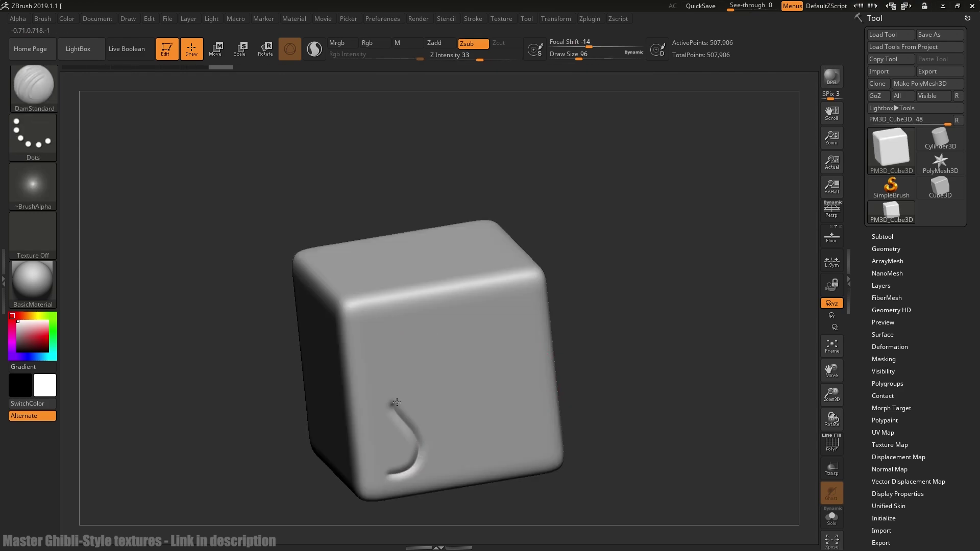
mouse_move(415, 395)
left_mouse_down()
mouse_move(485, 372)
mouse_move(505, 314)
left_mouse_up()
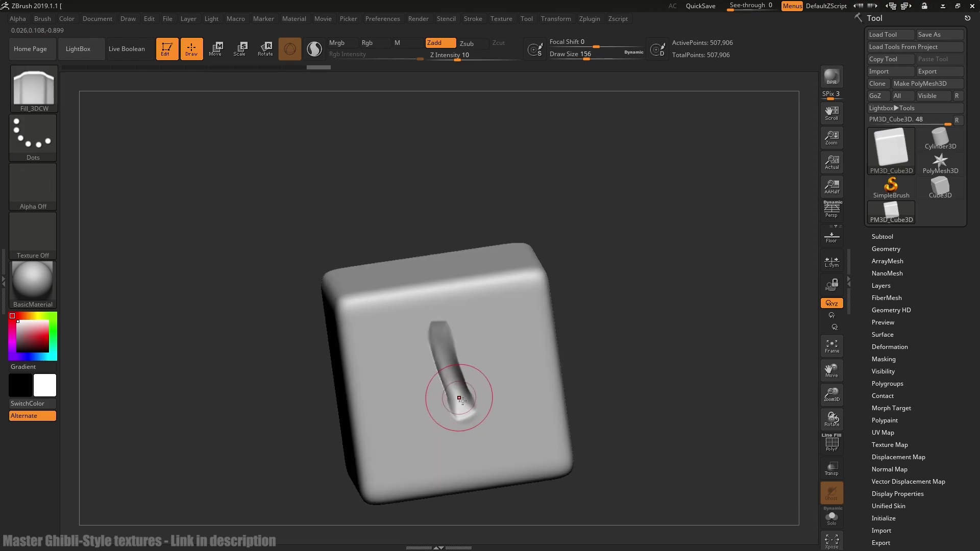
mouse_move(470, 393)
left_mouse_down()
mouse_move(449, 383)
mouse_move(442, 346)
mouse_move(452, 413)
mouse_move(466, 409)
left_mouse_up()
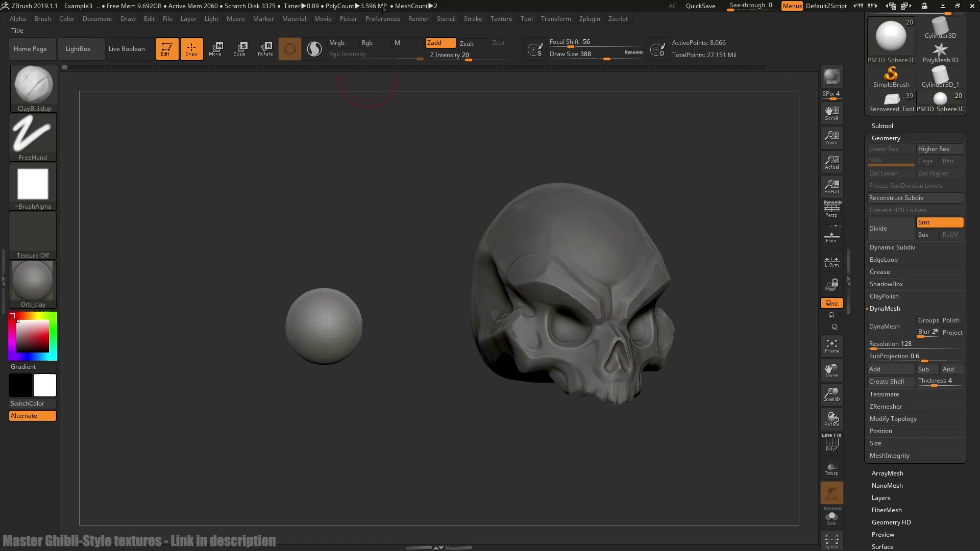
Step: Open the QuickSave settings in the preferences
left_click(383, 18)
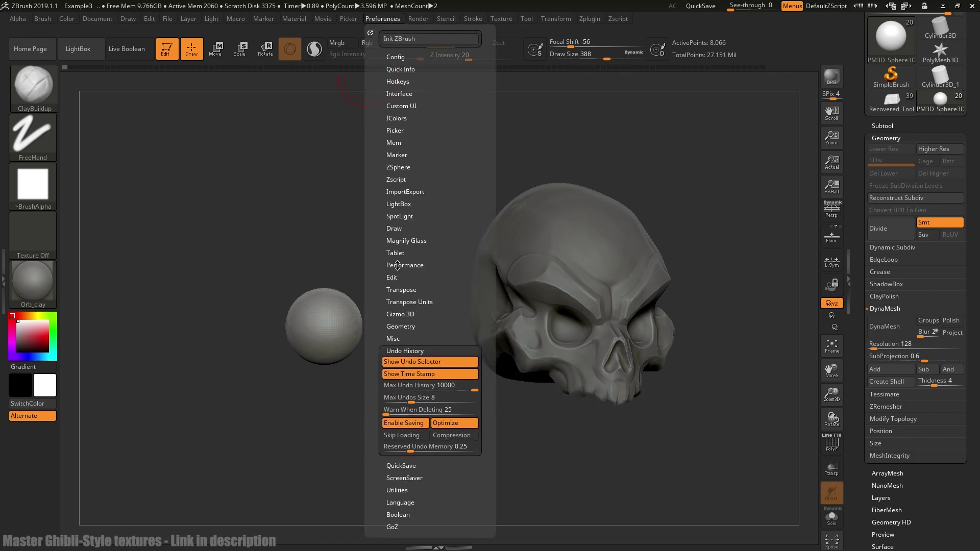
left_click(401, 465)
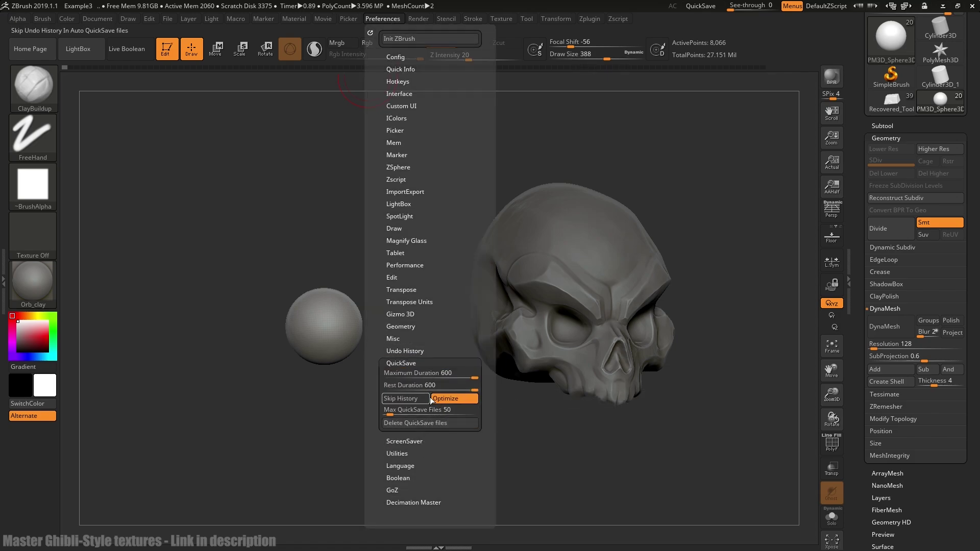
Step: Redo the sculpting history from the small sphere up to the low-resolution head block-out with first eye hollows
left_click_drag(296, 256, 461, 247)
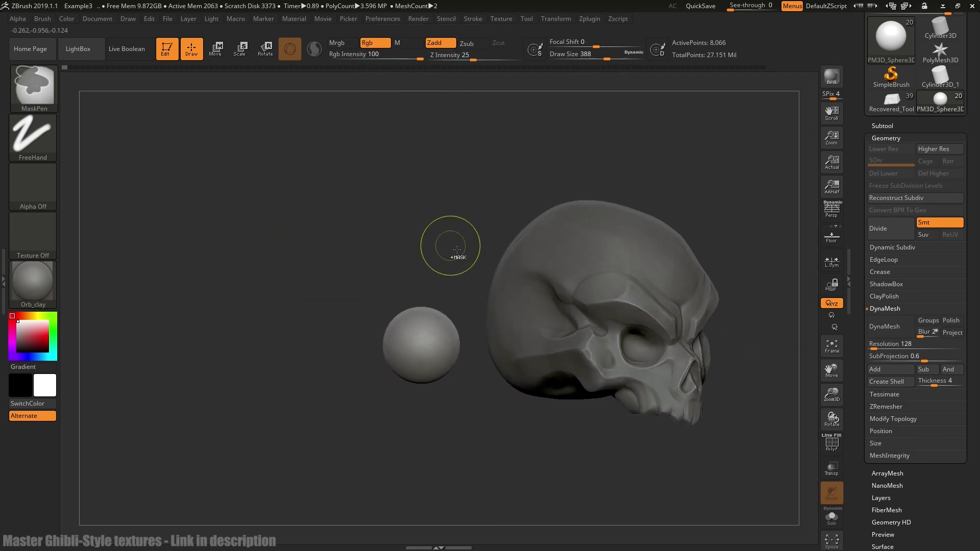
key("ctrl+shift+z")
key("ctrl+shift+z")
key("ctrl+shift+z")
key("ctrl+shift+z")
key("ctrl+shift+z")
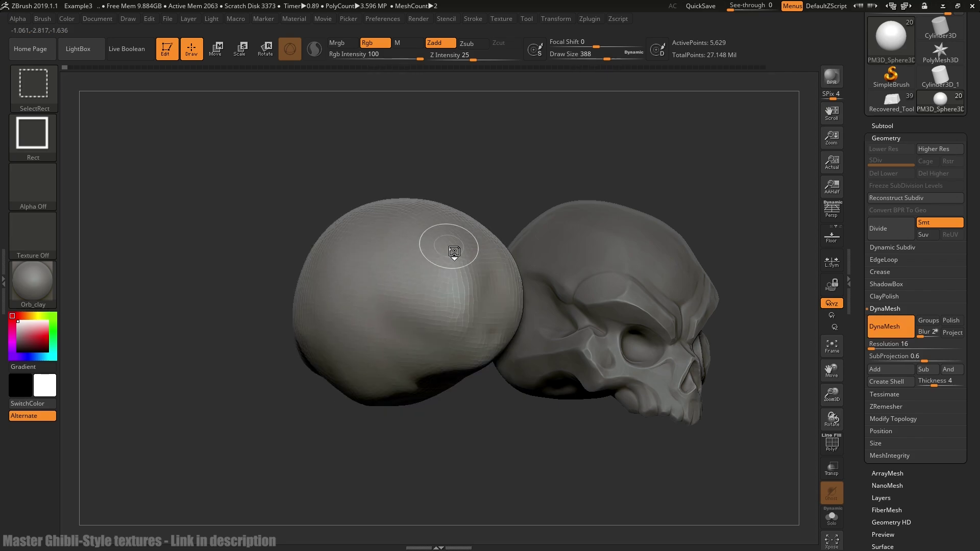
key("ctrl+shift+z")
key("ctrl+shift+z")
key("ctrl+shift+z")
key("ctrl+shift+z")
key("ctrl+shift+z")
key("ctrl+shift+z")
key("ctrl+shift+z")
key("ctrl+shift+z")
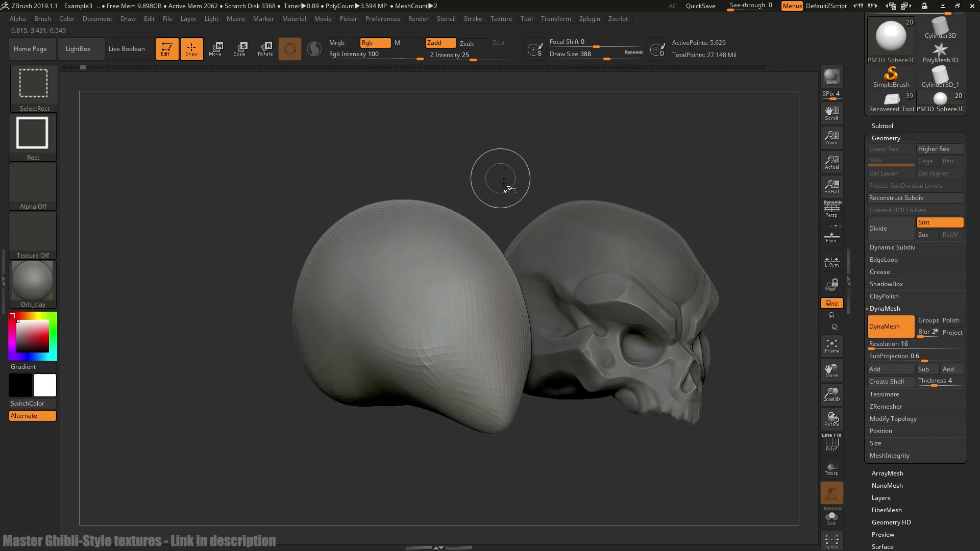
key("ctrl+shift+z")
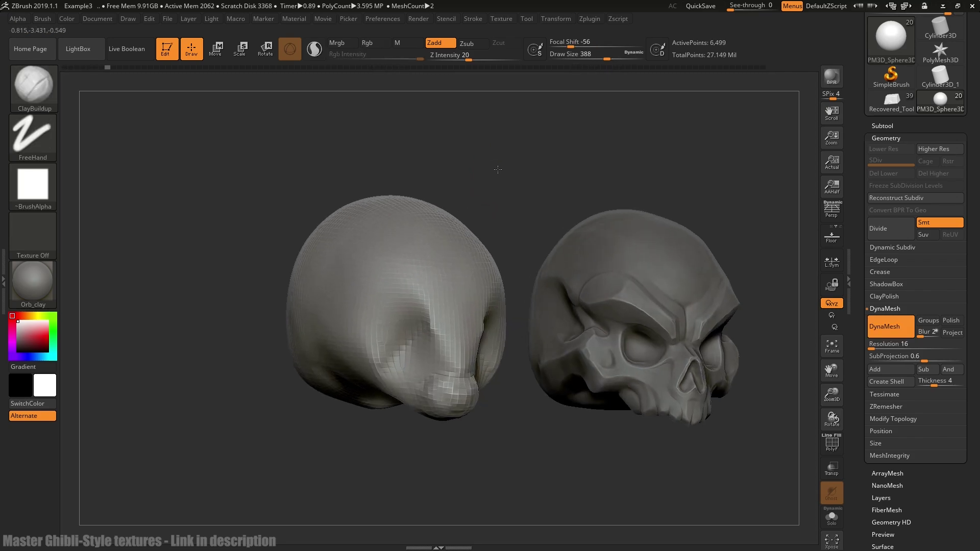
Step: Redo the history up to the built-up brow ridges and hollowed eye sockets at DynaMesh resolution 16
key("ctrl+shift+z")
key("ctrl+shift+z")
key("ctrl+shift+z")
key("ctrl+shift+z")
key("ctrl+shift+z")
key("ctrl+shift+z")
key("ctrl+shift+z")
key("ctrl+shift+z")
key("ctrl+shift+z")
key("ctrl+shift+z")
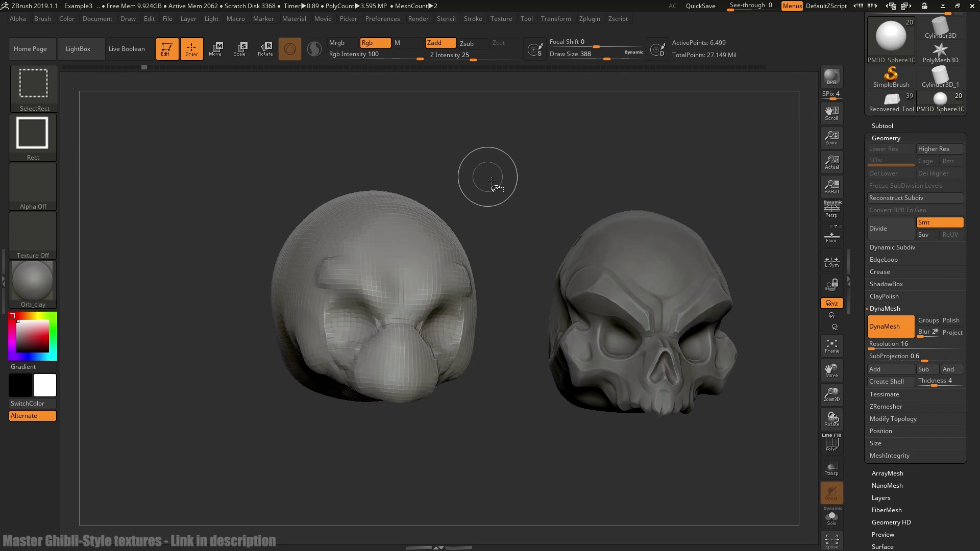
Step: Redo the history through the DynaMesh resolution 32 remesh, the temple build-up and the eye socket carving
key("ctrl+shift+z")
key("ctrl+shift+z")
key("ctrl+shift+z")
key("ctrl+shift+z")
key("ctrl+shift+z")
key("ctrl+shift+z")
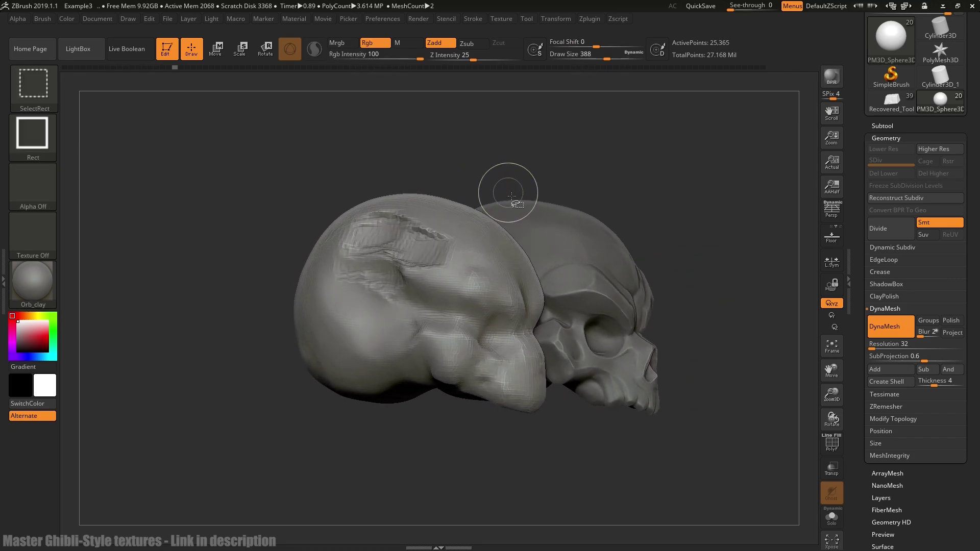
key("ctrl+shift+z")
key("ctrl+shift+z")
key("ctrl+shift+z")
key("ctrl+shift+z")
key("ctrl+shift+z")
key("ctrl+shift+z")
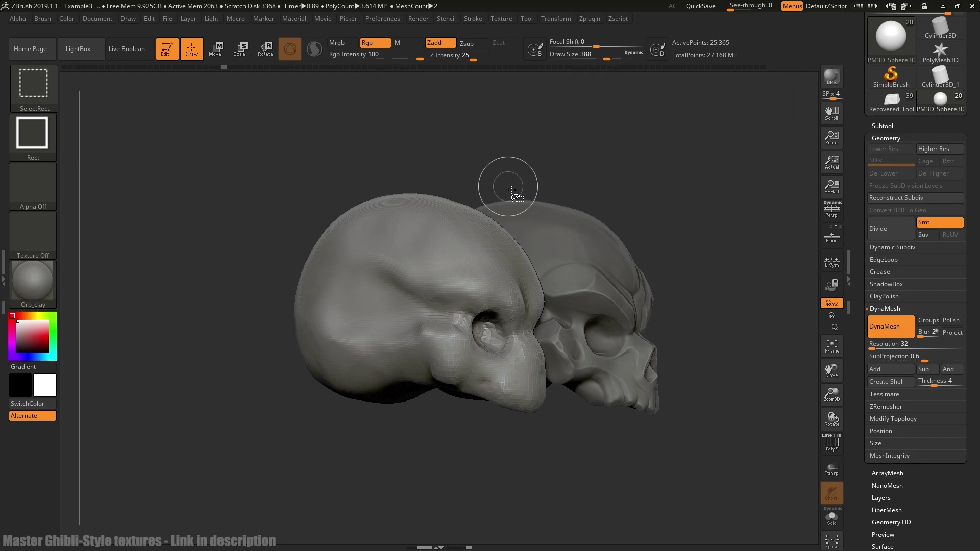
Step: Redo the history through the nose cavity carving and the reworked eye sockets
key("ctrl+shift+z")
key("ctrl+shift+z")
key("ctrl+shift+z")
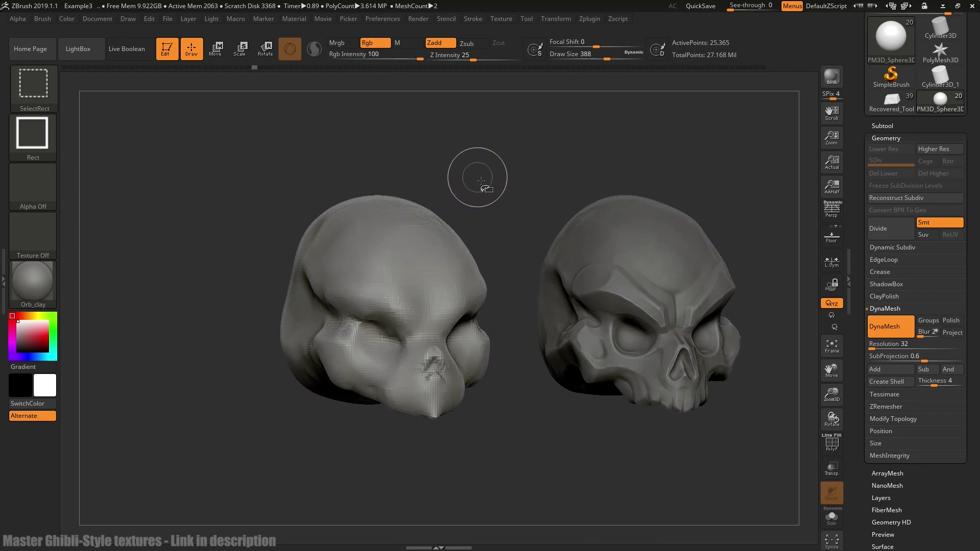
key("ctrl+shift+z")
key("ctrl+shift+z")
key("ctrl+shift+z")
key("ctrl+shift+z")
key("ctrl+shift+z")
key("ctrl+shift+z")
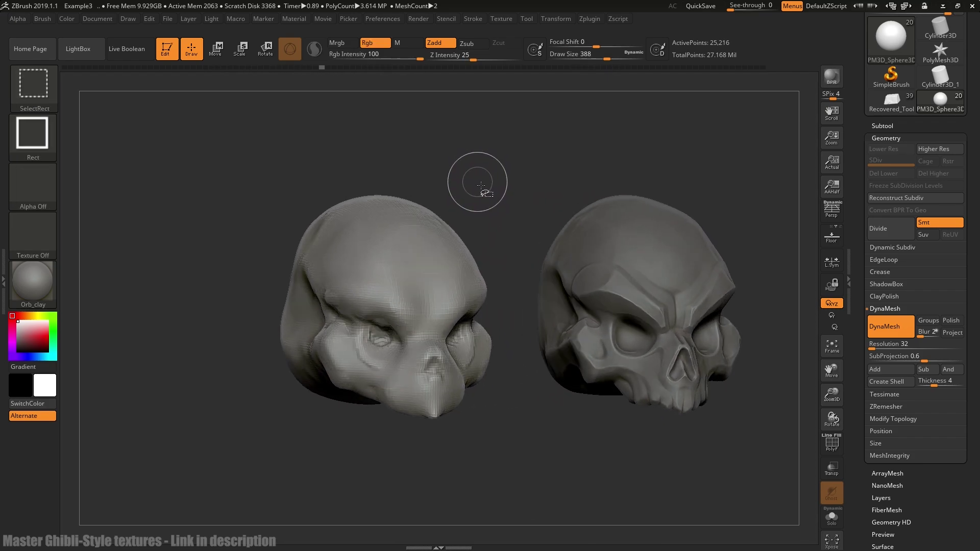
Step: Redo the history through the DynaMesh resolution 56 remesh and the refined nose cavity
key("ctrl+shift+z")
key("ctrl+shift+z")
key("ctrl+shift+z")
key("ctrl+shift+z")
key("ctrl+shift+z")
key("ctrl+shift+z")
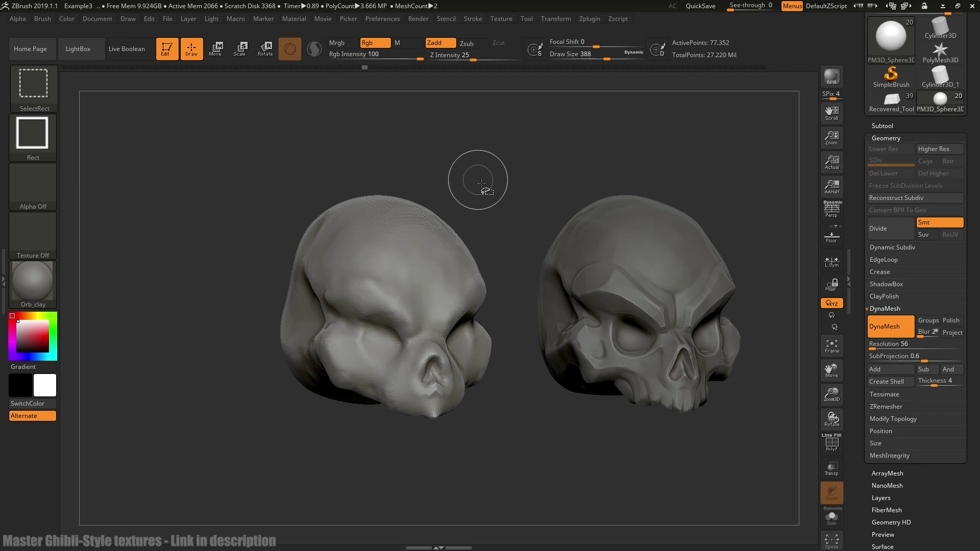
Step: Redo the history through the brow and cheek clay strokes and their smoothing around the nose
key("ctrl+shift+z")
key("ctrl+shift+z")
key("ctrl+shift+z")
key("ctrl+shift+z")
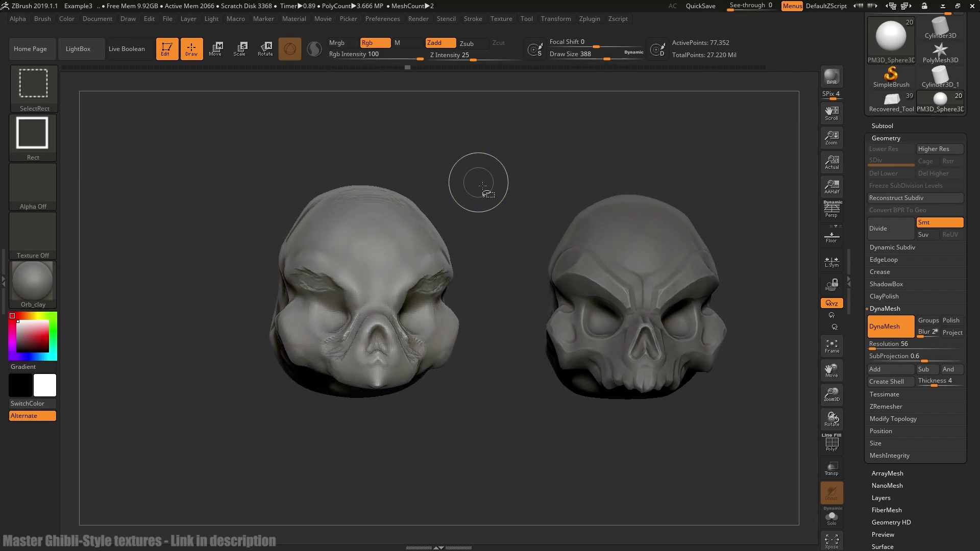
key("ctrl+shift+z")
key("ctrl+shift+z")
key("ctrl+shift+z")
key("ctrl+shift+z")
key("ctrl+shift+z")
key("ctrl+shift+z")
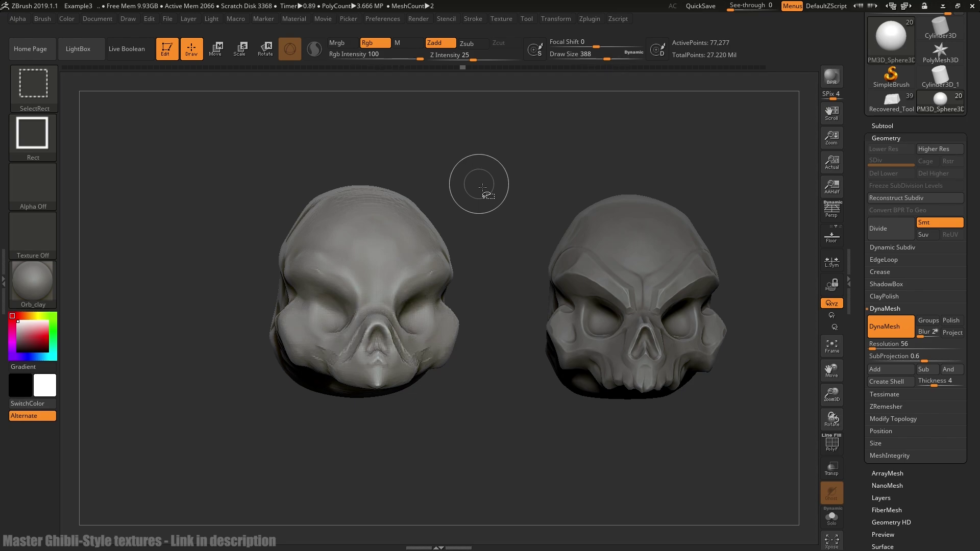
Step: Redo the history through the DynaMesh resolution 80 remesh and the shaping of the upper jaw and skull underside
key("ctrl+shift+z")
key("ctrl+shift+z")
key("ctrl+shift+z")
key("ctrl+shift+z")
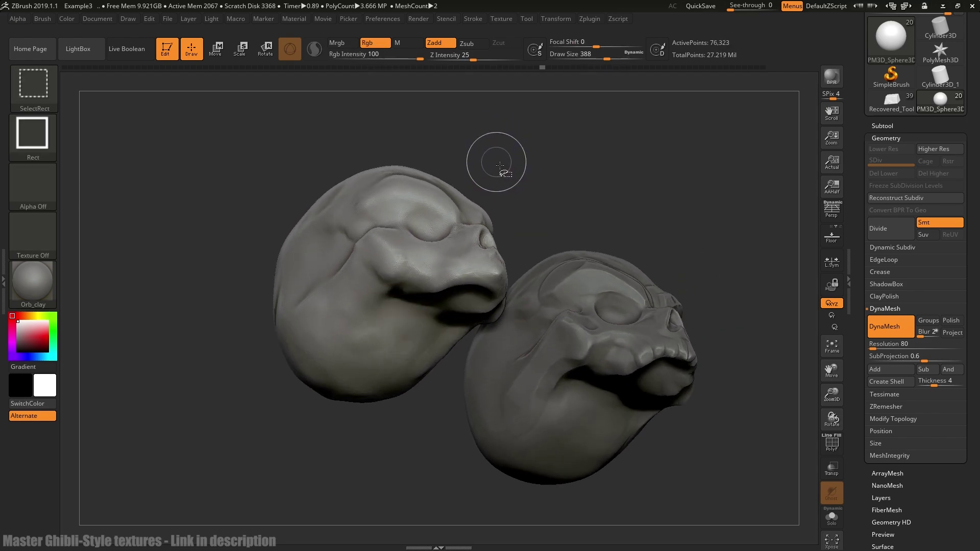
key("ctrl+shift+z")
key("ctrl+shift+z")
key("ctrl+shift+z")
key("ctrl+shift+z")
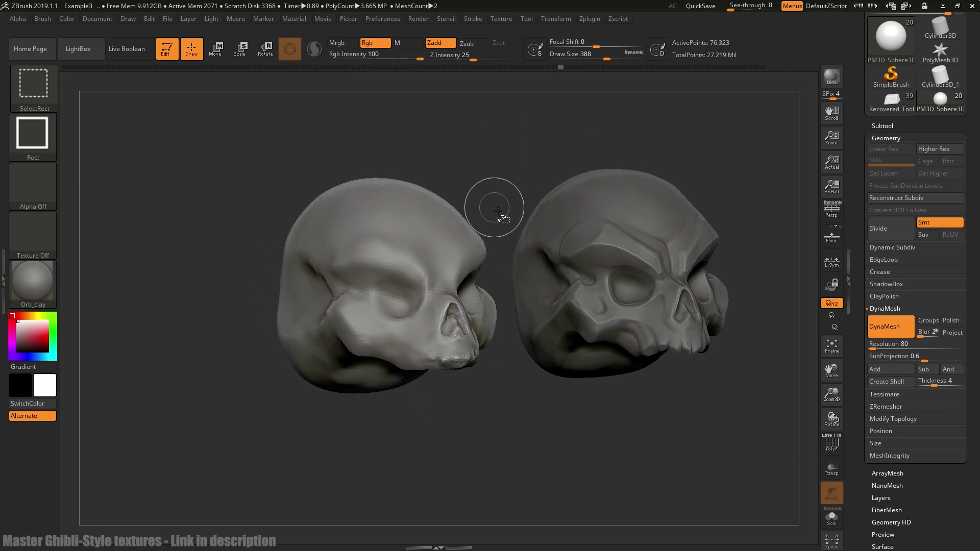
Step: Redo the history through the side-profile refinements up to the remesh back at DynaMesh resolution 56
key("ctrl+shift+z")
key("ctrl+shift+z")
key("ctrl+shift+z")
key("ctrl+shift+z")
key("ctrl+shift+z")
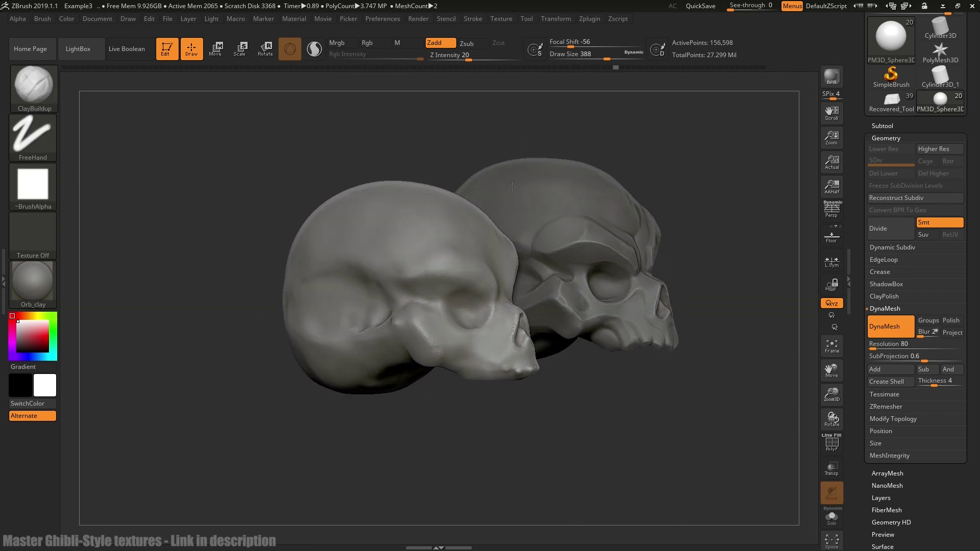
key("ctrl+shift+z")
key("ctrl+shift+z")
key("ctrl+shift+z")
key("ctrl+shift+z")
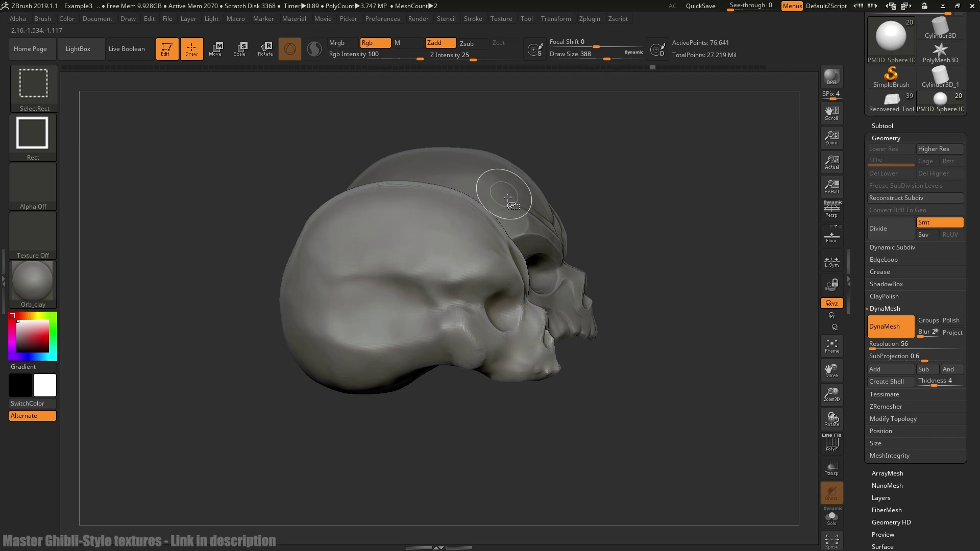
Step: Redo the remaining history through the temple and brow strokes and the smoothing of the cranium
key("ctrl+shift+z")
key("ctrl+shift+z")
key("ctrl+shift+z")
key("ctrl+shift+z")
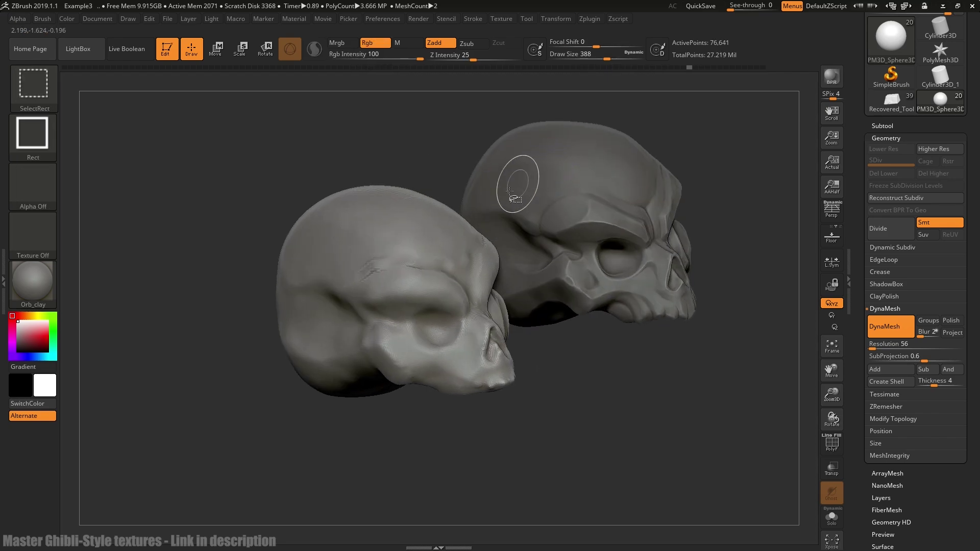
key("ctrl+shift+z")
key("ctrl+shift+z")
key("ctrl+shift+z")
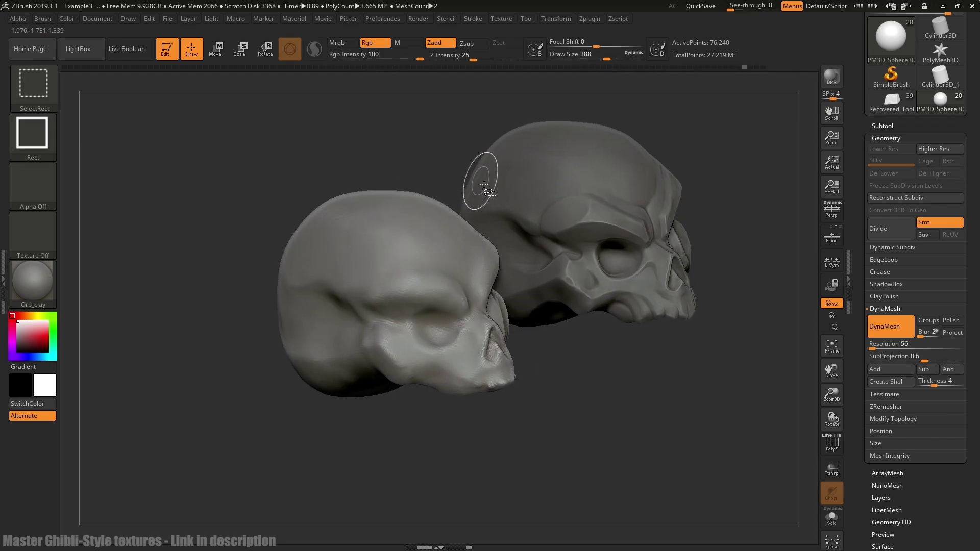
key("ctrl+shift+z")
key("ctrl+shift+z")
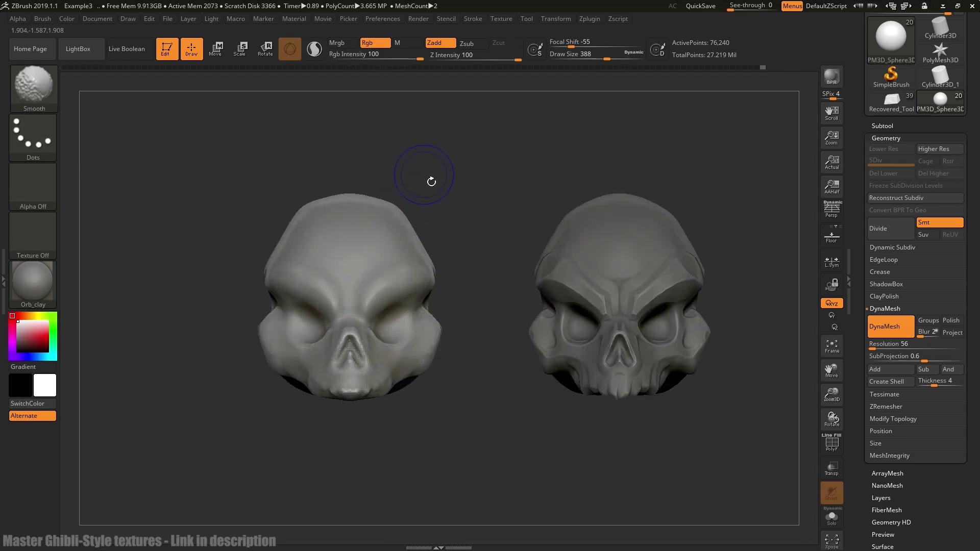
key("ctrl+shift+z")
key("ctrl+shift+z")
key("ctrl+shift+z")
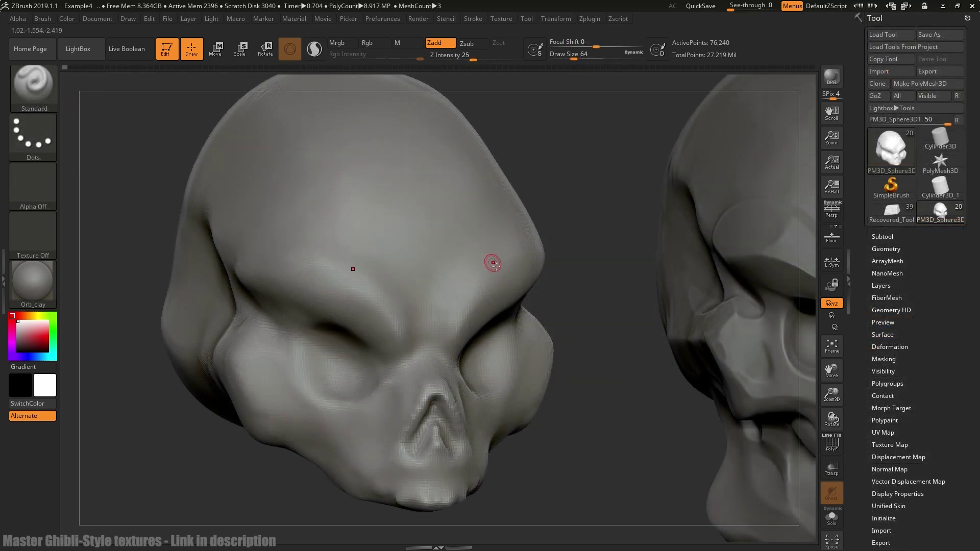
Step: Redo the Example4 skull's history through the forehead strokes and their smoothing on the cranium
key("ctrl+shift")
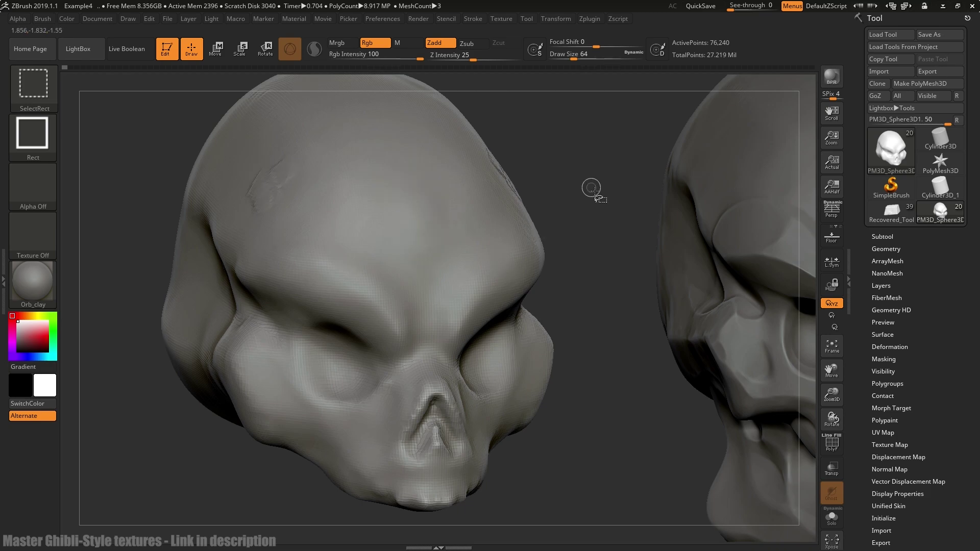
mouse_move(592, 187)
left_mouse_down()
mouse_move(614, 221)
mouse_move(556, 153)
mouse_move(526, 184)
mouse_move(519, 169)
mouse_move(532, 141)
mouse_move(575, 251)
left_mouse_up()
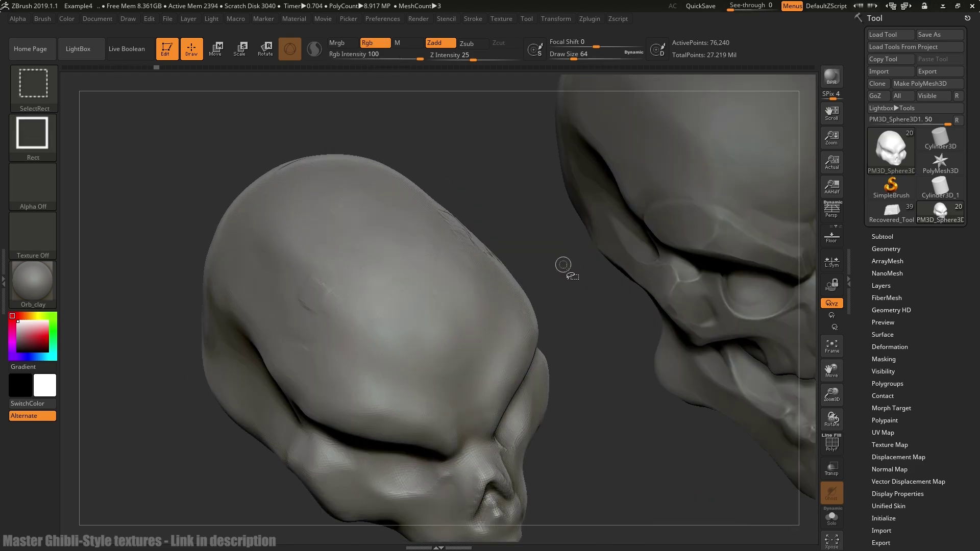
key("ctrl+shift+z")
key("ctrl+shift+z")
key("ctrl+shift+z")
key("ctrl+shift+z")
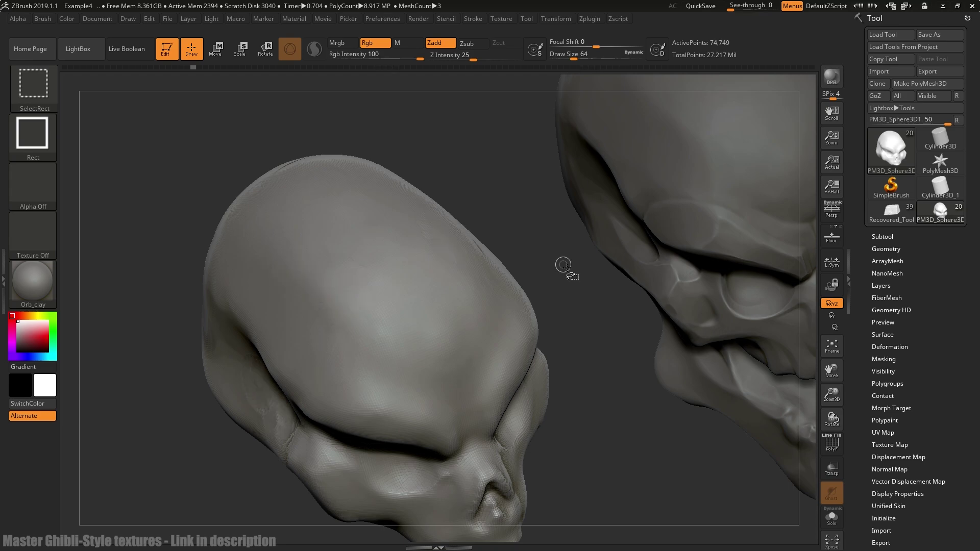
Step: Redo the skull's history through the cheekbone strokes and the deepening of the eye socket
mouse_move(562, 265)
left_mouse_down("alt")
mouse_move(464, 192)
mouse_move(470, 138)
left_mouse_up("alt")
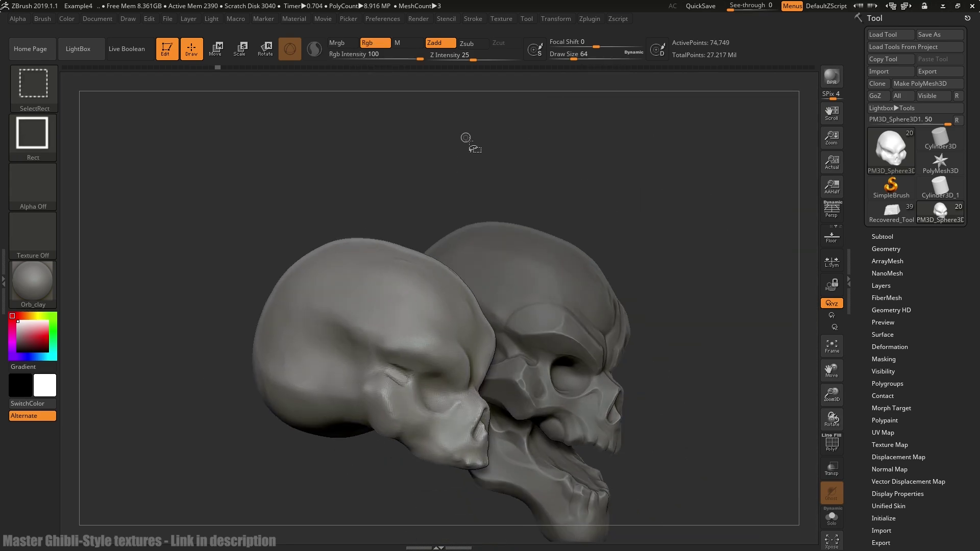
key("ctrl+shift+z")
key("ctrl+shift+z")
key("ctrl+shift+z")
key("ctrl+shift+z")
key("ctrl+shift+z")
key("ctrl+shift+z")
key("ctrl+shift+z")
key("ctrl+shift+z")
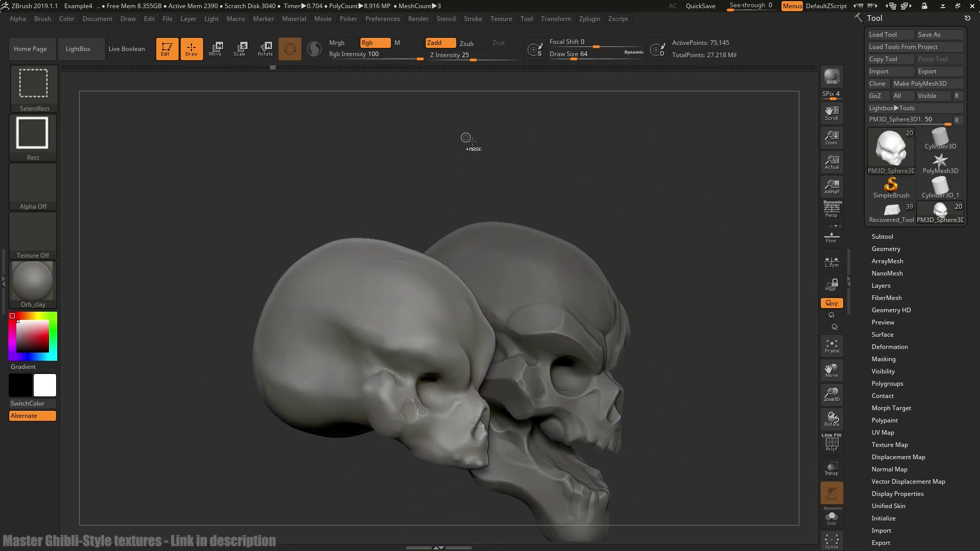
Step: Redo the skull's history through the next cheekbone and eye socket refinements
key("ctrl+shift+z")
key("ctrl+shift+z")
key("ctrl+shift+z")
key("ctrl+shift+z")
key("ctrl+shift+z")
key("ctrl+shift+z")
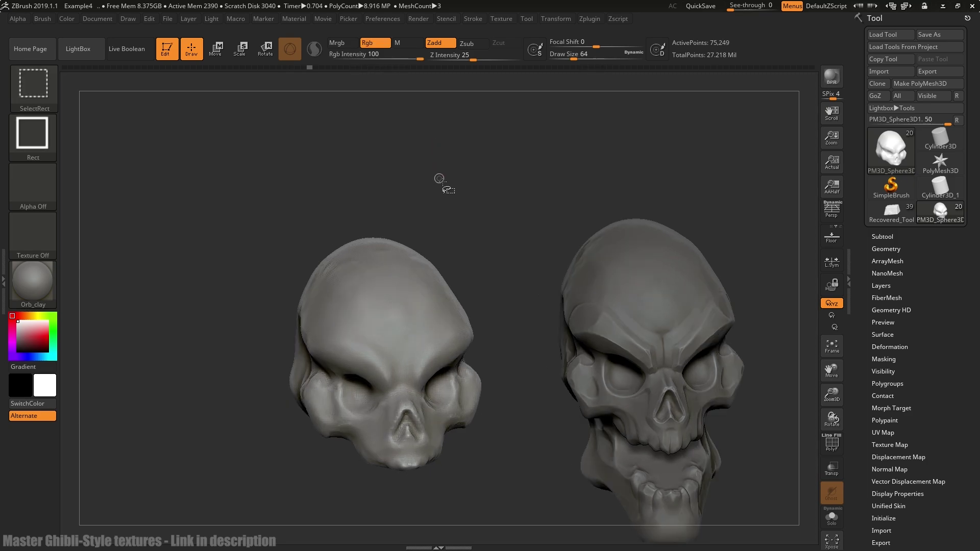
Step: Redo the skull's history through the higher-resolution remesh and the next shaping of the cheekbones and upper jaw
key("ctrl+shift+z")
key("ctrl+shift+z")
key("ctrl+shift+z")
key("ctrl+shift+z")
key("ctrl+shift+z")
key("ctrl+shift+z")
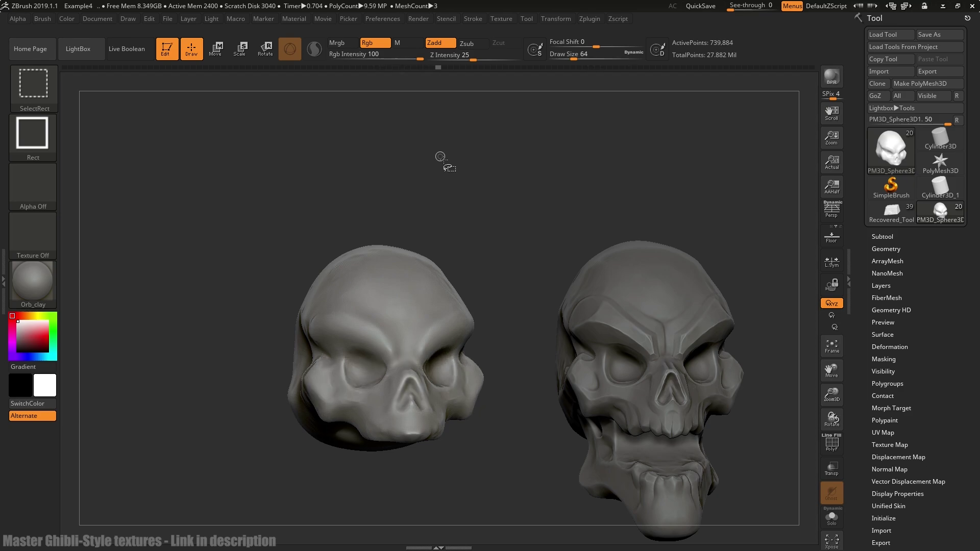
Step: Redo the skull's history through the refinements around the eye sockets, nose and cheekbones
key("ctrl+shift+z")
key("ctrl+shift+z")
key("ctrl+shift+z")
key("ctrl+shift+z")
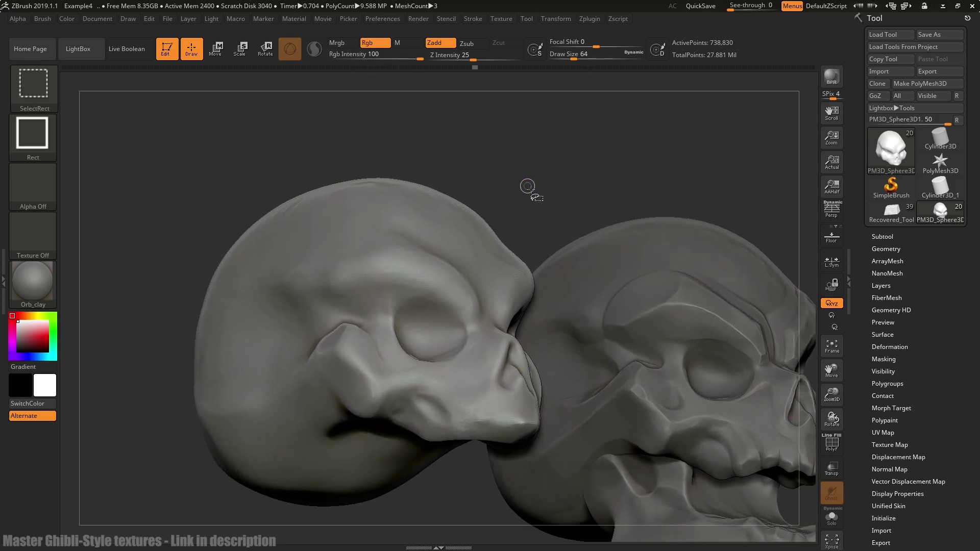
key("ctrl+shift+z")
key("ctrl+shift+z")
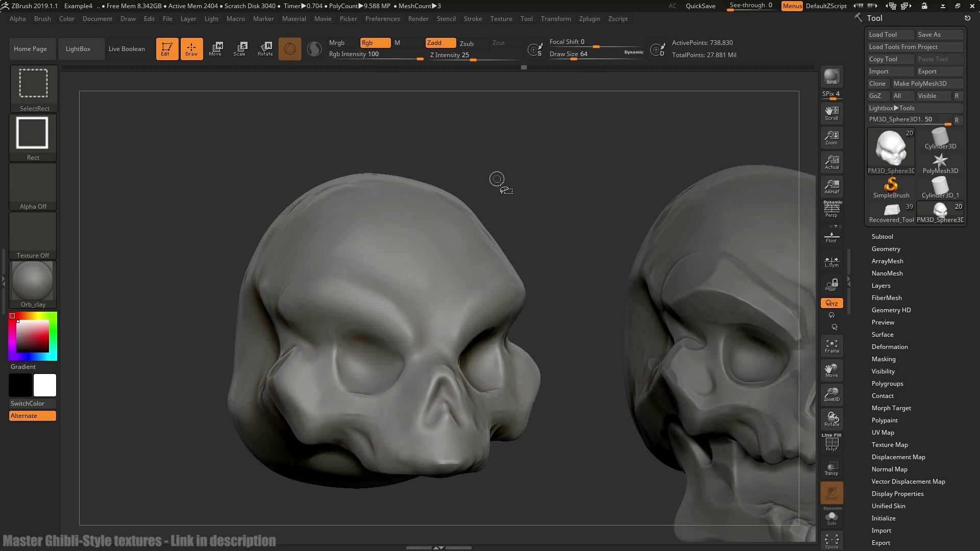
Step: Redo the skull's history through the flattening of the brow ridges and cheekbones into harder planes
key("ctrl+shift+z")
key("ctrl+shift+z")
key("ctrl+shift+z")
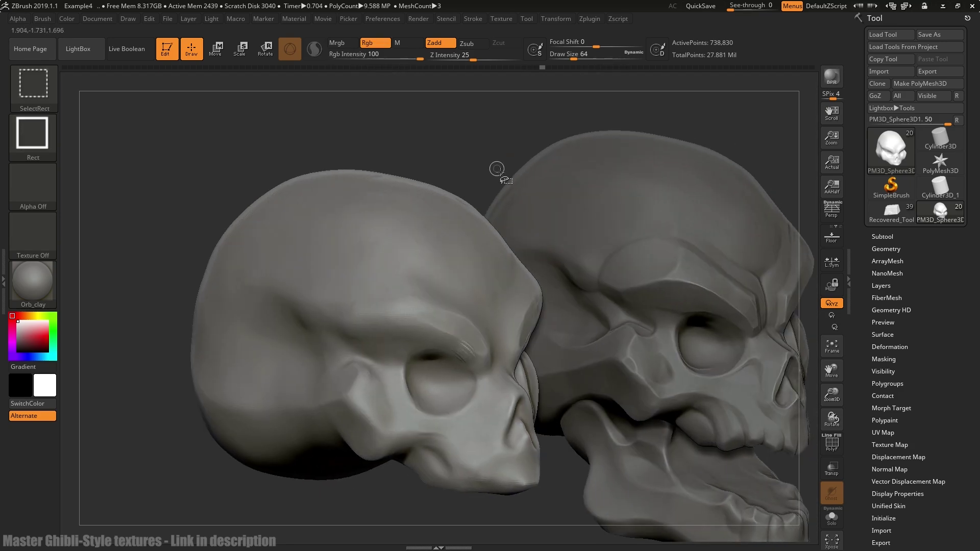
key("ctrl+shift+z")
key("ctrl+shift+z")
key("ctrl+shift+z")
key("ctrl+shift+z")
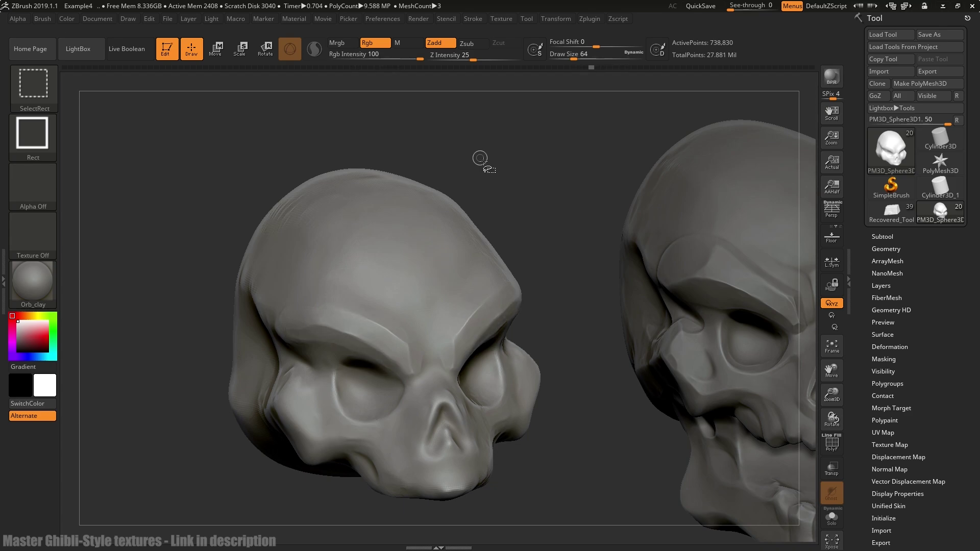
Step: Redo the skull's history through the sharpened brow edges and the clay strokes on the outer brows
key("ctrl+shift+z")
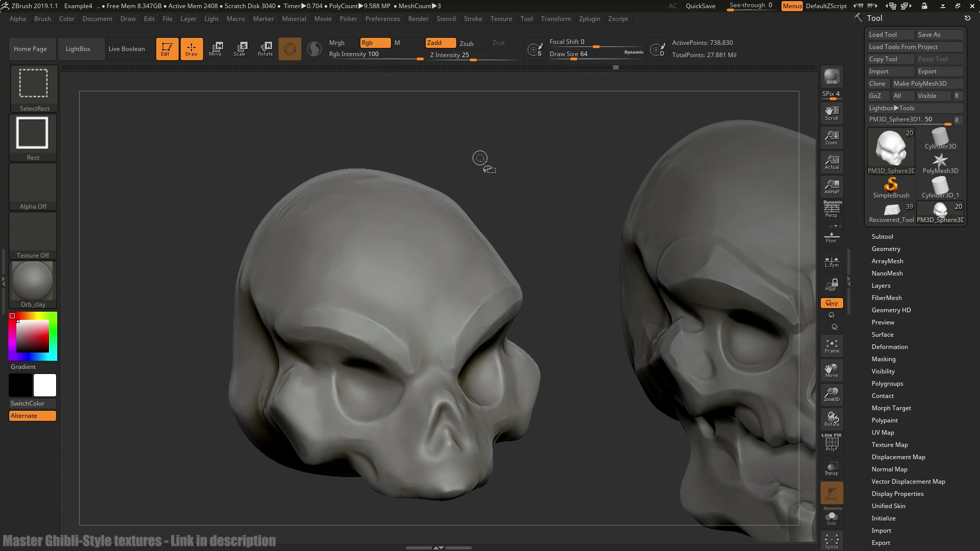
key("ctrl+shift+z")
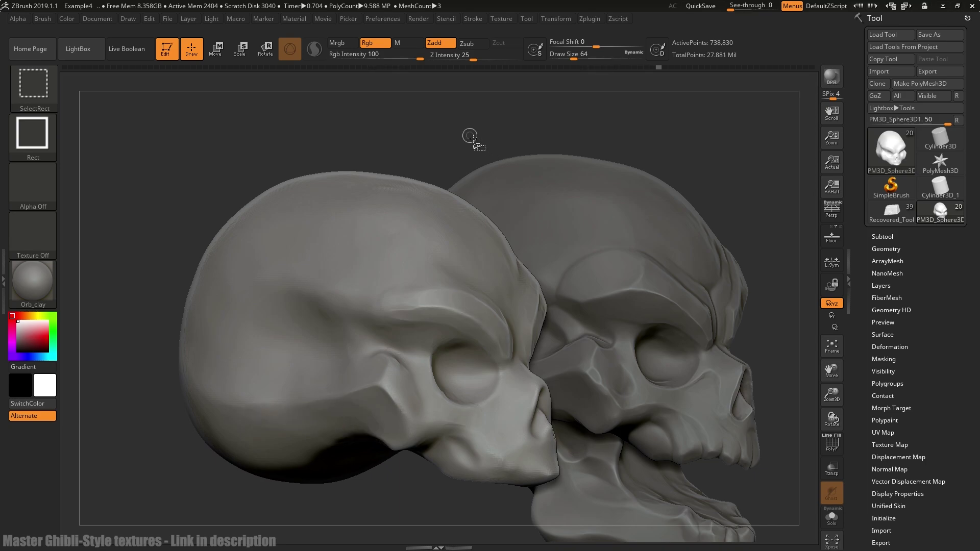
key("ctrl+shift+z")
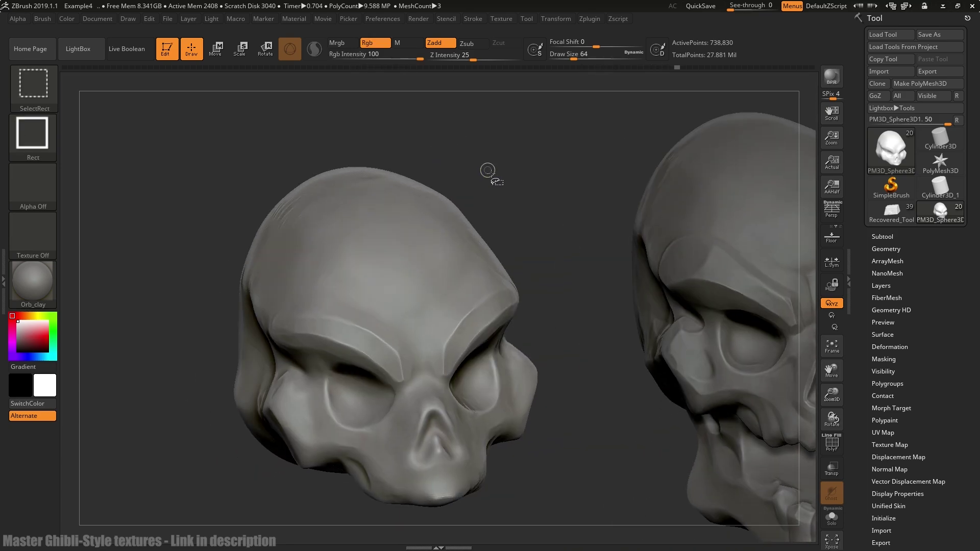
key("ctrl+shift+z")
key("ctrl+shift+z")
key("ctrl+shift+z")
key("ctrl+shift+z")
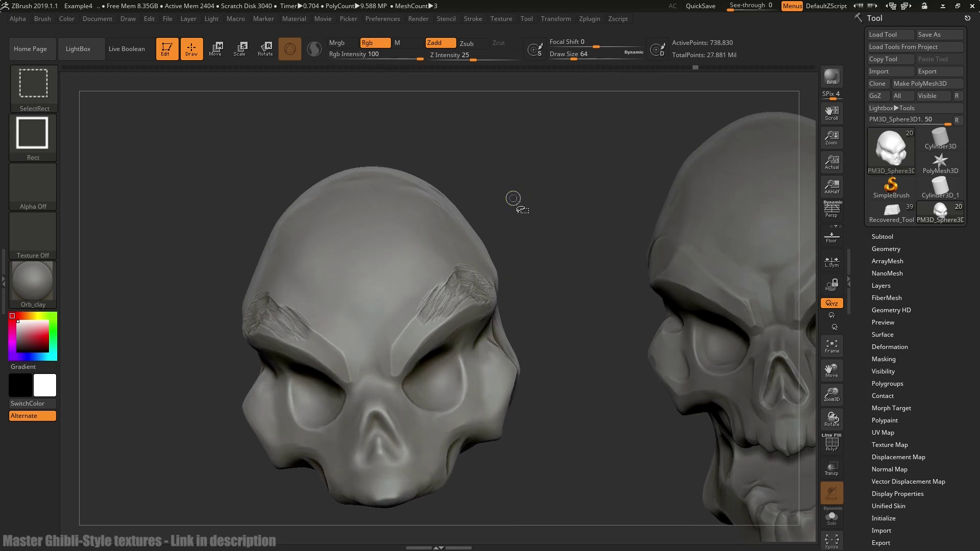
Step: Redo the skull's history through the smoothing and flattening of the outer brow strokes
key("ctrl+shift+z")
key("ctrl+shift+z")
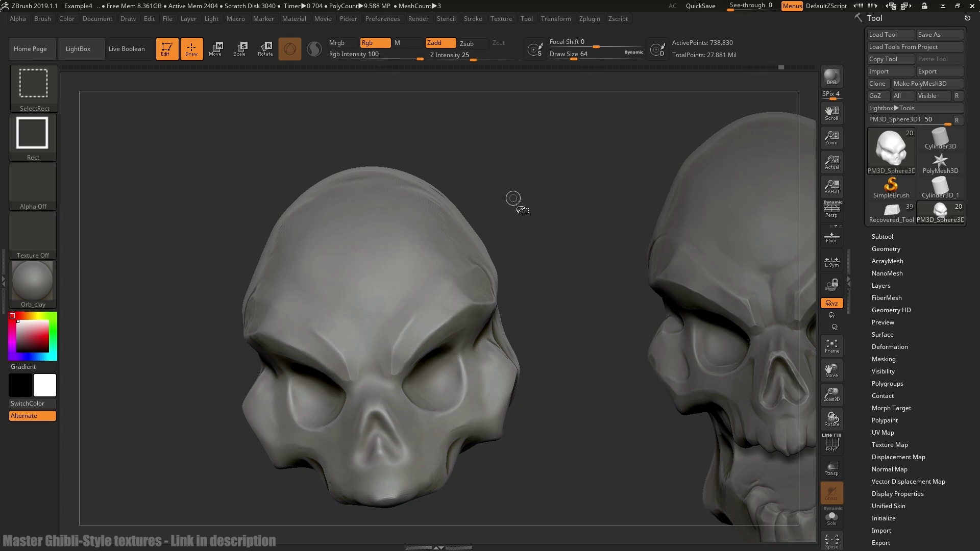
key("ctrl+shift+z")
key("ctrl+shift+z")
mouse_move(513, 198)
left_mouse_down()
mouse_move(507, 243)
mouse_move(584, 205)
mouse_move(521, 227)
left_mouse_up()
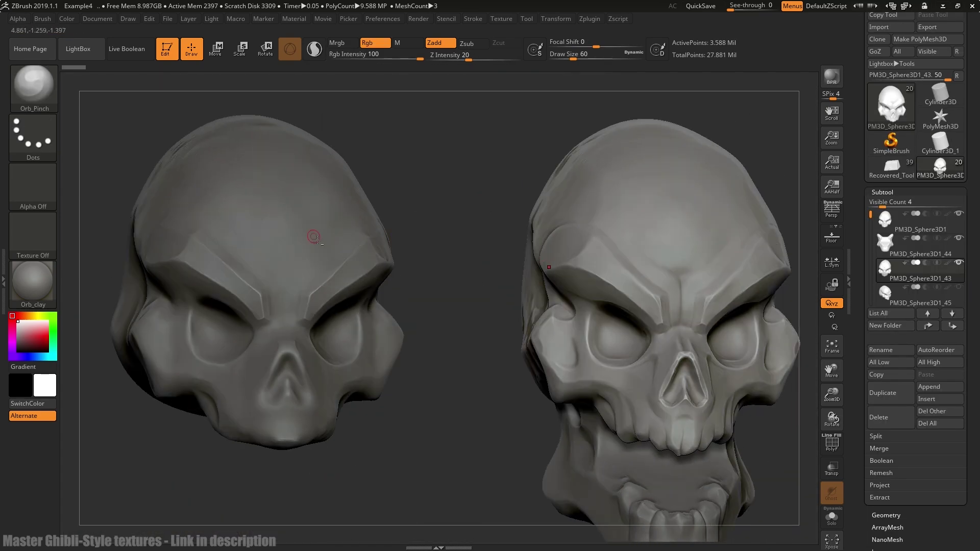
Step: Make the unfinished skull PM3D_Sphere3D1 the active subtool and redo its history through the V-shaped forehead crease
left_click(317, 241, "alt")
left_click_drag(437, 247, 615, 266, "alt")
key("ctrl+shift+z")
key("ctrl+shift+z")
key("ctrl+shift+z")
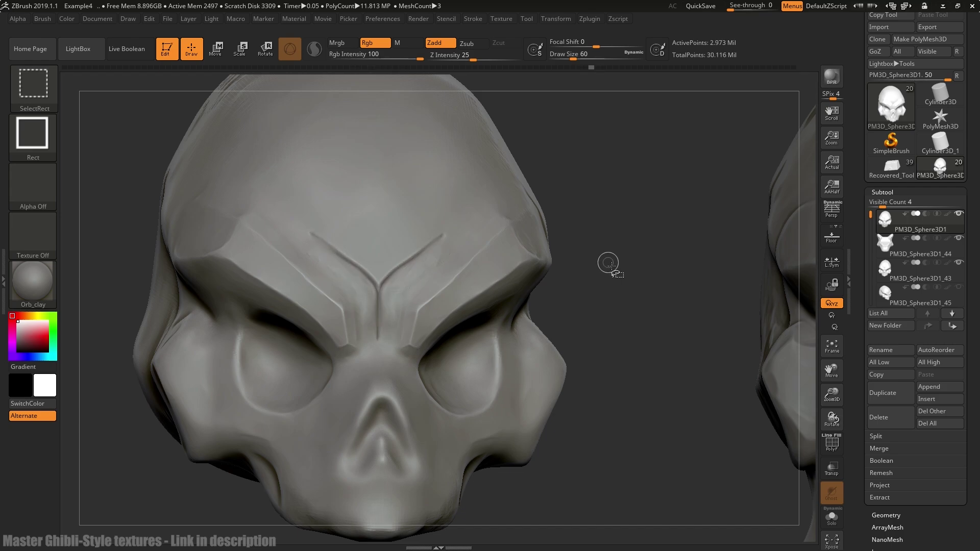
Step: Redo the history through the clay strokes between the forehead crease's arms and their smoothing
key("ctrl+z")
key("ctrl+shift+z")
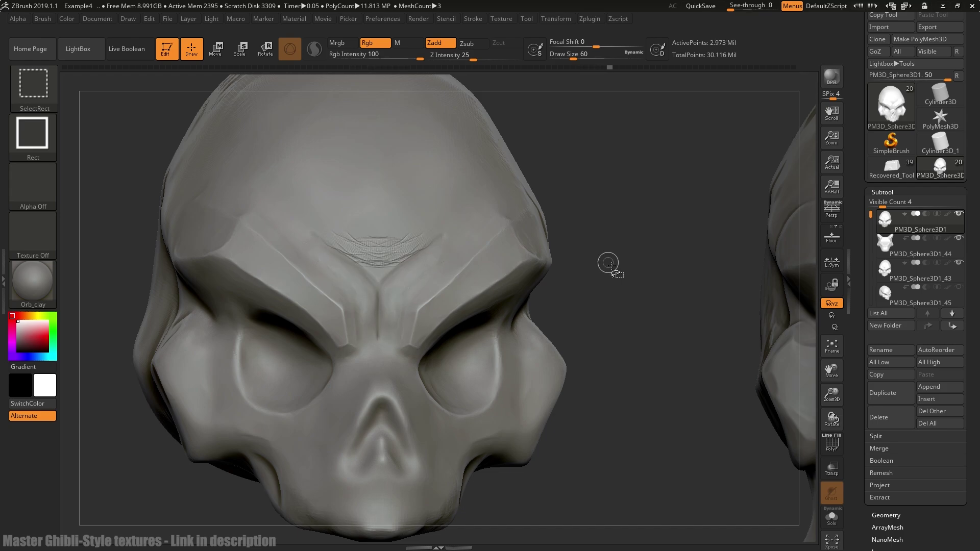
key("ctrl+shift+z")
key("ctrl+shift+z")
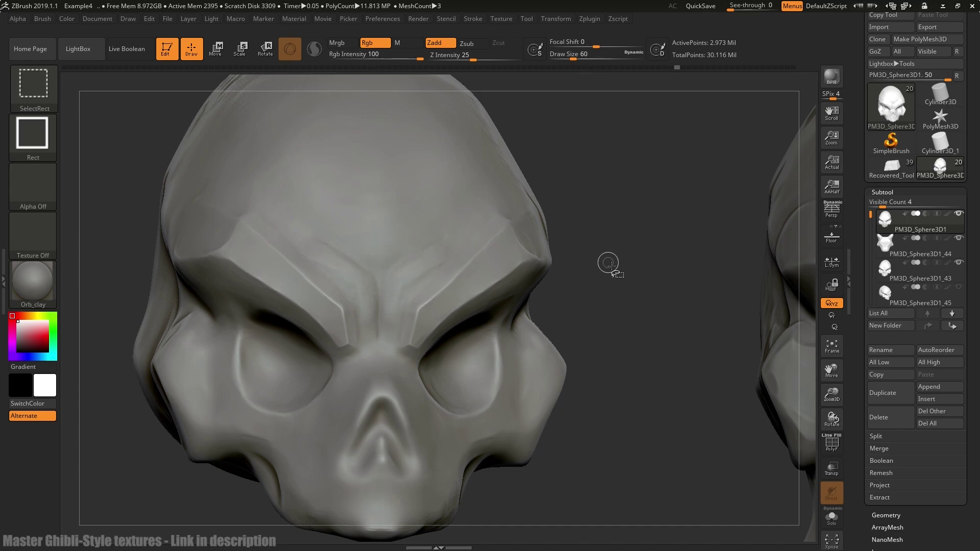
Step: Redo the history through the carving and refining of the angled grooves parallel to the brow ridges
key("ctrl+shift+z")
key("ctrl+shift+z")
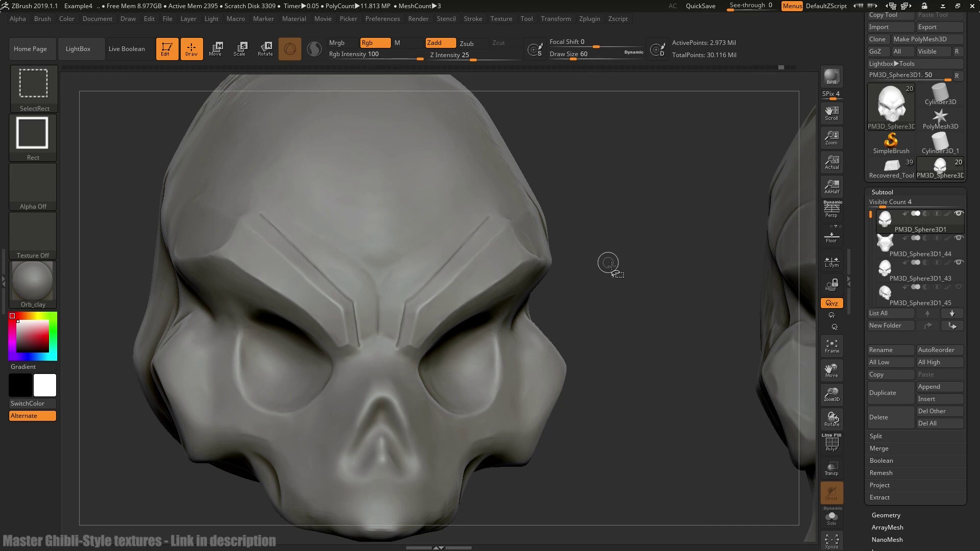
mouse_move(608, 262)
left_mouse_down()
mouse_move(737, 201)
mouse_move(653, 280)
mouse_move(612, 285)
mouse_move(634, 216)
left_mouse_up()
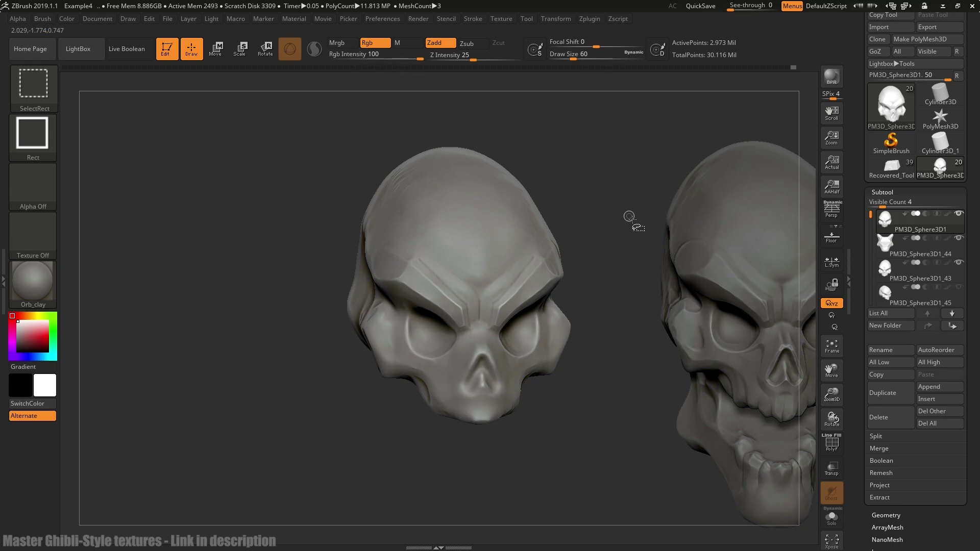
mouse_move(618, 235)
left_mouse_down()
mouse_move(638, 244)
mouse_move(598, 275)
left_mouse_up()
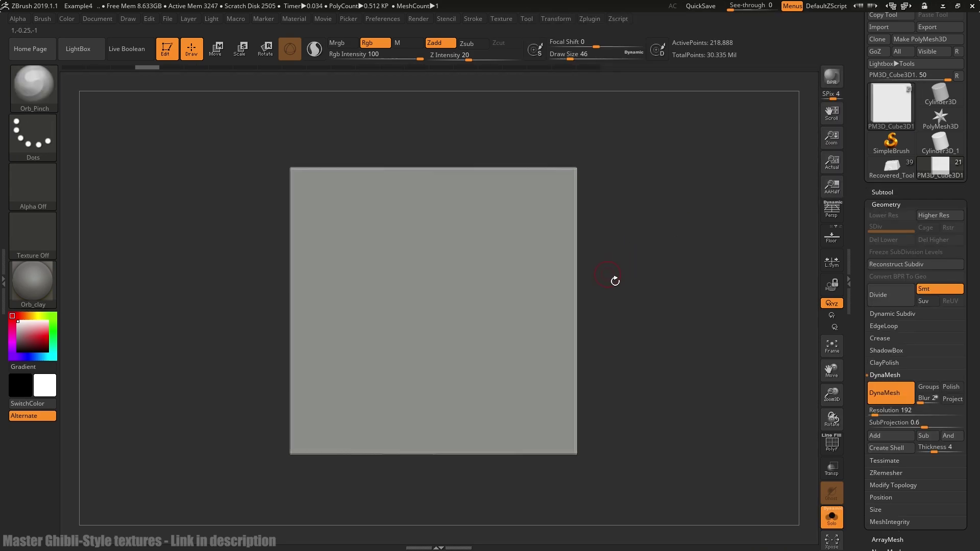
Step: Build up a raised diagonal stroke on the cube's front face with the ClayBuildup brush
mouse_move(615, 280)
left_mouse_down()
mouse_move(631, 297)
mouse_move(565, 236)
left_mouse_up()
key("b")
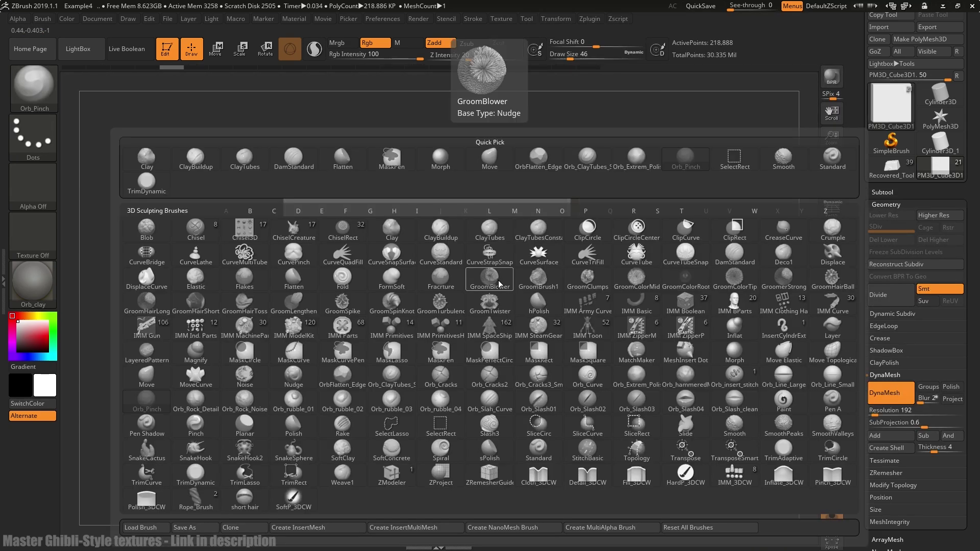
key("c")
key("b")
key("ctrl+z")
mouse_move(433, 269)
left_mouse_down()
mouse_move(357, 350)
mouse_move(459, 274)
left_mouse_up()
Step: Flatten the top of the raised diagonal stroke with the Flatten brush
key("b")
key("f")
key("l")
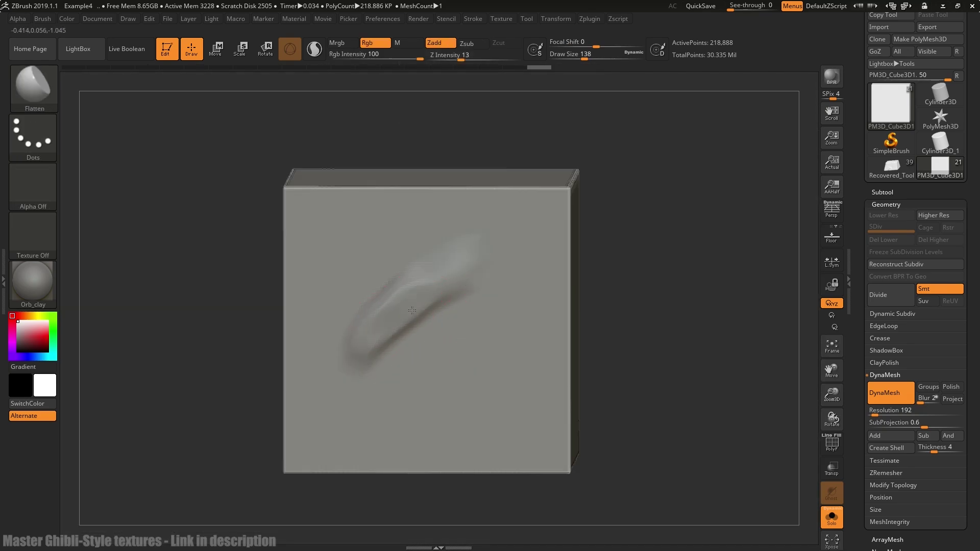
left_click_drag(438, 274, 415, 293)
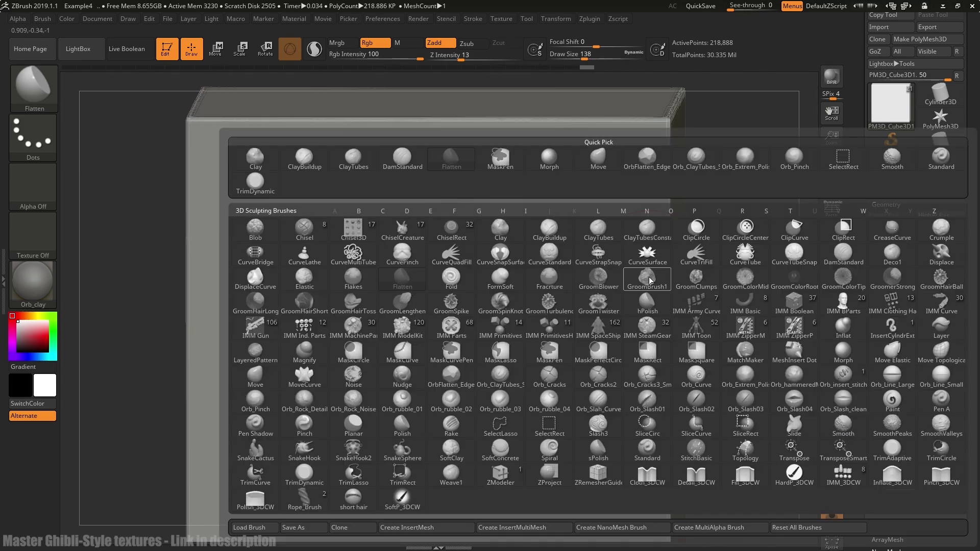
Step: Subdivide the cube to level 2 and carve a DamStandard line along the raised form's lower edge at draw size 22
key("d")
key("s")
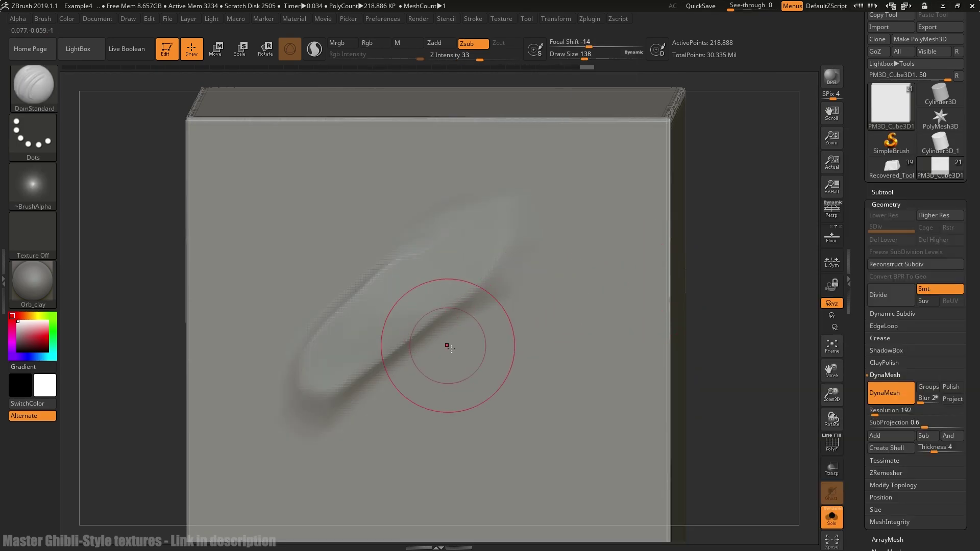
key("ctrl+d")
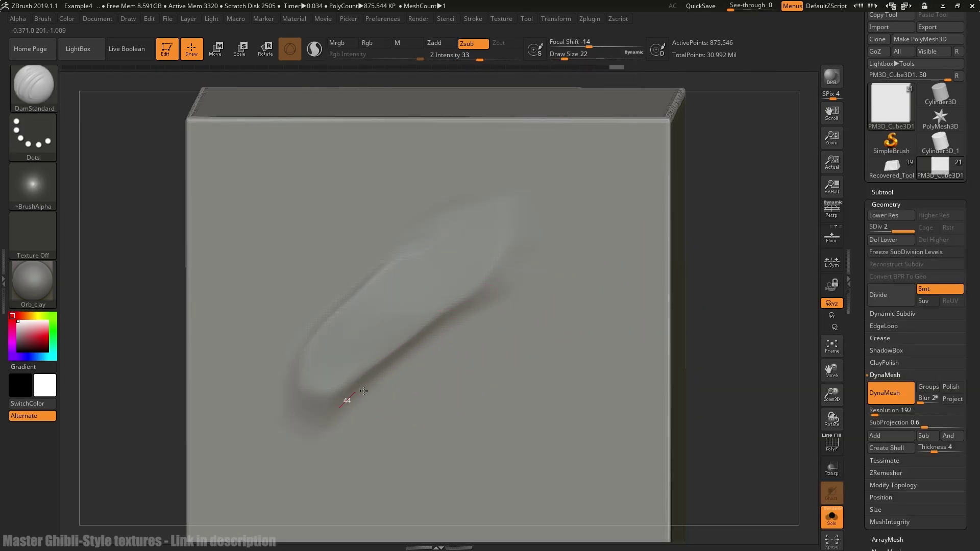
left_click_drag(339, 407, 496, 294)
Step: Pinch the carved line along the raised form's lower edge with the Orb_Pinch brush
key("b")
key("o")
key("p")
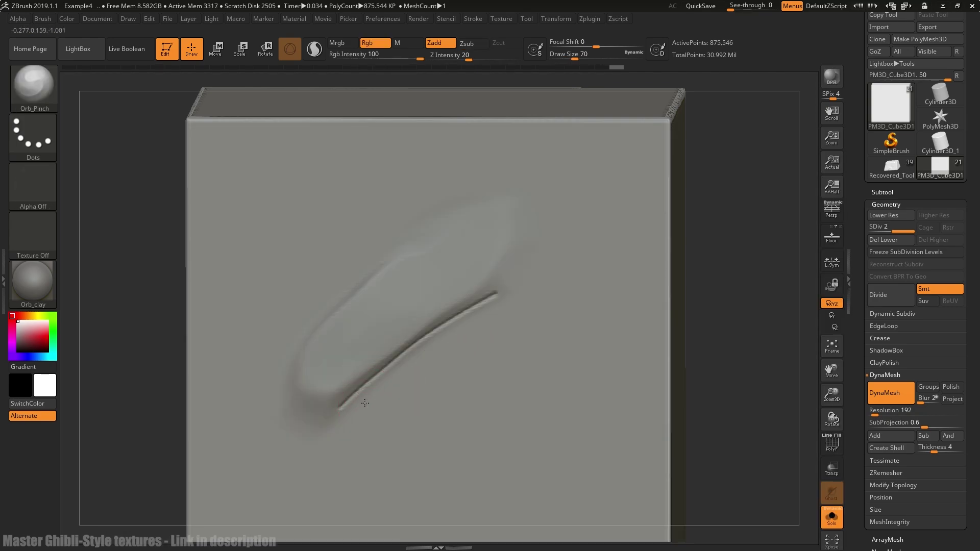
left_click_drag(343, 407, 485, 293)
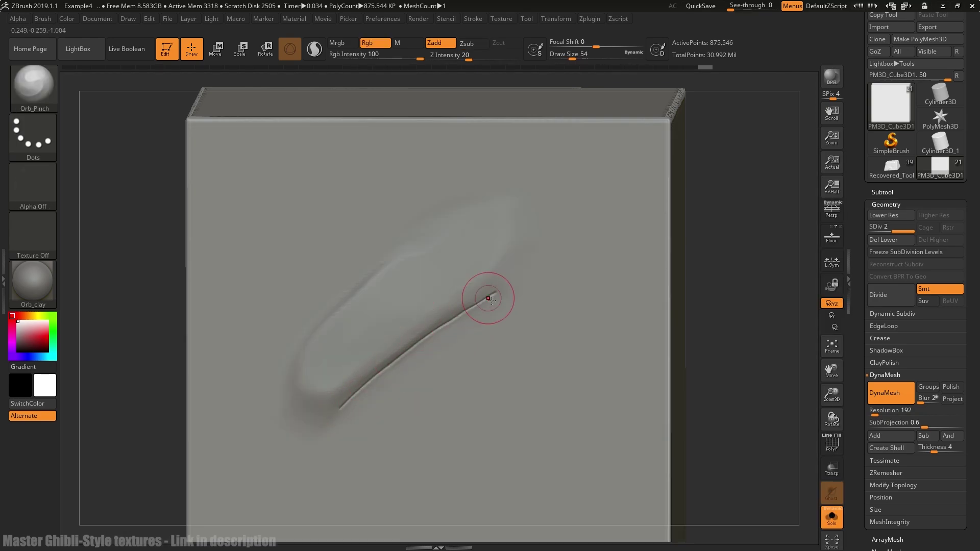
Step: Smooth the pinched crease along its length and switch back to the Flatten brush
mouse_move(384, 363)
left_mouse_down("shift")
mouse_move(396, 367)
mouse_move(479, 306)
left_mouse_up("shift")
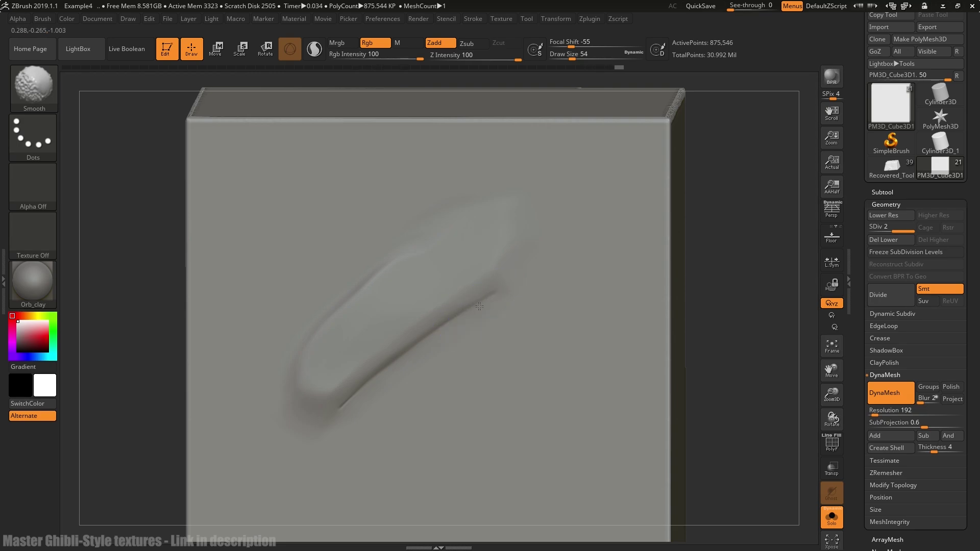
left_click_drag(336, 418, 367, 390, "shift")
key("b")
key("f")
key("l")
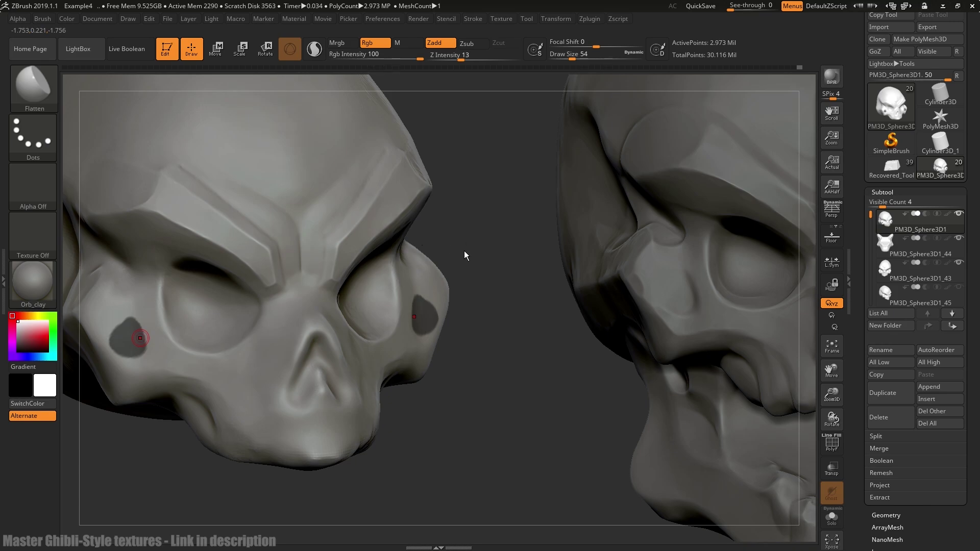
Step: Invert the mask on the skull so that everything except the two cheekbone patches is masked
left_click_drag(473, 254, 524, 235, "alt")
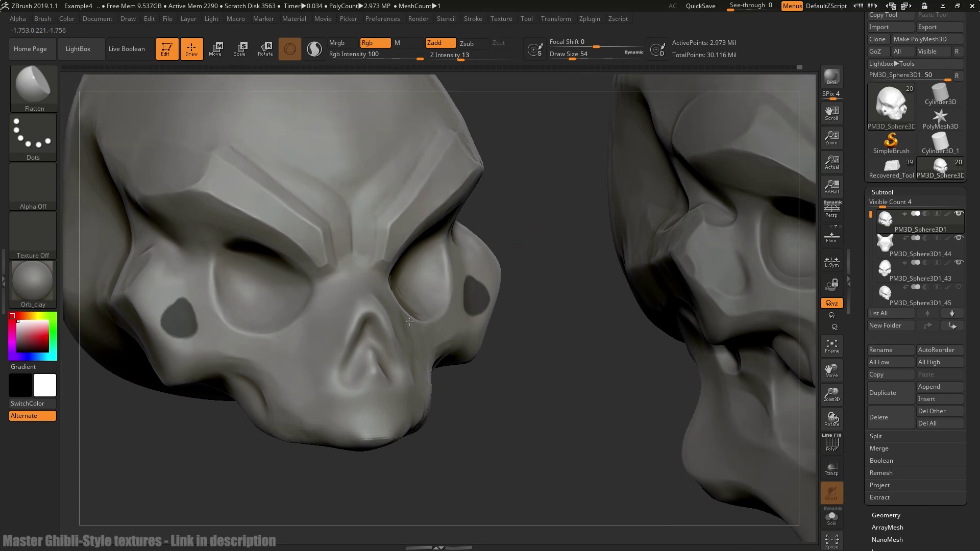
left_click_drag(409, 322, 428, 316, "alt")
mouse_move(256, 434)
left_mouse_down("alt")
mouse_move(338, 441)
mouse_move(247, 455)
mouse_move(253, 446)
left_mouse_up("alt")
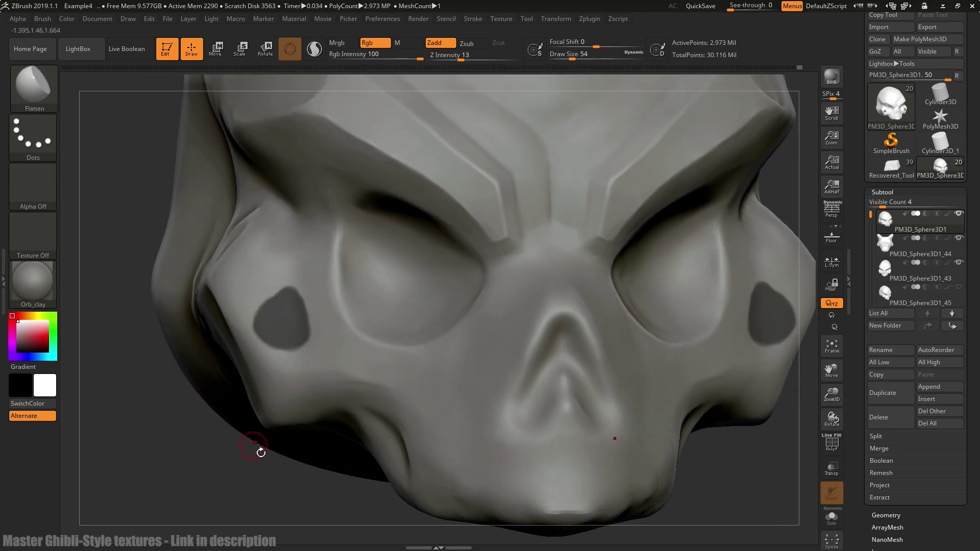
key("ctrl")
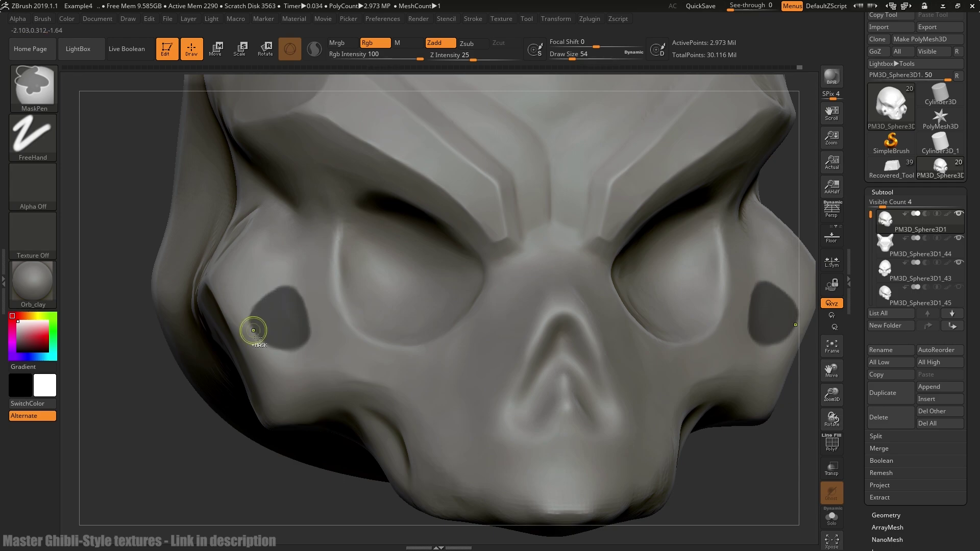
left_click(223, 454, "ctrl")
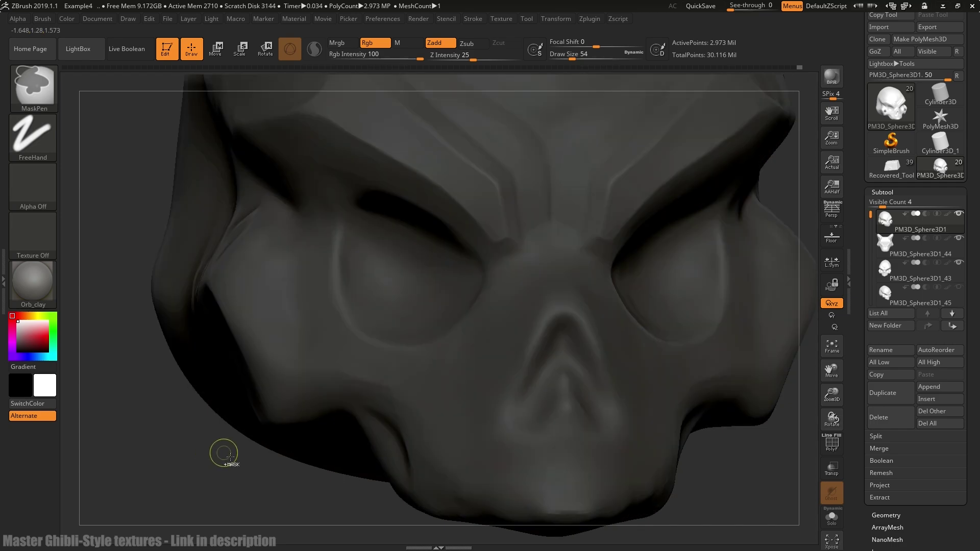
left_click(225, 455, "ctrl")
left_click(231, 461, "ctrl")
left_click(233, 462, "ctrl")
left_click(236, 468, "ctrl")
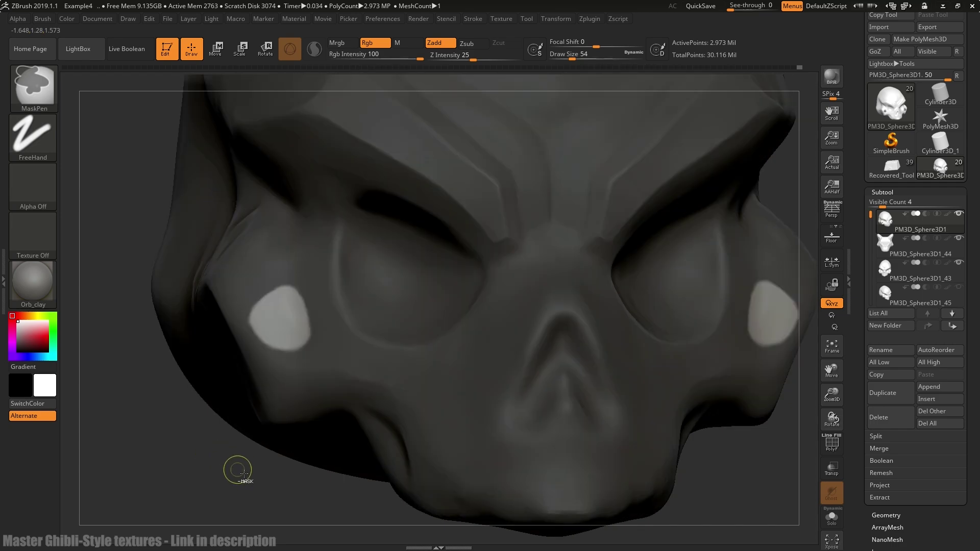
left_click(241, 472, "ctrl")
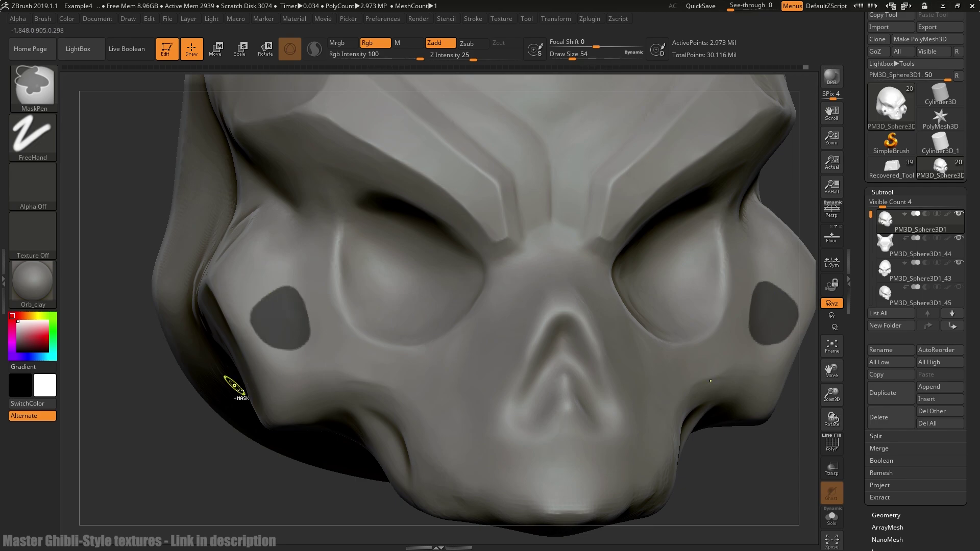
left_click(184, 431, "ctrl")
key("b")
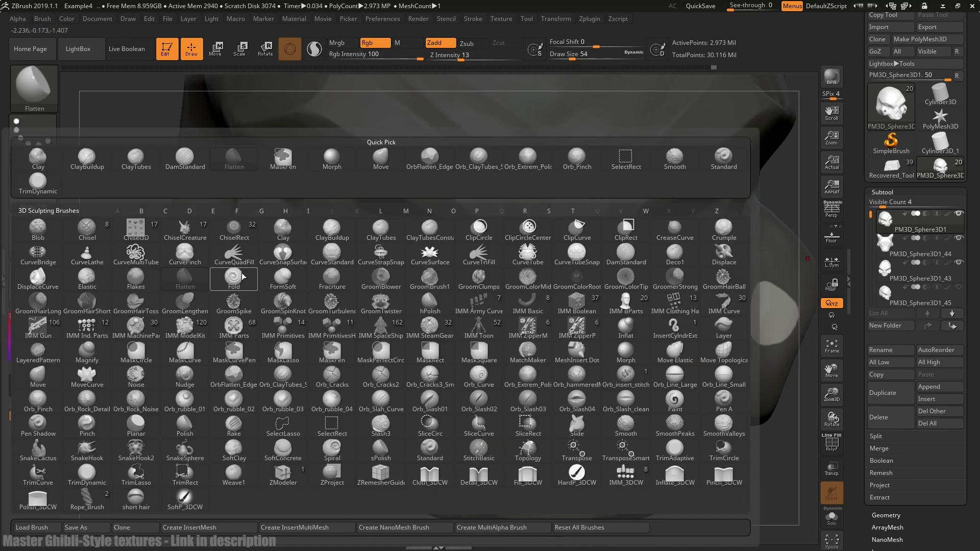
key("o")
left_click(282, 252)
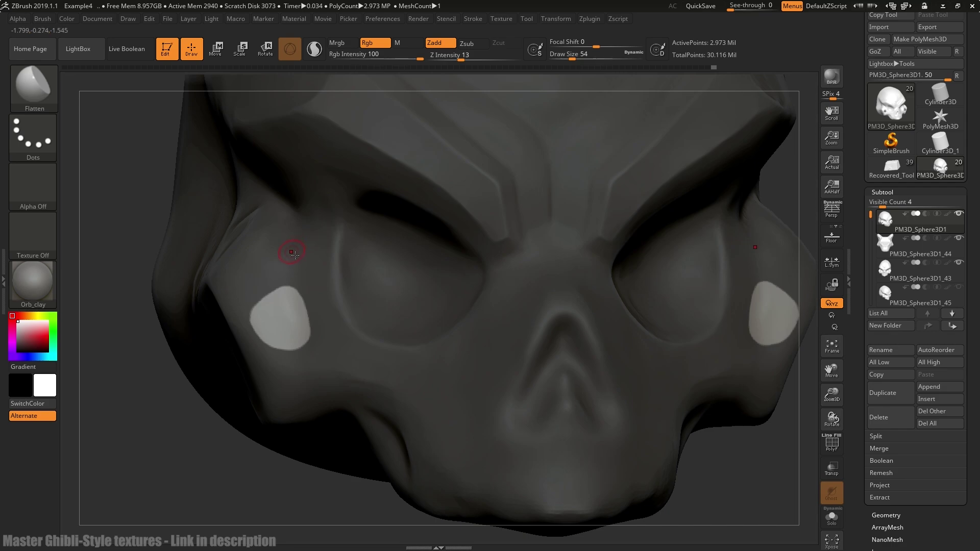
Step: Switch to the ClayTubes brush at draw size 118 and store a morph target for the skull
key("b")
key("c")
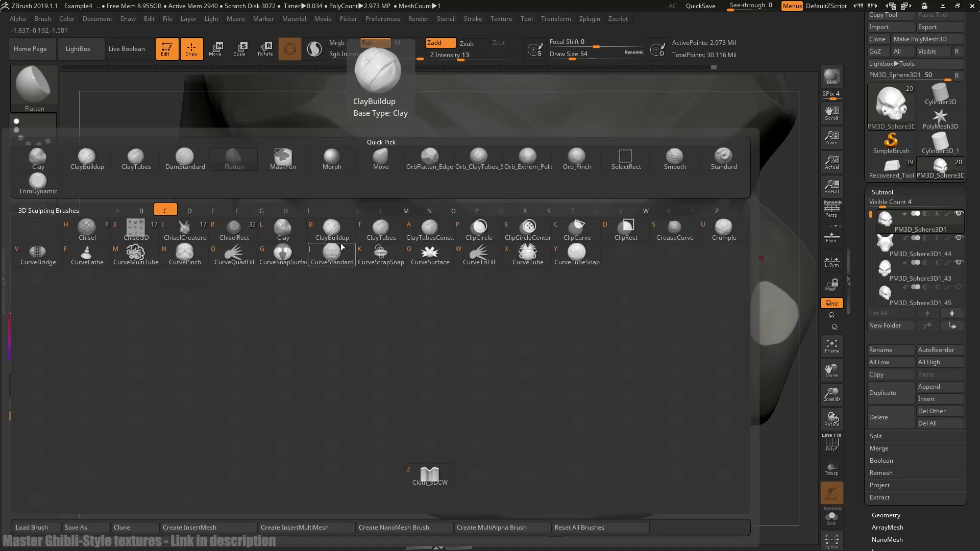
key("t")
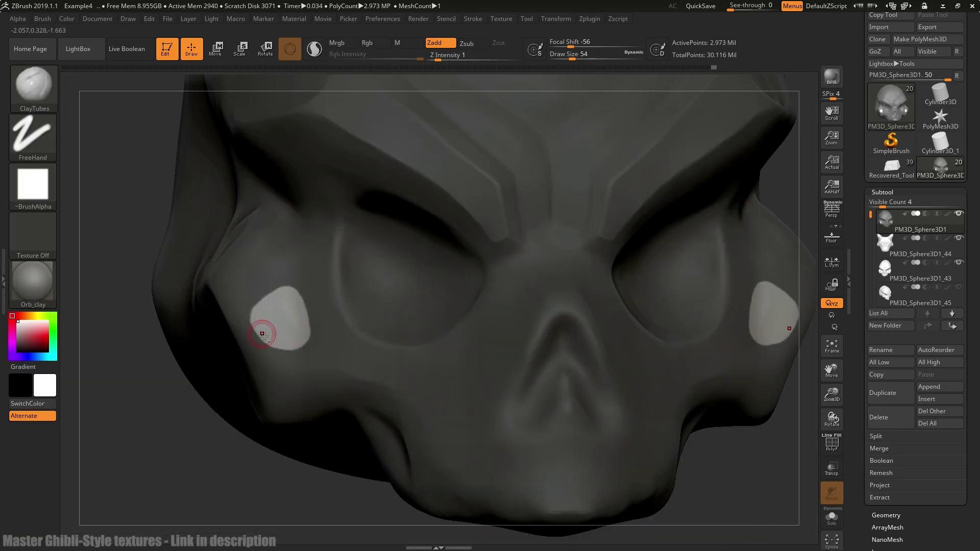
key("bracketright")
key("bracketright")
key("bracketright")
key("bracketright")
key("bracketright")
key("bracketright")
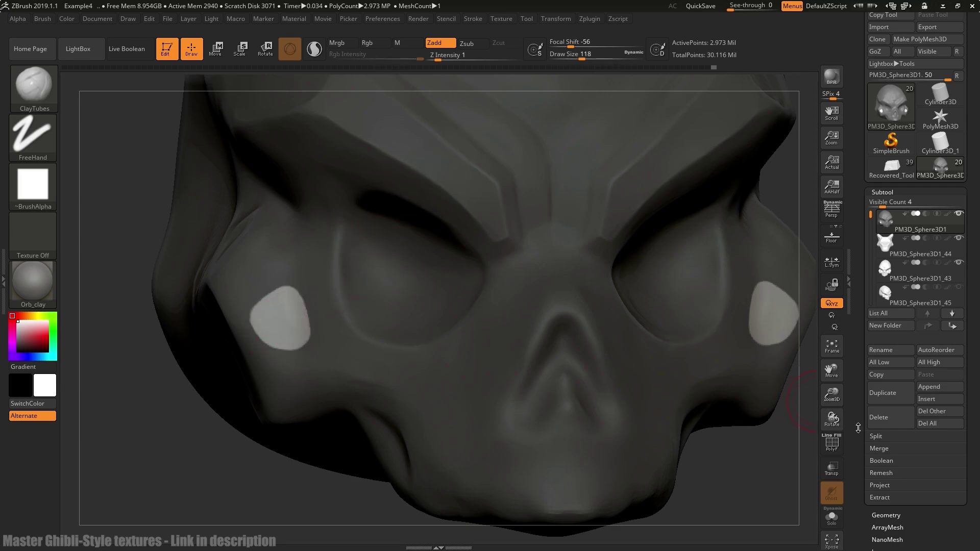
scroll(856, 352, "down", 6)
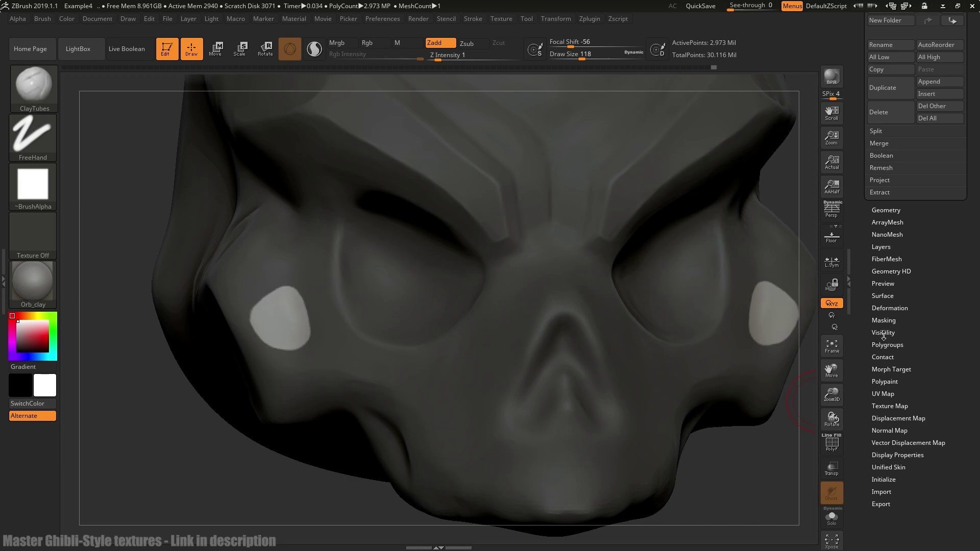
left_click(886, 371)
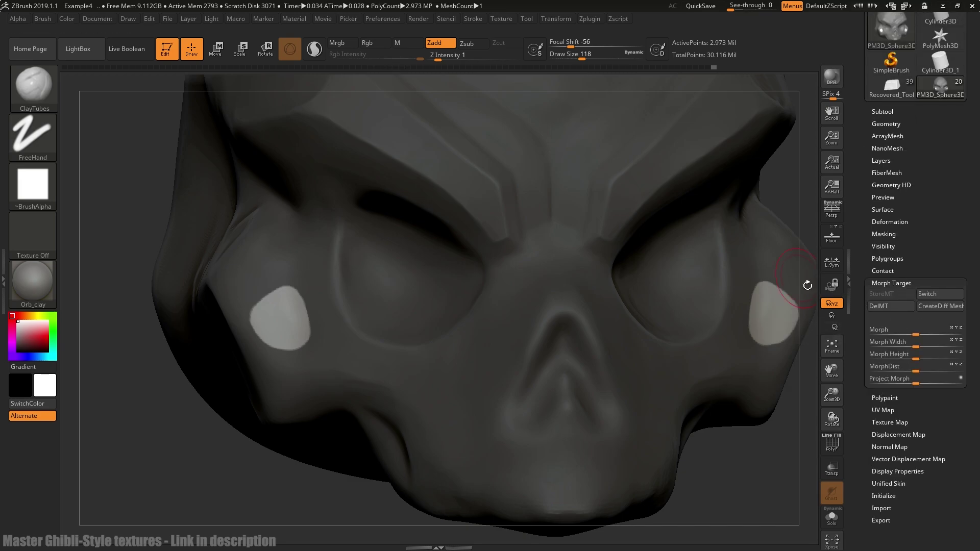
Step: Sculpt the unmasked cheekbone patches with the ClayTubes brush at Z Intensity 13
left_click_drag(261, 325, 277, 337)
left_click_drag(438, 59, 461, 60)
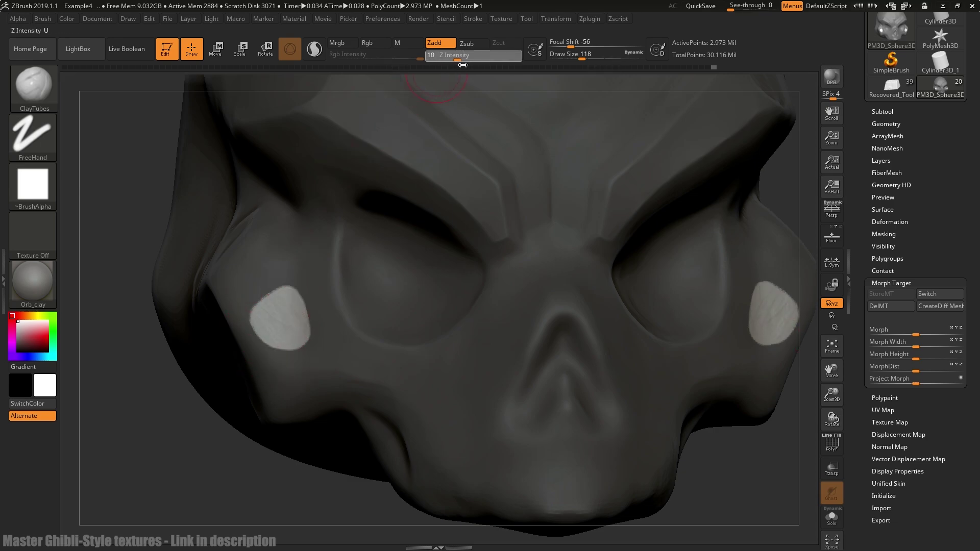
mouse_move(266, 313)
left_mouse_down()
mouse_move(282, 323)
mouse_move(285, 302)
mouse_move(301, 330)
mouse_move(270, 338)
mouse_move(288, 320)
mouse_move(263, 337)
mouse_move(276, 316)
mouse_move(293, 342)
mouse_move(296, 328)
left_mouse_up()
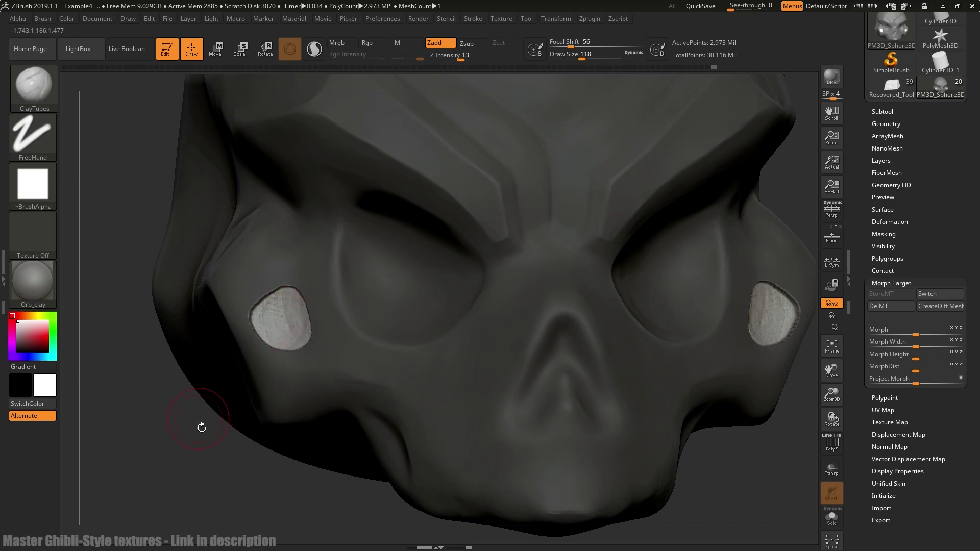
Step: Clear the skull's mask and smooth the surface inside the cheekbone patches
left_click_drag(180, 455, 203, 480, "ctrl")
mouse_move(281, 341)
left_mouse_down("shift")
mouse_move(294, 309)
mouse_move(280, 330)
mouse_move(290, 334)
left_mouse_up("shift")
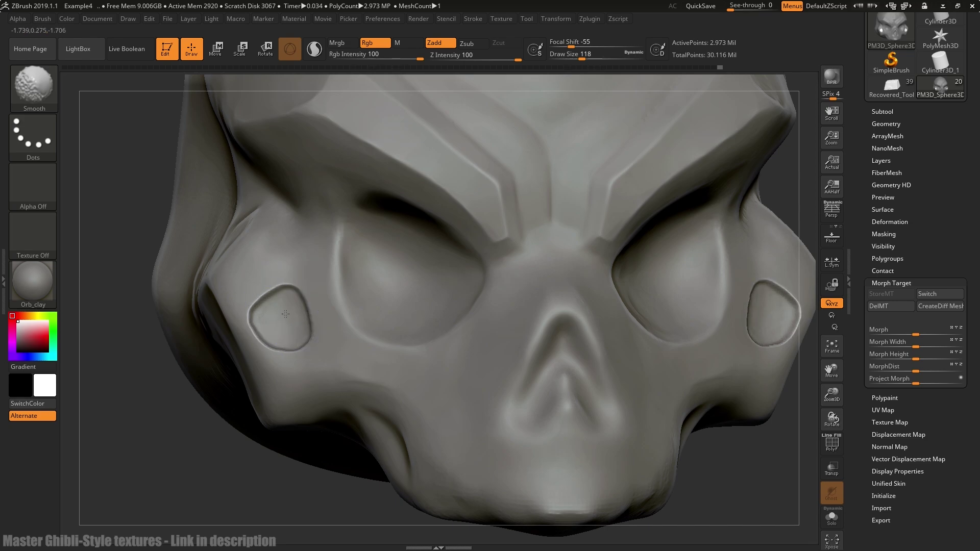
Step: Blend the upper rim of the cheekbone patches back into the stored shape with the Morph brush at Z Intensity 1 and draw size 122
key("b")
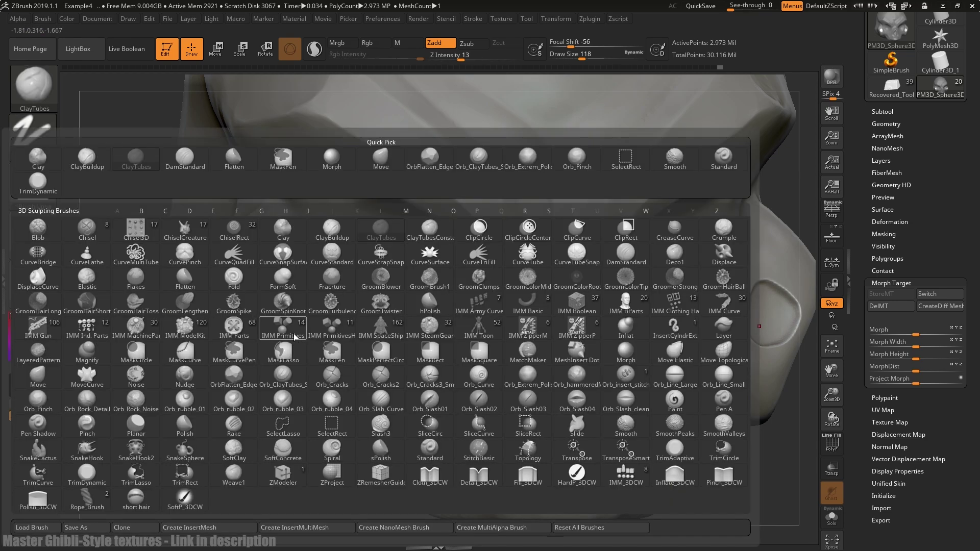
key("m")
key("o")
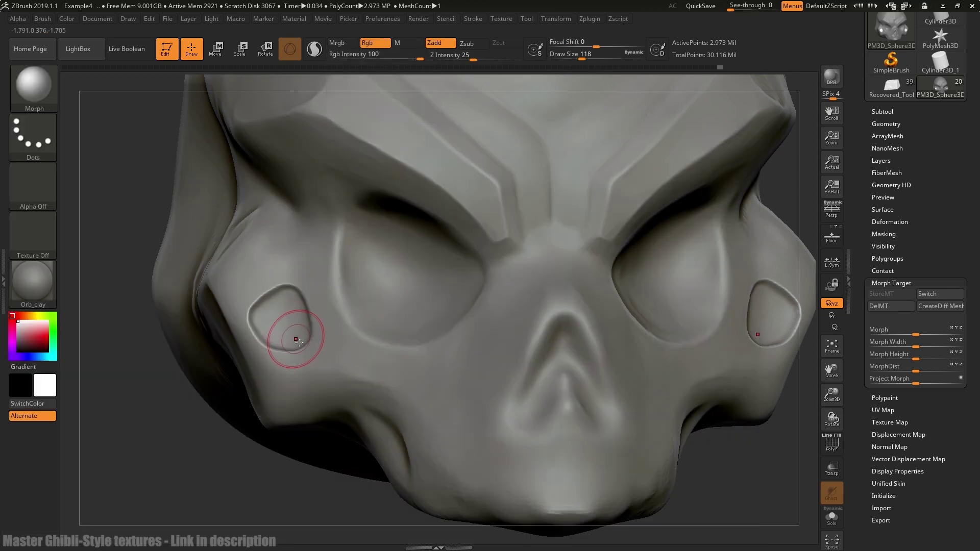
key("bracketleft")
key("bracketleft")
key("bracketleft")
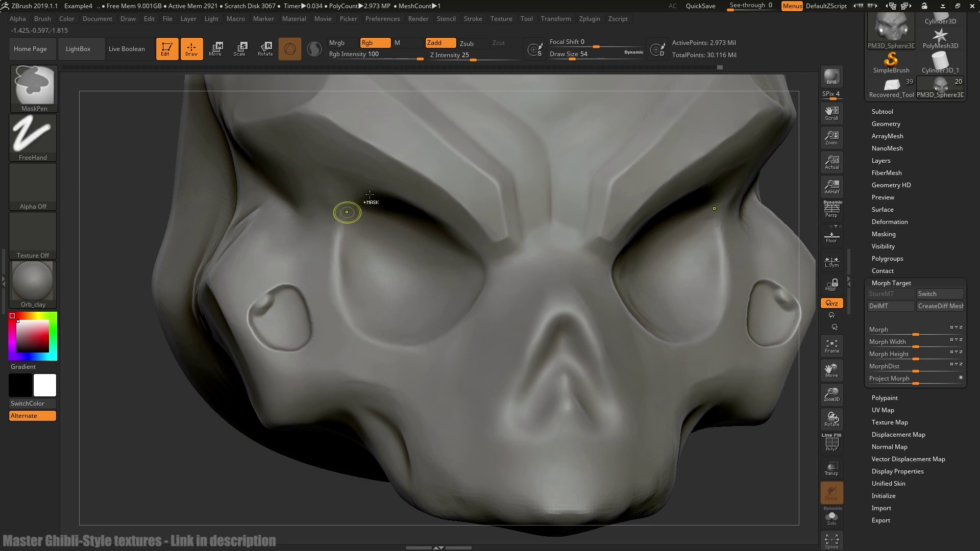
left_click_drag(478, 64, 447, 70)
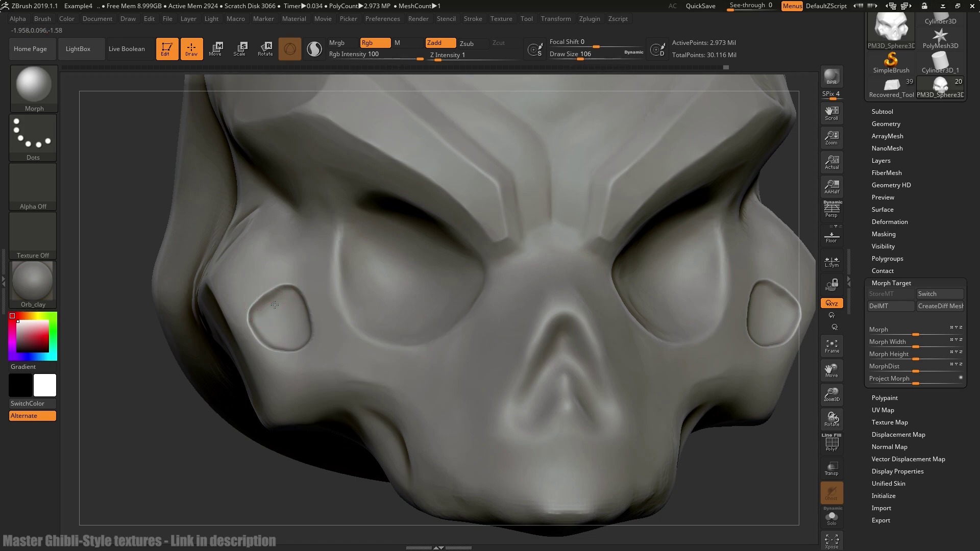
key("]")
mouse_move(256, 305)
left_mouse_down()
mouse_move(286, 286)
mouse_move(253, 317)
left_mouse_up()
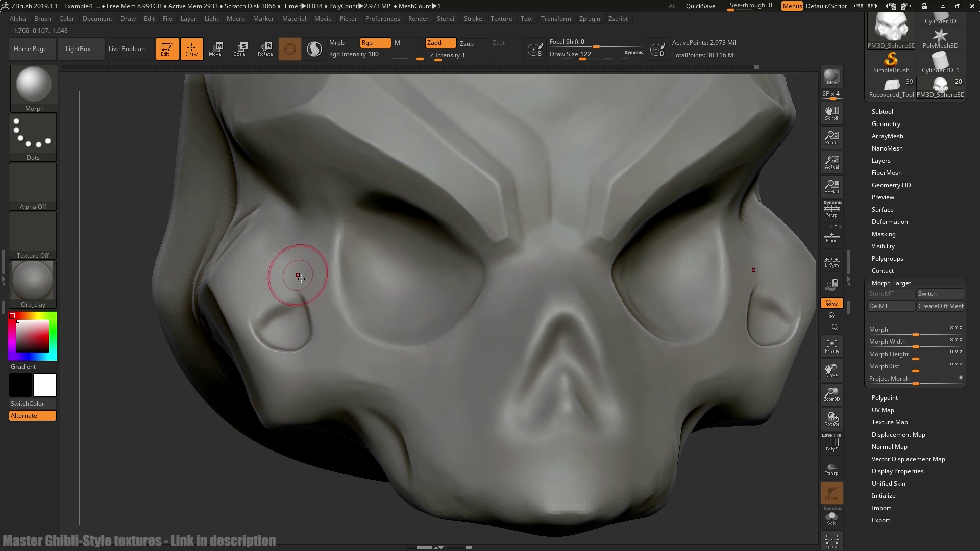
Step: Flatten the upper transition of the cheekbone patches with the Flatten brush at draw size 122 and smooth it
key("b")
key("f")
key("l")
mouse_move(298, 322)
left_mouse_down()
mouse_move(274, 328)
mouse_move(293, 302)
mouse_move(279, 325)
mouse_move(284, 308)
left_mouse_up()
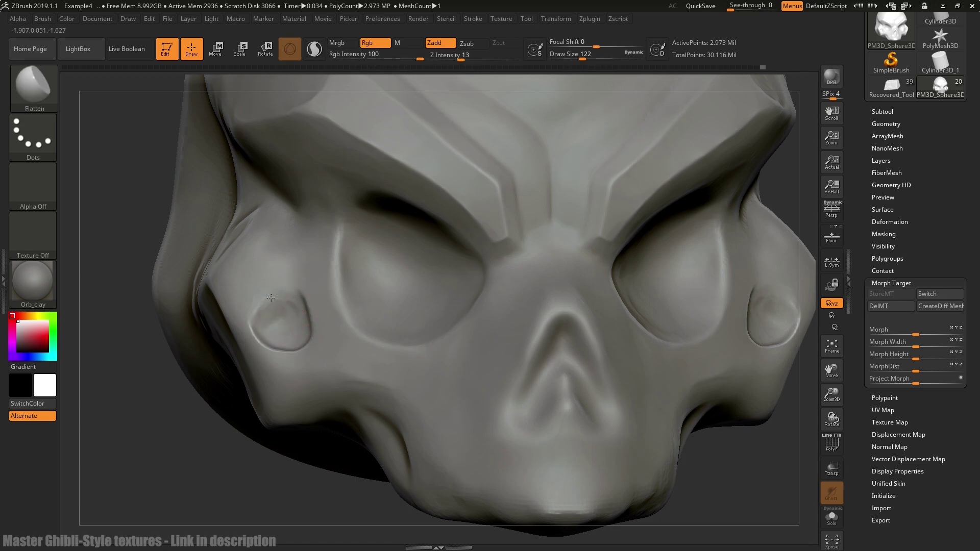
mouse_move(268, 297)
left_mouse_down()
mouse_move(281, 295)
mouse_move(254, 304)
mouse_move(280, 316)
mouse_move(280, 302)
left_mouse_up()
key("shift")
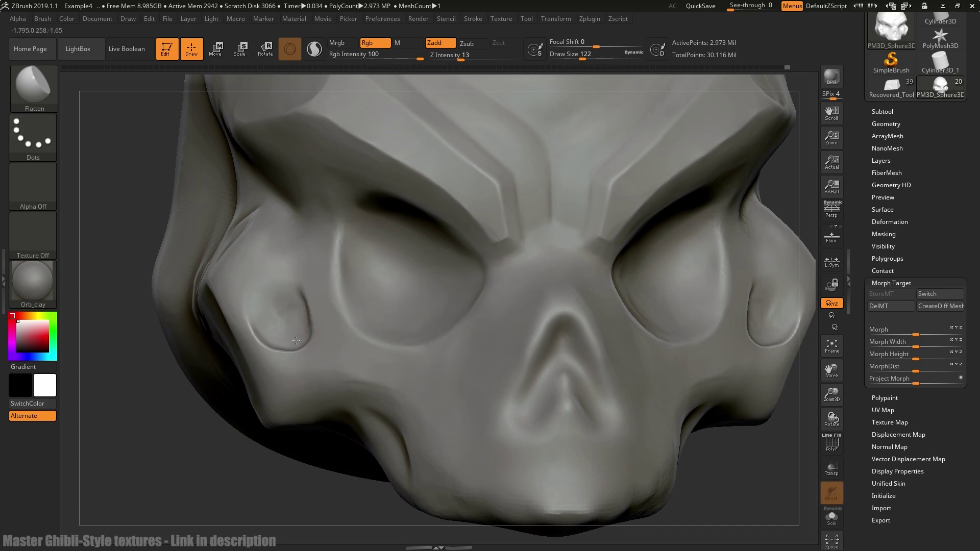
key("shift")
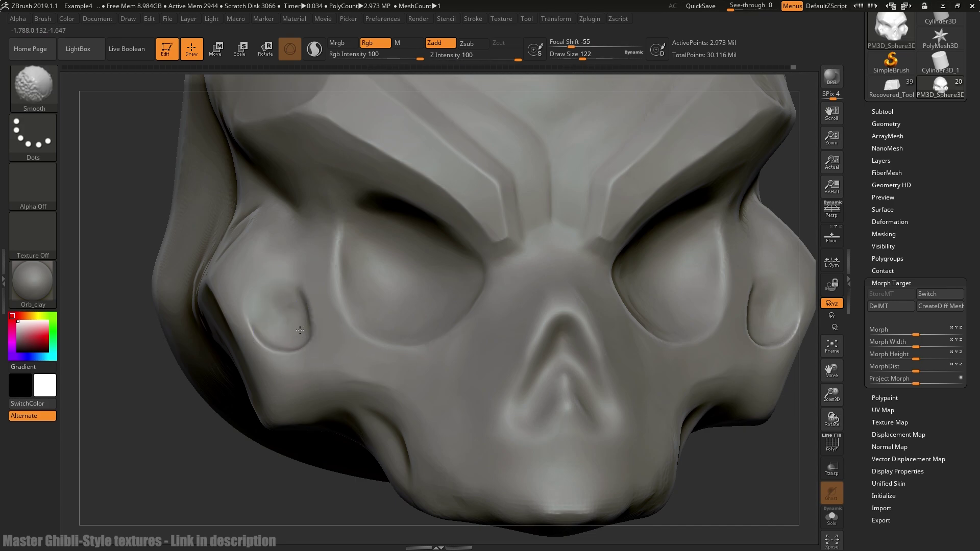
mouse_move(236, 485)
left_mouse_down()
mouse_move(260, 486)
mouse_move(264, 474)
left_mouse_up()
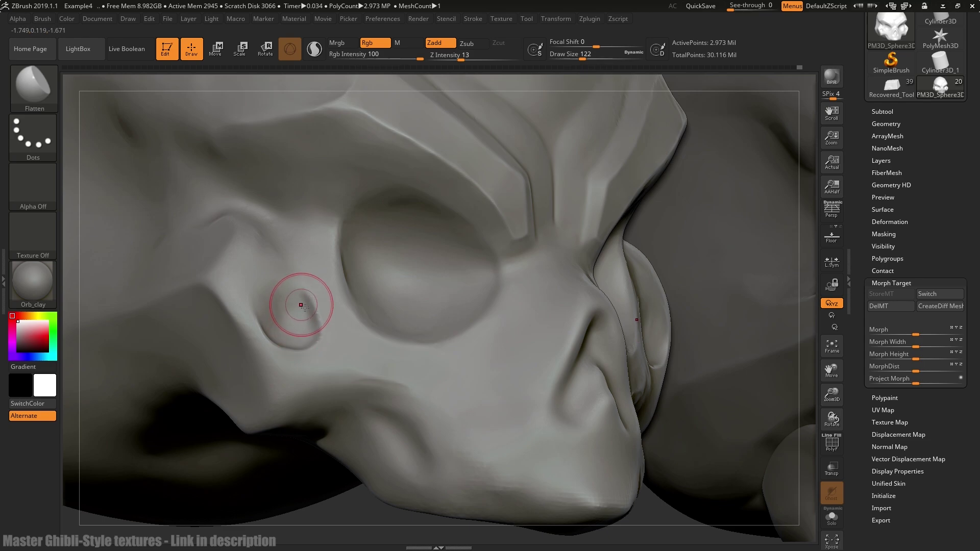
mouse_move(301, 305)
left_mouse_down()
mouse_move(300, 317)
mouse_move(310, 303)
left_mouse_up()
key("ctrl+z")
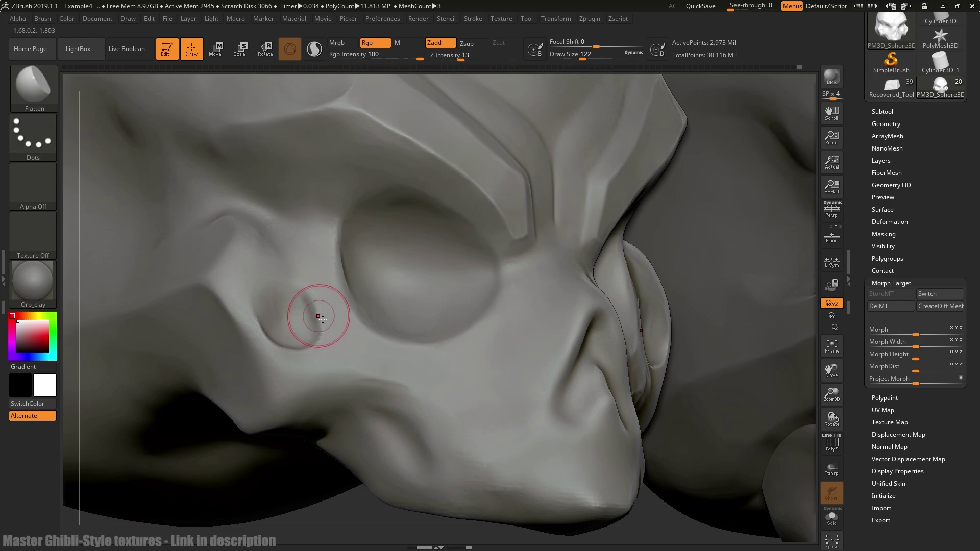
key("ctrl+z")
Step: Flatten the cheekbone patch along its edge nearest the eye socket at draw size 62
key("[")
key("[")
key("[")
key("[")
key("[")
key("[")
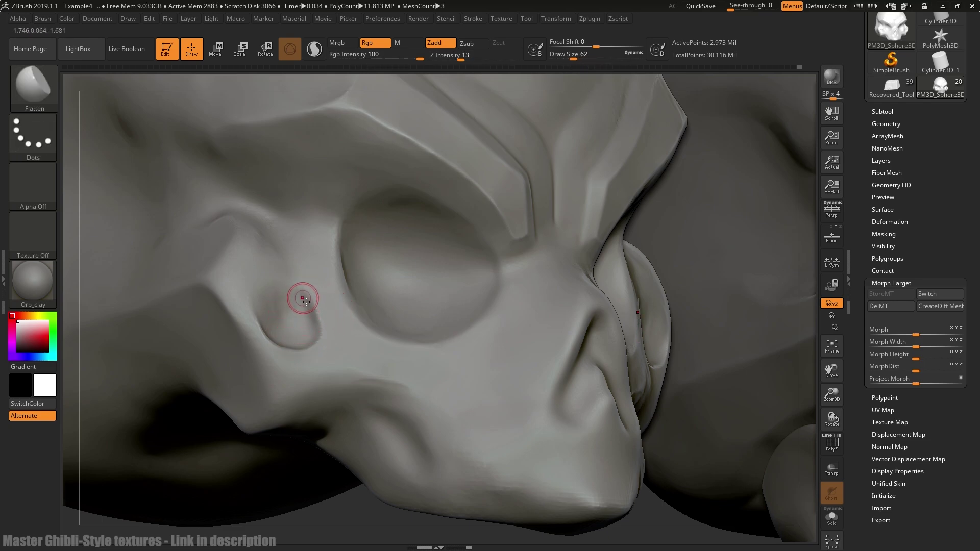
left_click_drag(305, 295, 316, 316)
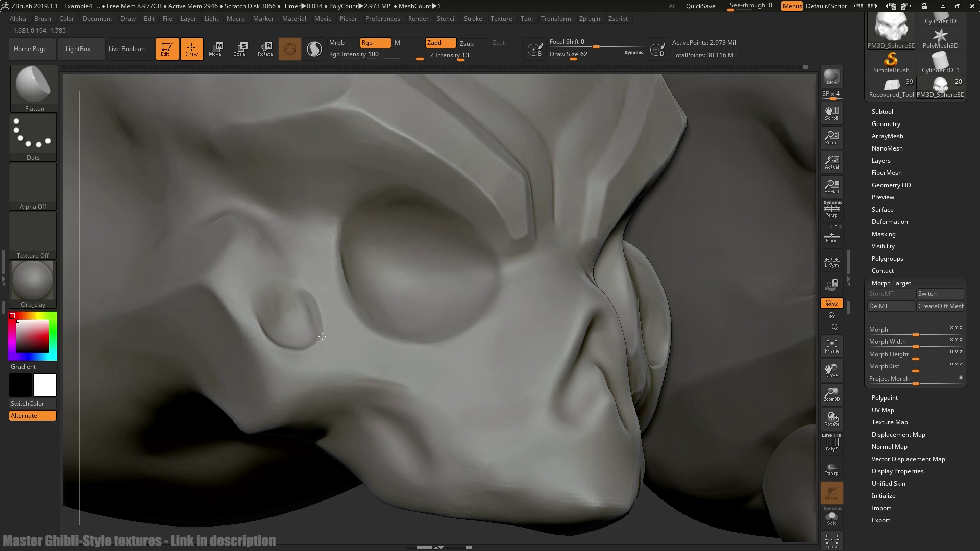
Step: Flatten the lower rim of the cheekbone patches and smooth the surface inside it
left_click_drag(341, 515, 292, 456)
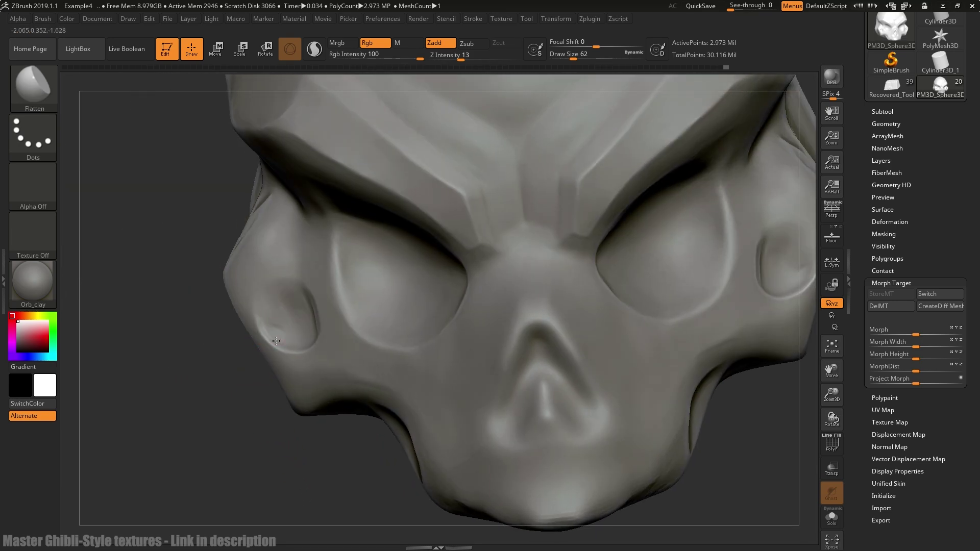
left_click_drag(287, 453, 349, 461)
left_click_drag(288, 349, 304, 347)
left_click_drag(279, 455, 217, 447)
left_click_drag(292, 339, 283, 335, "shift")
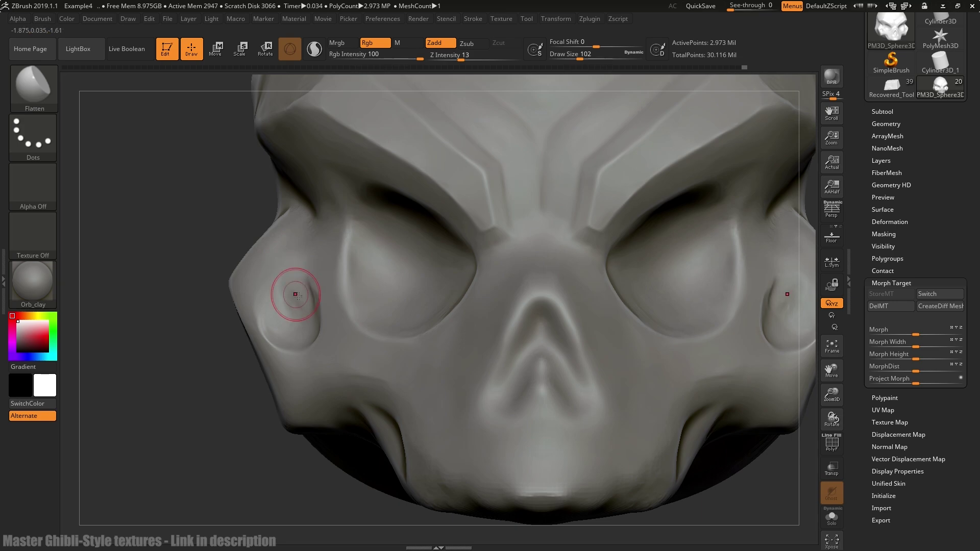
Step: Flatten the upper part of the cheekbone patches with a draw size of 142 and smooth the transition
right_click_drag(297, 295, 284, 320)
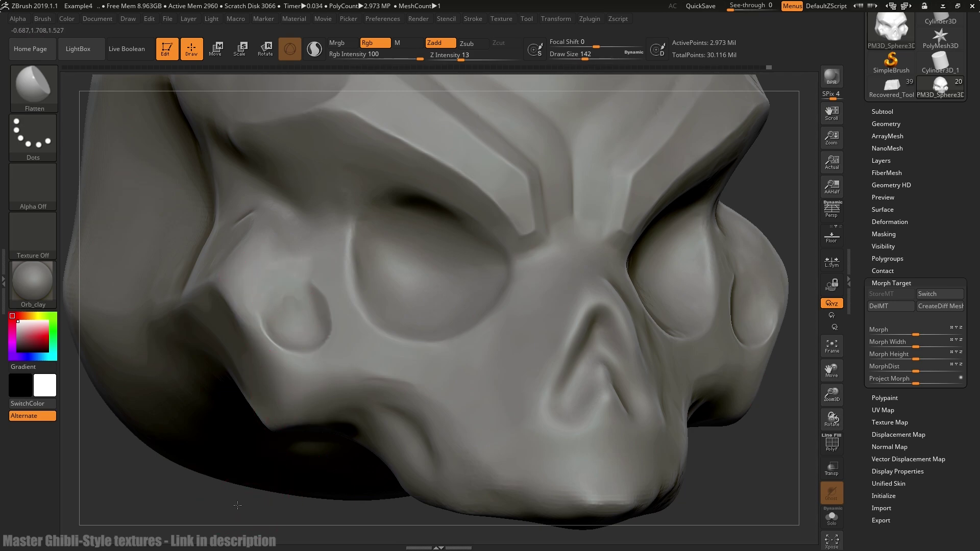
right_click_drag(285, 294, 291, 300, "shift")
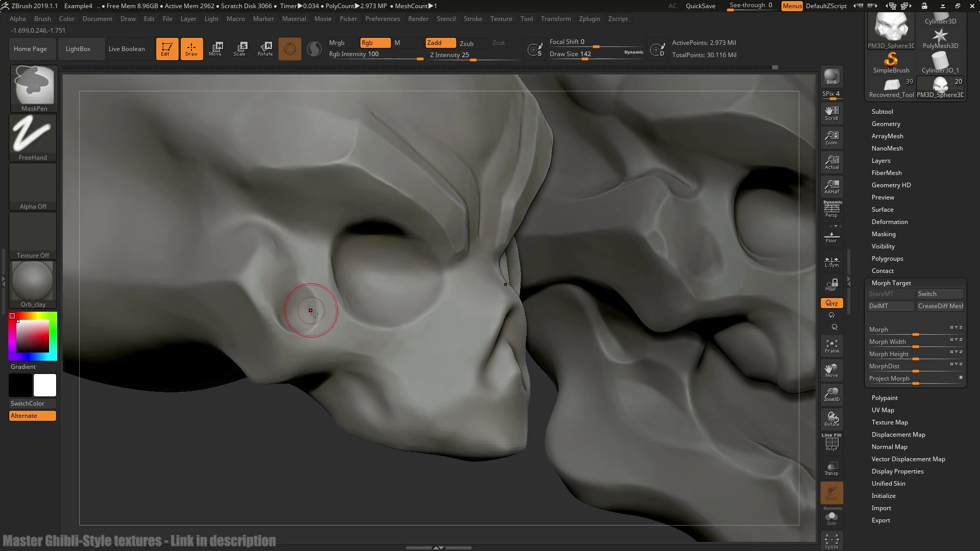
right_click_drag(306, 312, 301, 272, "shift")
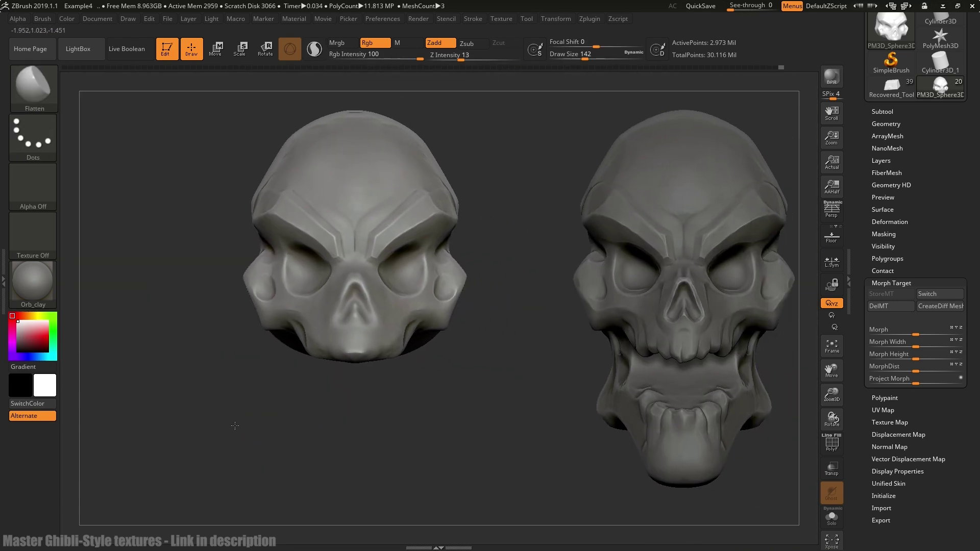
Step: Carve a curved DamStandard line inside the lower rim of the cheekbone patches at draw size 34
mouse_move(306, 459)
right_mouse_down("shift")
mouse_move(336, 462)
mouse_move(303, 467)
right_mouse_up("shift")
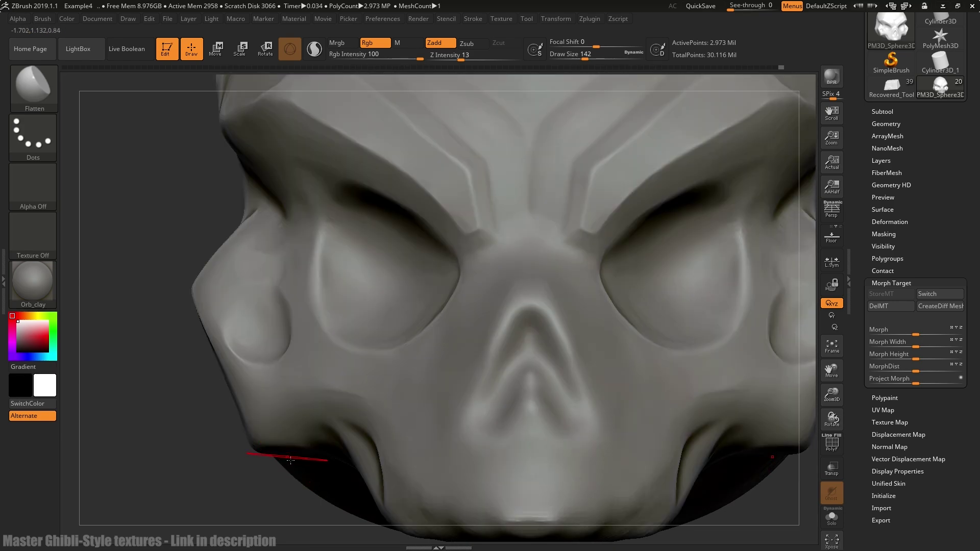
key("b")
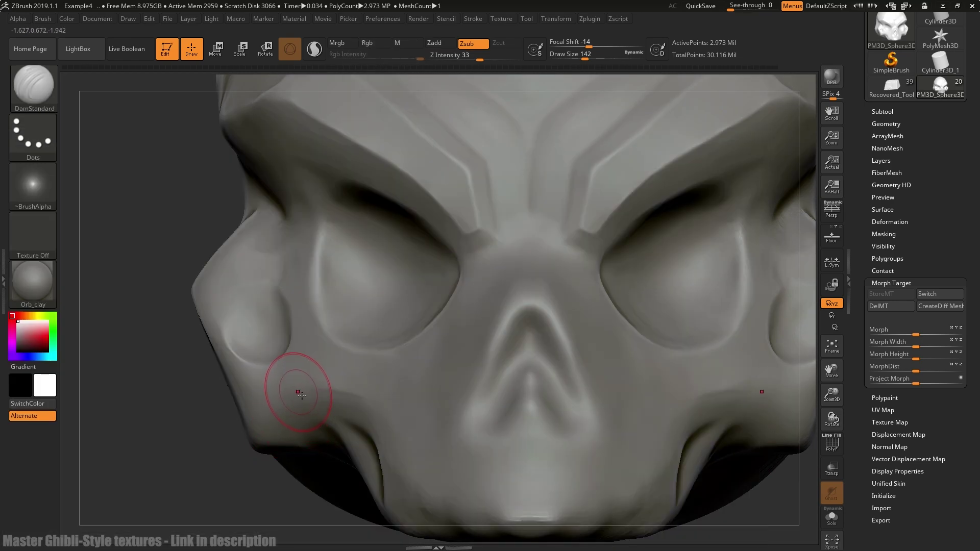
left_click_drag(224, 327, 262, 355)
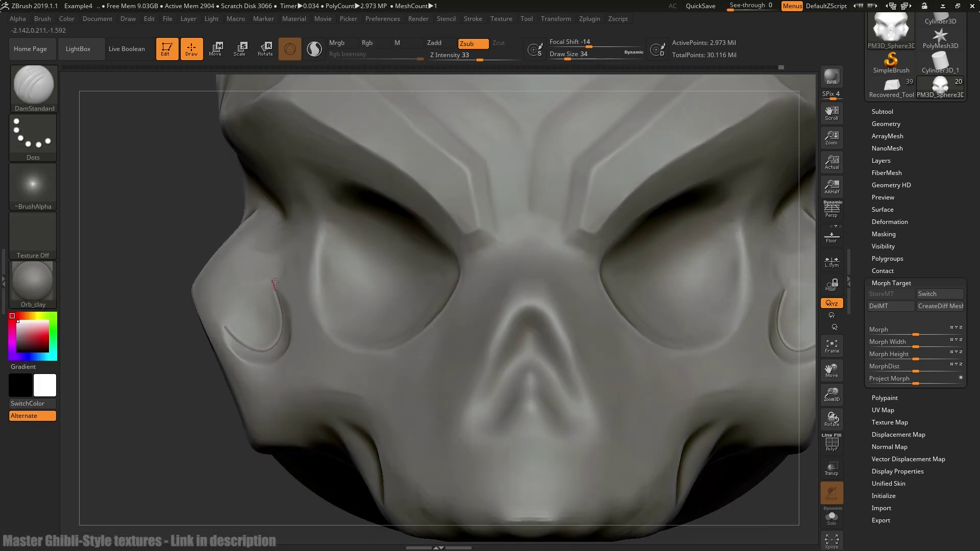
Step: Pinch the curved cheekbone lines with the Orb_Pinch brush at draw size 34
left_click_drag(236, 464, 264, 486)
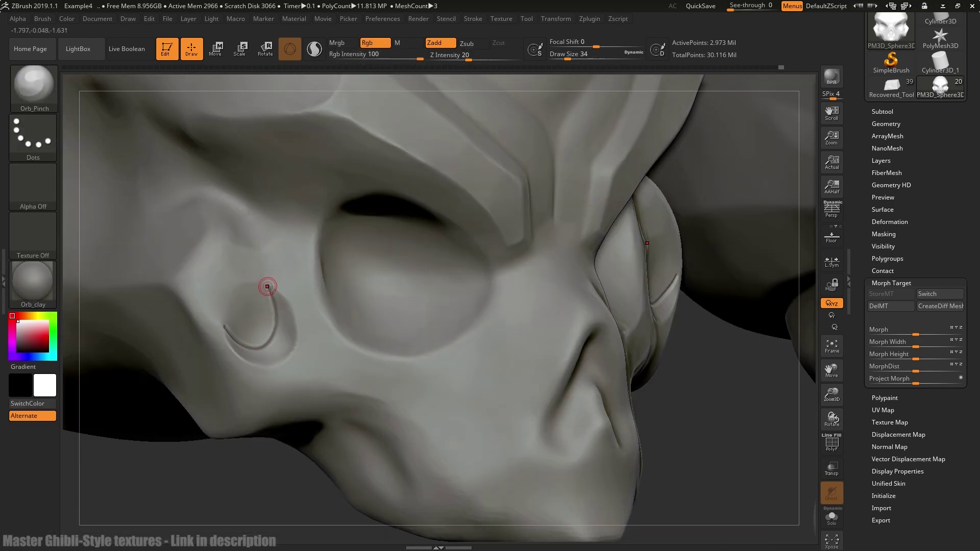
left_click_drag(267, 287, 268, 285)
left_click_drag(272, 476, 226, 337)
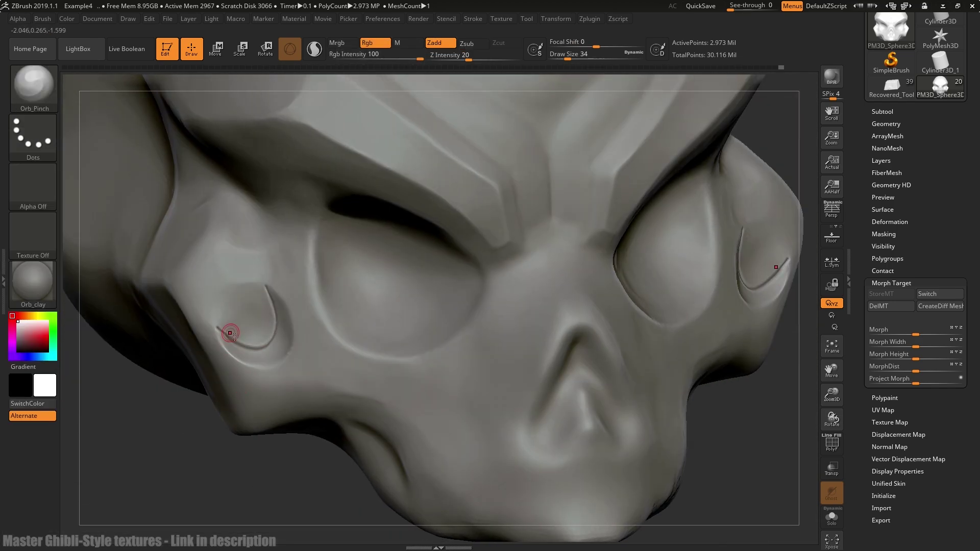
key("shift")
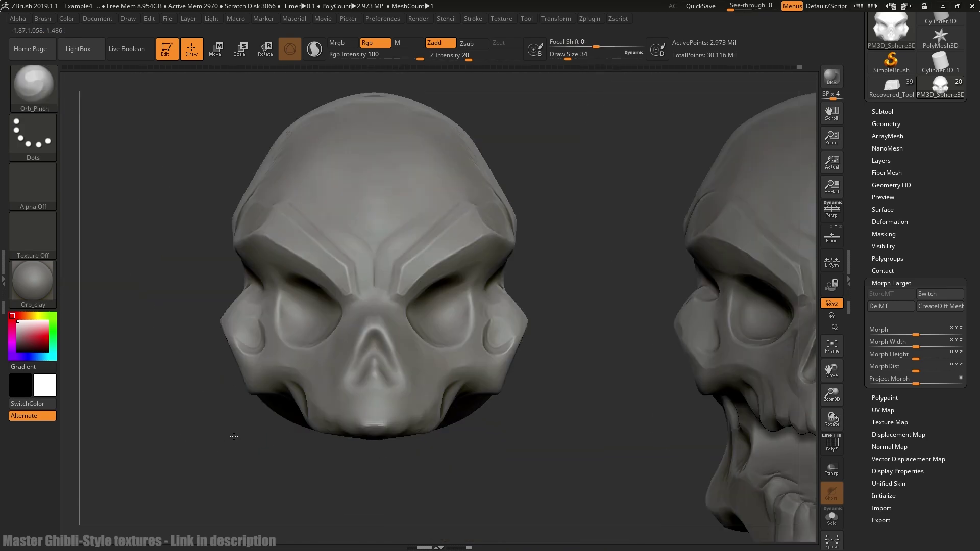
Step: Flatten the pinched cheekbone lines with the Flatten brush at draw size 74 and smooth them into the surface
mouse_move(357, 490)
left_mouse_down()
mouse_move(286, 474)
mouse_move(347, 470)
left_mouse_up()
key("b")
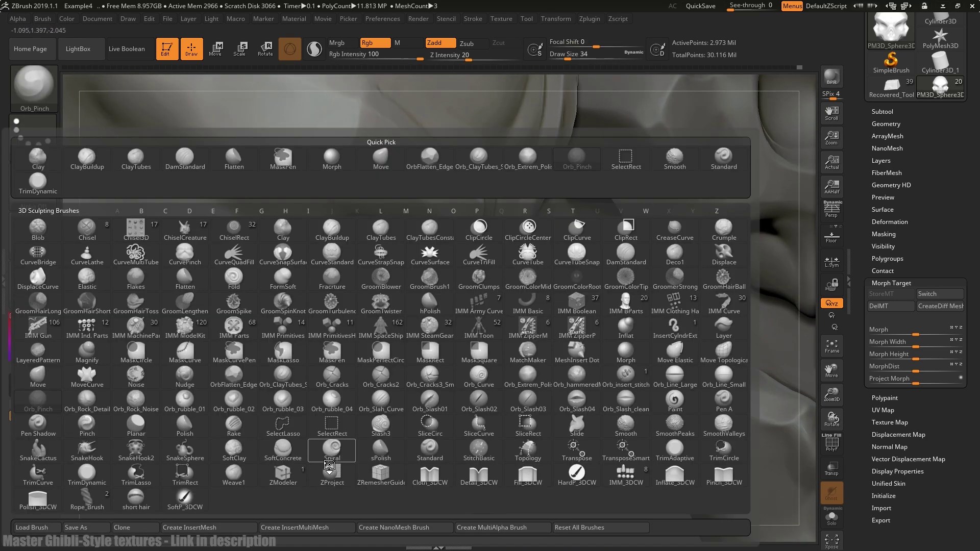
left_click(297, 355)
left_click_drag(283, 352, 286, 340)
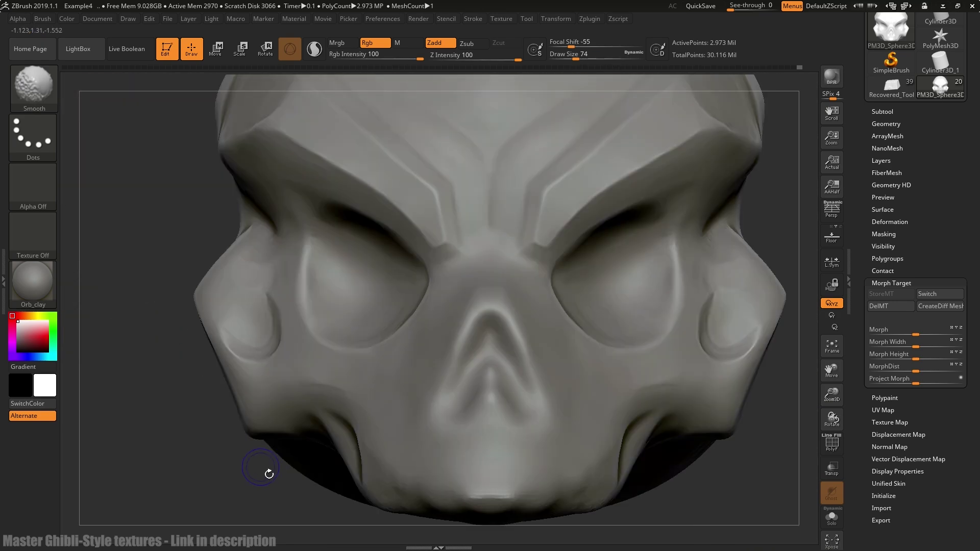
Step: Frame the full skull and lightly smooth the lower area of the cheekbone patches
key("f")
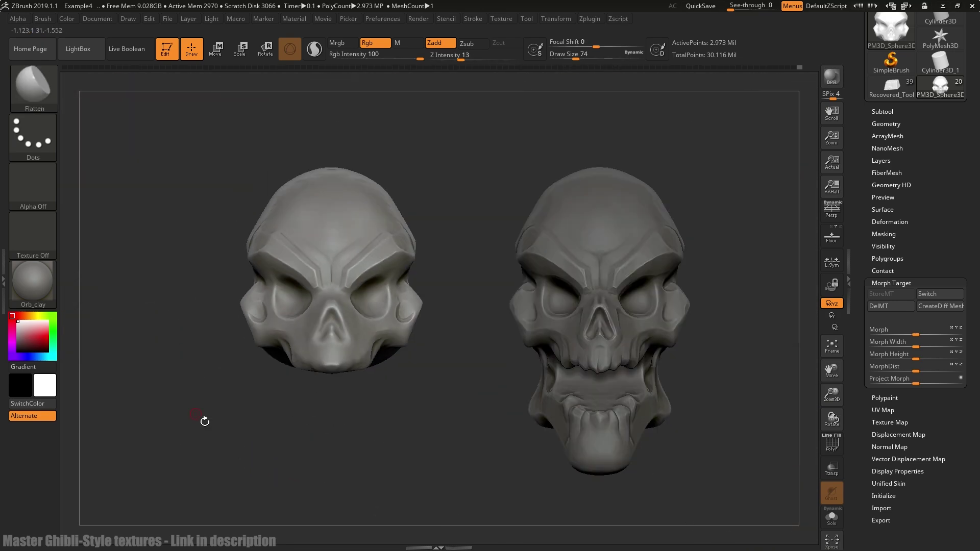
left_click_drag(261, 424, 295, 406, "alt")
left_click_drag(243, 322, 248, 328, "shift")
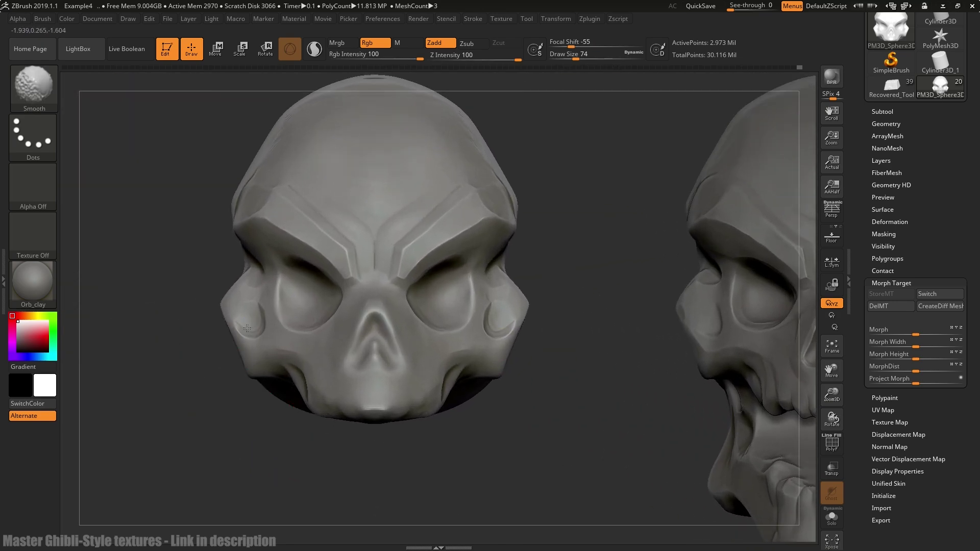
Step: Smooth the outer cheekbone patch once more and frame both skulls in the view
left_click_drag(244, 323, 245, 324, "shift")
key("f")
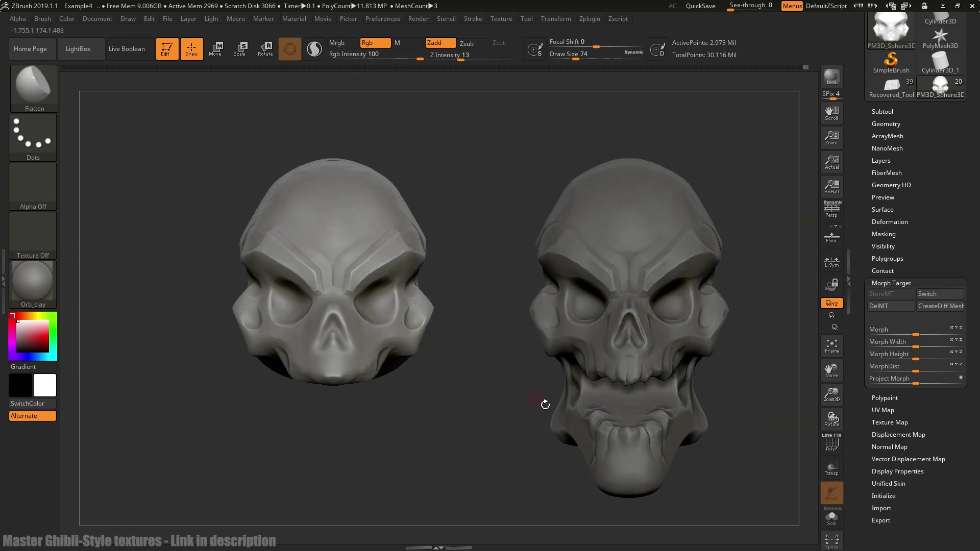
Step: Examine the lower jaw subtool PM3D_Sphere3D1_44 in isolation and bring the full skull back into display
left_click(936, 86)
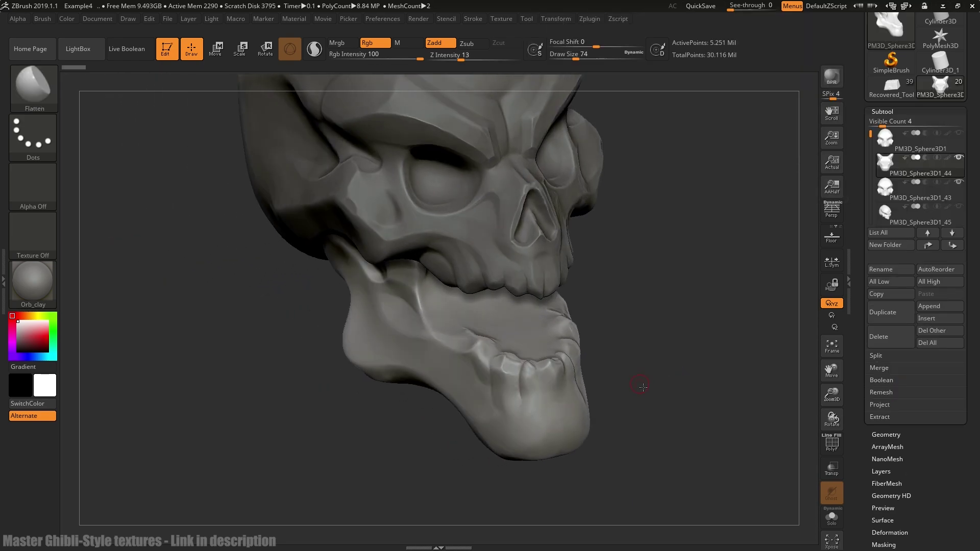
left_click_drag(642, 387, 714, 455)
key("shift+alt+s")
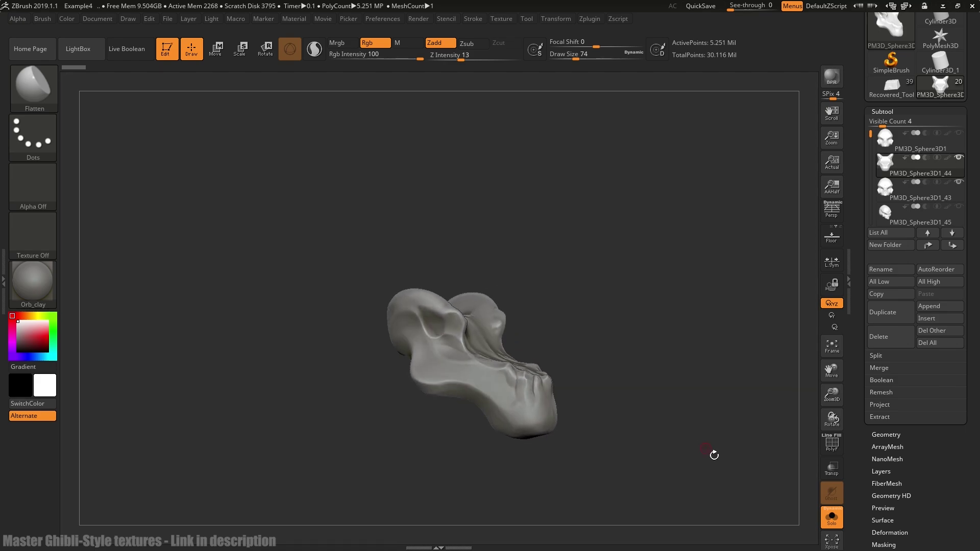
left_click(829, 521)
left_click_drag(646, 416, 621, 470)
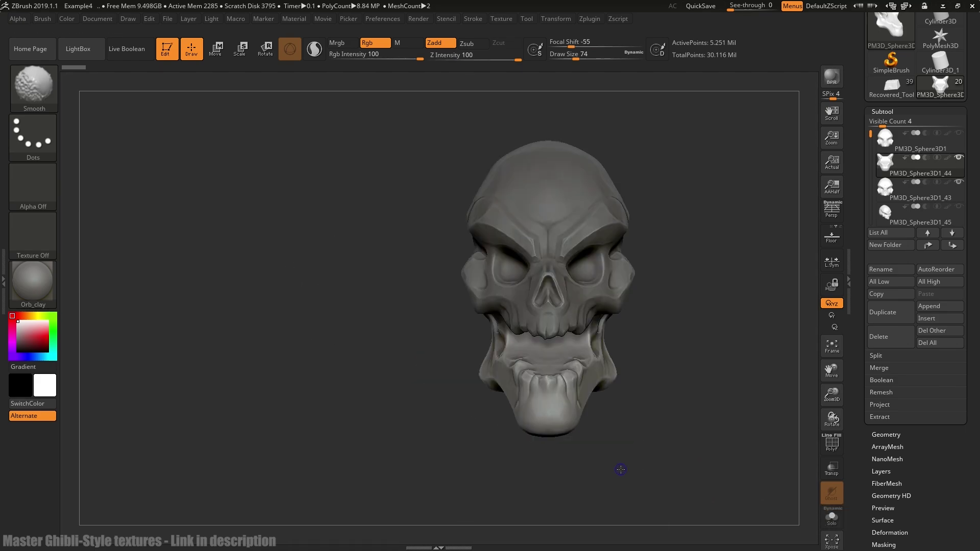
Step: Select the single tooth subtool PM3D_Sphere3D1_41 and inspect its shape in isolation and in place on the jaw
left_click_drag(877, 135, 877, 151)
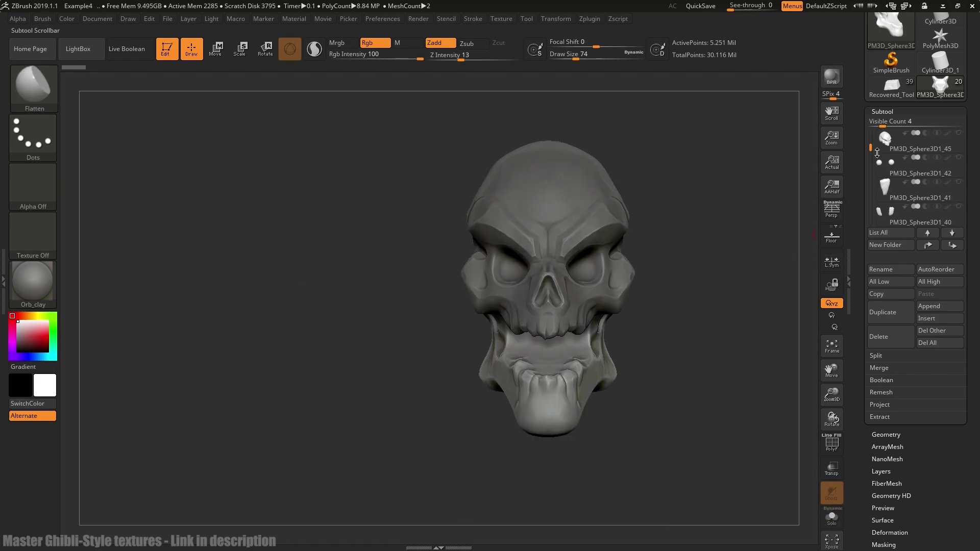
left_click(908, 196)
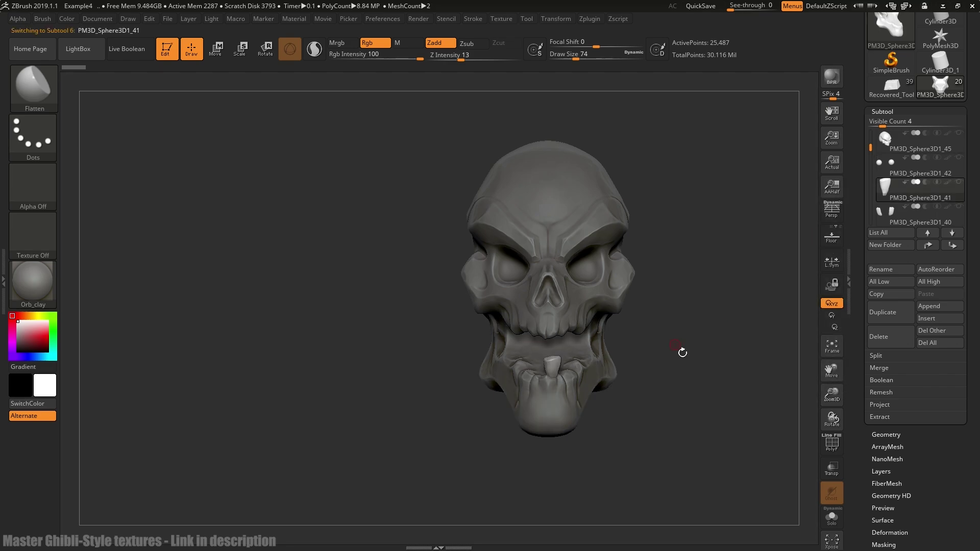
left_click_drag(682, 352, 814, 467)
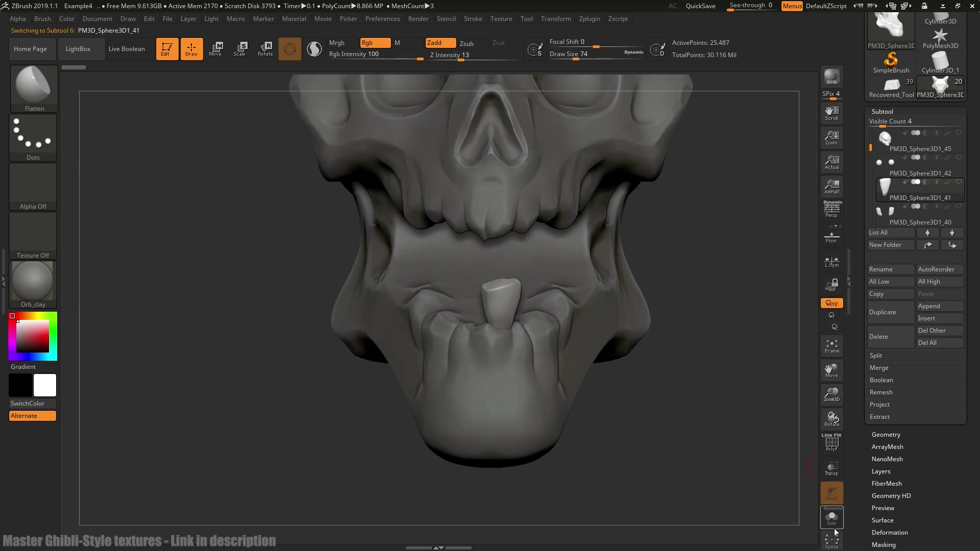
left_click(832, 517)
left_click_drag(738, 463, 820, 510)
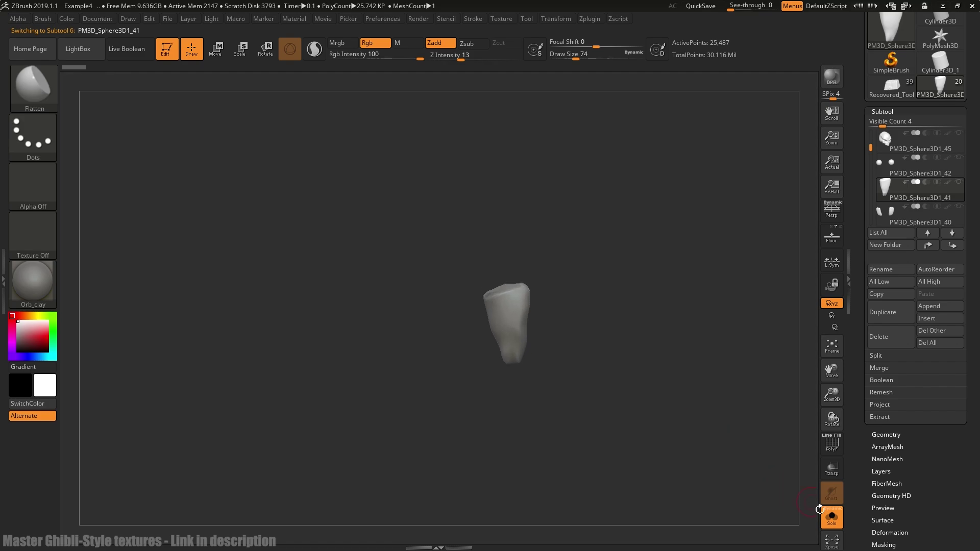
left_click(821, 511)
left_click_drag(746, 455, 689, 424)
Step: Scale the cube along its Z axis into a narrow, upright rectangular block
mouse_move(960, 212)
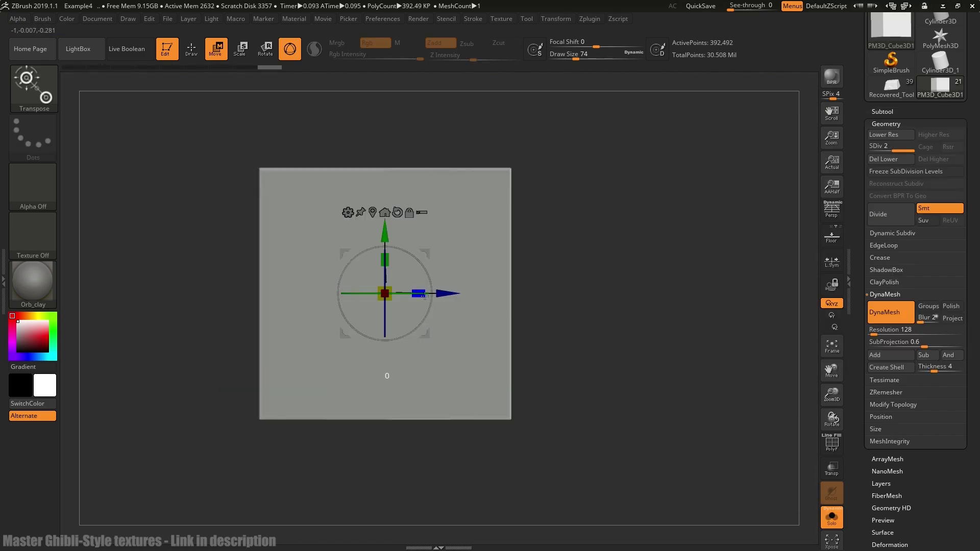
left_click_drag(423, 295, 528, 216)
left_click_drag(385, 293, 384, 292)
left_click_drag(531, 243, 552, 270)
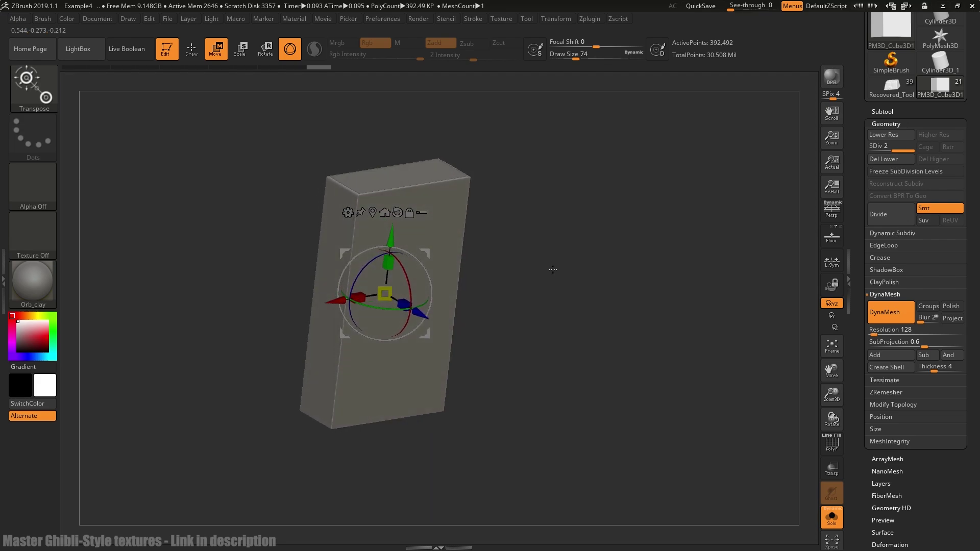
Step: Return to draw mode and choose the TrimDynamic brush for shaping the block
key("q")
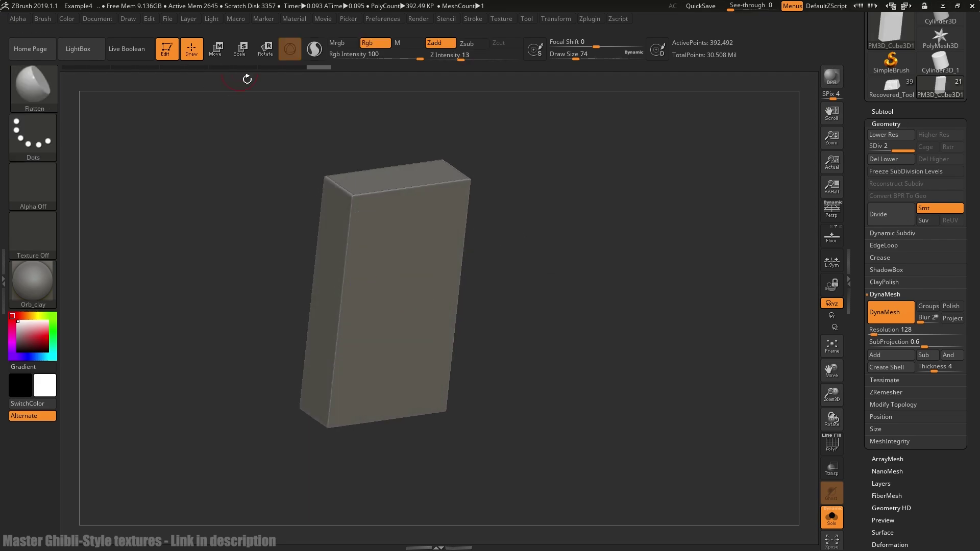
key("b")
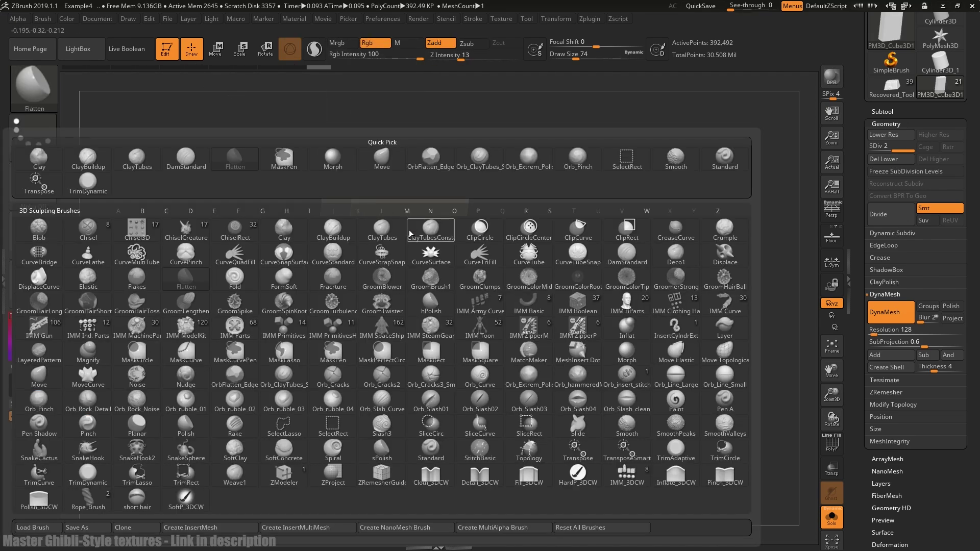
key("t")
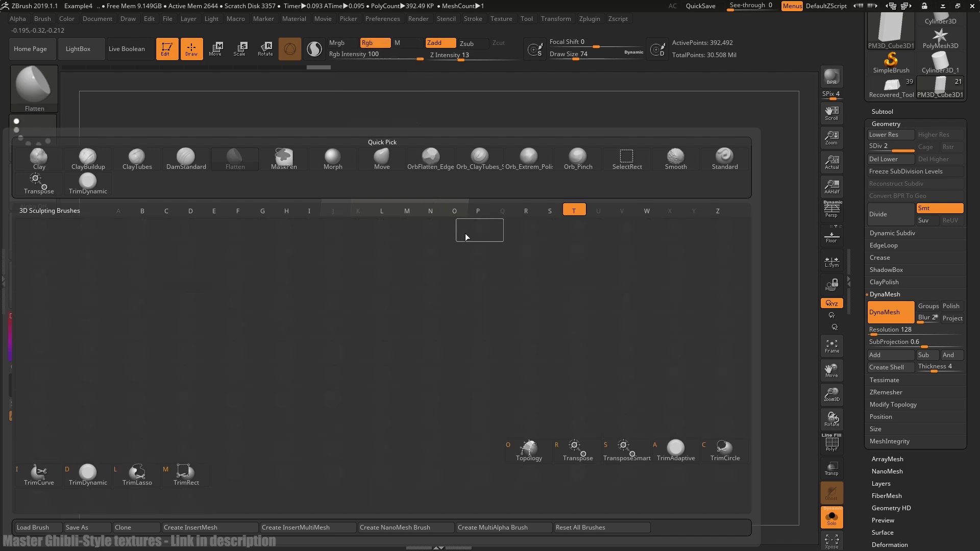
key("d")
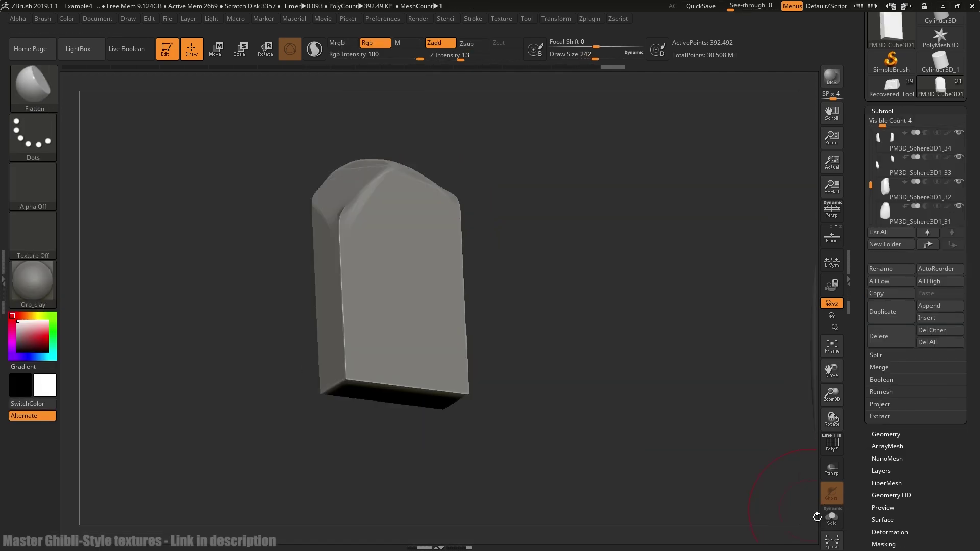
Step: Bevel the front and side edges of the round-topped block with the Flatten brush at draw size 242
left_click_drag(603, 358, 495, 326, "alt")
left_click_drag(403, 276, 408, 295)
mouse_move(493, 284)
left_mouse_down()
mouse_move(445, 240)
mouse_move(484, 245)
left_mouse_up()
mouse_move(423, 286)
left_mouse_down()
mouse_move(398, 232)
mouse_move(442, 299)
left_mouse_up()
mouse_move(434, 298)
left_mouse_down()
mouse_move(462, 297)
mouse_move(454, 288)
left_mouse_up()
left_click_drag(465, 296, 476, 220)
mouse_move(476, 235)
left_mouse_down()
mouse_move(473, 271)
mouse_move(602, 255)
mouse_move(654, 221)
mouse_move(550, 285)
mouse_move(537, 279)
left_mouse_up()
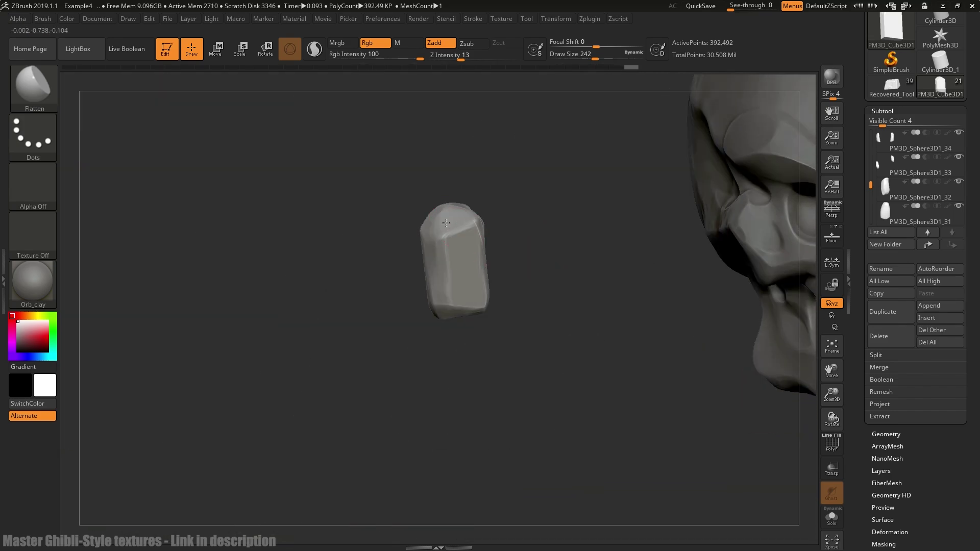
Step: Flatten the rounded top and front corners of the tooth block into facets at draw size 242 and soften them
mouse_move(444, 235)
left_mouse_down()
mouse_move(477, 214)
mouse_move(505, 217)
left_mouse_up()
mouse_move(460, 209)
left_mouse_down()
mouse_move(432, 218)
mouse_move(450, 211)
left_mouse_up()
left_click_drag(516, 204, 473, 166)
mouse_move(475, 230)
left_mouse_down()
mouse_move(484, 299)
mouse_move(479, 245)
left_mouse_up()
left_click_drag(536, 261, 518, 217)
mouse_move(465, 224)
left_mouse_down()
mouse_move(482, 291)
mouse_move(480, 275)
left_mouse_up()
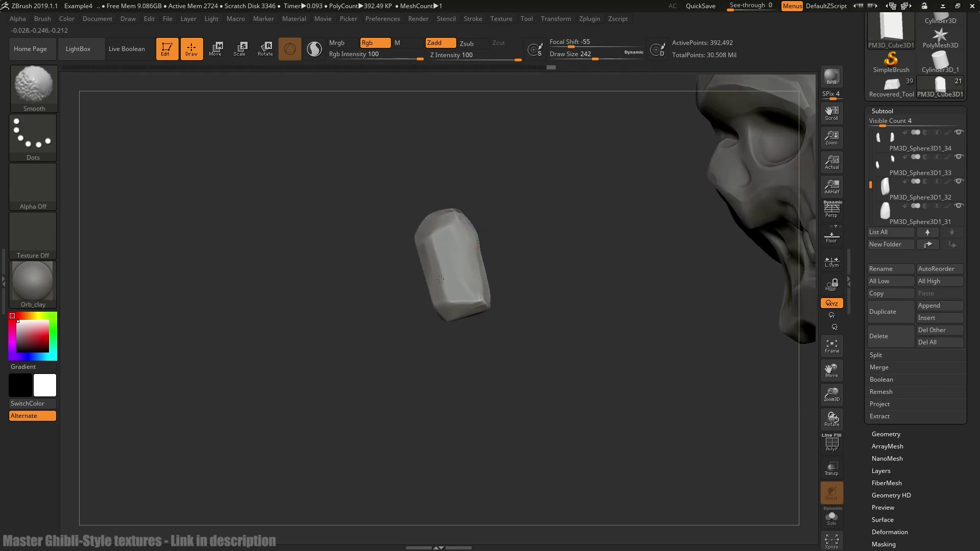
left_click_drag(521, 245, 541, 246)
left_click_drag(472, 284, 459, 225)
mouse_move(541, 270)
left_mouse_down()
mouse_move(488, 244)
mouse_move(452, 255)
left_mouse_up()
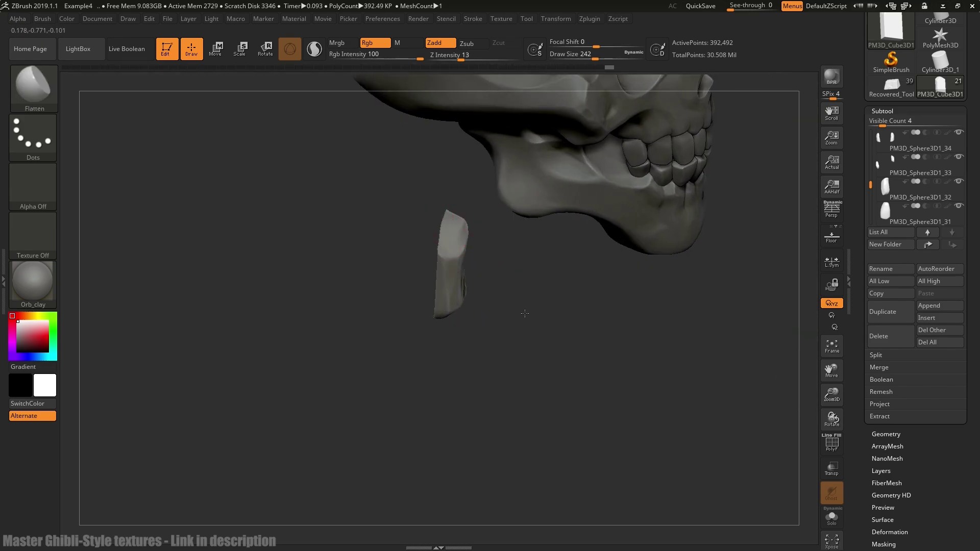
Step: Flatten the narrow side faces of the tooth block from several angles at draw size 242
left_click_drag(525, 313, 498, 260)
left_click_drag(437, 219, 431, 258)
mouse_move(536, 266)
left_mouse_down()
mouse_move(595, 298)
mouse_move(525, 286)
left_mouse_up()
left_click_drag(452, 219, 455, 260)
left_click_drag(521, 286, 576, 291)
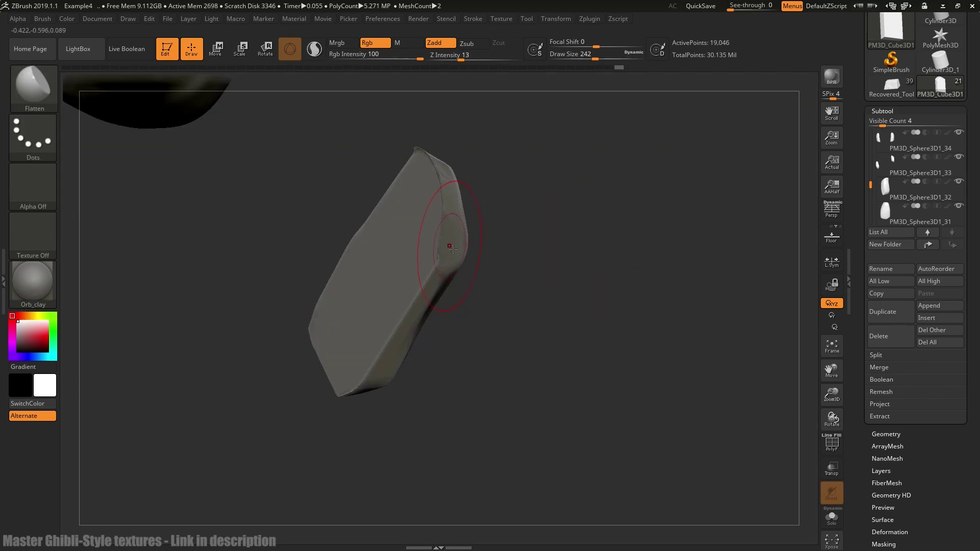
Step: Refine the beveled edge along the tooth's side and tip with the Flatten brush and smooth the result
left_click_drag(441, 220, 439, 266)
mouse_move(439, 261)
left_mouse_down()
mouse_move(441, 199)
mouse_move(427, 176)
left_mouse_up()
left_click_drag(426, 176, 441, 188)
mouse_move(521, 225)
left_mouse_down()
mouse_move(473, 159)
mouse_move(510, 169)
left_mouse_up()
left_click_drag(462, 176, 434, 294)
left_click_drag(431, 291, 441, 255)
left_click_drag(541, 255, 597, 286)
left_click_drag(490, 235, 526, 327, "shift")
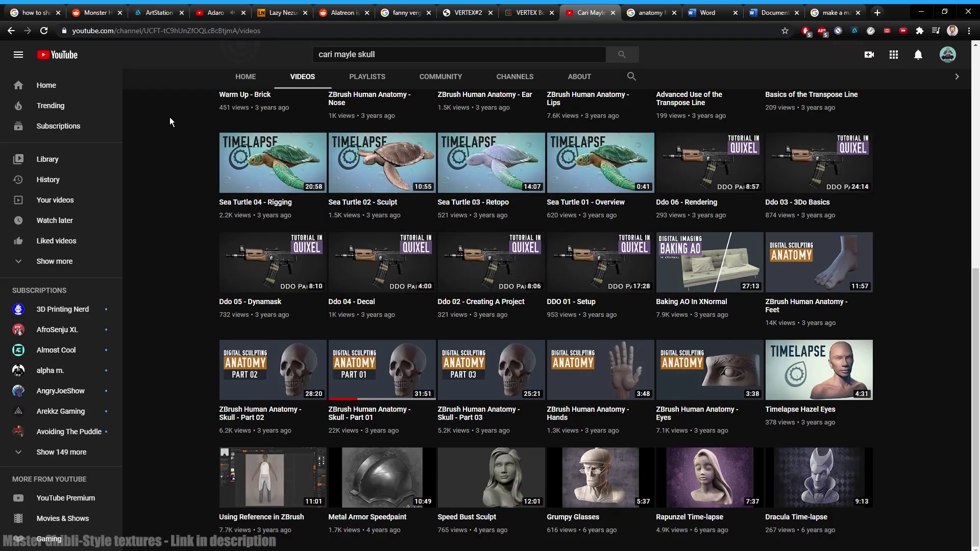
Step: Switch to YouTube and look through the Cari Mayle channel's uploads, including the ZBrush human anatomy and skull tutorials
scroll(198, 391, "up", 5)
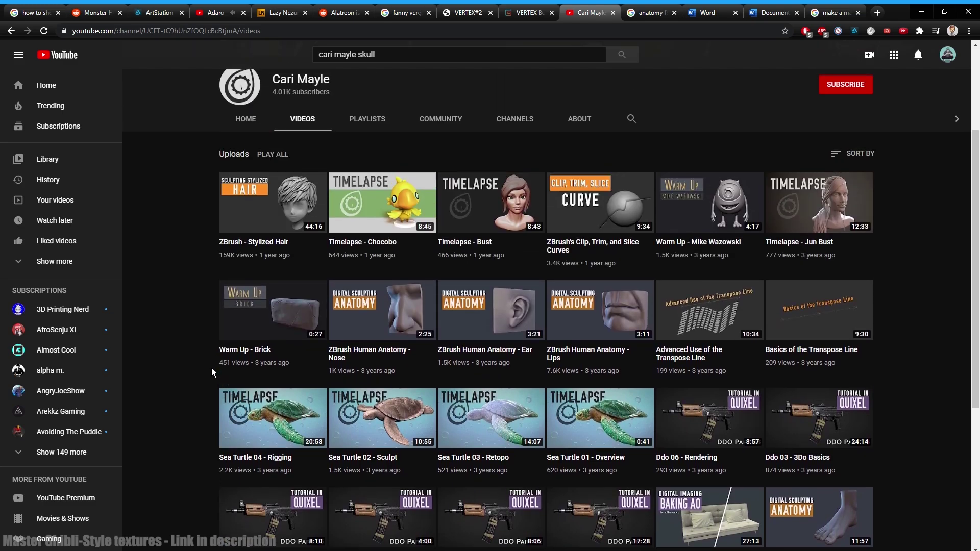
scroll(212, 368, "down", 3)
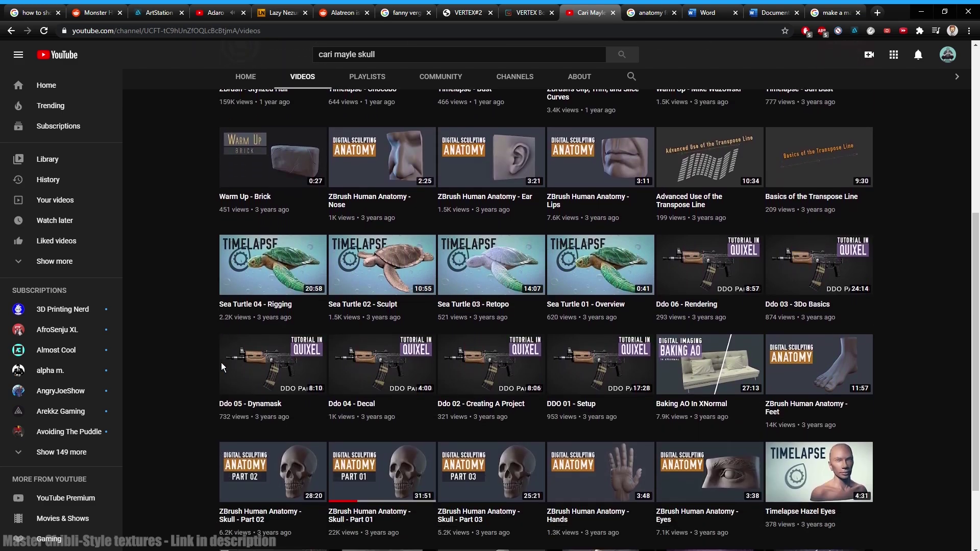
scroll(221, 367, "down", 1)
scroll(219, 364, "down", 1)
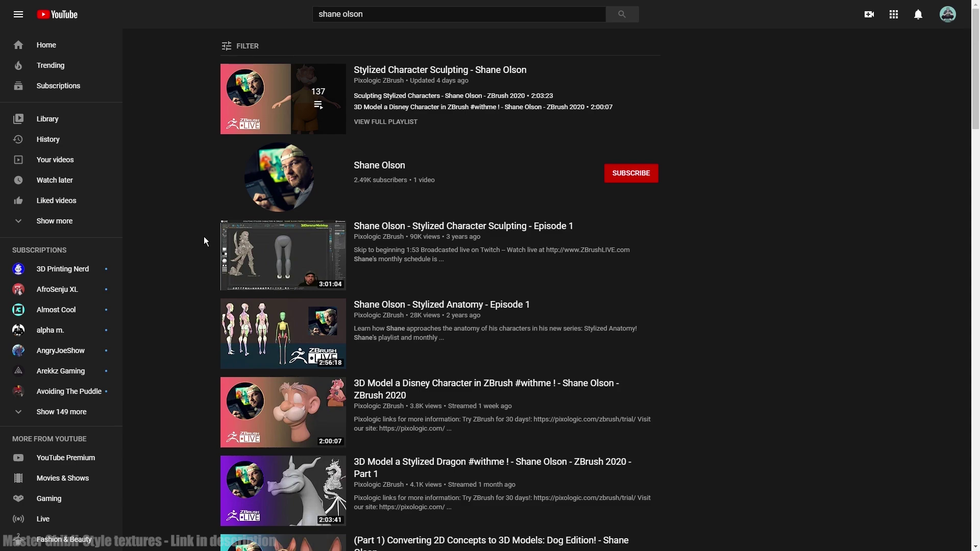
Step: Look through the YouTube search results for Shane Olson's stylized character sculpting videos
scroll(204, 237, "down", 5)
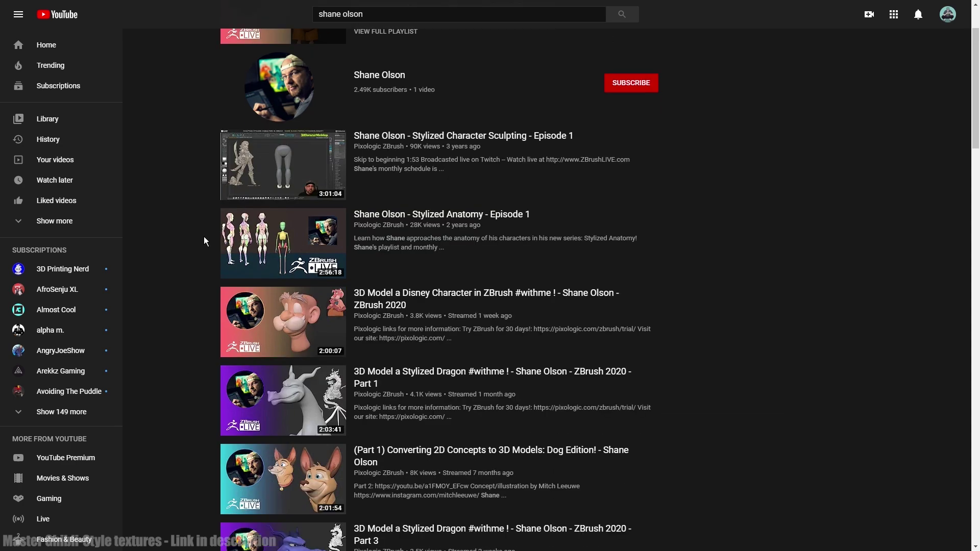
scroll(204, 237, "down", 4)
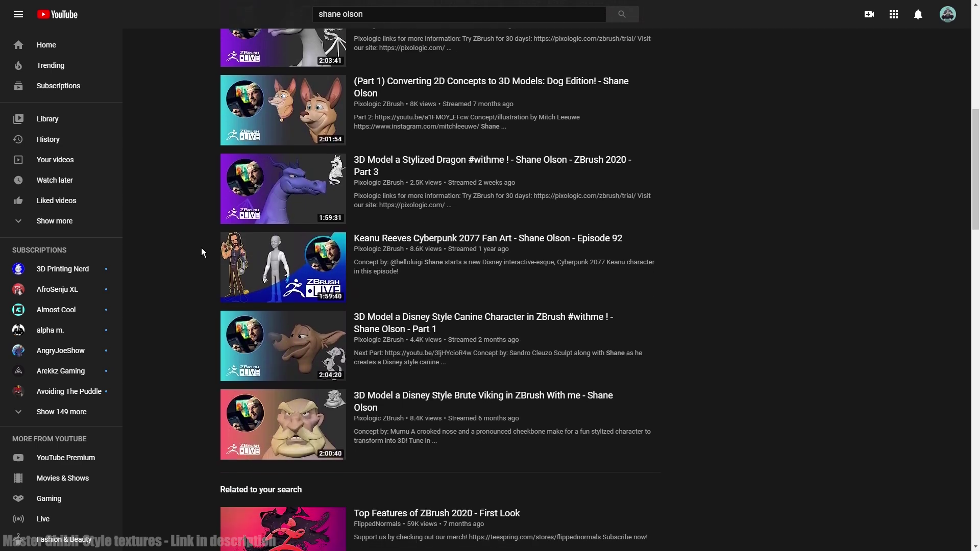
scroll(201, 248, "down", 2)
scroll(183, 252, "down", 5)
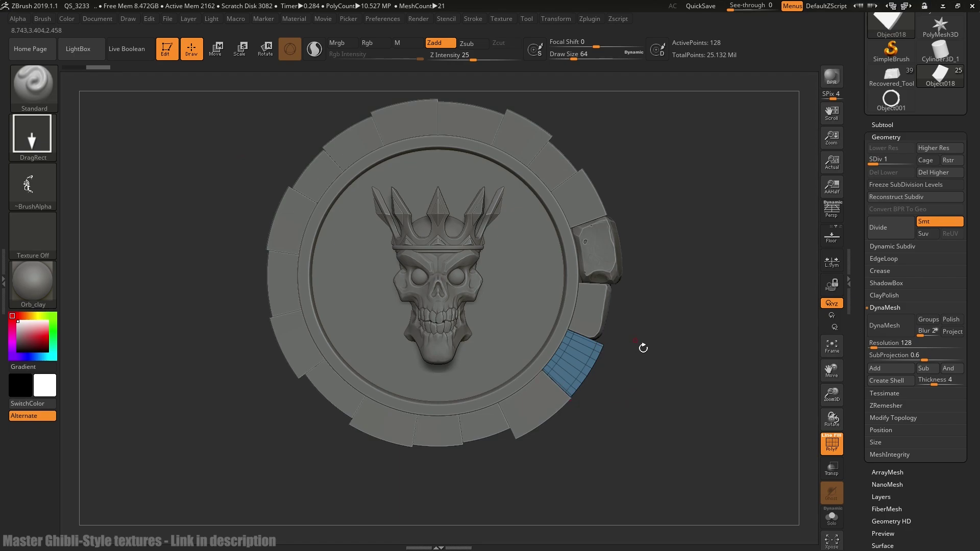
Step: In ZBrush, center the gizmo on the plain ring segment below the sculpted stones and adjust the segment's depth
left_click_drag(643, 346, 608, 328)
left_click_drag(531, 442, 639, 440, "alt")
key("w")
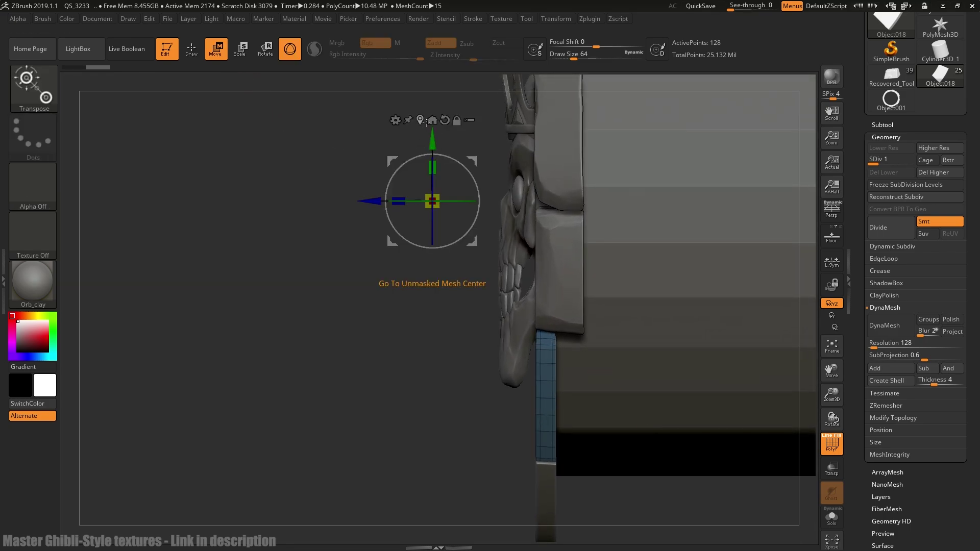
left_click(546, 386)
mouse_move(509, 382)
left_mouse_down()
mouse_move(483, 382)
mouse_move(526, 386)
left_mouse_up()
left_click_drag(437, 463, 652, 318)
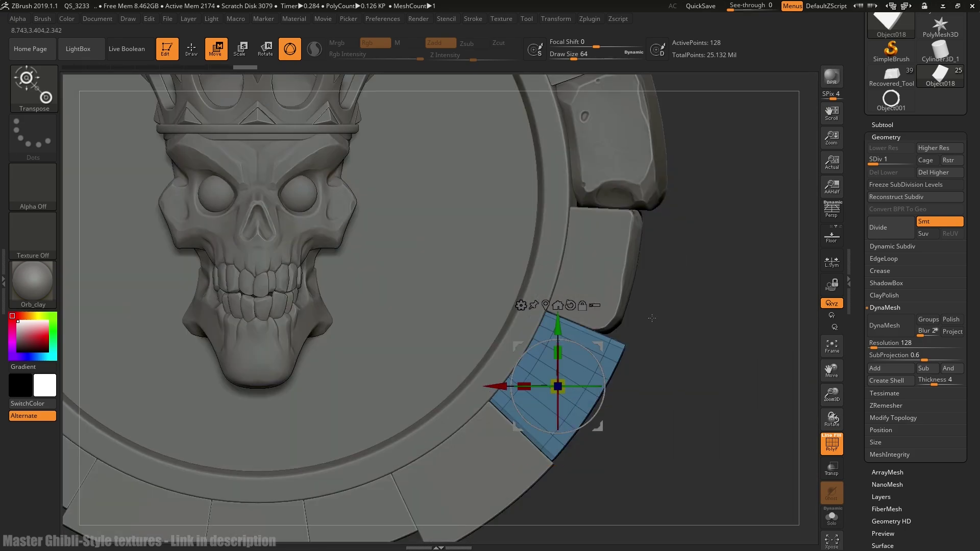
Step: Isolate the ring segment and DynaMesh it at resolution 32 without freezing its subdivision levels
left_click(832, 517)
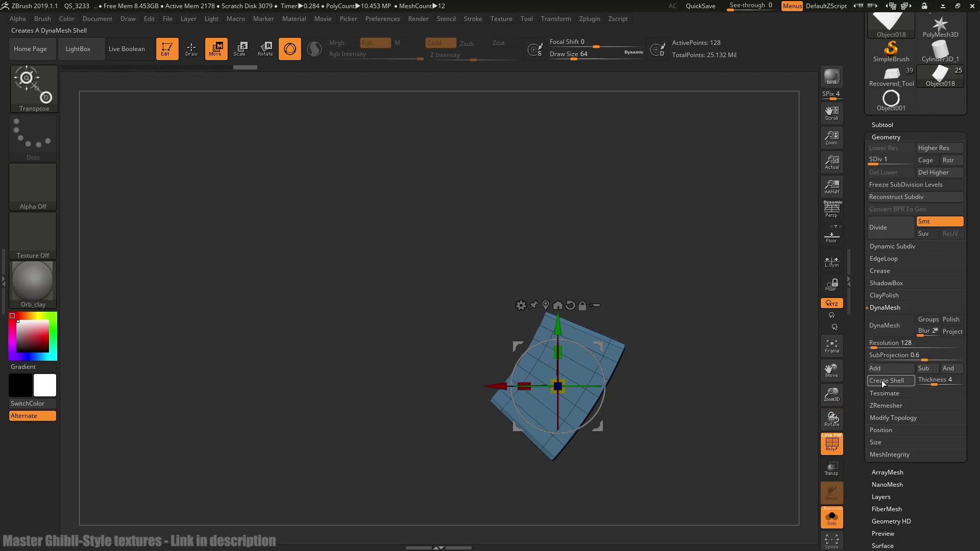
left_click(882, 347)
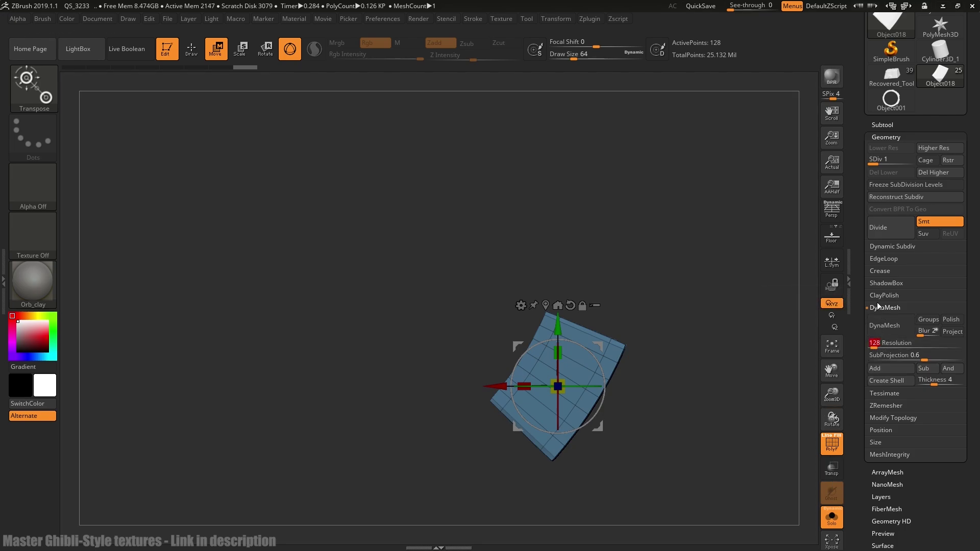
type("32")
left_click(884, 325)
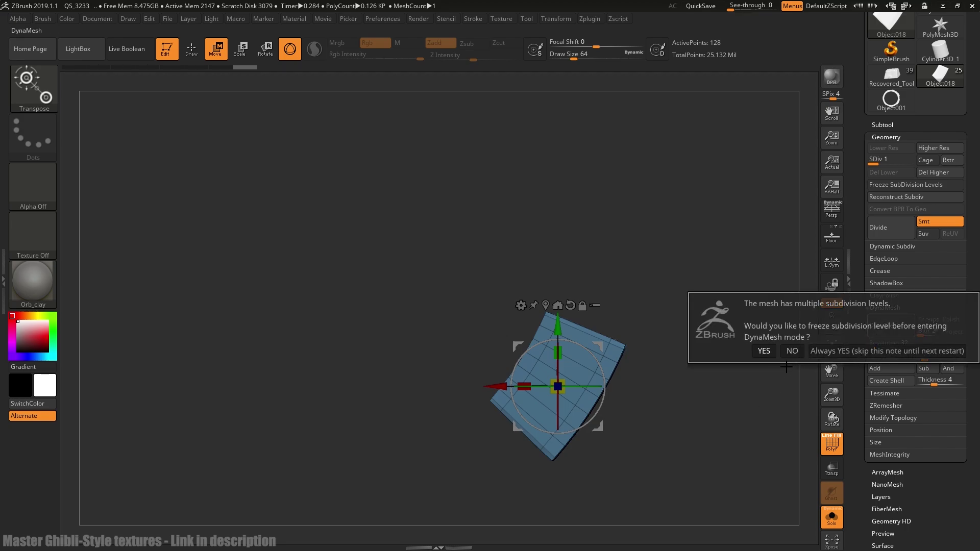
left_click(792, 351)
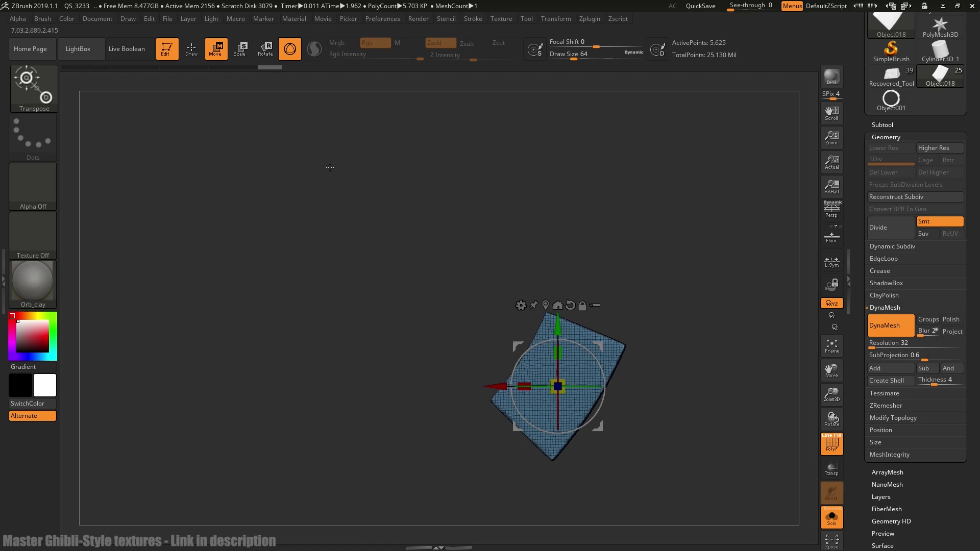
Step: Return to draw mode, turn off the polyframe display and subdivide the ring segment
left_click(192, 49)
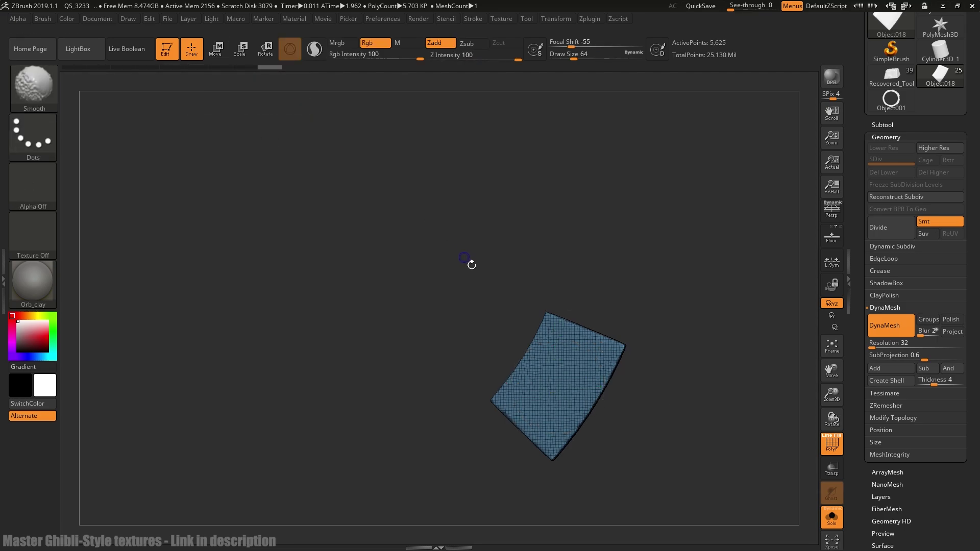
key("shift+f")
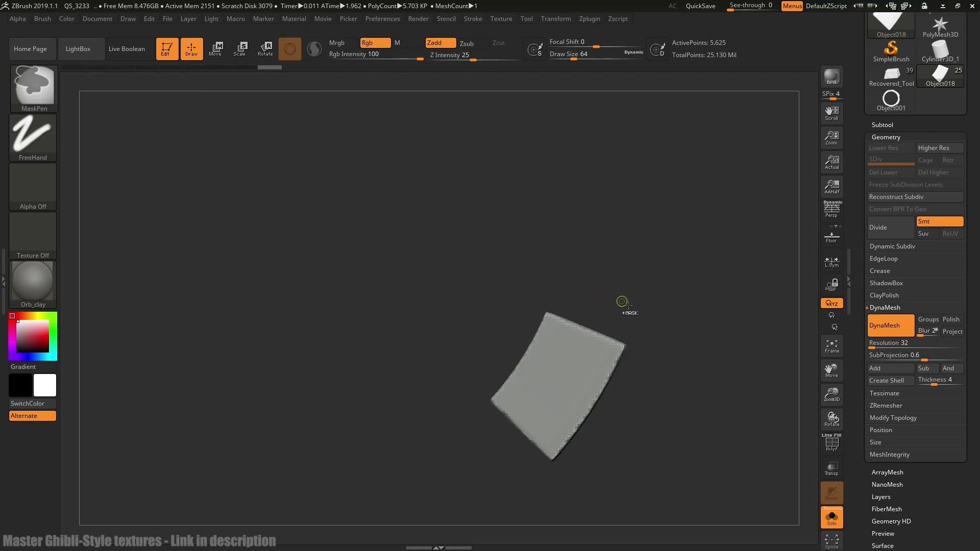
key("ctrl+d")
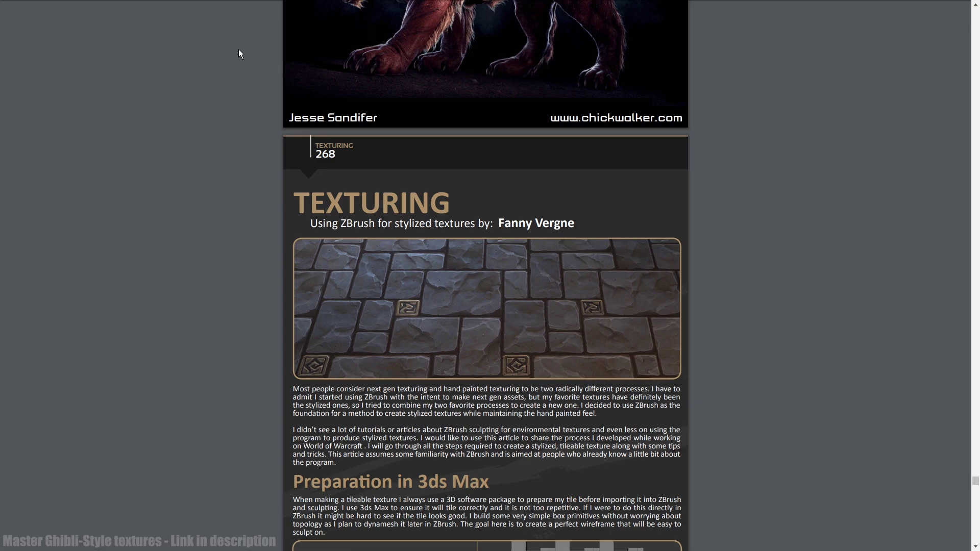
Step: Read through the Vertex article on using ZBrush for stylized textures, from the 3ds Max preparation to the sculpting section
scroll(863, 246, "down", 5)
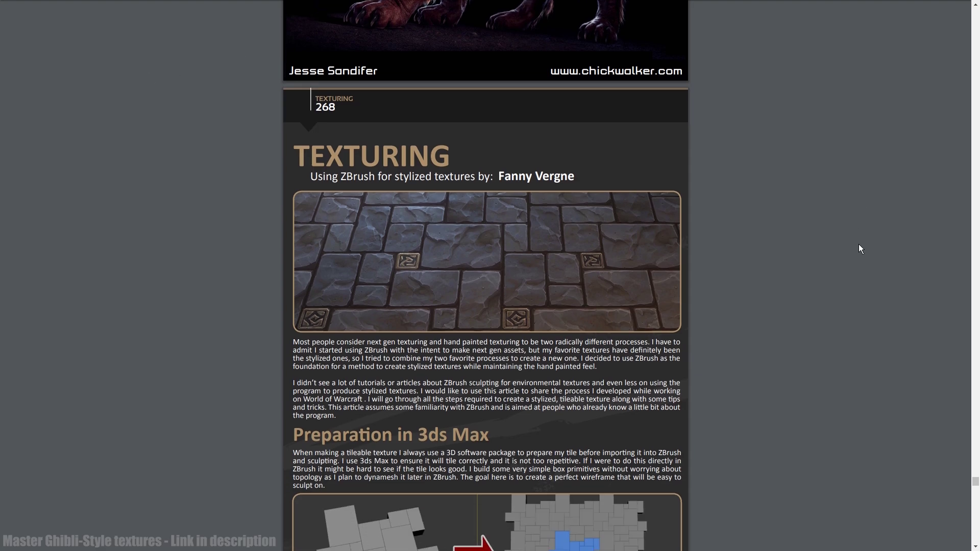
scroll(858, 248, "down", 10)
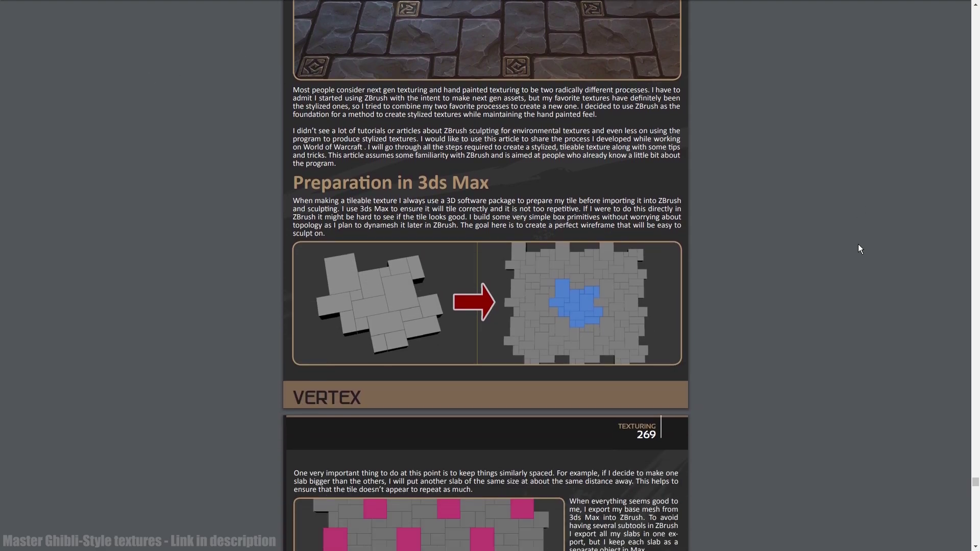
scroll(859, 248, "down", 10)
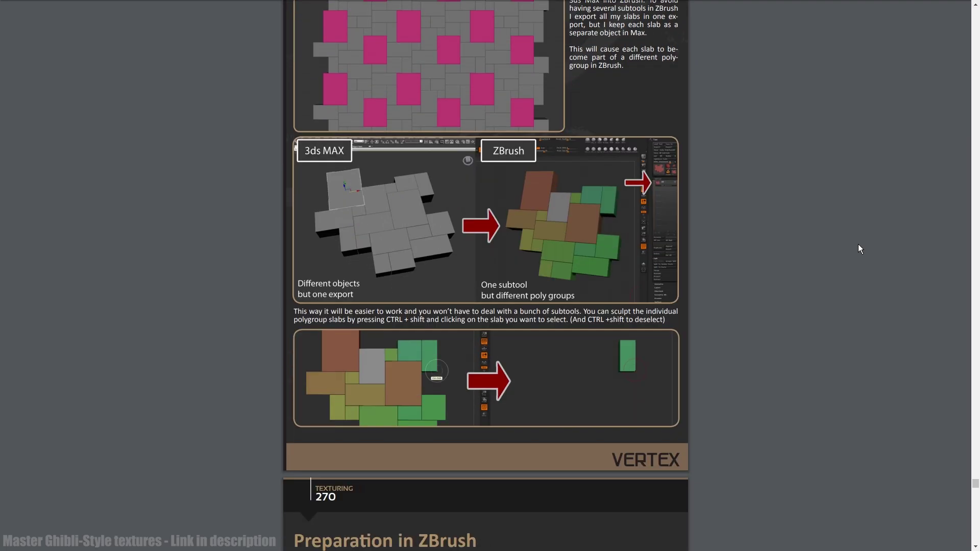
scroll(866, 235, "down", 10)
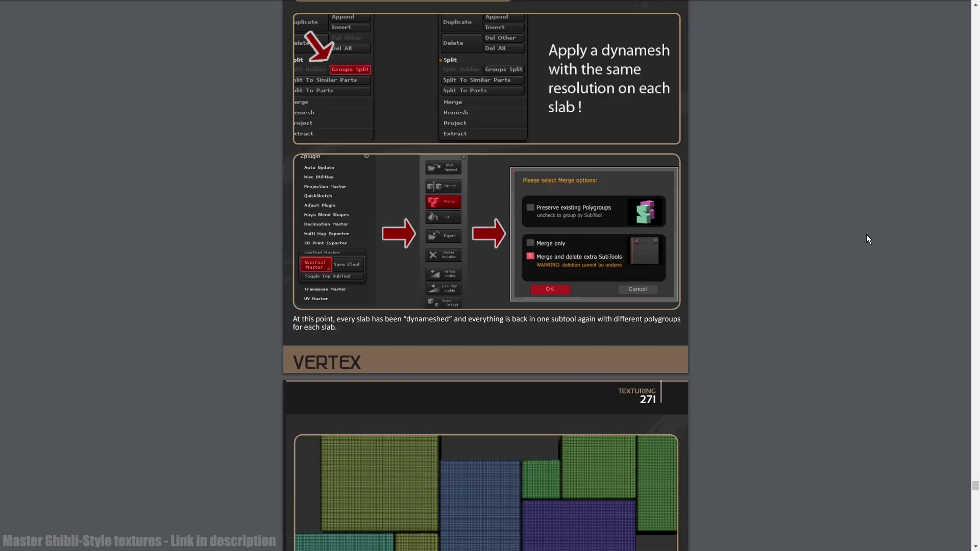
scroll(867, 234, "down", 10)
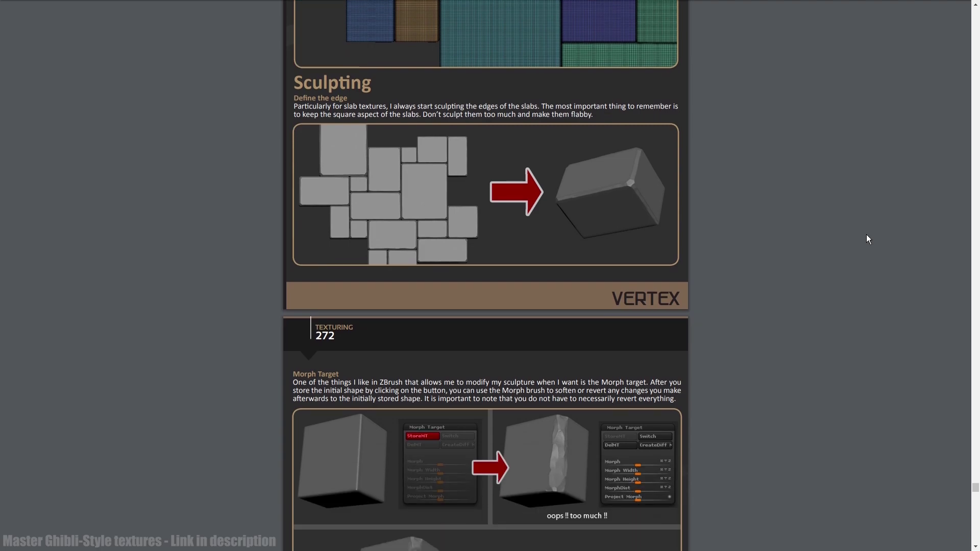
scroll(868, 231, "down", 2)
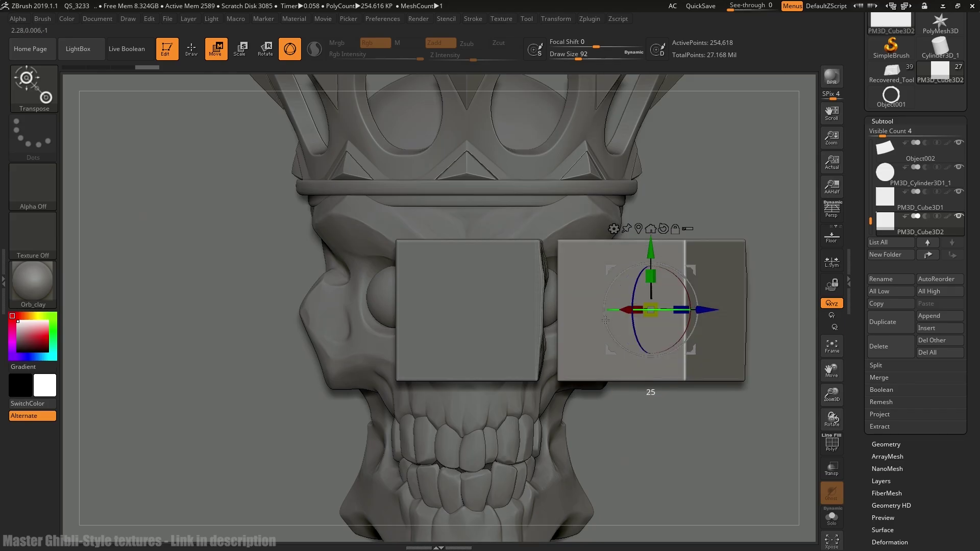
Step: In ZBrush, rotate the duplicated cube so its rock-sculpted side faces the front, and make the plain cube the active subtool
left_click_drag(605, 320, 529, 320)
left_click(480, 337)
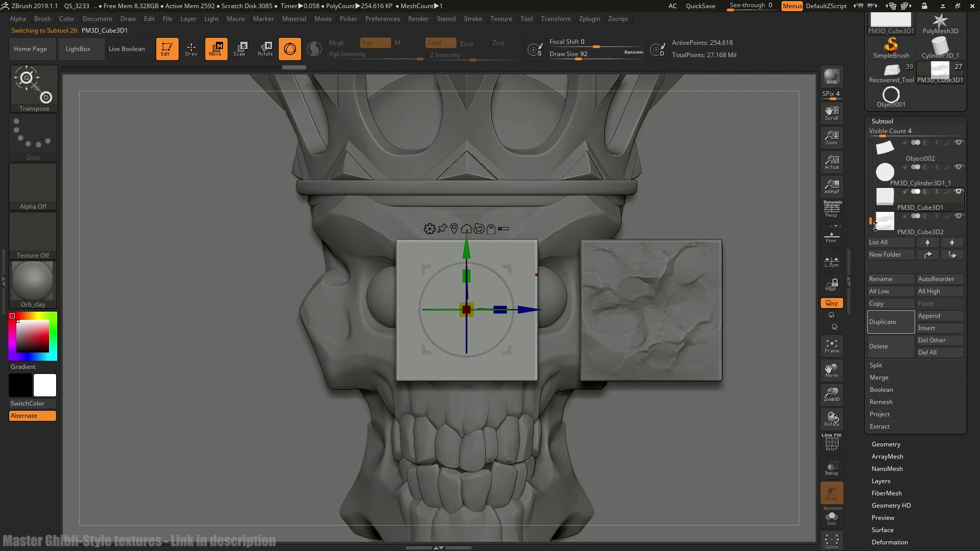
Step: Hide all subtools except the plain cube and its rock-detailed copy
mouse_move(876, 226)
left_mouse_down()
mouse_move(878, 206)
mouse_move(879, 223)
left_mouse_up()
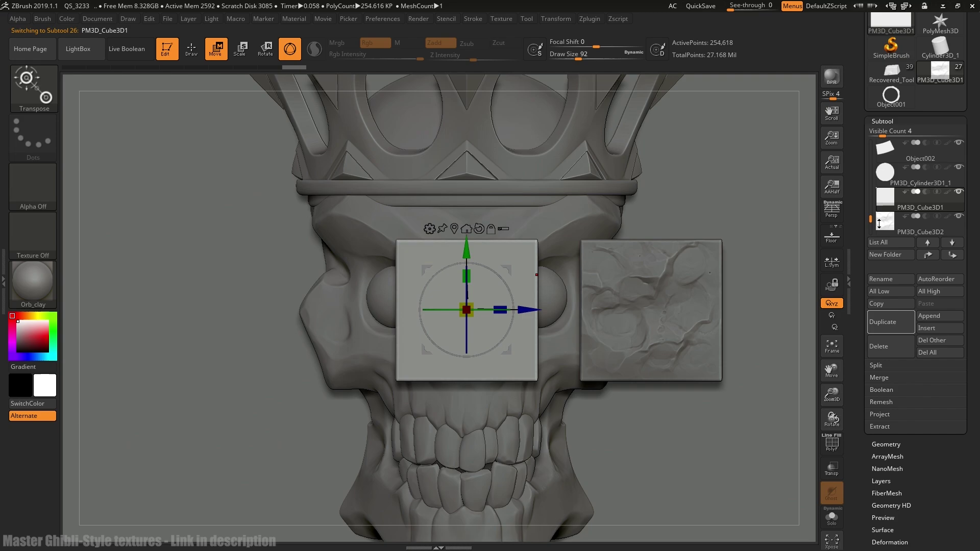
left_click(958, 168)
left_click(959, 145)
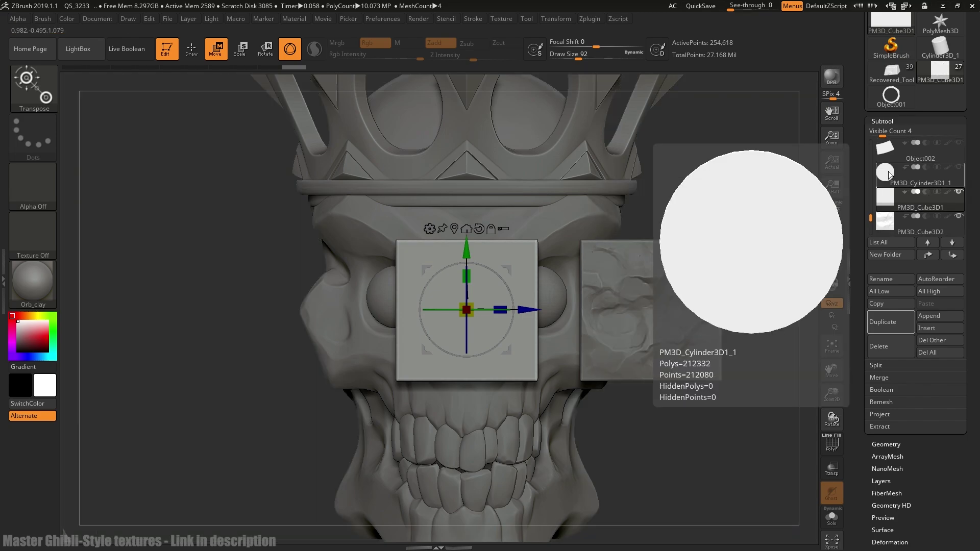
left_click_drag(874, 224, 883, 148)
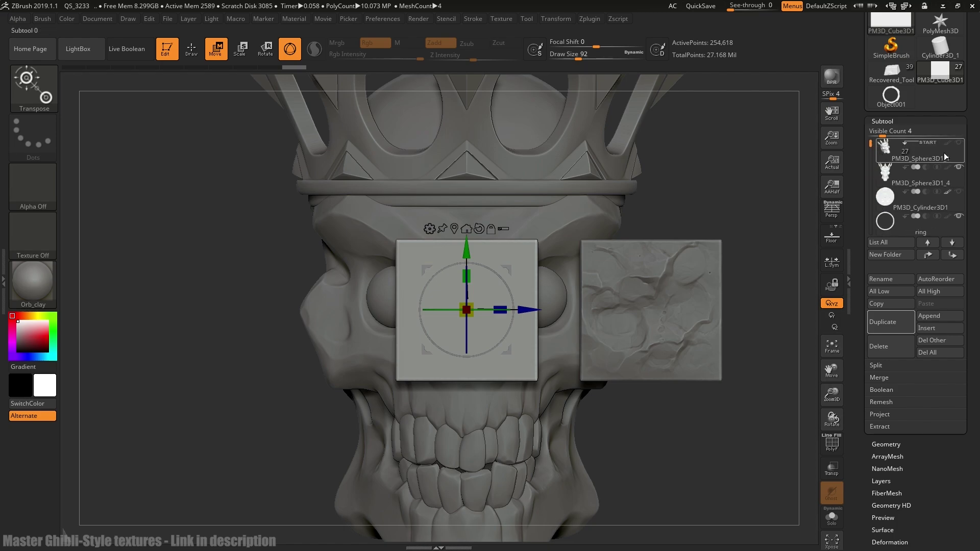
left_click(959, 143, "shift")
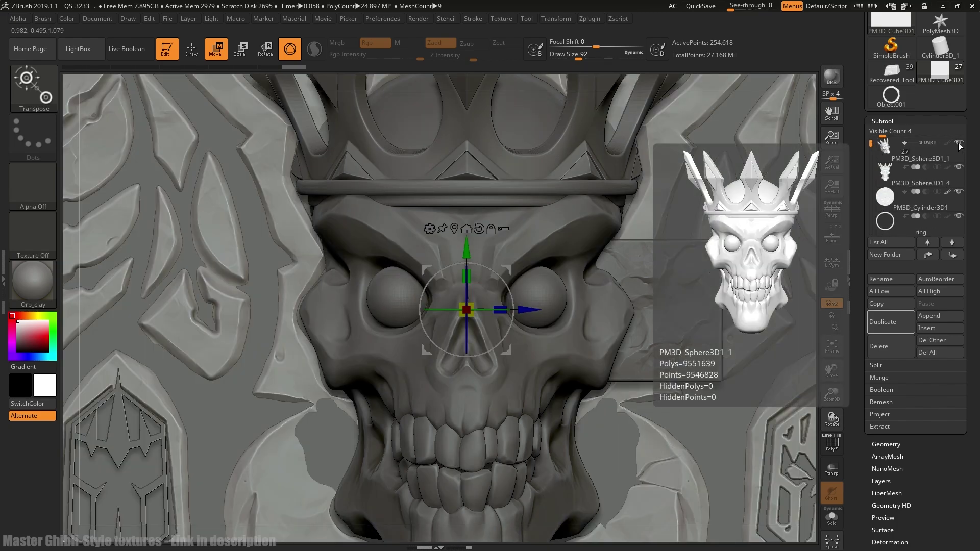
left_click(959, 142, "shift")
left_click_drag(874, 154, 877, 224)
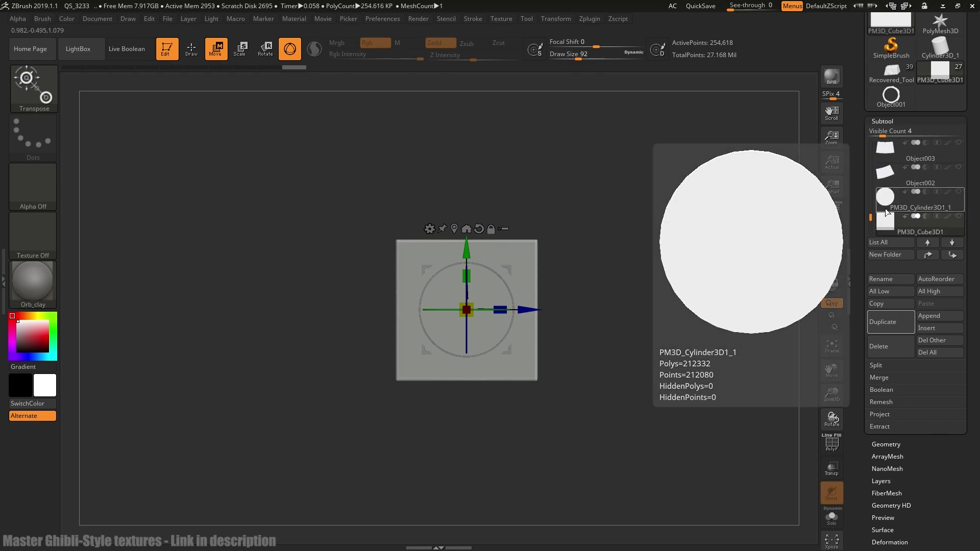
scroll(876, 224, "down", 1)
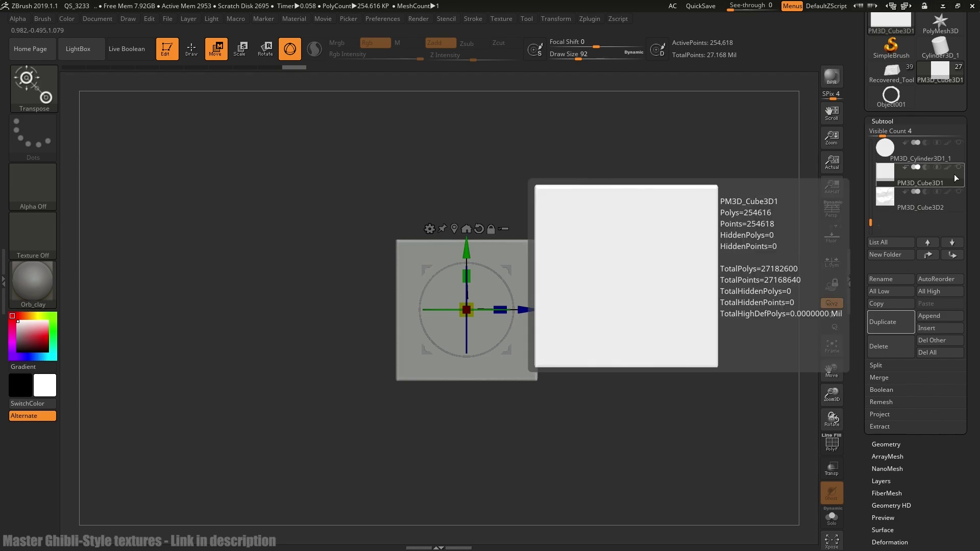
left_click(959, 192)
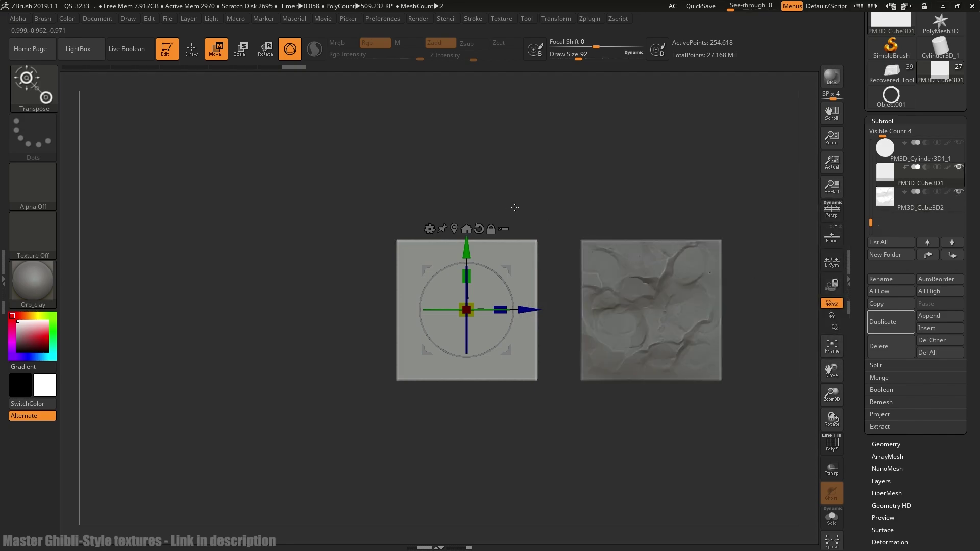
Step: In draw mode, mask the lower-right corner of the plain cube's front face with a jagged diagonal border and invert the mask
left_click_drag(550, 222, 511, 191, "alt")
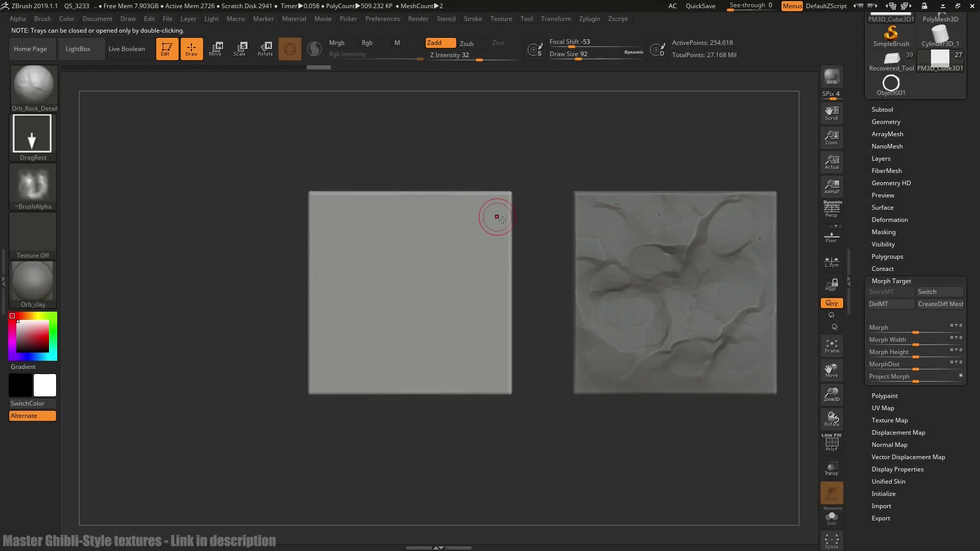
left_click_drag(499, 219, 532, 166, "alt")
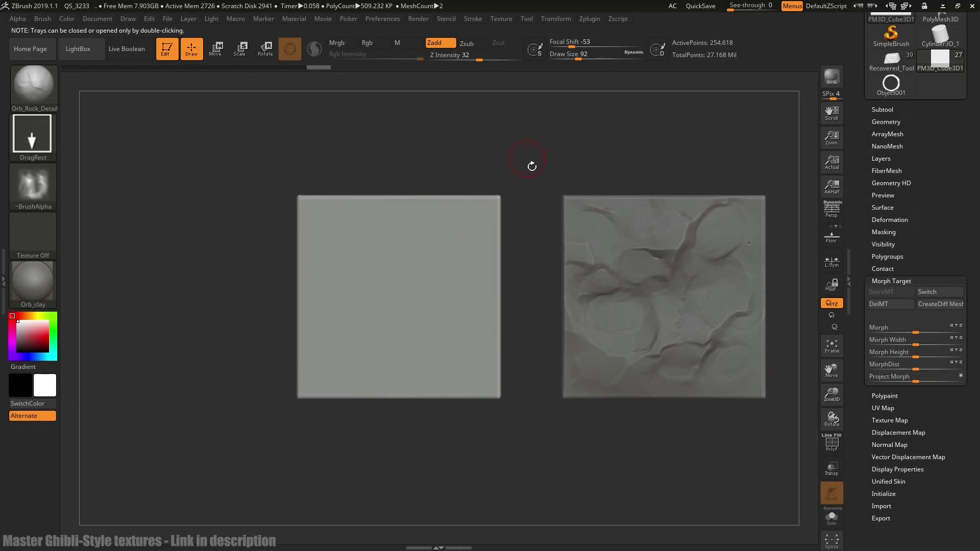
mouse_move(360, 393)
left_mouse_down("ctrl")
mouse_move(449, 321)
mouse_move(496, 248)
mouse_move(451, 353)
mouse_move(411, 393)
mouse_move(490, 388)
mouse_move(476, 366)
mouse_move(478, 322)
mouse_move(501, 298)
left_mouse_up("ctrl")
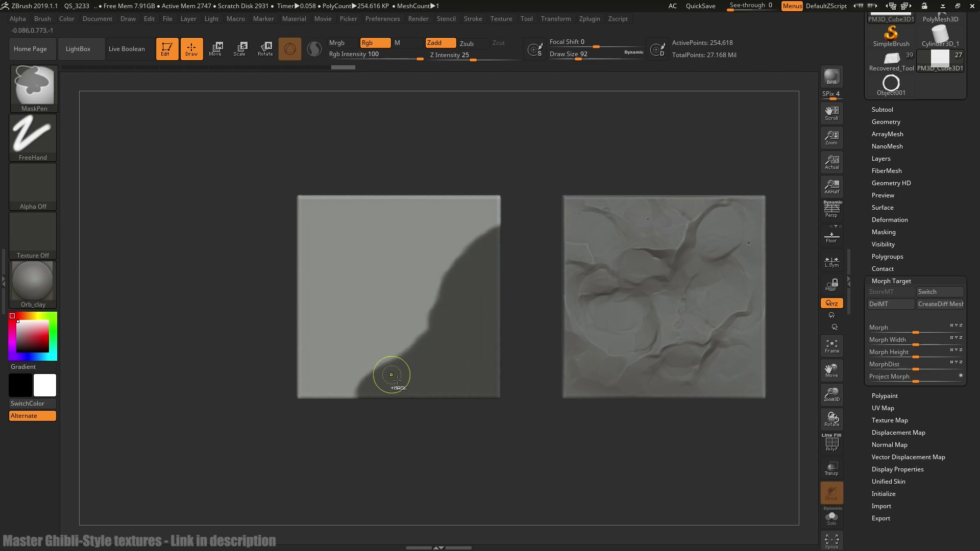
left_click_drag(391, 375, 365, 396, "ctrl")
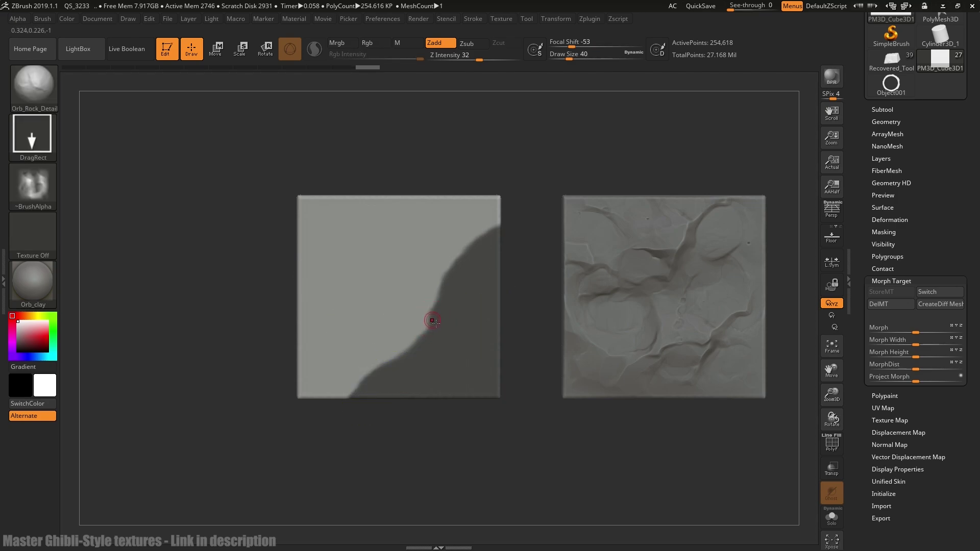
key("ctrl")
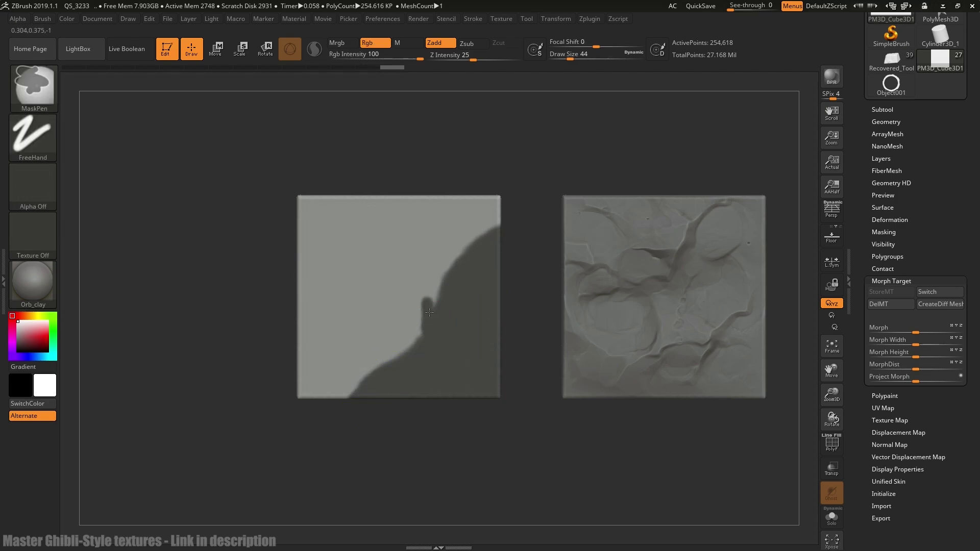
left_click(423, 346, "ctrl+alt")
left_click(442, 354, "ctrl+alt")
left_click(443, 355, "ctrl+alt")
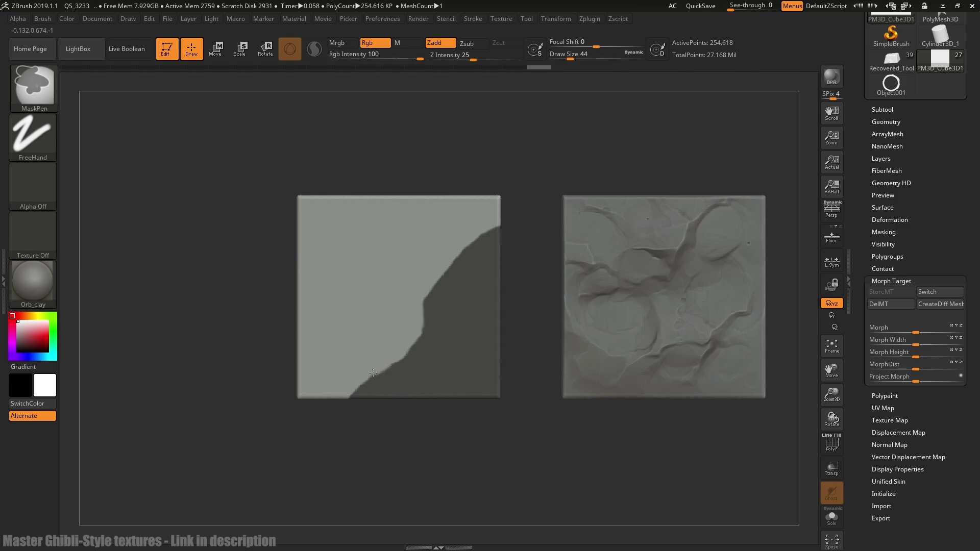
left_click(532, 275, "ctrl")
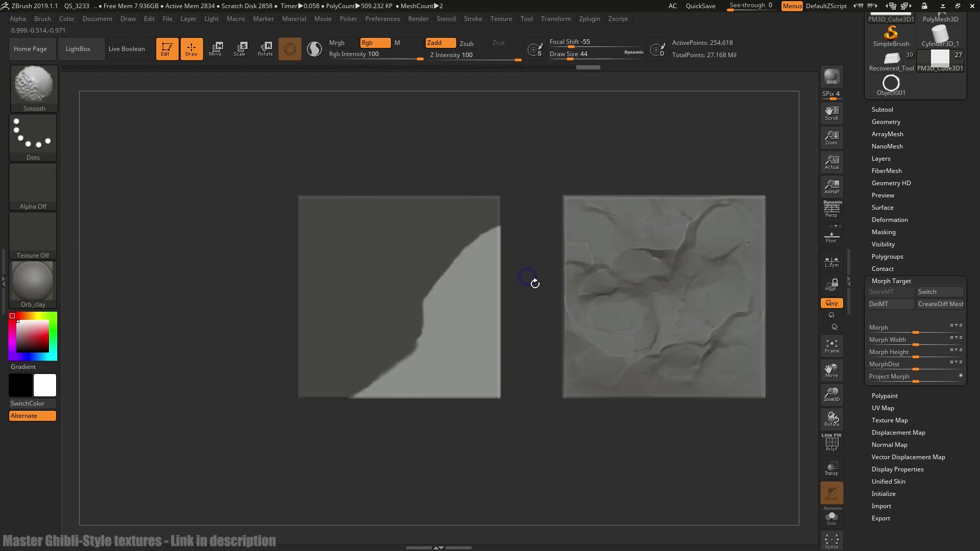
Step: Solo the cube, offset its unmasked corner section slightly in depth to form a stepped crack, and clear the mask
left_click(831, 517)
left_click_drag(511, 153, 395, 171)
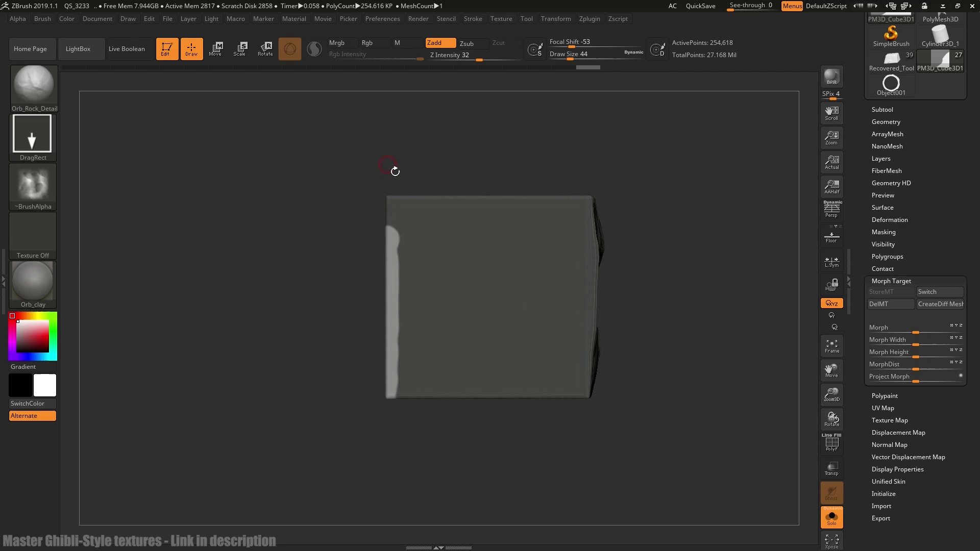
left_click(218, 61)
left_click_drag(613, 230, 540, 263)
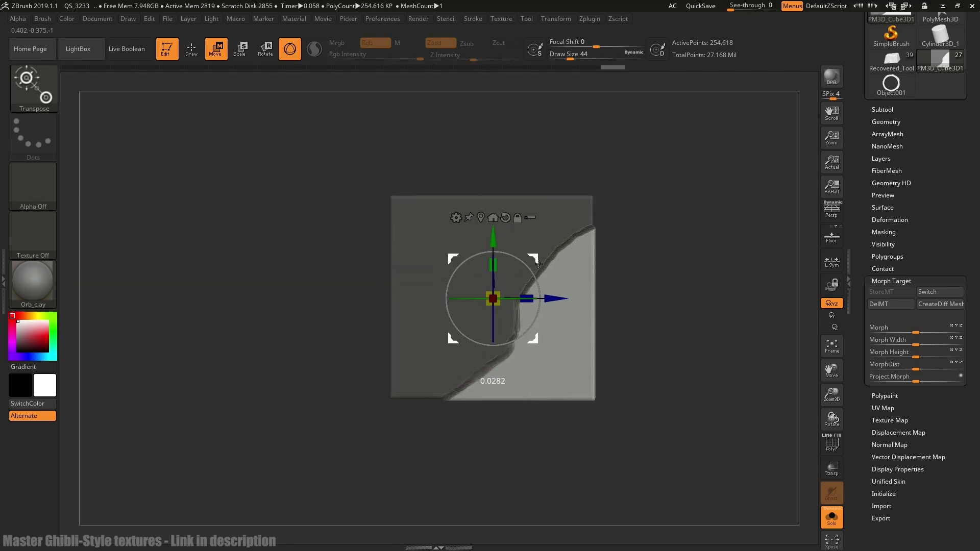
left_click_drag(638, 295, 644, 297, "ctrl")
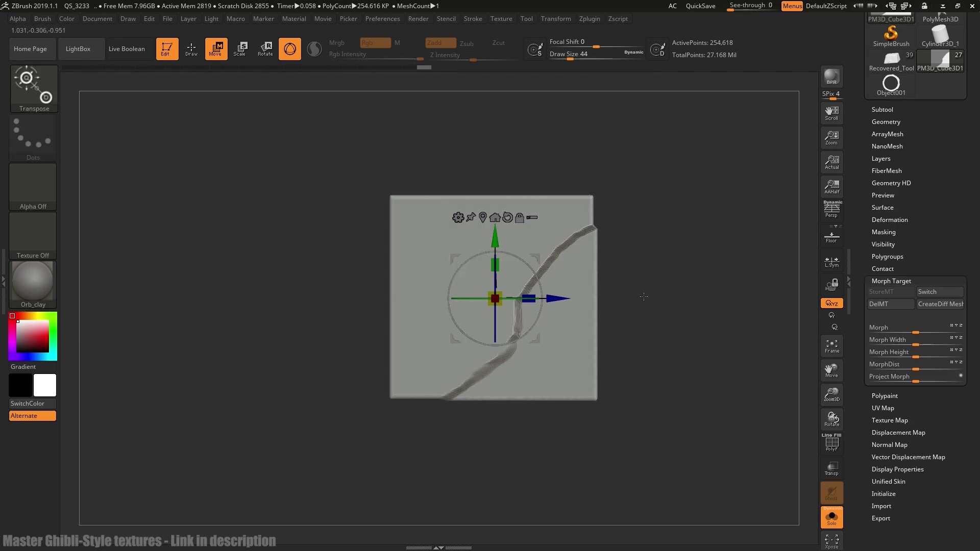
Step: Return to draw mode, subdivide the cube once and flatten the jagged crack edge with the Flatten brush
key("f")
key("q")
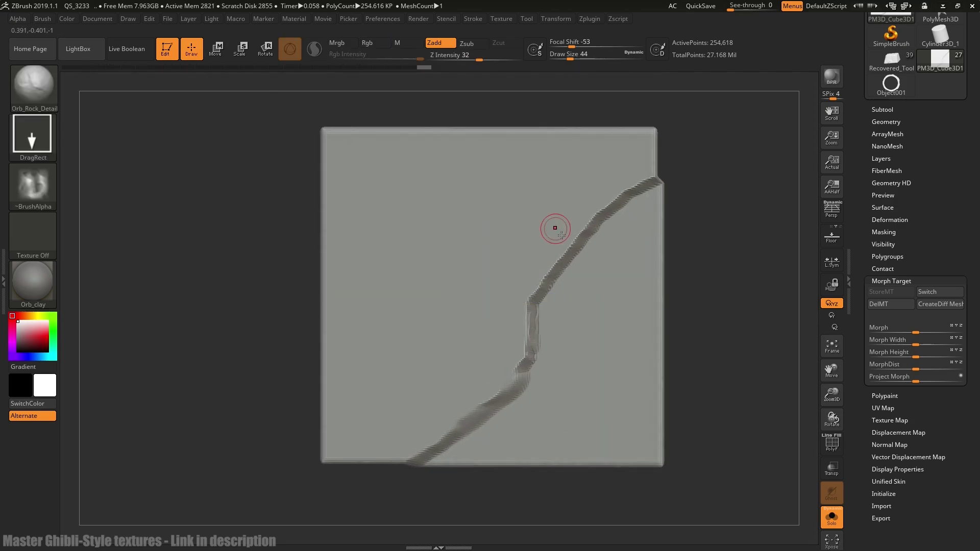
right_click_drag(555, 227, 711, 197)
key("b")
key("f")
key("l")
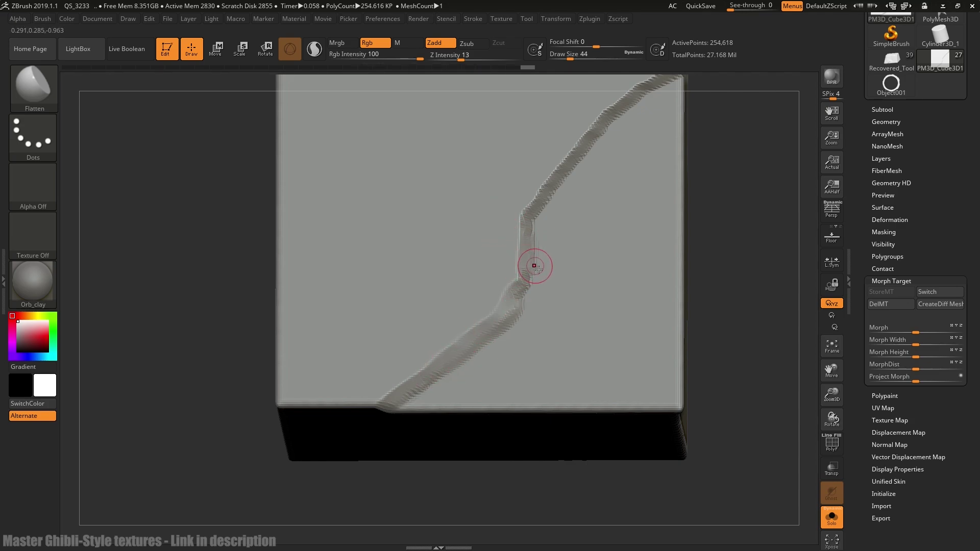
right_click_drag(529, 231, 568, 243)
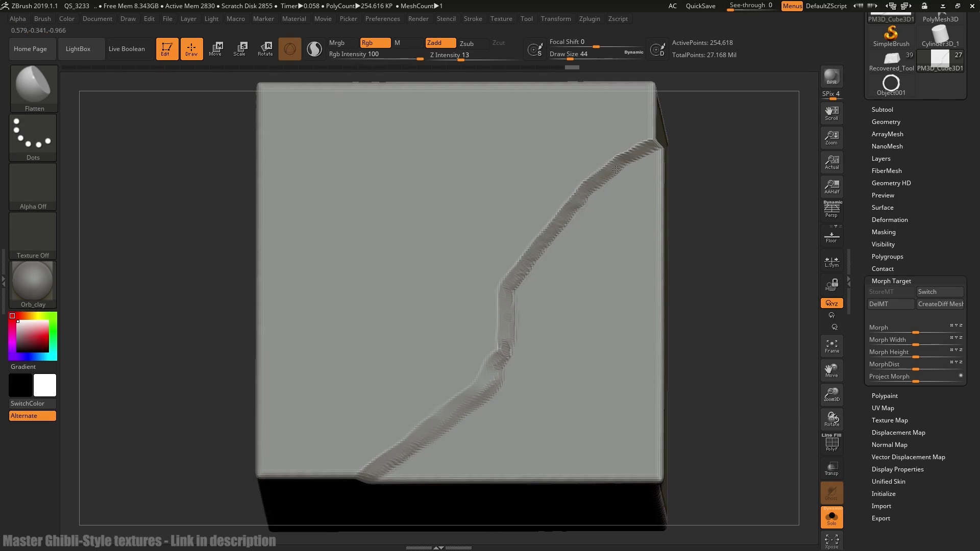
key("ctrl+d")
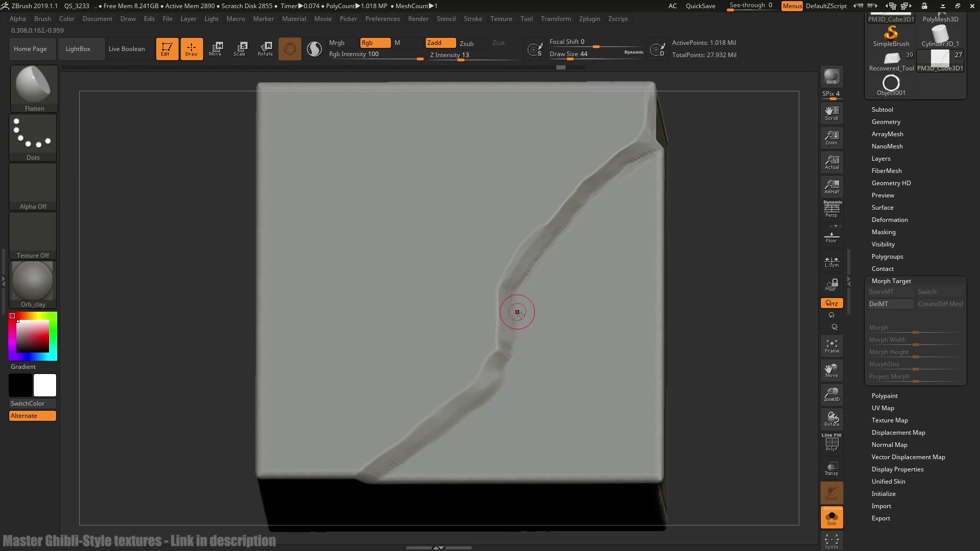
Step: Sharpen the middle part of the crack and its lower bend with the OrbFlatten_Edge brush
key("b")
key("o")
key("f")
left_click_drag(510, 311, 508, 328)
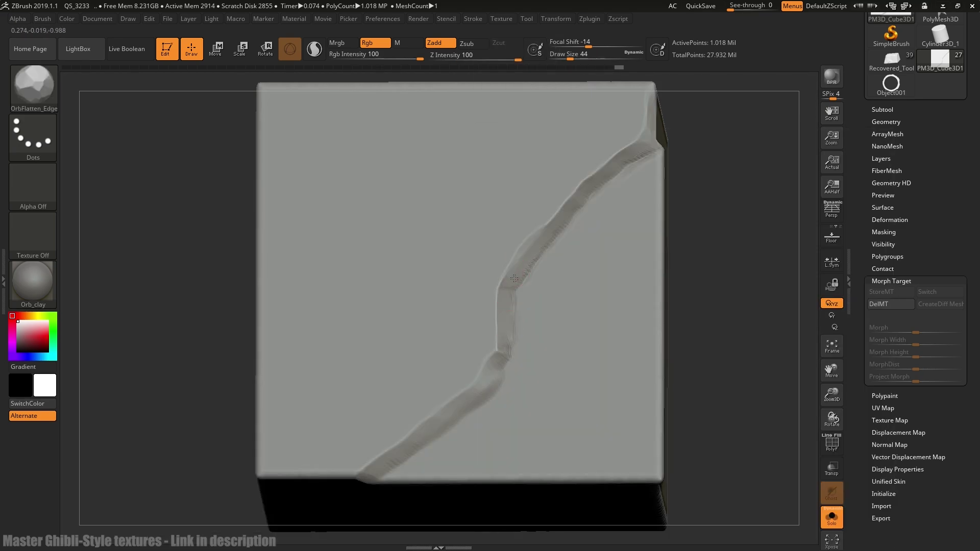
right_click_drag(489, 389, 517, 349, "alt")
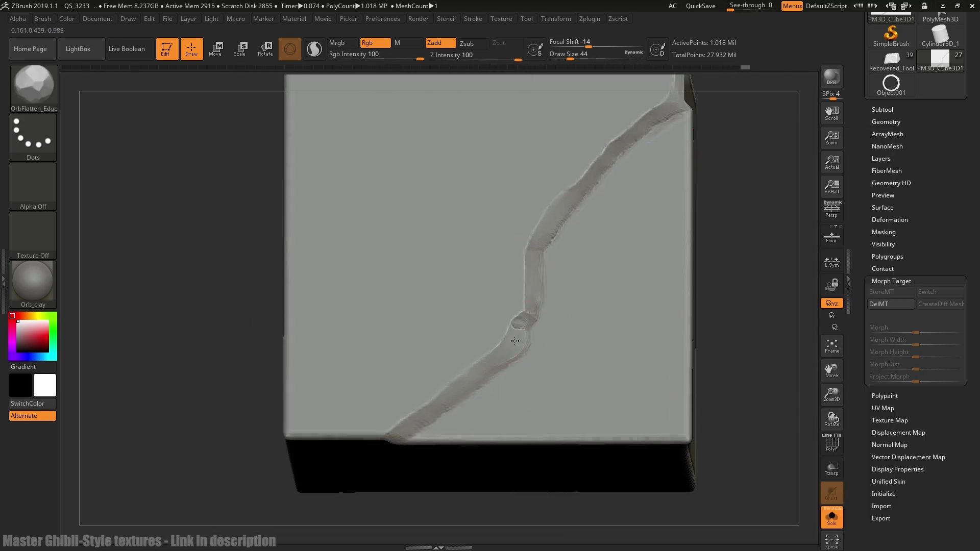
mouse_move(515, 341)
left_mouse_down()
mouse_move(530, 321)
mouse_move(521, 341)
left_mouse_up()
Step: Even out the lower bend of the crack with the Flatten brush
key("b")
key("f")
key("l")
right_click_drag(520, 342, 548, 319, "alt")
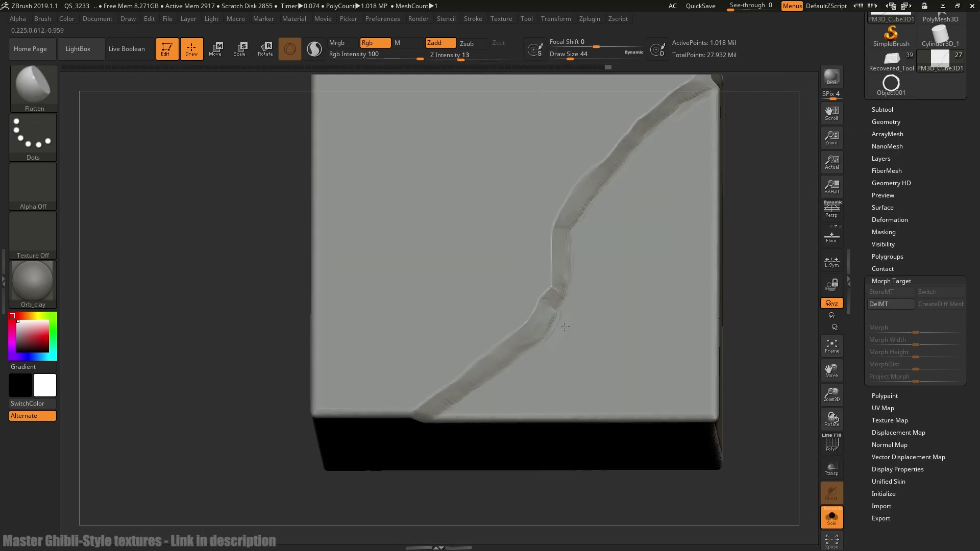
Step: Trim the crack's surface just below the bend with TrimSmoothBorder and level it with the Flatten brush
key("v")
key("m")
key("Escape")
key("v")
key("b")
key("t")
key("s")
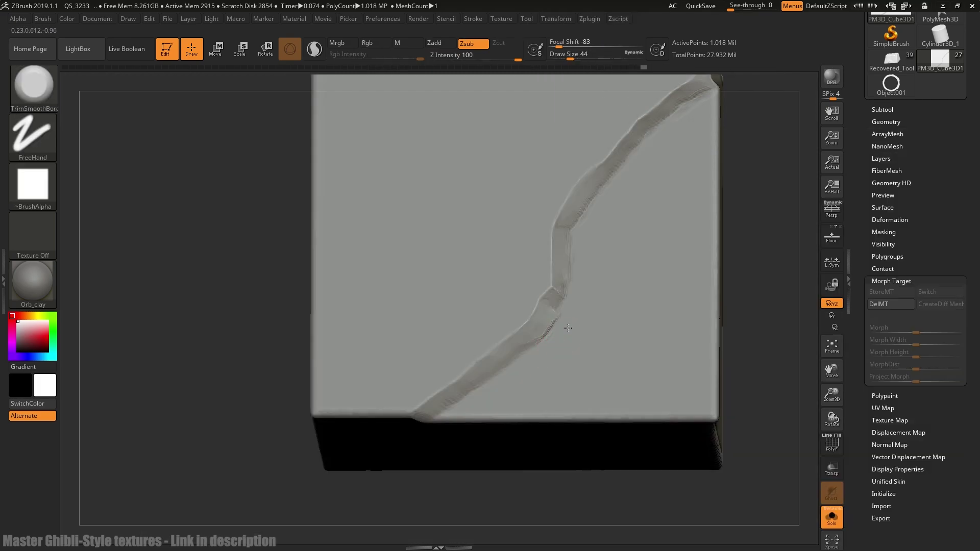
key("b")
key("f")
key("l")
mouse_move(561, 333)
left_mouse_down()
mouse_move(547, 329)
mouse_move(554, 302)
left_mouse_up()
Step: Define the upper stretch of the crack's edge with the OrbFlatten_Edge brush
right_click_drag(553, 302, 471, 374, "alt")
key("b")
key("o")
key("f")
left_click_drag(528, 221, 562, 187)
Step: Increase the brush size to 84 and wear down the cube's lower front edge beside the crack with OrbFlatten_Edge
mouse_move(663, 224)
right_mouse_down("ctrl")
mouse_move(738, 242)
mouse_move(727, 204)
right_mouse_up("ctrl")
right_click_drag(514, 365, 618, 389)
right_click_drag(466, 471, 473, 477)
key("bracketright")
key("bracketright")
key("bracketright")
key("bracketright")
left_click_drag(476, 421, 466, 422)
Step: Flatten the cube's lower front edge from the crack to the left corner with the Flatten brush
right_click_drag(466, 422, 440, 448)
key("b")
key("f")
key("l")
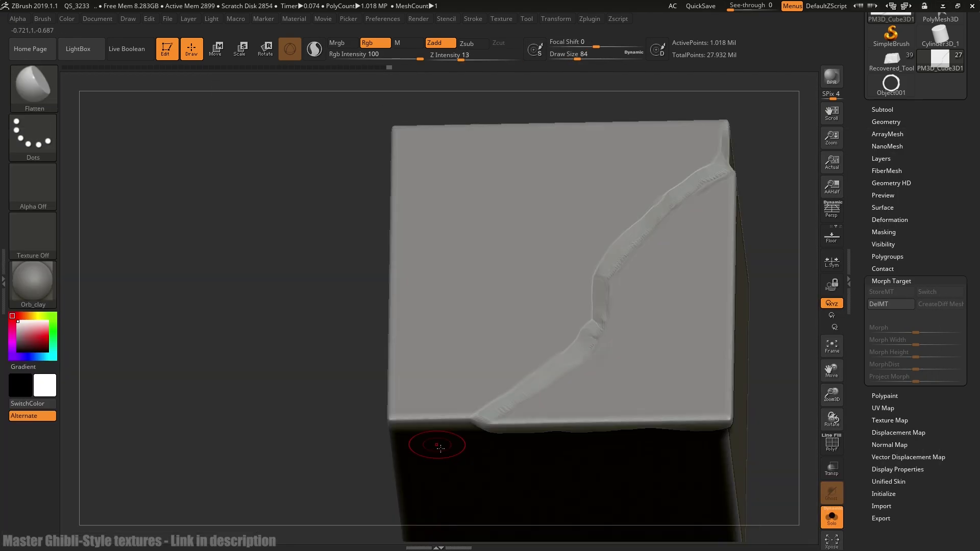
left_click_drag(472, 420, 397, 419)
Step: Chip the cube's lower-left front corner with the TrimSmoothBorder brush
right_click_drag(410, 407, 455, 408)
key("b")
key("t")
key("s")
mouse_move(395, 414)
left_mouse_down()
mouse_move(404, 422)
mouse_move(394, 378)
left_mouse_up()
Step: Refine the chipped corner and the short lower edge beside the crack with the Flatten brush
key("b")
key("f")
key("l")
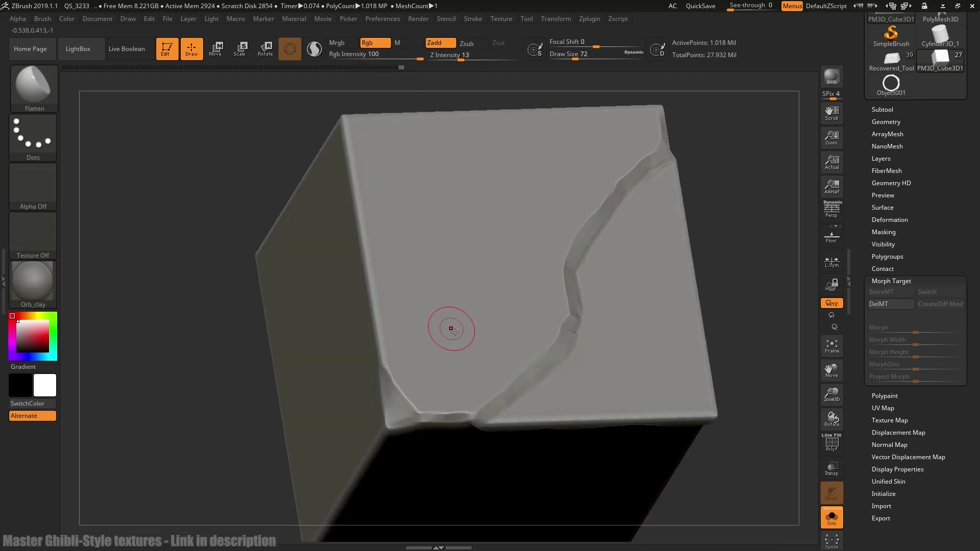
right_click_drag(321, 347, 357, 394)
left_click_drag(411, 416, 467, 427)
Step: Trim the crack's lower end near the cube's bottom edge with the TrimSmoothBorder brush
right_click_drag(725, 204, 702, 215, "shift")
right_click_drag(327, 480, 360, 448)
key("b")
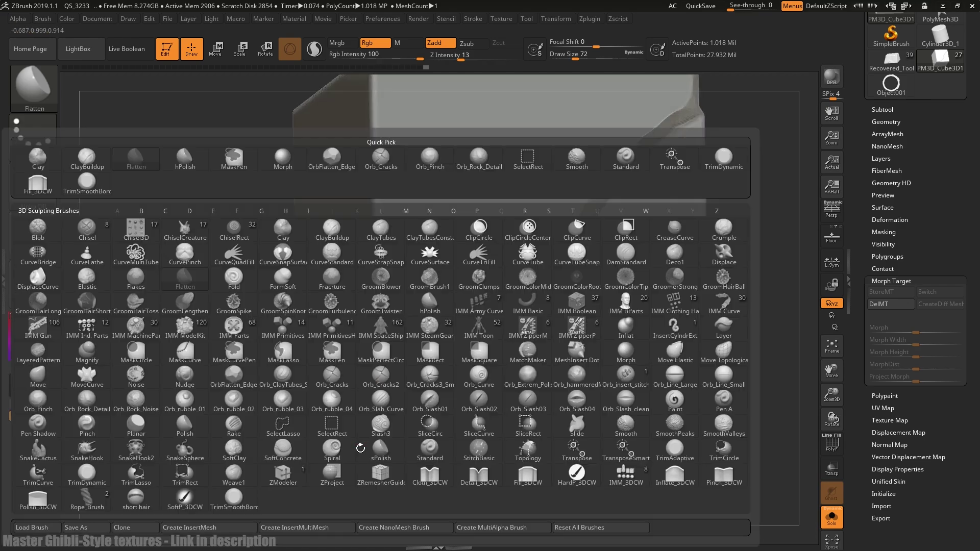
key("t")
key("s")
mouse_move(394, 357)
left_mouse_down()
mouse_move(400, 370)
mouse_move(405, 363)
left_mouse_up()
right_click_drag(408, 449, 381, 454)
Step: Flatten the lower stretch of the crack's wall with the Flatten brush
key("b")
key("f")
key("l")
left_click_drag(414, 370, 473, 378)
right_click_drag(403, 444, 409, 468, "shift")
Step: Try to wear down the crack's upper lip between the lower edge and the bend with OrbFlatten_Edge
key("b")
key("o")
key("f")
left_click_drag(392, 375, 444, 352)
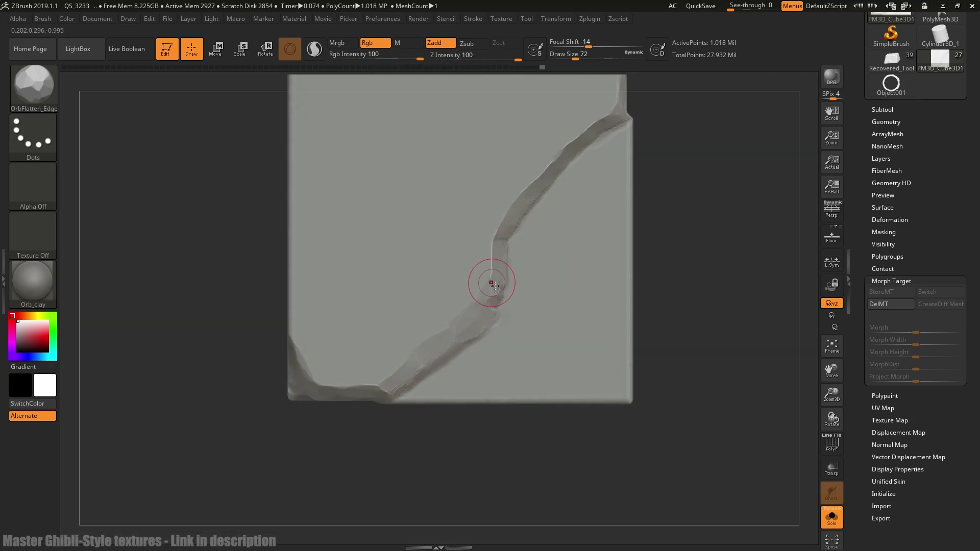
key("b")
key("f")
key("l")
key("ctrl+z")
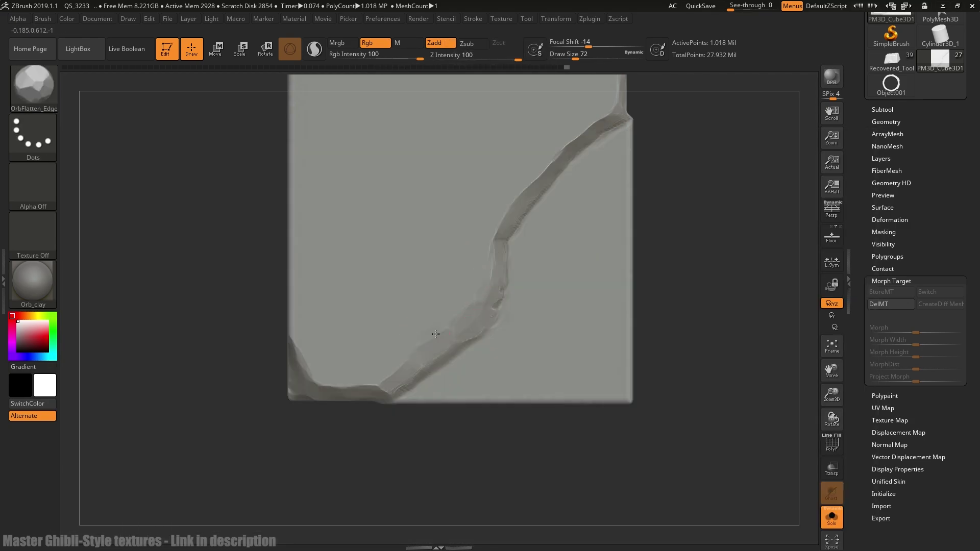
Step: Trim the lower part of the crack's lip with the TrimSmoothBorder brush at size 72
key("b")
key("t")
key("s")
left_click(431, 377)
left_click(432, 378)
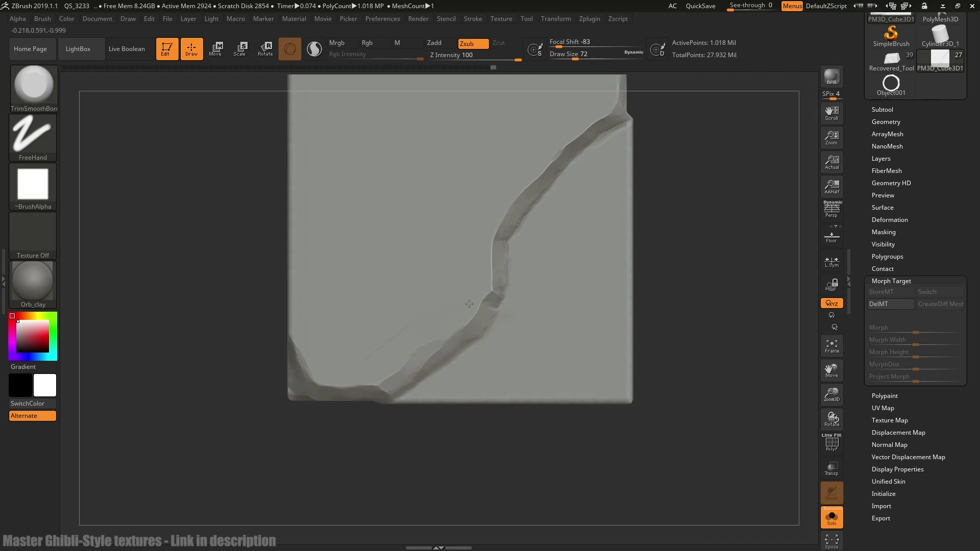
Step: Chip and smooth the crack's lower bend using a smaller OrbFlatten_Edge brush and TrimSmoothBorder
key("b")
key("o")
key("f")
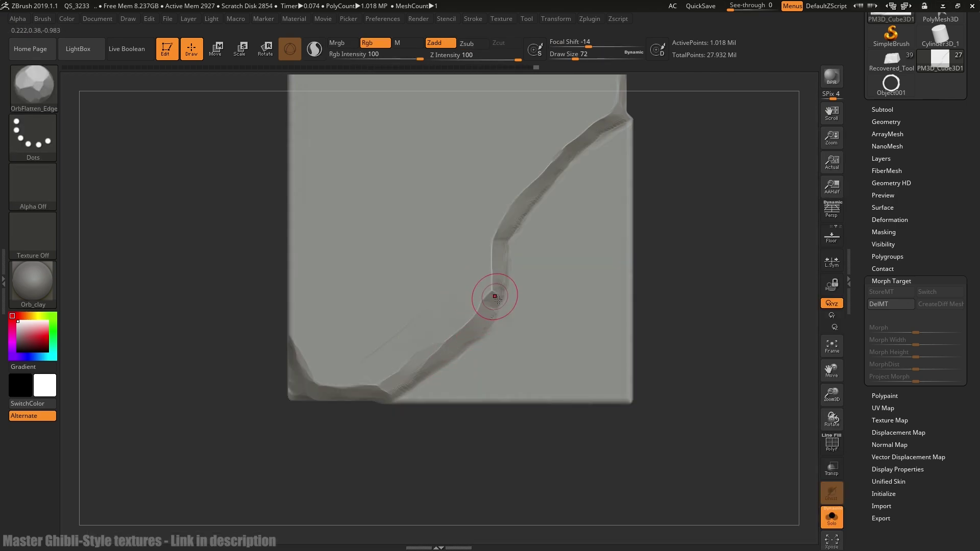
key("bracketleft")
left_click_drag(497, 296, 488, 304, "shift")
key("b")
key("t")
key("s")
mouse_move(491, 301)
right_mouse_down("ctrl")
mouse_move(540, 208)
mouse_move(679, 244)
right_mouse_up("ctrl")
Step: Switch to the Morph brush and store a morph target of the cube
key("b")
key("m")
key("o")
left_click(882, 292)
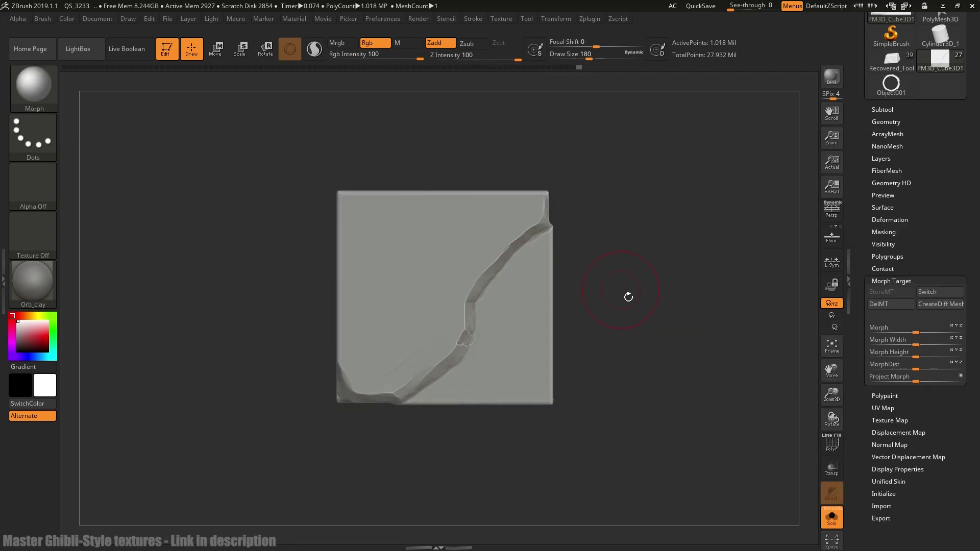
right_click_drag(629, 298, 617, 294, "ctrl")
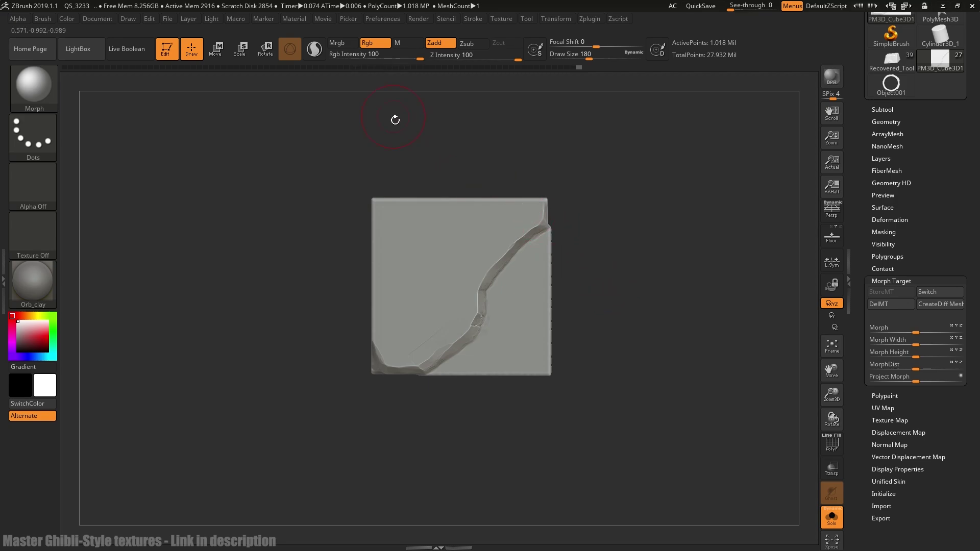
Step: Try squashing the cube along its X axis with the transform gizmo, down to a factor of about 0.66
left_click(220, 56)
left_click_drag(366, 192, 393, 223)
left_click_drag(429, 286, 443, 287)
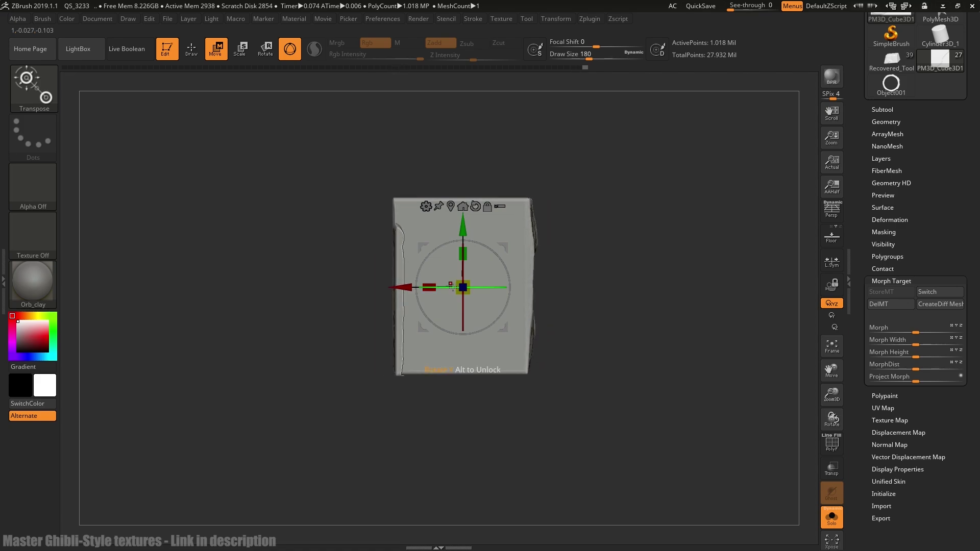
left_click_drag(581, 173, 598, 191)
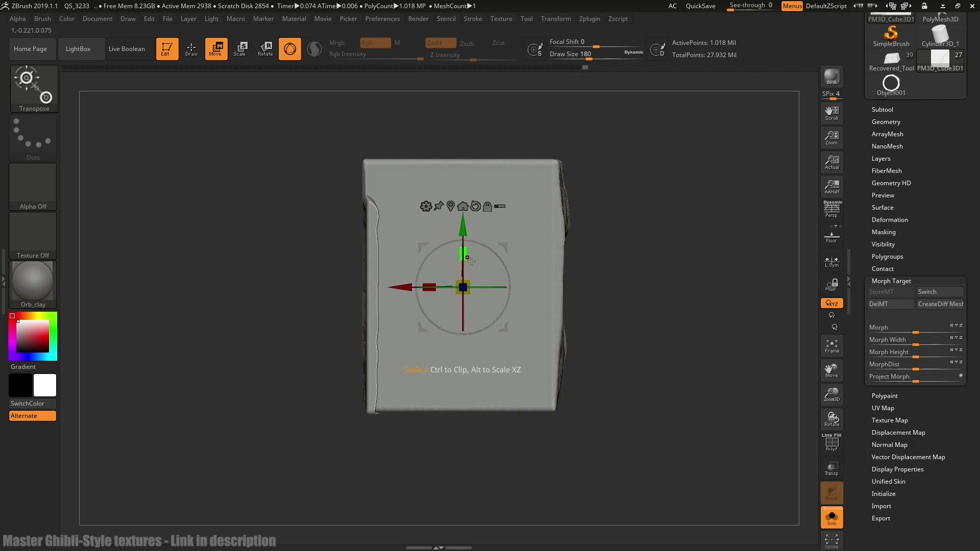
left_click_drag(471, 261, 486, 293, "alt")
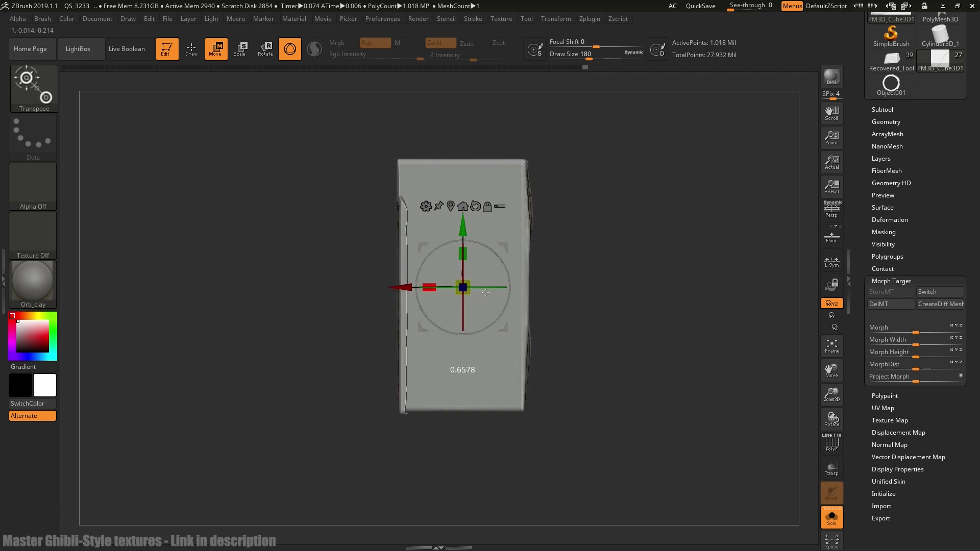
left_click_drag(604, 171, 643, 168)
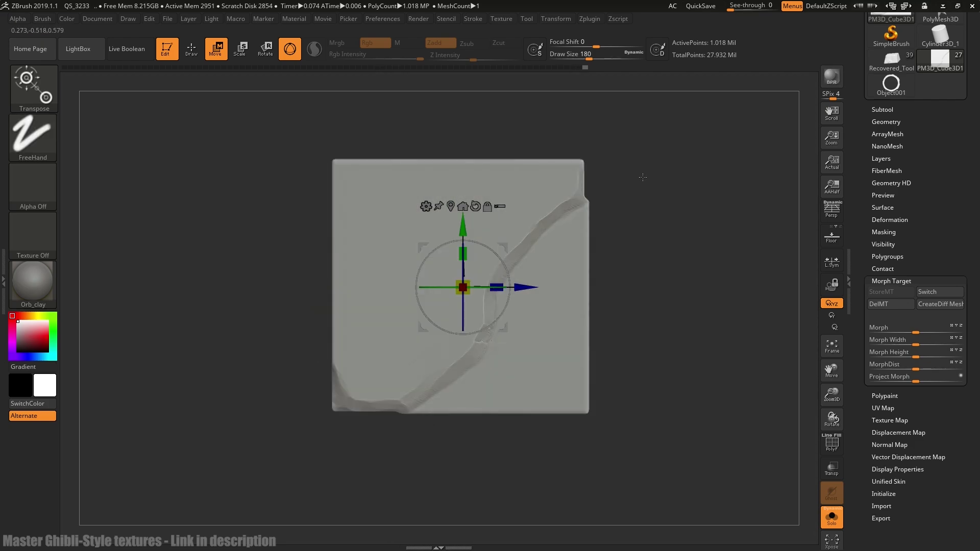
Step: Try squashing the cube's depth again to a factor of about 0.60, and return to Draw mode
left_click_drag(582, 181, 601, 198)
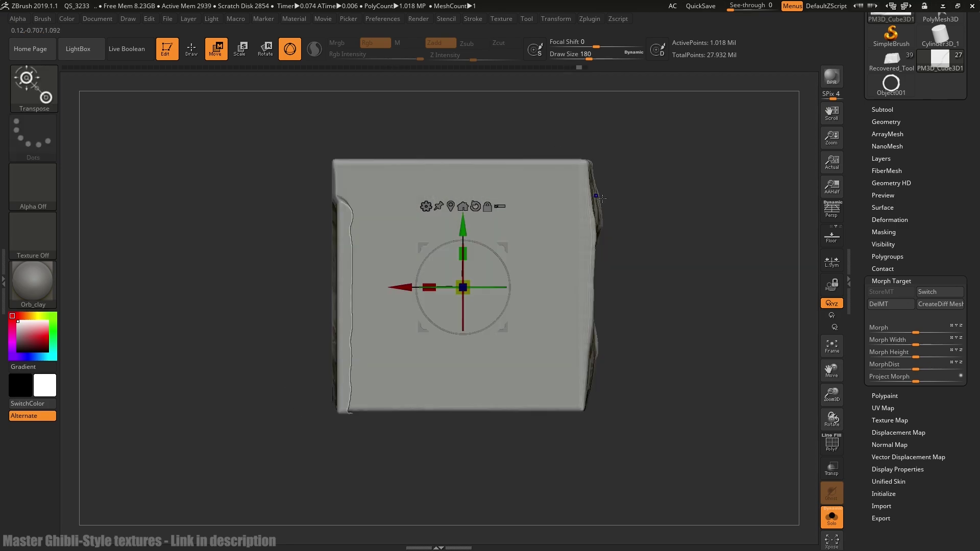
left_click_drag(429, 288, 498, 293)
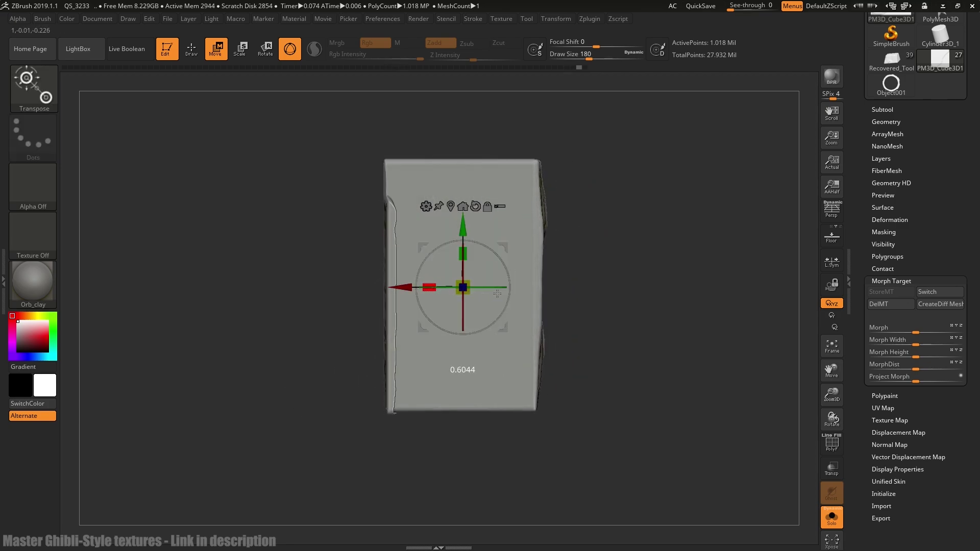
mouse_move(604, 190)
left_mouse_down()
mouse_move(674, 155)
mouse_move(608, 194)
left_mouse_up()
left_click_drag(429, 288, 501, 281)
left_click_drag(597, 199, 656, 169)
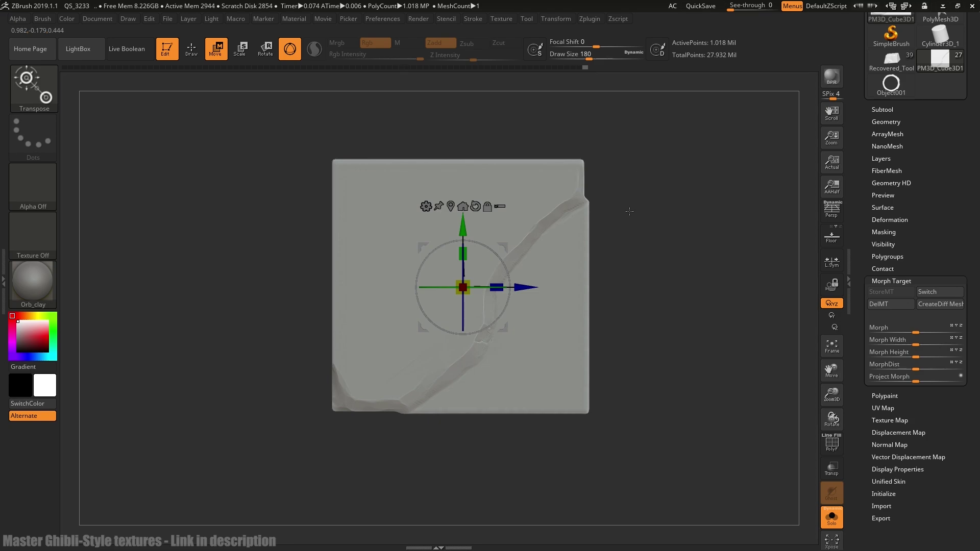
mouse_move(643, 229)
left_mouse_down("alt")
mouse_move(604, 232)
mouse_move(582, 256)
mouse_move(618, 268)
left_mouse_up("alt")
left_click(192, 50)
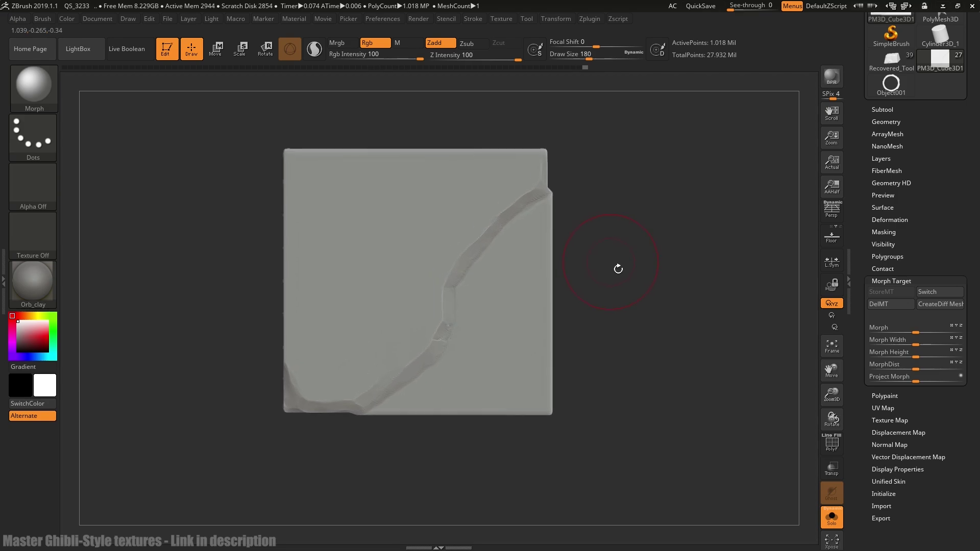
key("ctrl")
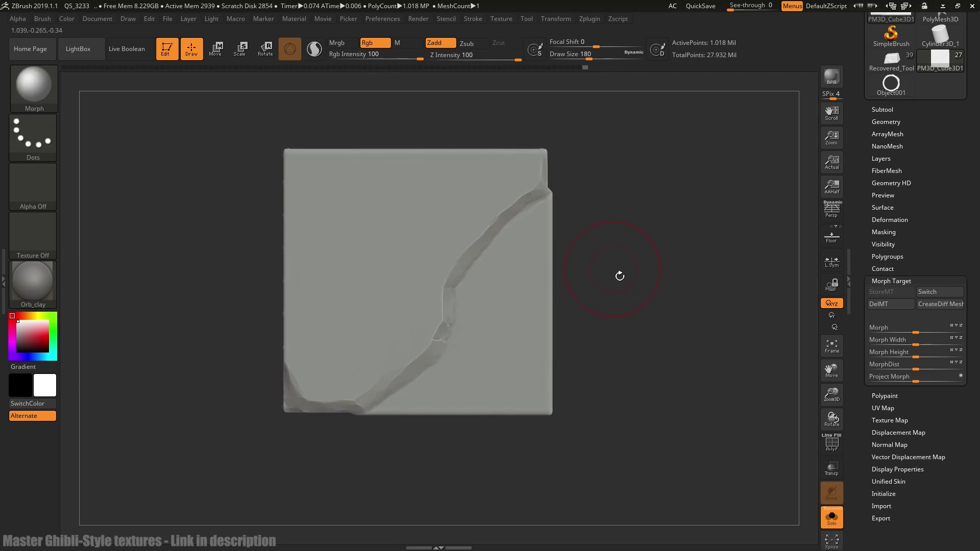
mouse_move(616, 269)
left_mouse_down()
mouse_move(598, 272)
mouse_move(617, 273)
left_mouse_up()
key("ctrl")
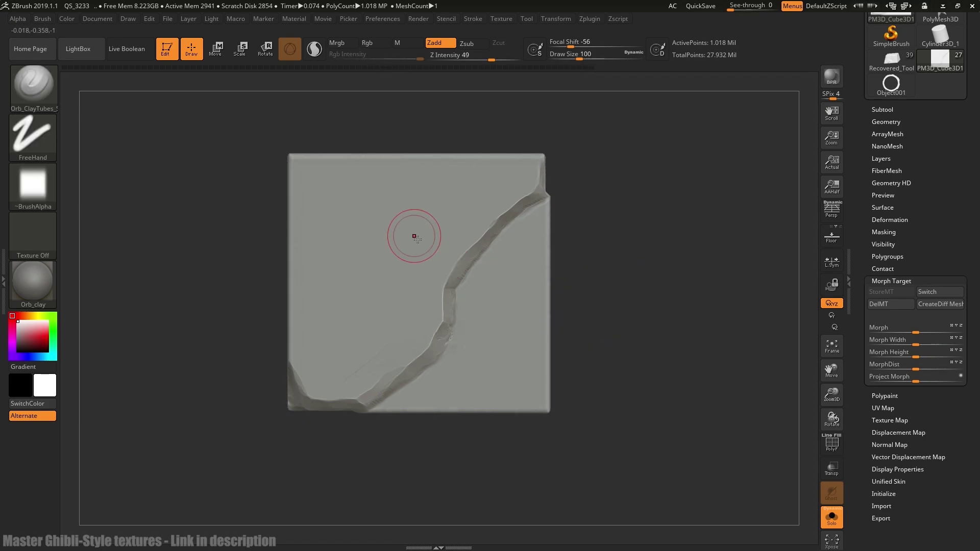
Step: Build up broad clay strokes on the front face beside the crack with Orb_ClayTubes at size 188 and intensity 14
key("bracketright")
left_click_drag(430, 302, 374, 341, "shift")
left_click_drag(357, 240, 394, 284)
left_click_drag(317, 184, 500, 194)
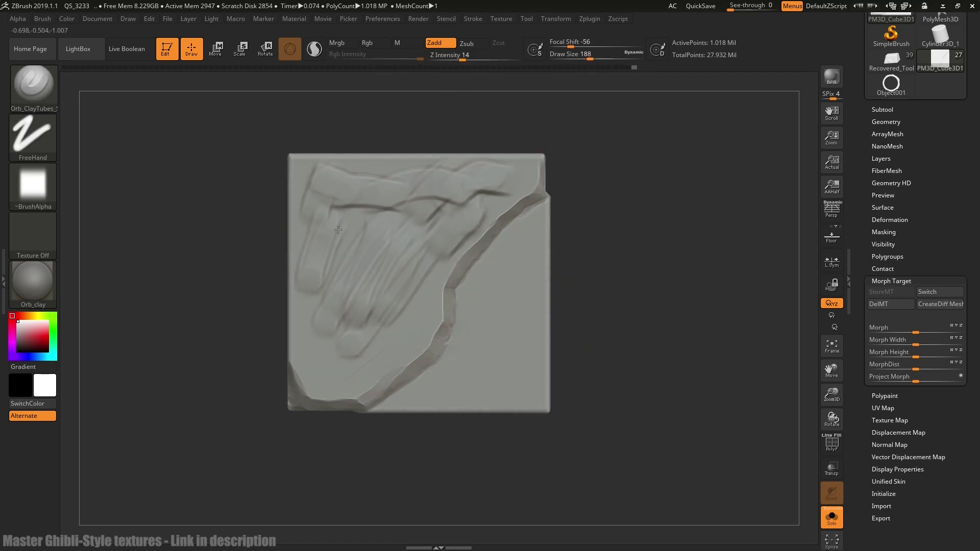
left_click_drag(327, 266, 372, 317)
mouse_move(316, 357)
left_mouse_down()
mouse_move(361, 217)
mouse_move(401, 283)
mouse_move(383, 317)
left_mouse_up()
Step: Flatten the clay strokes on the front face and layer more Orb_ClayTubes strokes toward the crack and the left edge
key("b")
key("t")
key("d")
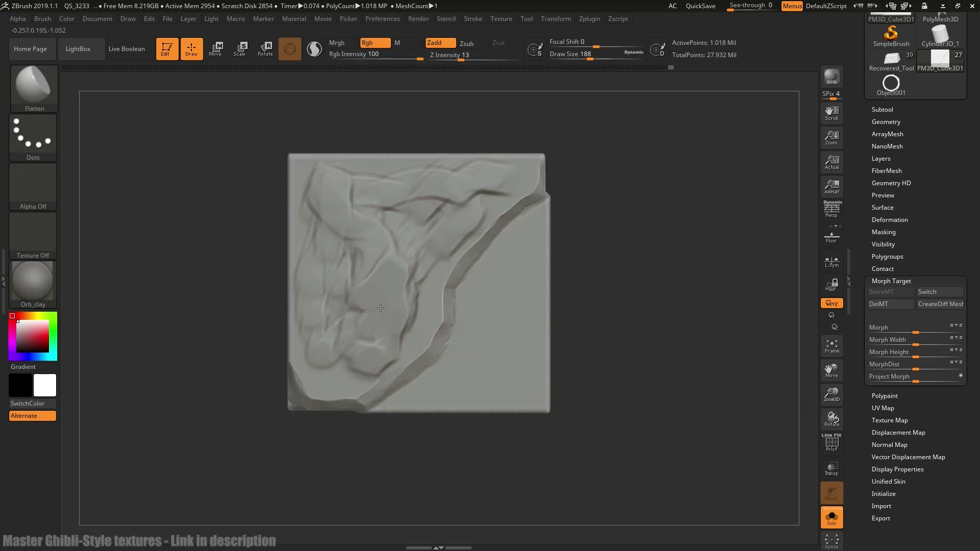
mouse_move(357, 204)
left_mouse_down()
mouse_move(311, 243)
mouse_move(327, 190)
left_mouse_up()
key("2")
left_click_drag(510, 180, 450, 235)
key("1")
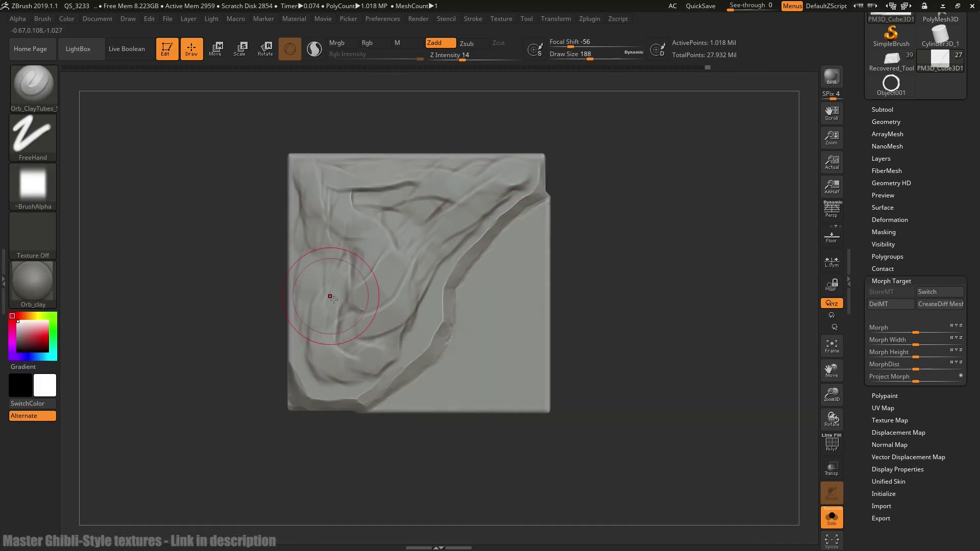
left_click_drag(330, 295, 357, 352)
Step: Plane the built-up clay into rocky facets by alternating the OrbFlatten_Edge and Flatten brushes
key("3")
left_click_drag(339, 185, 310, 191)
mouse_move(313, 283)
left_mouse_down()
mouse_move(315, 306)
mouse_move(347, 301)
mouse_move(378, 337)
left_mouse_up()
key("4")
mouse_move(378, 256)
left_mouse_down()
mouse_move(408, 287)
mouse_move(351, 185)
mouse_move(480, 168)
left_mouse_up()
key("3")
left_click_drag(450, 240, 505, 189)
mouse_move(398, 184)
left_mouse_down()
mouse_move(341, 240)
mouse_move(398, 332)
left_mouse_up()
key("4")
Step: Flatten the raised ridge beside the crack with the Flatten brush at size 108
left_click_drag(614, 177, 577, 174)
left_click_drag(638, 205, 638, 245, "alt")
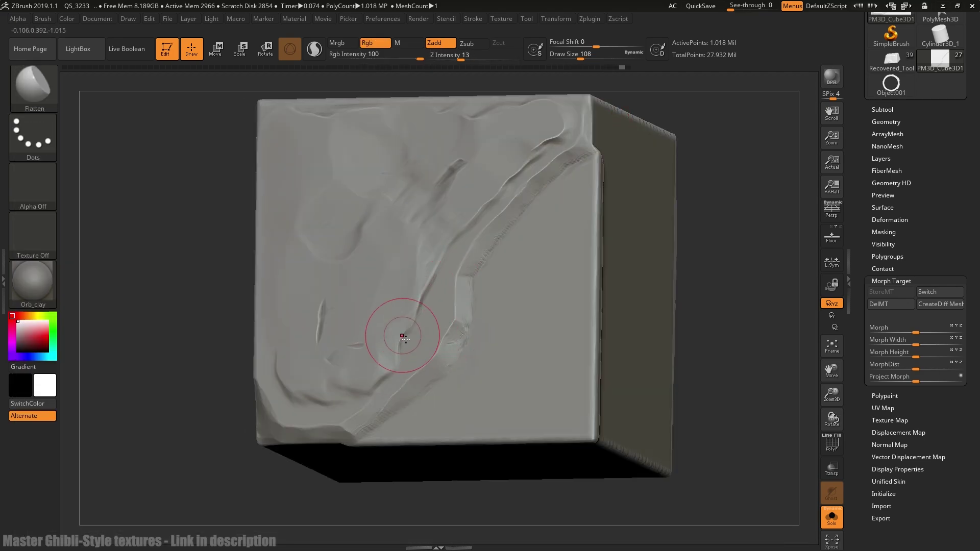
left_click_drag(403, 335, 409, 306)
left_click_drag(715, 240, 756, 240, "shift")
Step: Shape facets across the upper half of the front face with OrbFlatten_Edge and Flatten at size 128
key("3")
left_click_drag(490, 163, 547, 118)
left_click_drag(367, 245, 414, 160)
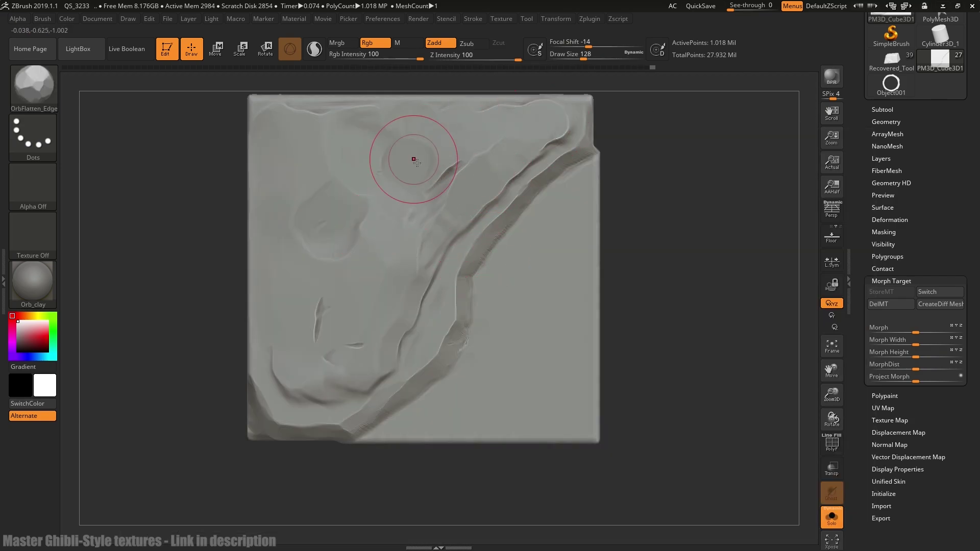
key("4")
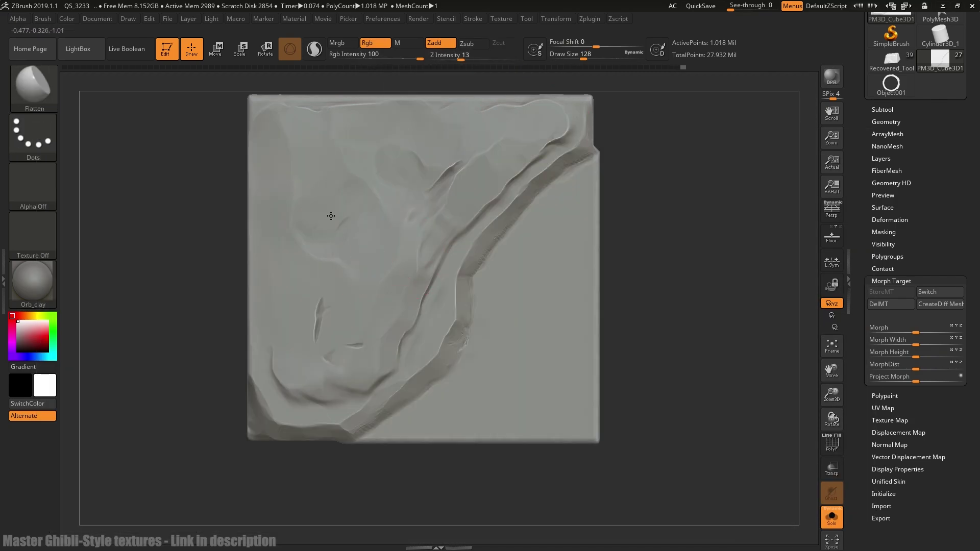
key("3")
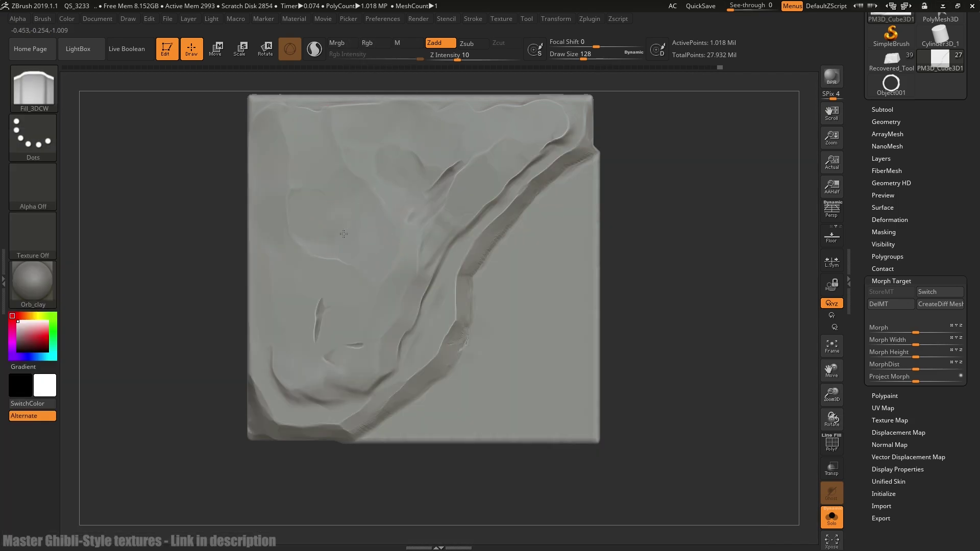
left_click_drag(324, 169, 364, 228)
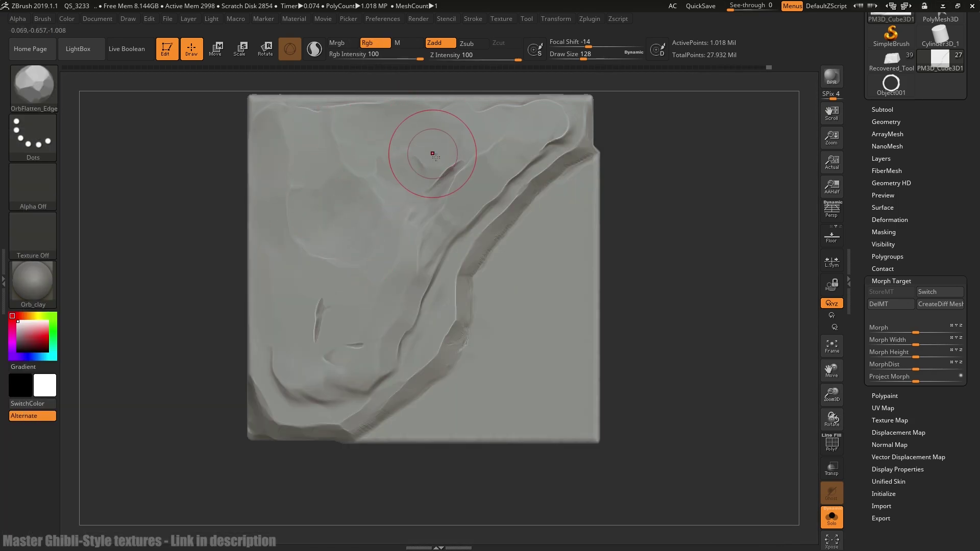
Step: Fill the small grooves on the front face with the Fill_3DCW brush at size 68
key("2")
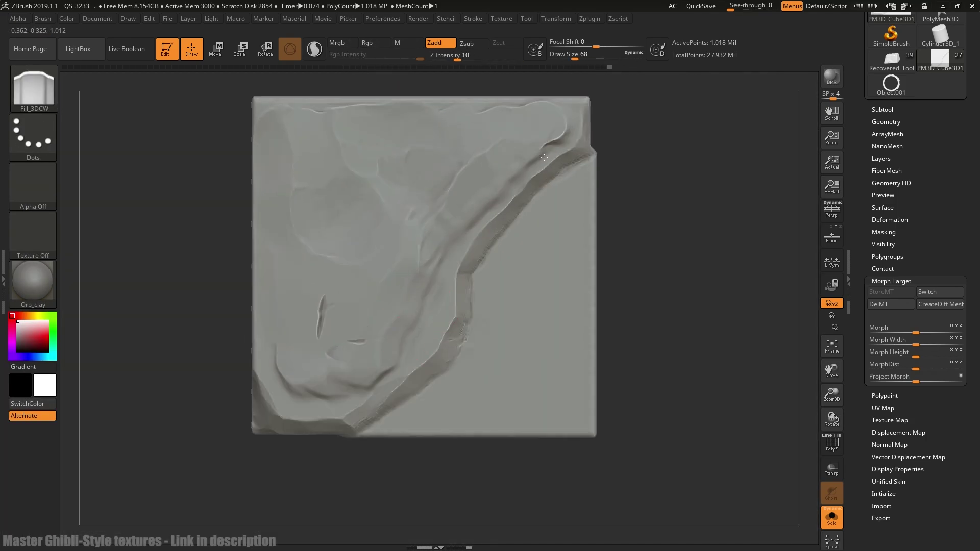
key("b")
left_click(380, 158)
left_click_drag(337, 280, 331, 351)
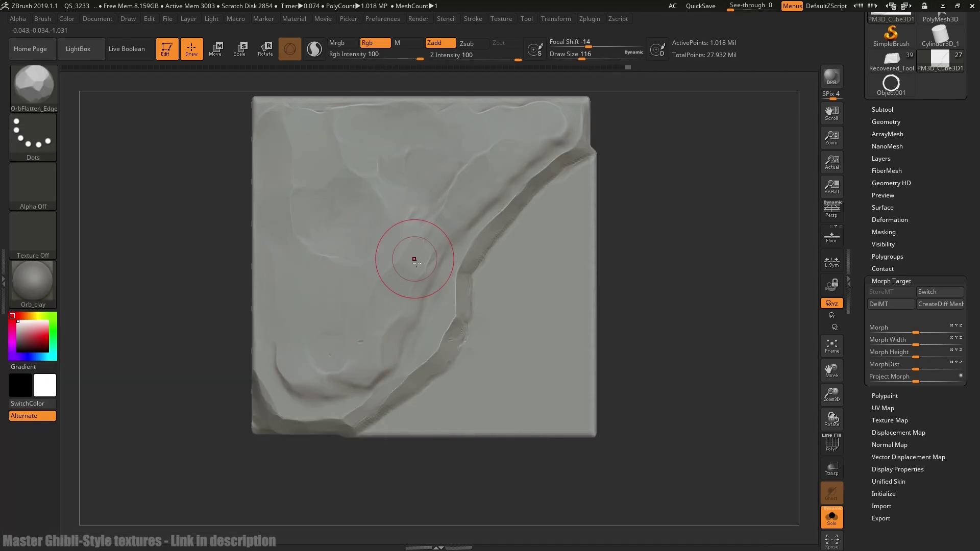
Step: Flatten the ridge near the crack's upper end at size 116, and touch up its lip with the Morph brush
key("b")
left_click(528, 152)
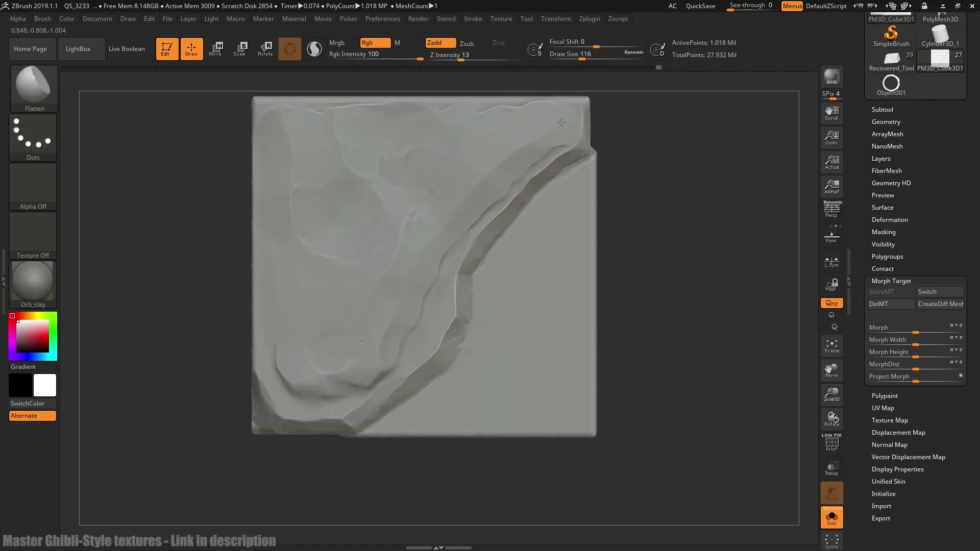
key("b")
left_click(558, 97)
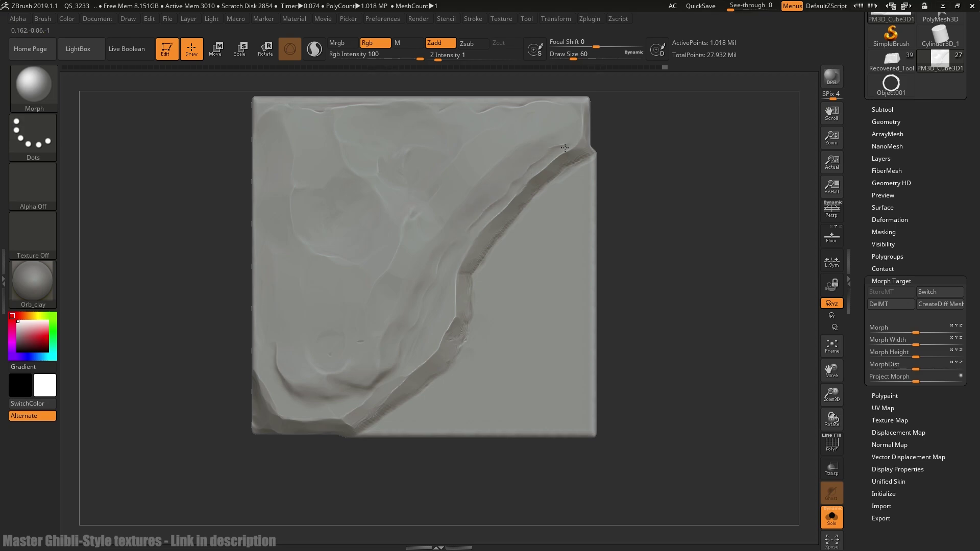
Step: Even out the band beside the crack down to the lower-left hollow with the Flatten brush at size 92
key("b")
key("f")
key("l")
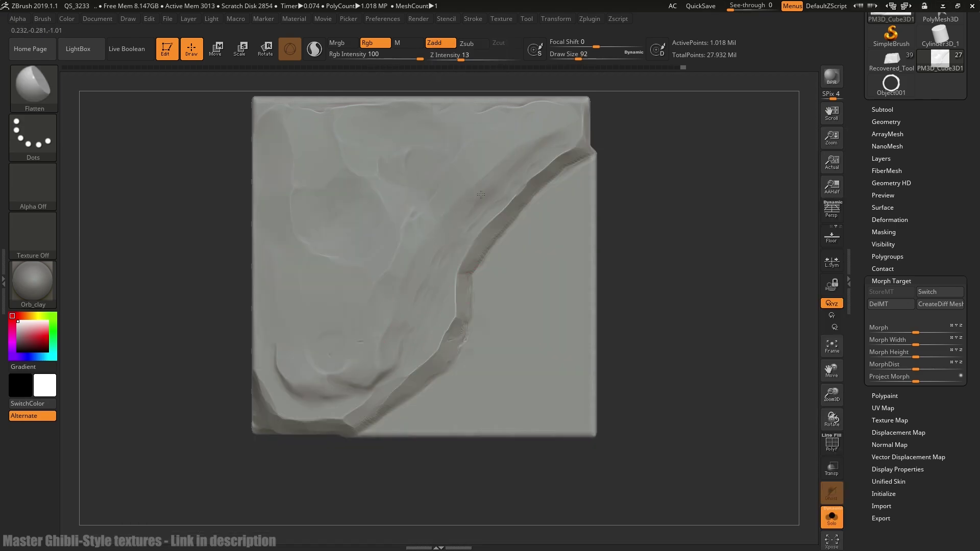
key("b")
left_click(520, 173)
key("b")
key("f")
key("l")
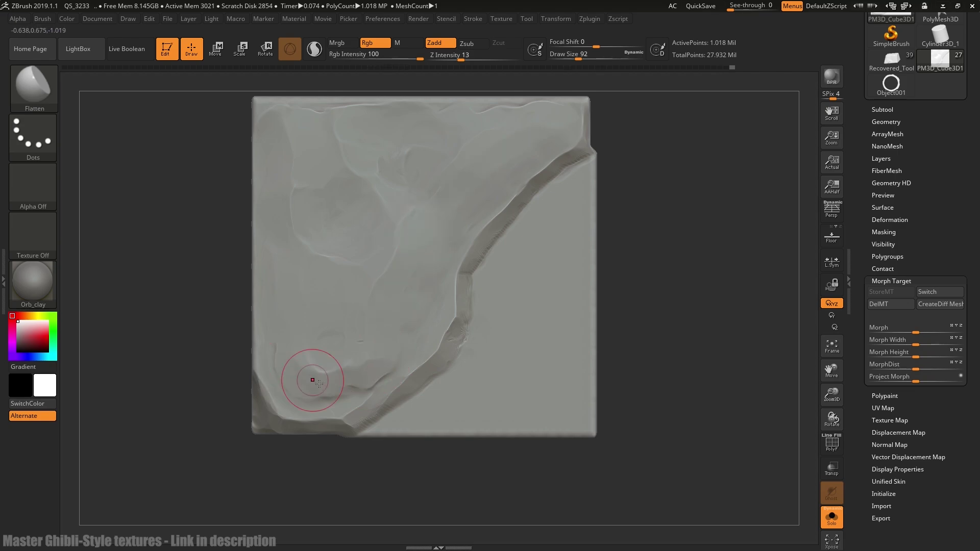
Step: Fill the remaining hollow in the front face's lower-left area with the Fill_3DCW brush
key("b")
key("f")
key("i")
mouse_move(319, 384)
left_mouse_down()
mouse_move(282, 355)
mouse_move(320, 389)
left_mouse_up()
key("b")
key("Escape")
Step: Rework the left half of the front face into broader planes with OrbFlatten_Edge and TrimSmoothBorder at size 152
key("b")
key("o")
key("f")
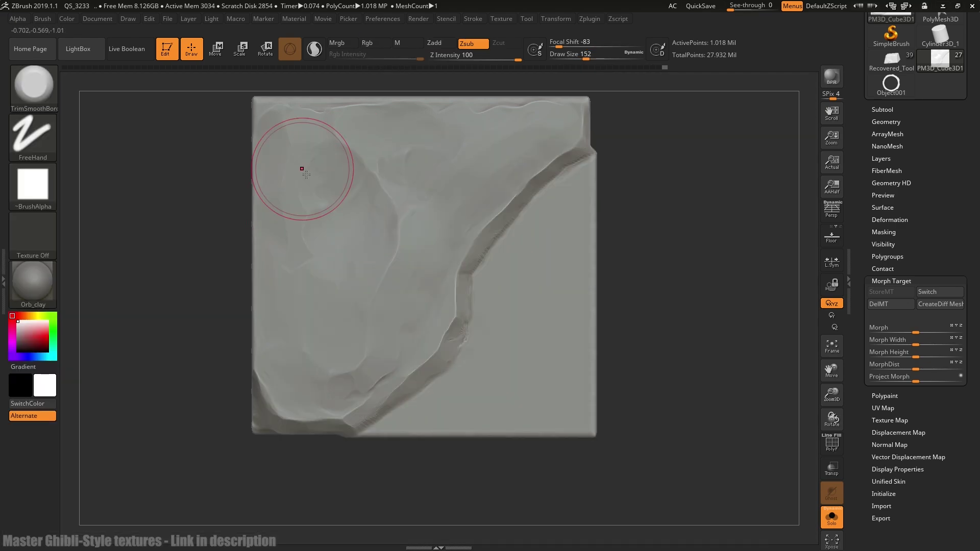
key("shift+b")
key("f")
key("a")
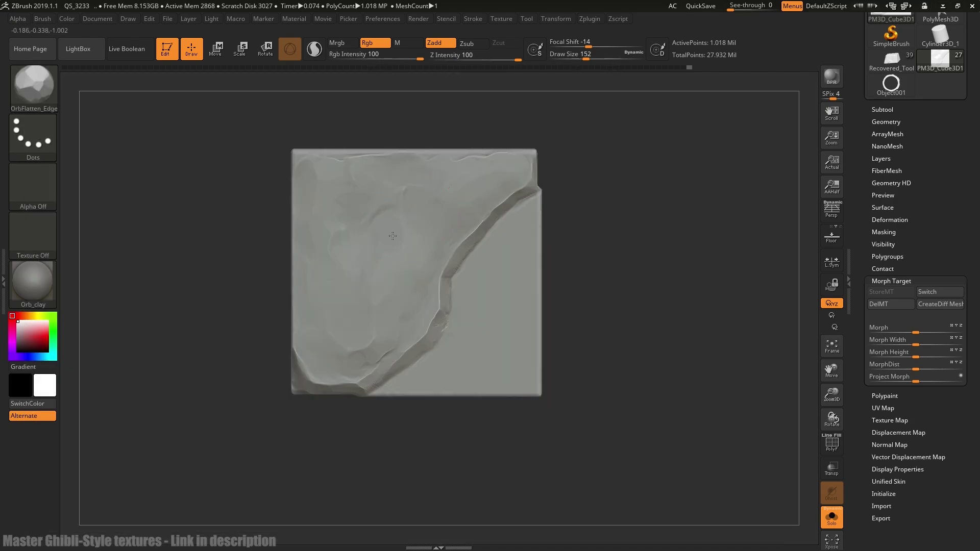
Step: Soften the facets across the upper and middle front face with OrbFlatten_Edge at size 152
left_click_drag(423, 172, 349, 189)
key("b")
key("f")
key("a")
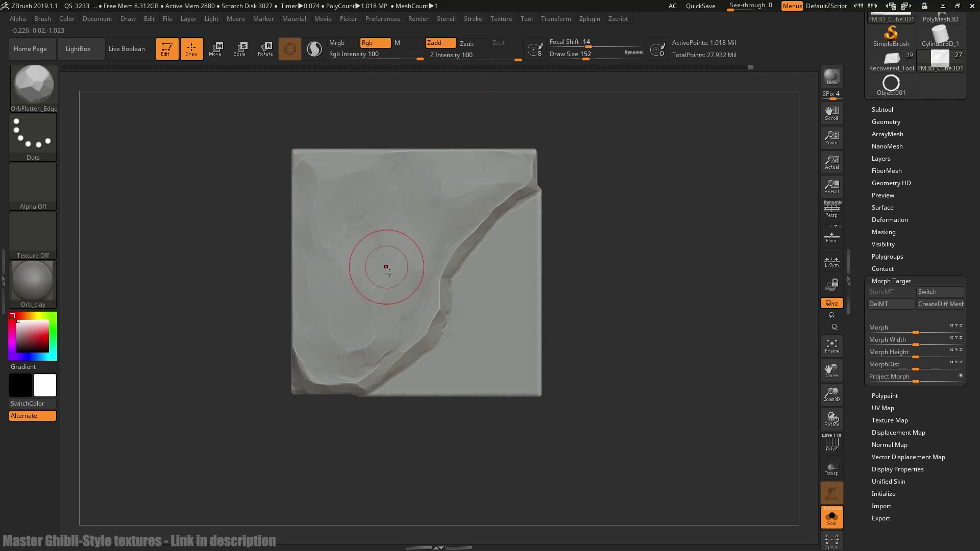
left_click_drag(587, 276, 641, 220)
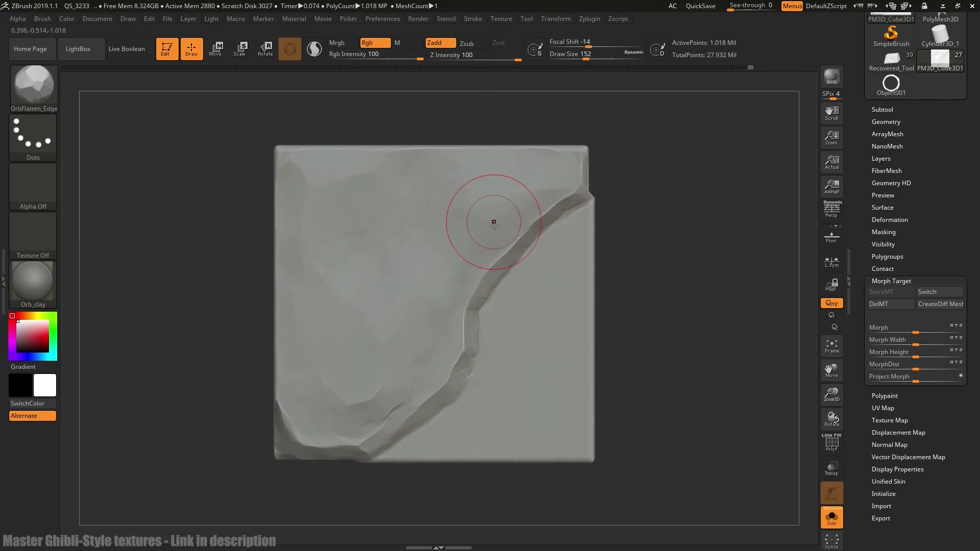
Step: Try stamping the alpha test crack across the front face's left half with the Standard brush at Z intensity 31
key("b")
key("s")
key("t")
left_click(40, 187)
left_click(40, 185)
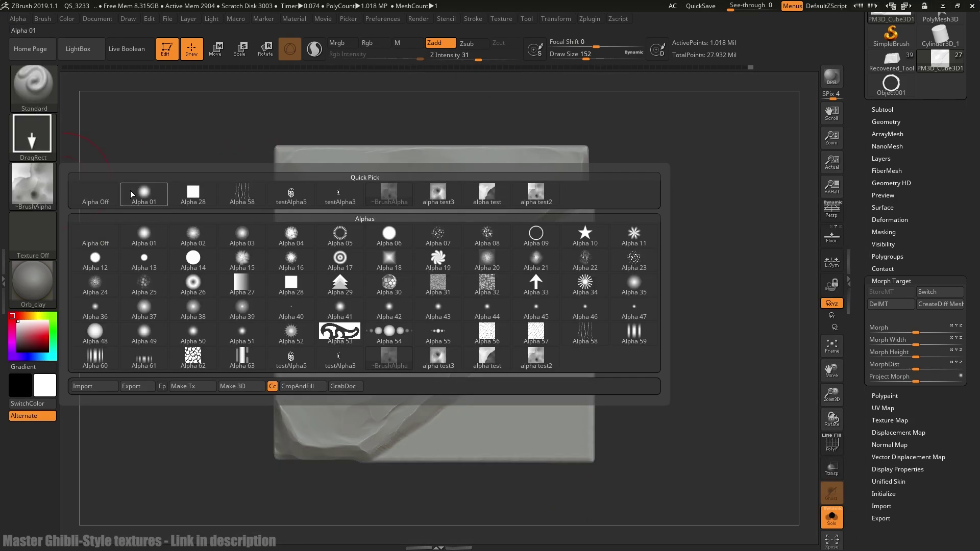
left_click(487, 193)
left_click_drag(339, 273, 445, 142)
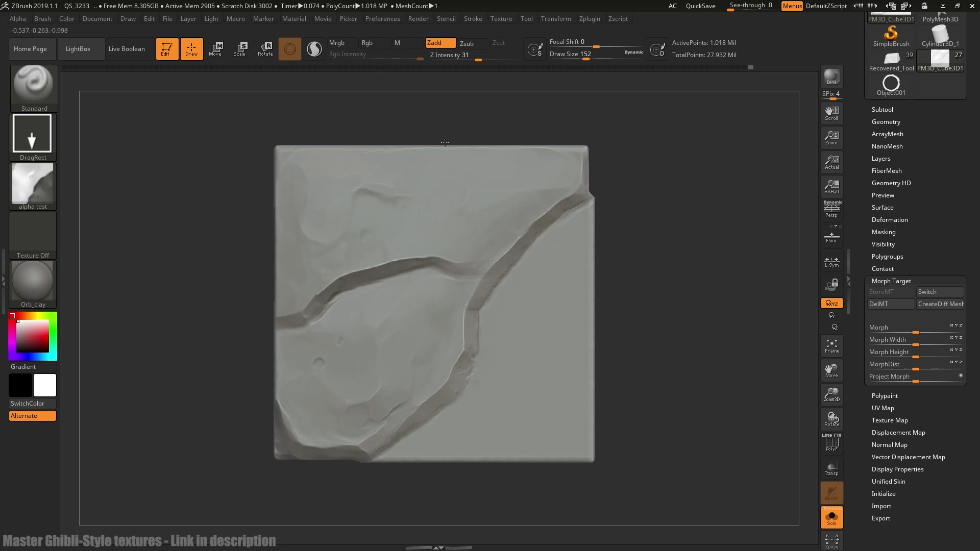
key("ctrl+z")
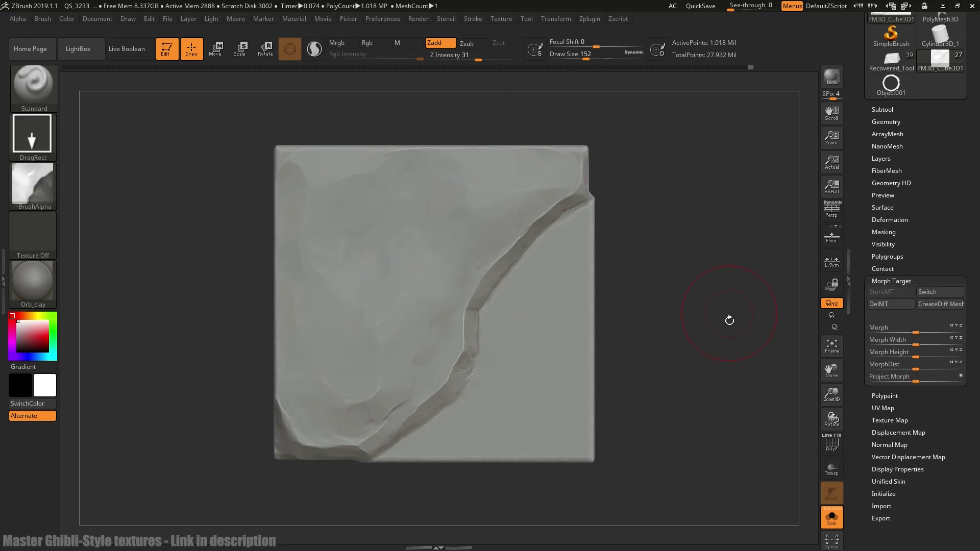
left_click_drag(365, 261, 440, 142)
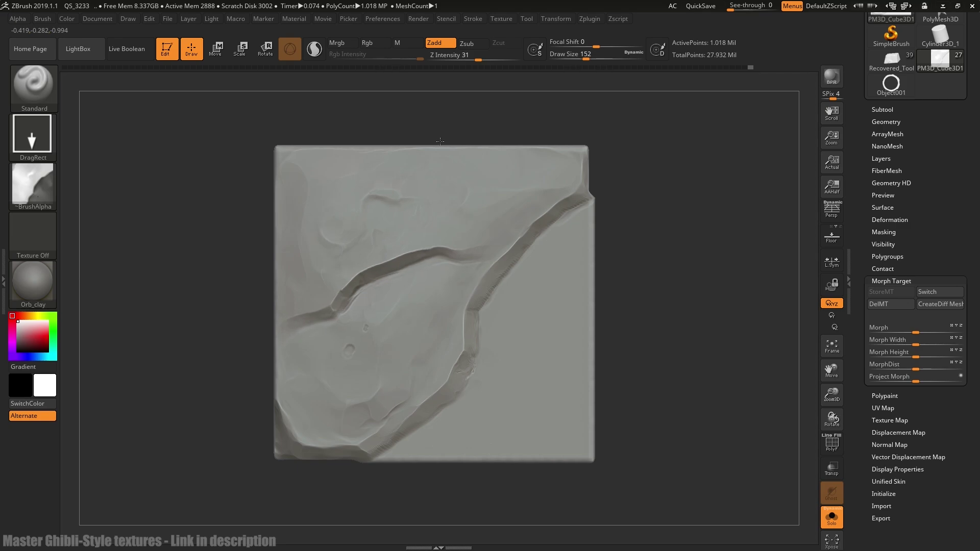
key("ctrl+z")
Step: Try stamping the crack relief at the front face's upper right, beside the main crack, with Z intensity 26
left_click_drag(503, 202, 485, 92)
key("ctrl+z")
key("ctrl+z")
key("ctrl+z")
left_click_drag(485, 58, 481, 63)
left_click_drag(486, 201, 464, 51)
left_click_drag(509, 105, 572, 64, "alt")
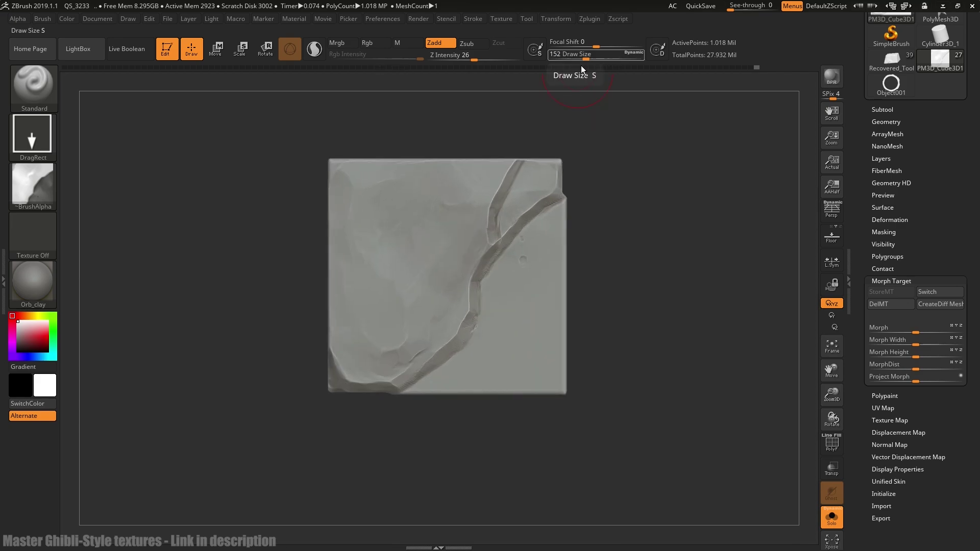
key("ctrl+z")
Step: Try stamping a smaller alpha test relief that branches leftward from the middle of the main crack
left_click(37, 183)
left_click(36, 179)
left_click(485, 193)
left_click_drag(437, 288, 335, 246)
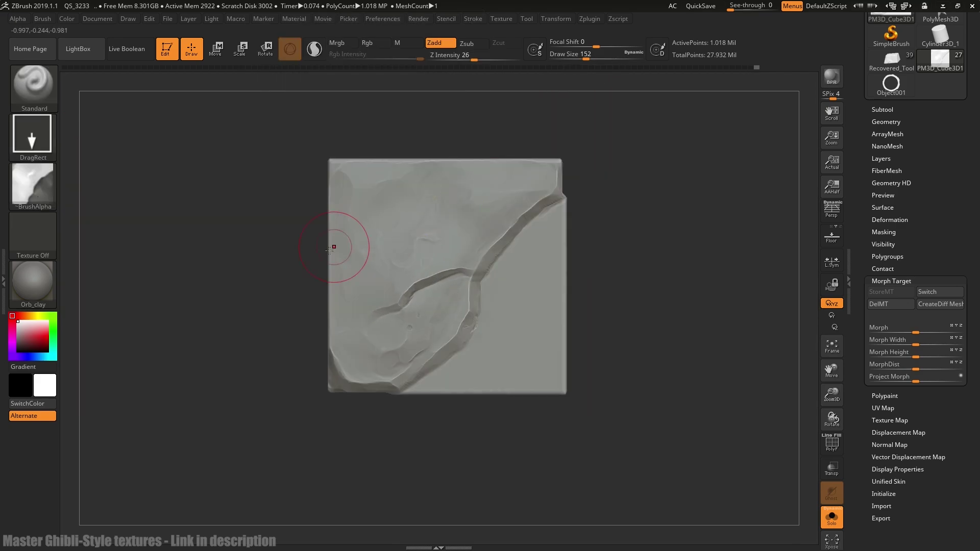
key("ctrl+z")
Step: Stamp the alpha test2 relief across the front face left of the main crack at Z intensity 26
left_click(39, 186)
left_click(33, 186)
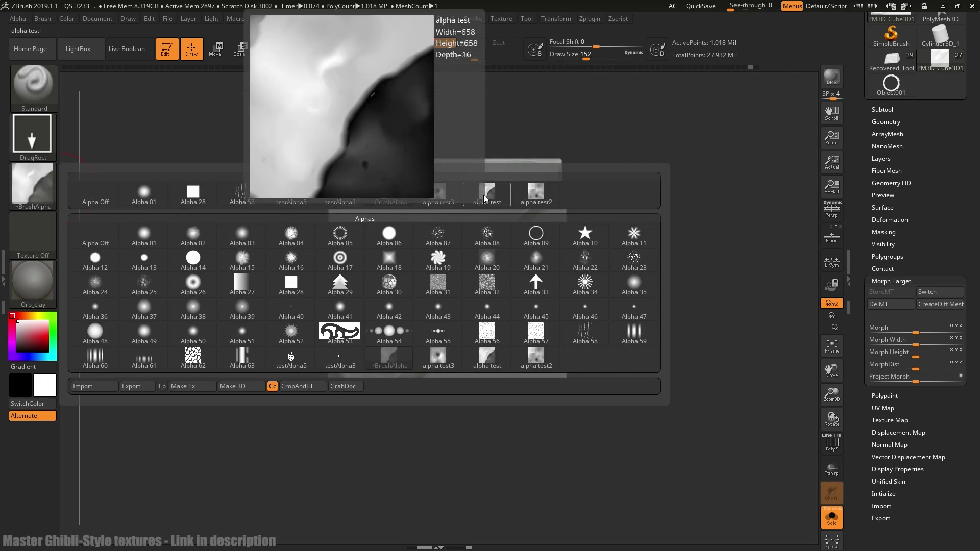
left_click(449, 193)
left_click_drag(460, 214, 622, 112)
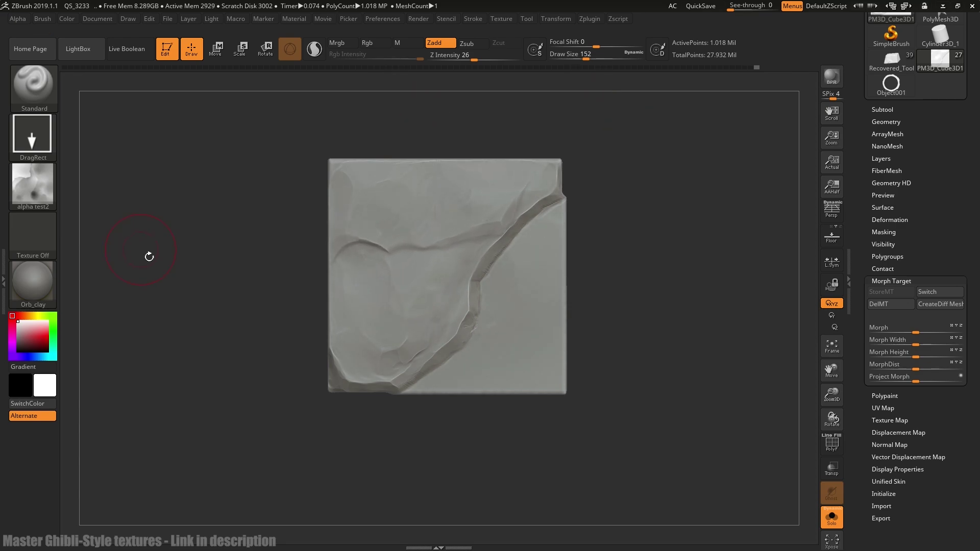
Step: Flatten the left end of the stamped ridge into a plane with the Flatten brush at size 100
left_click_drag(142, 250, 146, 276, "alt")
key("b")
key("f")
key("a")
key("[")
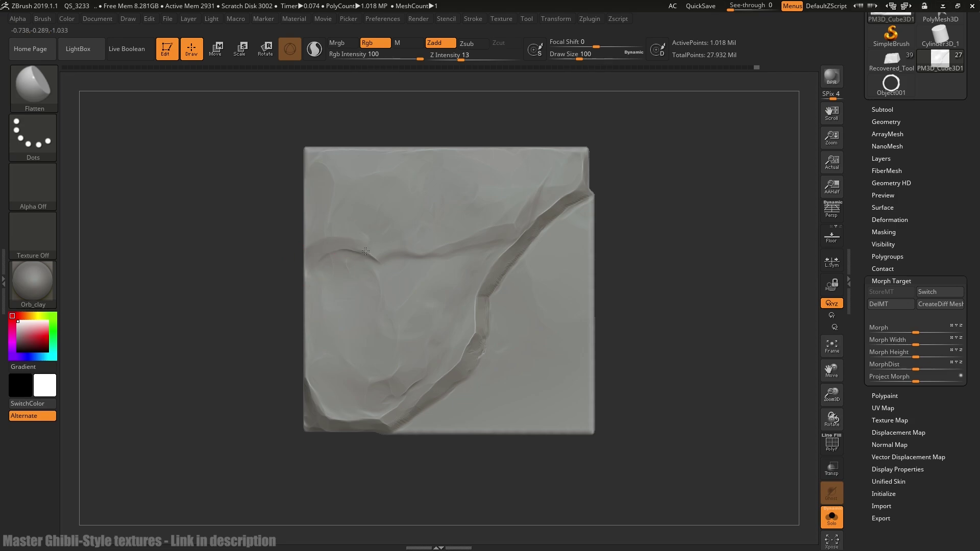
mouse_move(366, 251)
left_mouse_down()
mouse_move(376, 259)
mouse_move(329, 256)
mouse_move(337, 252)
left_mouse_up()
Step: Even out the middle stretch of the stamped horizontal ridge with the Flatten brush
key("3")
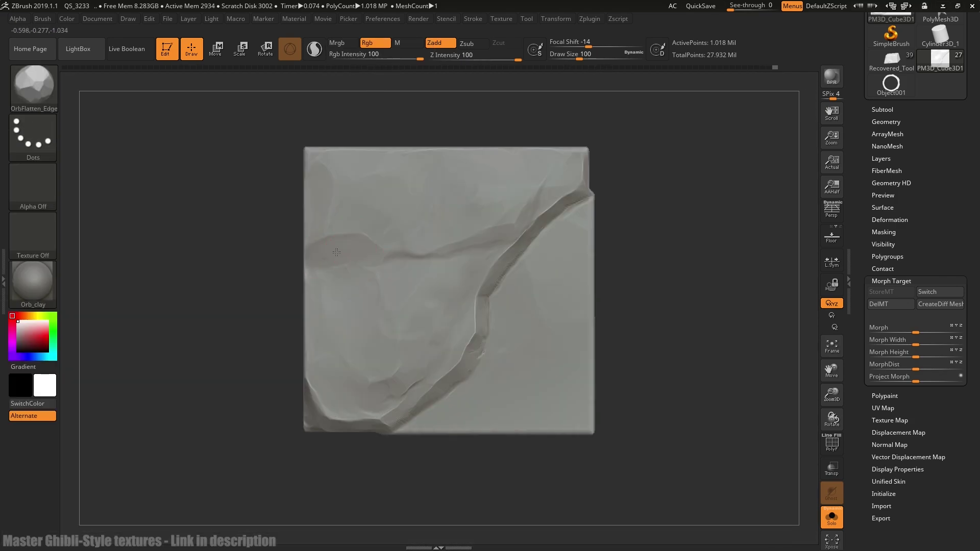
key("b")
key("f")
key("a")
left_click_drag(407, 254, 427, 251)
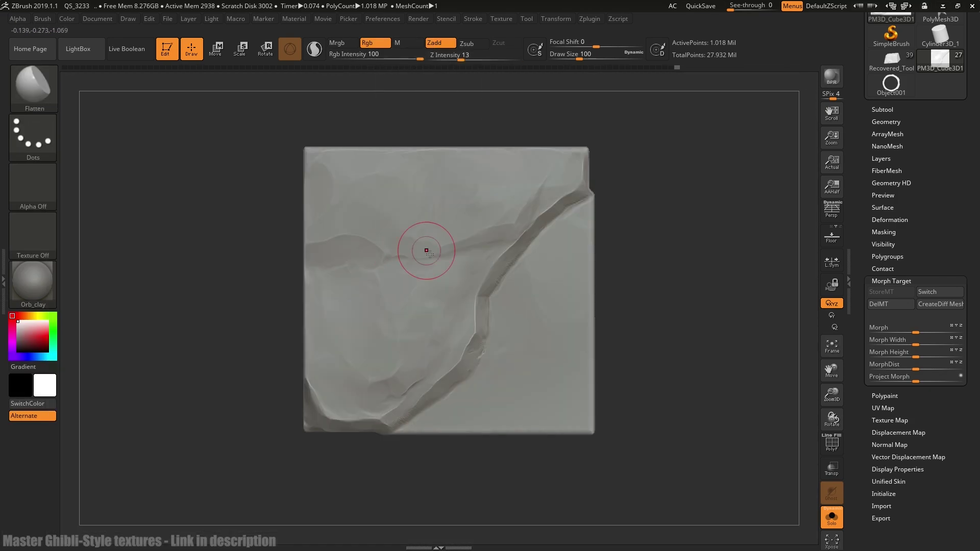
Step: Stamp the alpha test3 relief right of the main crack with the Standard brush, raising Z intensity to 46
mouse_move(428, 251)
right_mouse_down("ctrl")
mouse_move(439, 188)
mouse_move(443, 244)
right_mouse_up("ctrl")
key("b")
key("s")
key("t")
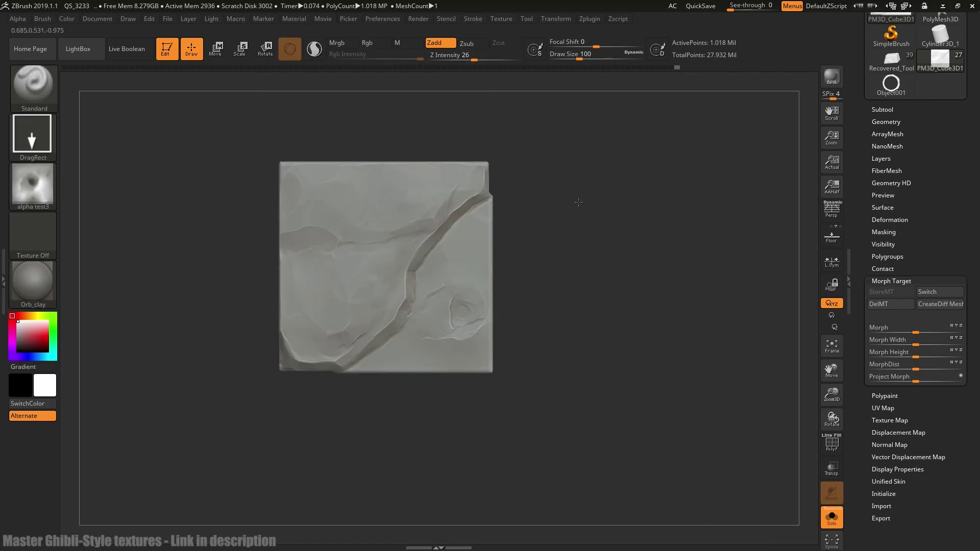
left_click_drag(439, 285, 528, 210)
right_click_drag(531, 215, 560, 263, "ctrl")
left_click_drag(449, 276, 462, 288)
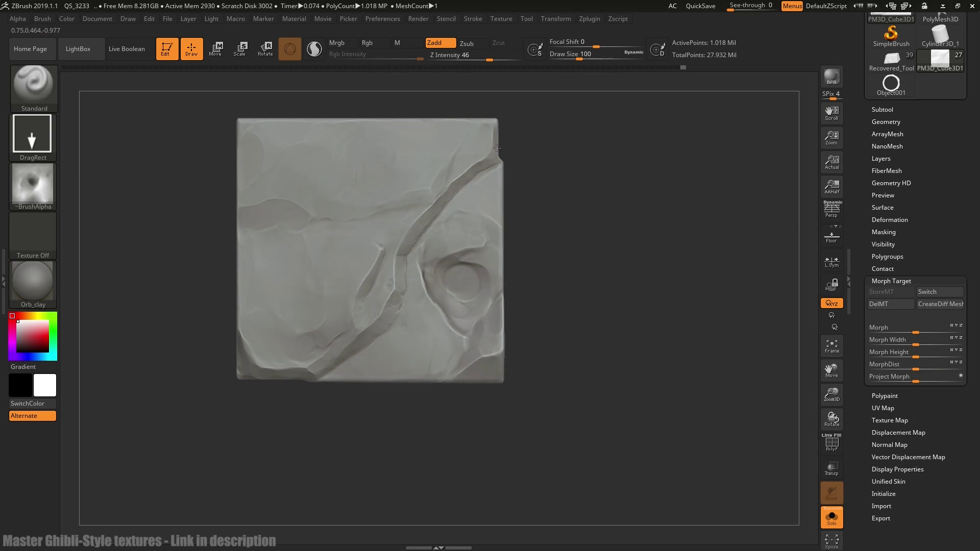
Step: Flatten the rim and hollow of the round stamped relief into planes with the Flatten and OrbFlatten_Edge brushes
mouse_move(541, 245)
left_mouse_down()
mouse_move(511, 230)
mouse_move(530, 256)
left_mouse_up()
key("b")
key("f")
key("l")
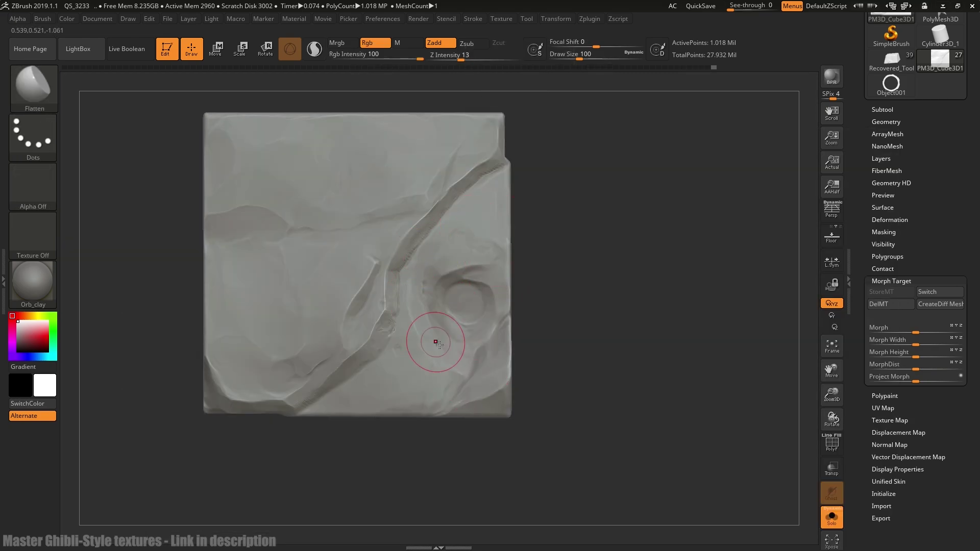
key("b")
key("o")
key("f")
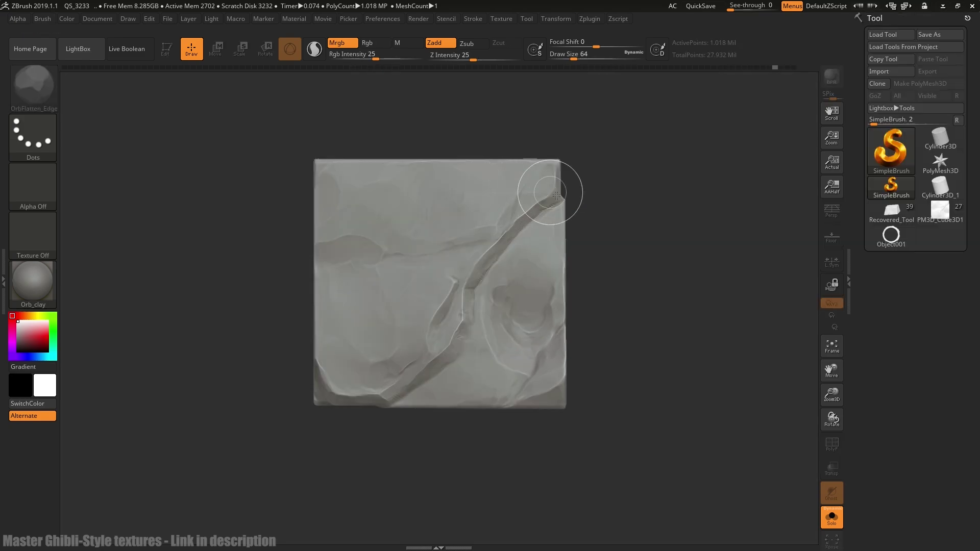
Step: Open the library of 3D meshes and 2.5D brushes to replace the current SimpleBrush tool
left_click(896, 149)
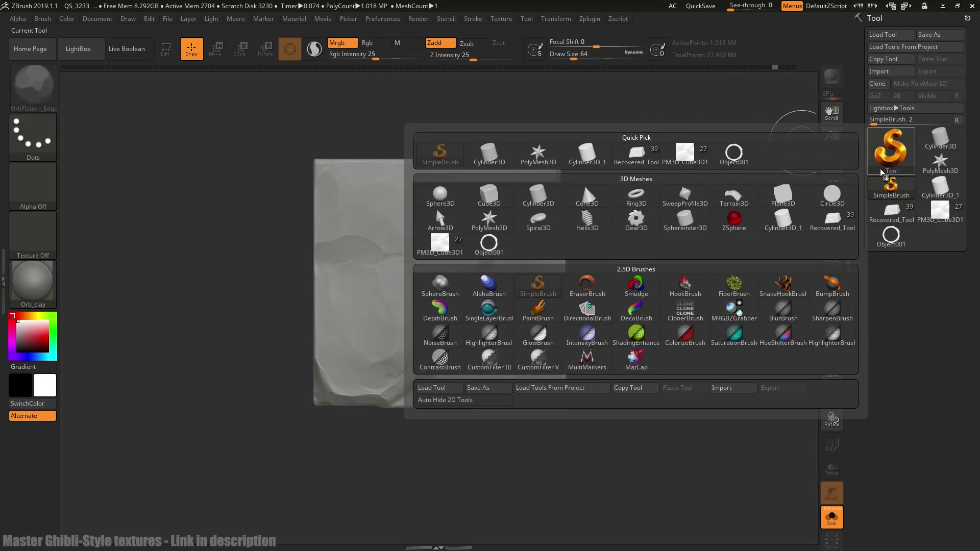
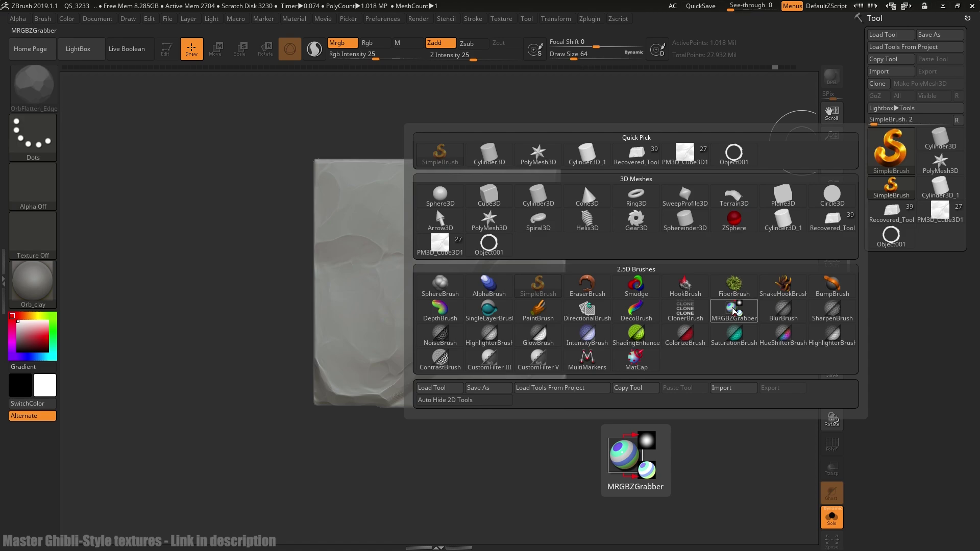
Step: Grab a depth alpha from the upper-left area of the sculpted stone slab with the MRGBZGrabber tool
left_click(733, 310)
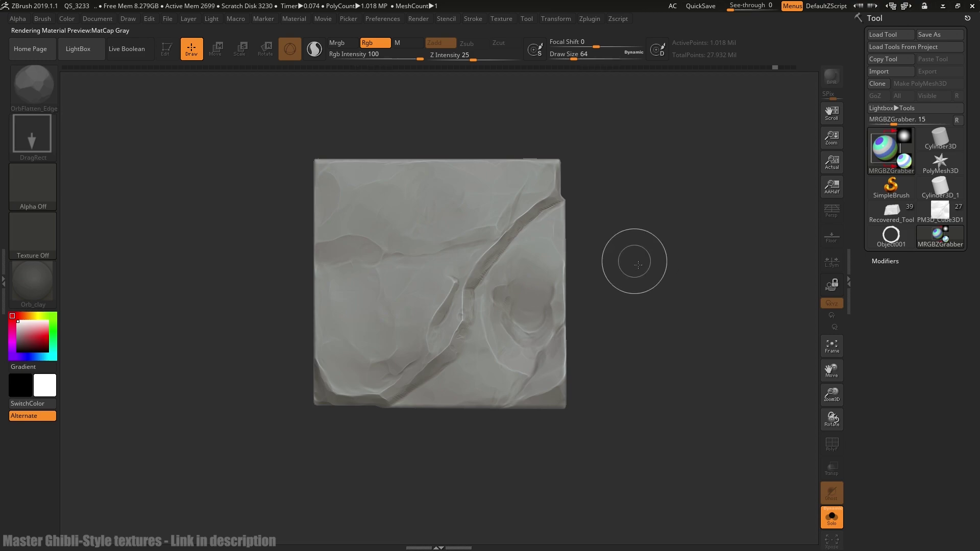
key("ctrl")
key("ctrl+shift")
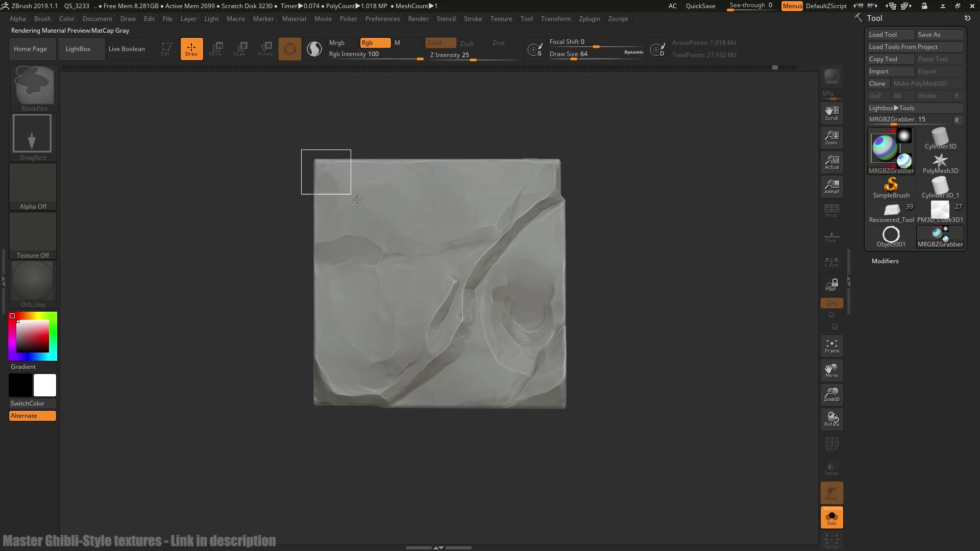
left_click_drag(357, 200, 424, 269)
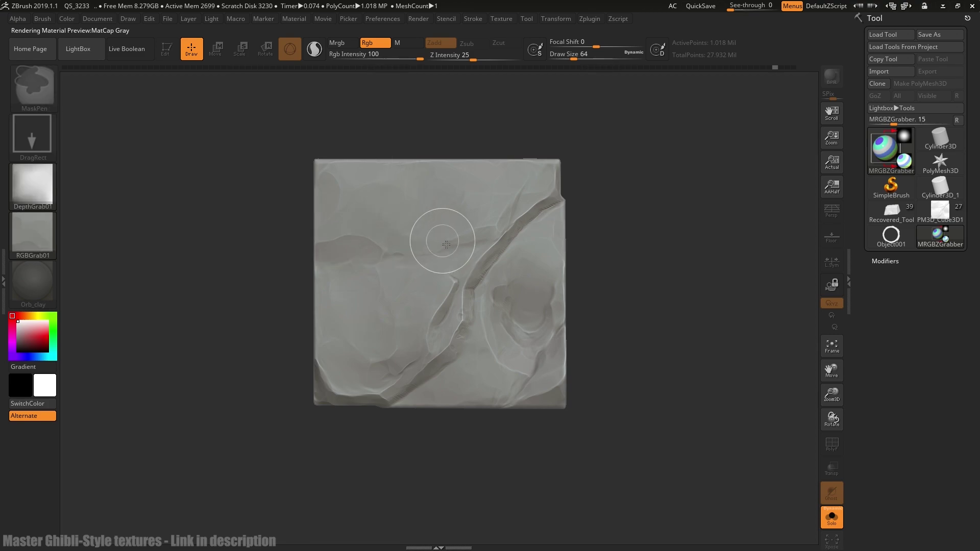
Step: Clear and restore the canvas, and grab further alphas from the slab, including a square covering nearly its whole face
key("ctrl+n")
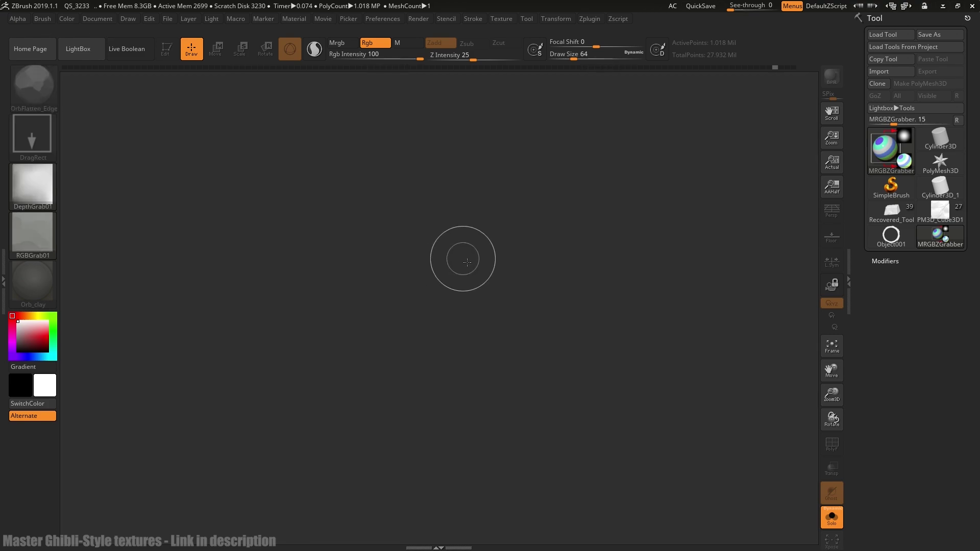
key("ctrl+shift+z")
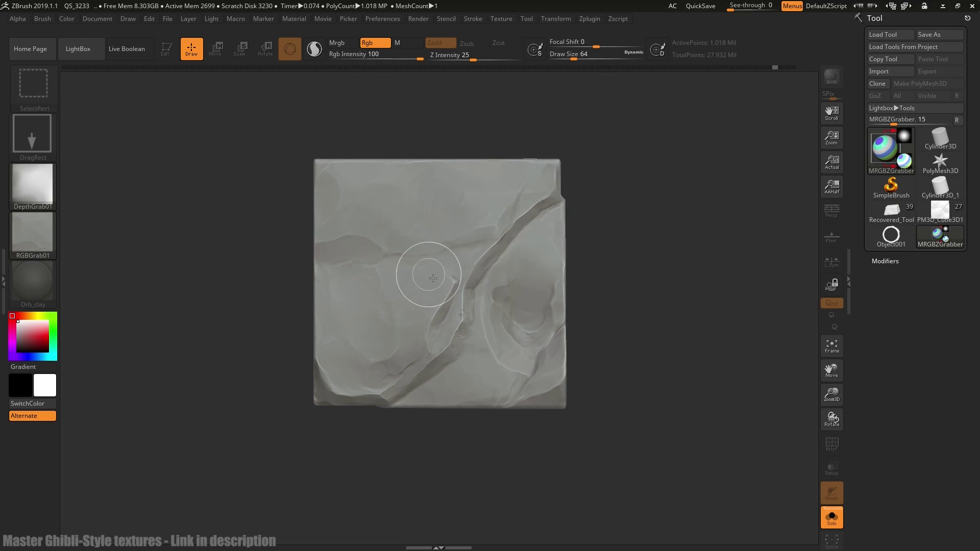
mouse_move(522, 302)
left_mouse_down("ctrl+shift")
mouse_move(509, 324)
mouse_move(533, 361)
mouse_move(535, 297)
mouse_move(487, 389)
mouse_move(546, 319)
left_mouse_up("ctrl+shift")
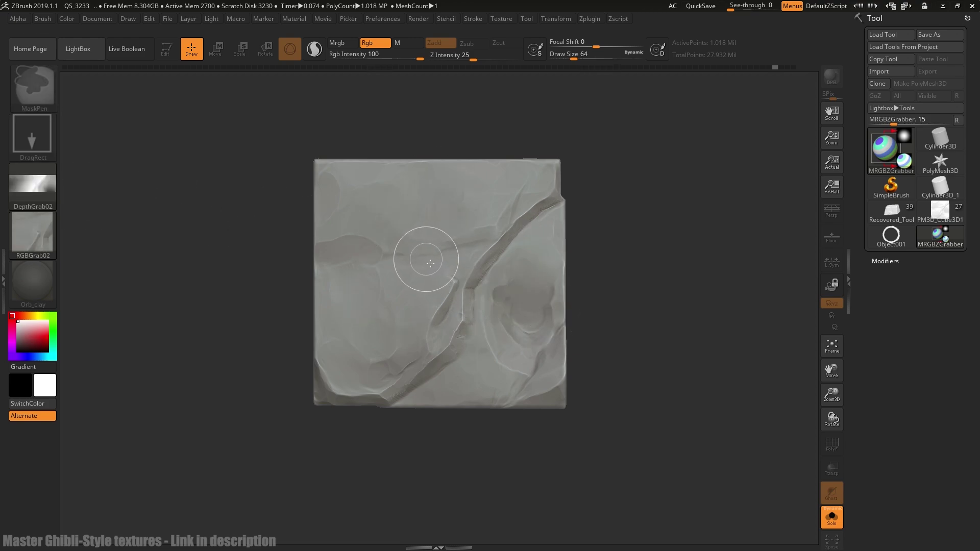
left_click_drag(427, 261, 526, 357, "ctrl")
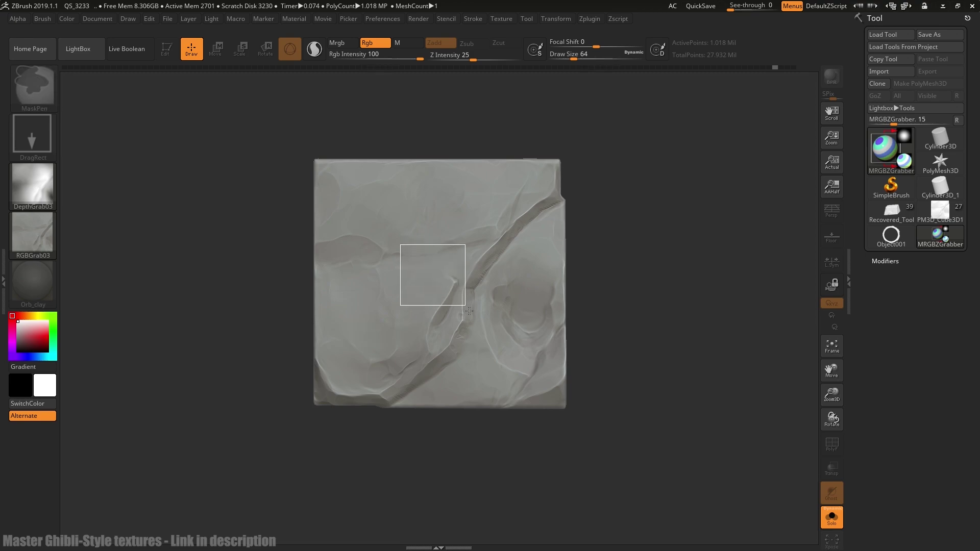
left_click_drag(469, 311, 539, 409)
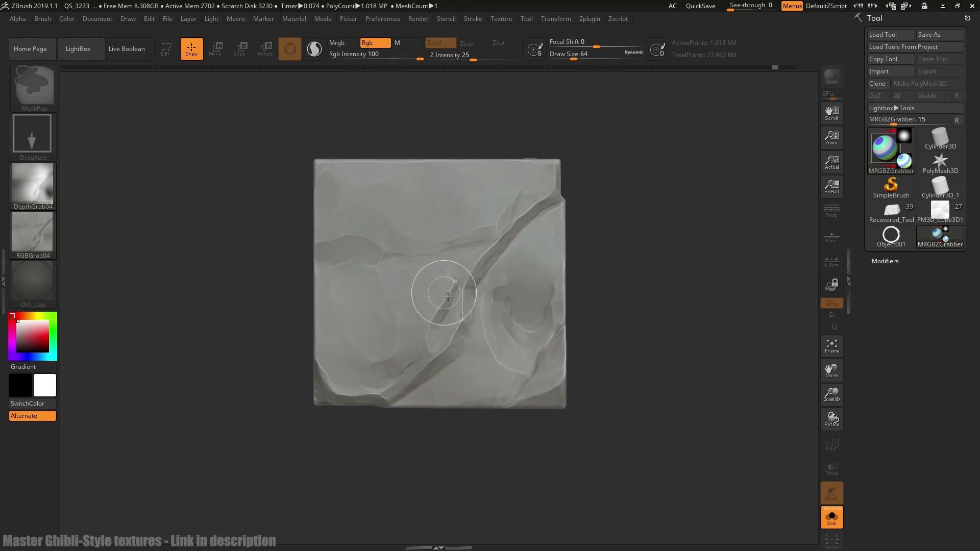
left_click_drag(441, 281, 548, 417)
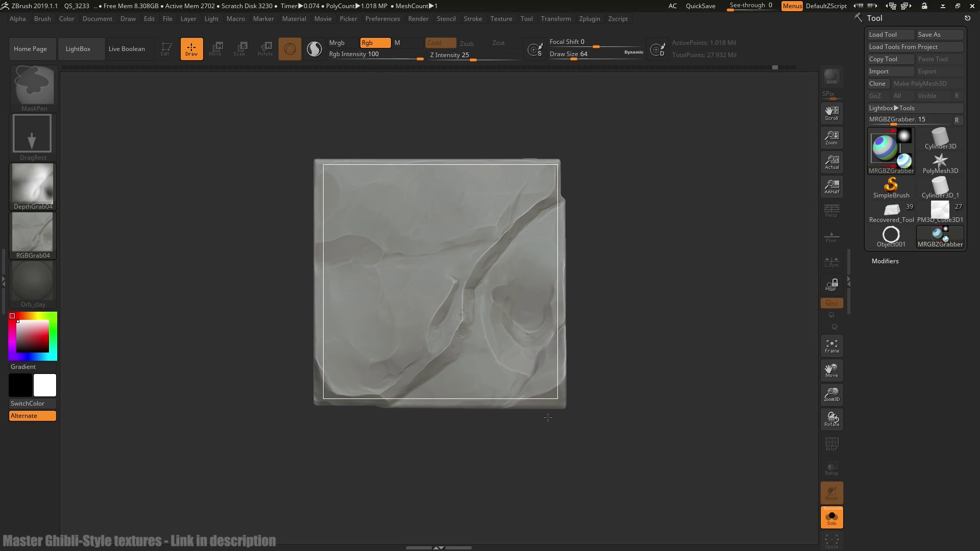
left_click_drag(547, 417, 547, 417)
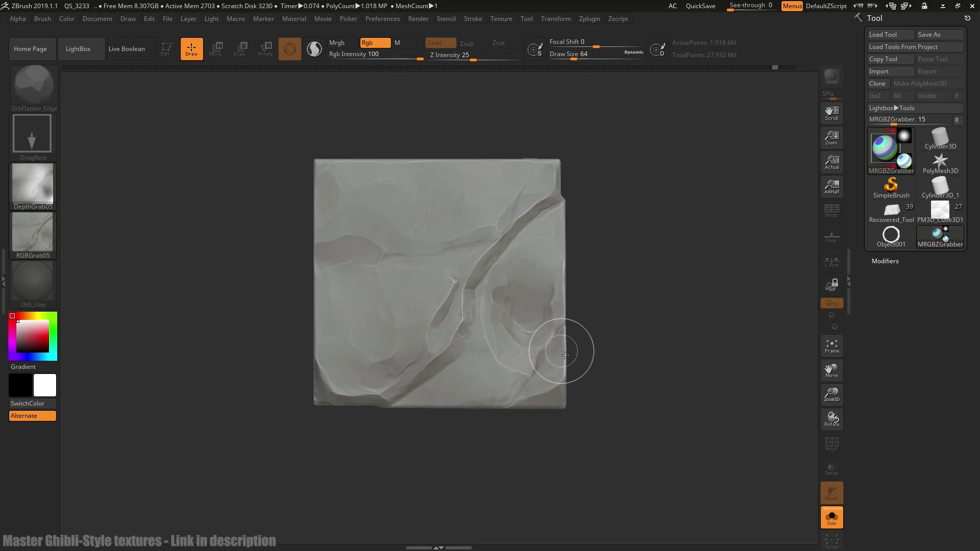
Step: Choose the ExampleTest alpha, try a large Standard brush DragRect stamp on the block's blank face, and undo it
left_click(40, 188)
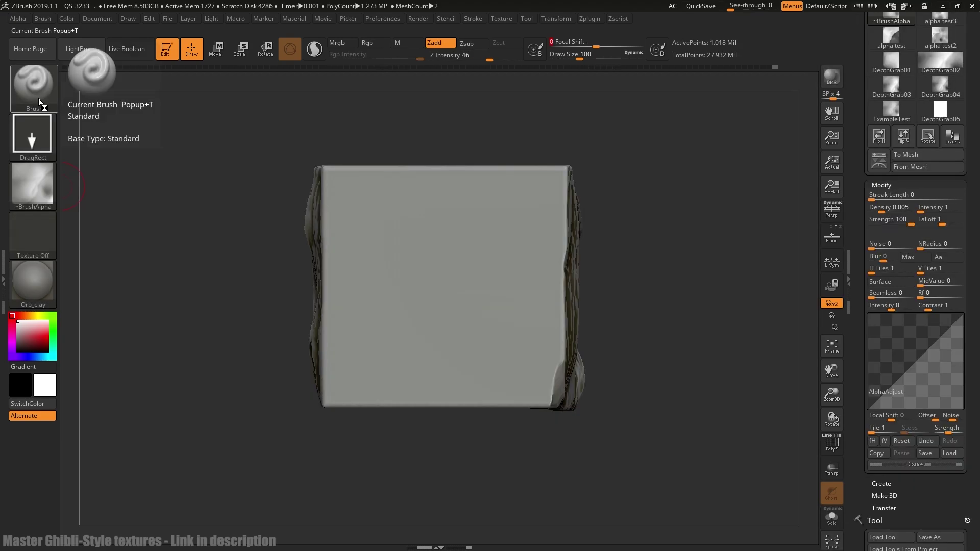
left_click(27, 173)
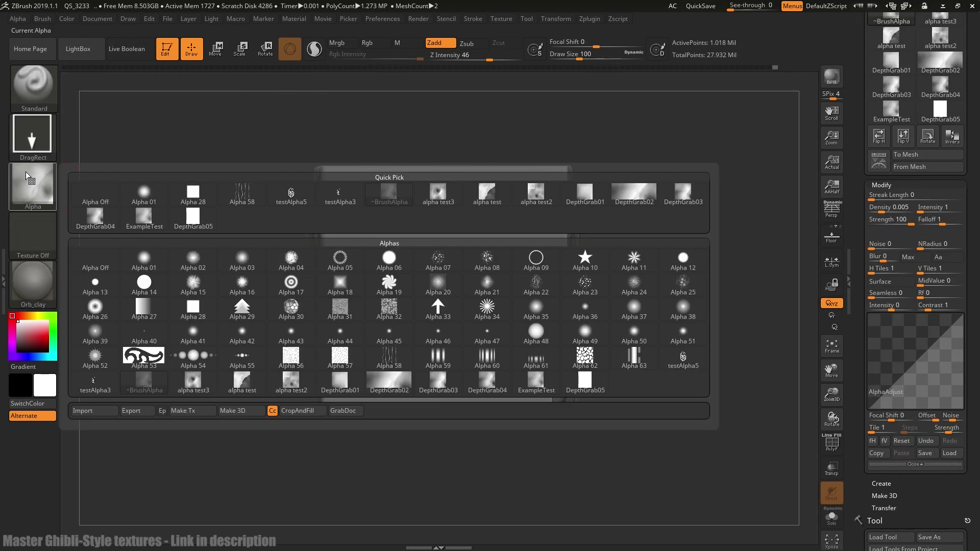
left_click(136, 212)
mouse_move(397, 288)
left_mouse_down()
mouse_move(463, 305)
mouse_move(452, 246)
mouse_move(557, 229)
mouse_move(603, 185)
left_mouse_up()
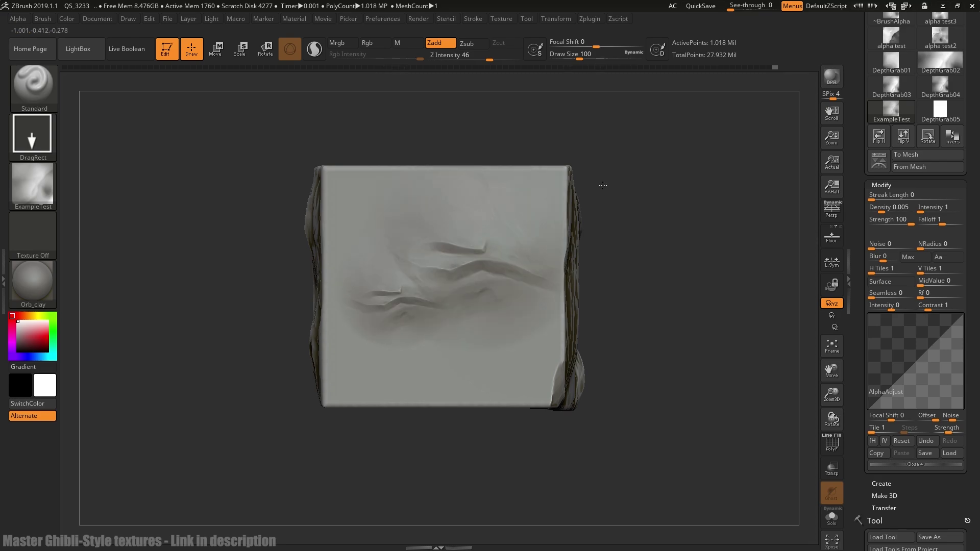
key("ctrl+z")
key("ctrl+z")
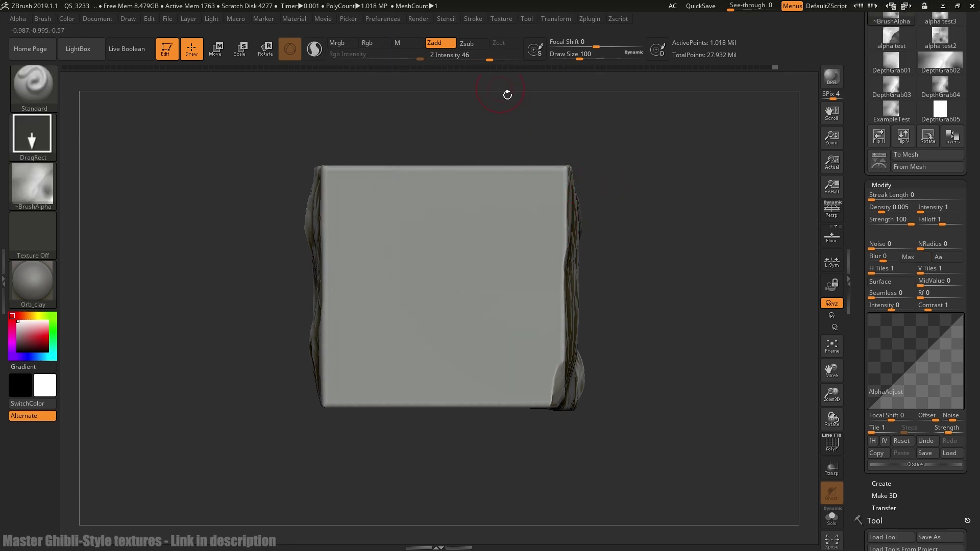
Step: Set Focal Shift to -100 and try stamping the alpha across the block's faces
left_click_drag(596, 49, 595, 52)
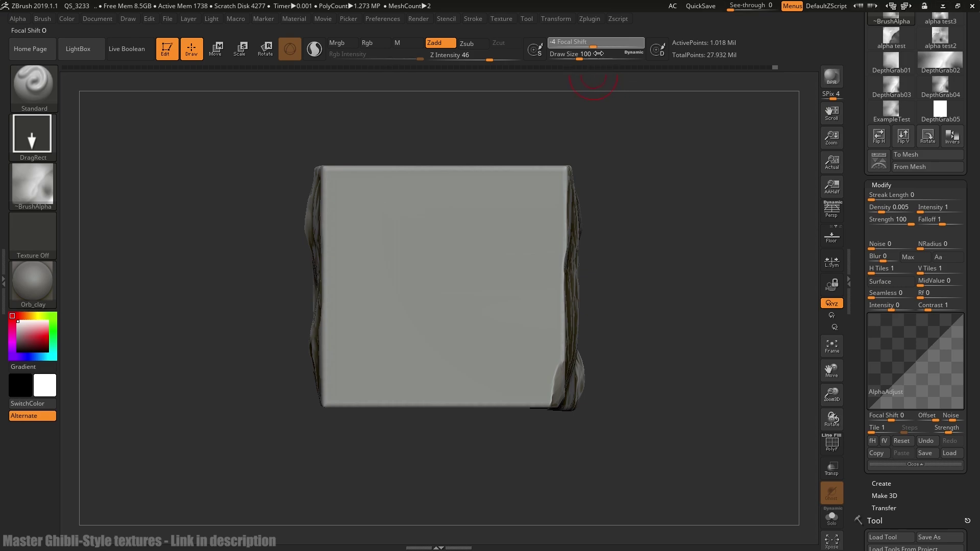
left_click_drag(452, 301, 590, 283)
key("ctrl+z")
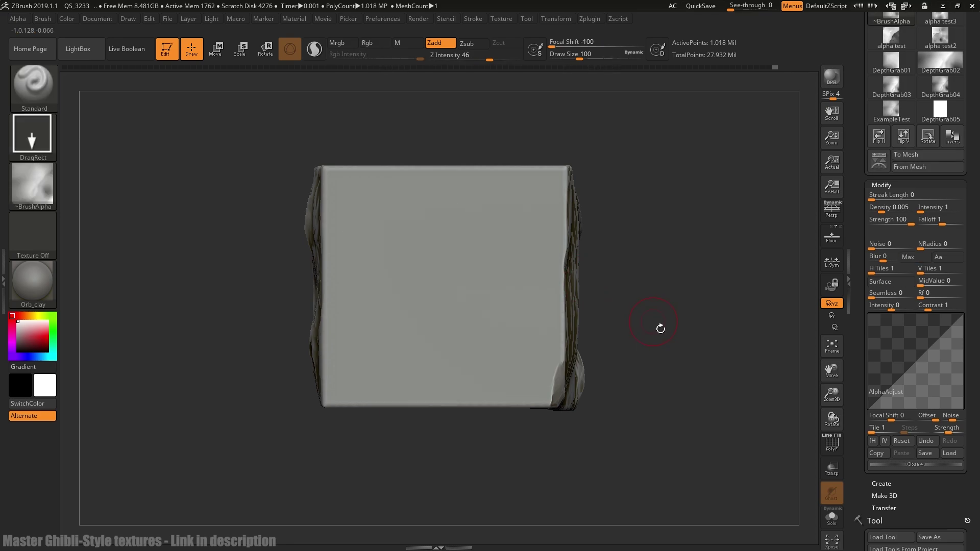
mouse_move(654, 322)
left_mouse_down()
mouse_move(633, 322)
mouse_move(645, 321)
left_mouse_up()
key("shift")
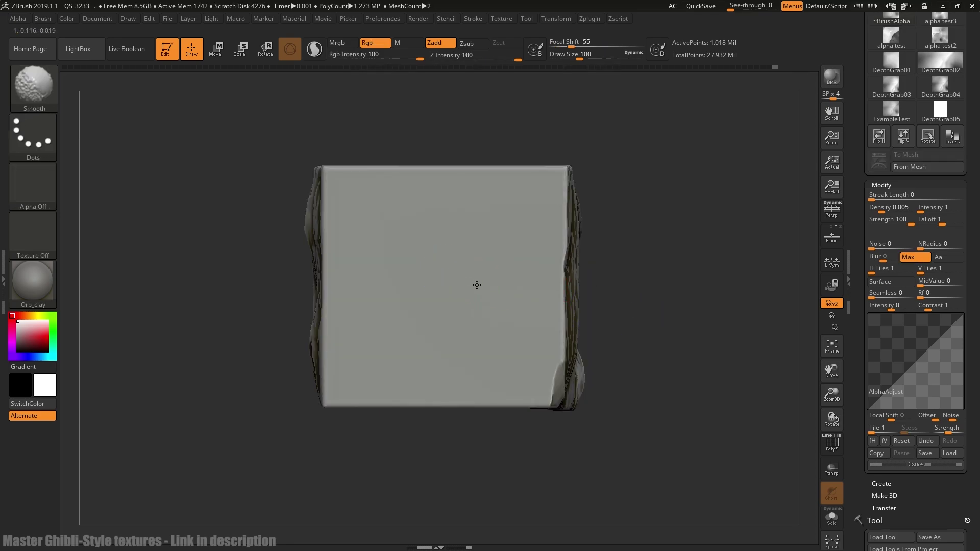
mouse_move(455, 279)
left_mouse_down()
mouse_move(515, 239)
mouse_move(699, 289)
mouse_move(657, 284)
mouse_move(679, 258)
mouse_move(628, 245)
left_mouse_up()
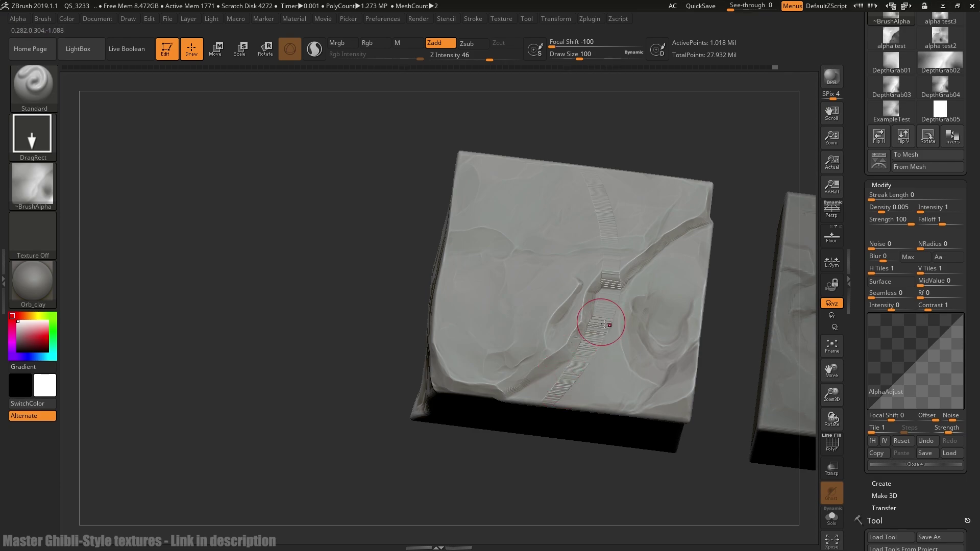
left_click_drag(508, 434, 512, 510)
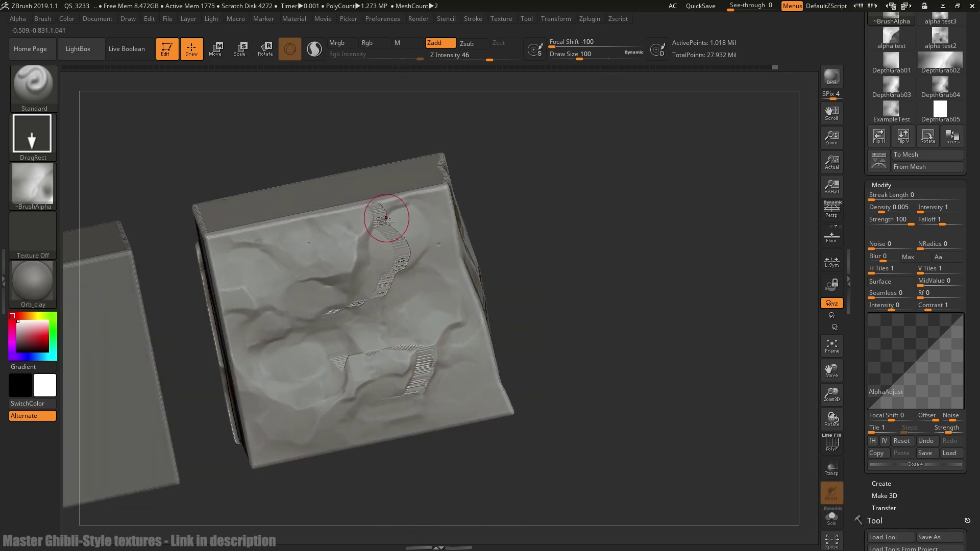
left_click_drag(537, 309, 499, 285)
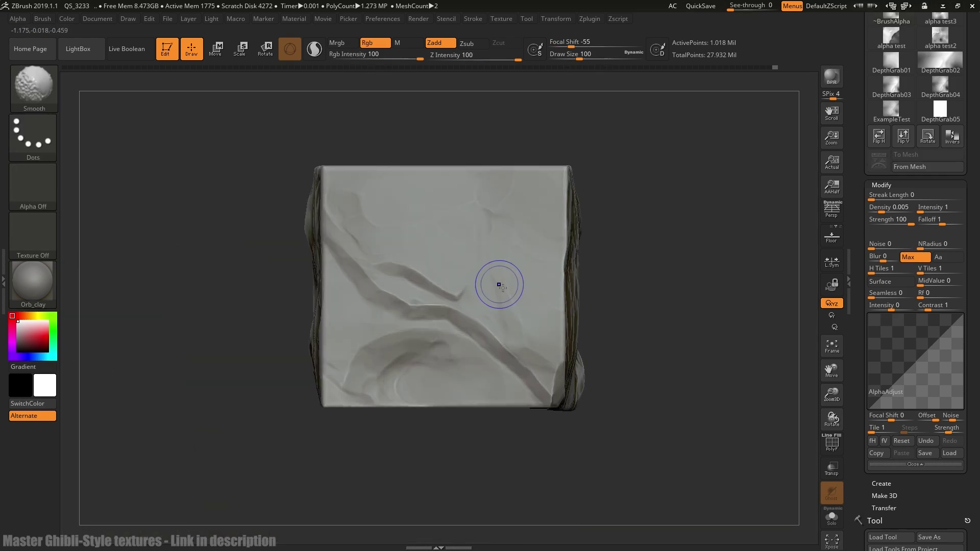
Step: Set Focal Shift to -33 and stamp the alpha on the block's blank face
left_click(567, 49)
type("-35")
key("Return")
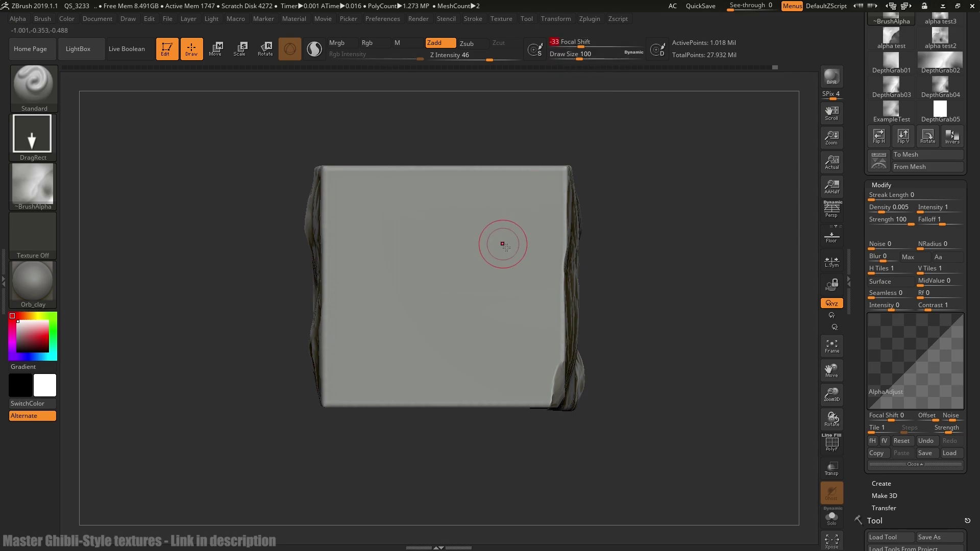
mouse_move(447, 284)
left_mouse_down()
mouse_move(526, 301)
mouse_move(602, 297)
mouse_move(587, 321)
left_mouse_up()
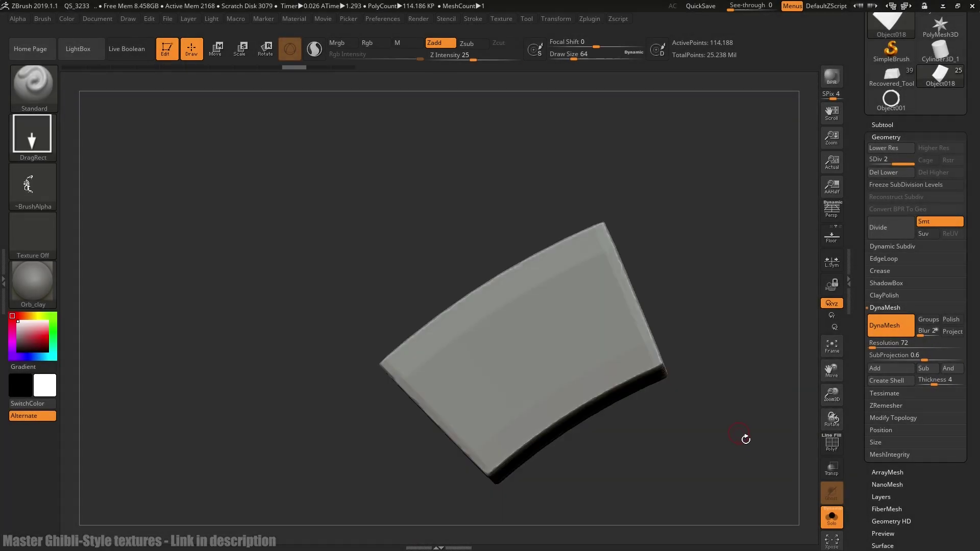
Step: Load the TrimSmoothBorder brush from the Trim folder of the brush library for the curved block
mouse_move(743, 437)
left_mouse_down()
mouse_move(766, 424)
mouse_move(736, 415)
mouse_move(720, 440)
mouse_move(706, 413)
mouse_move(750, 423)
left_mouse_up()
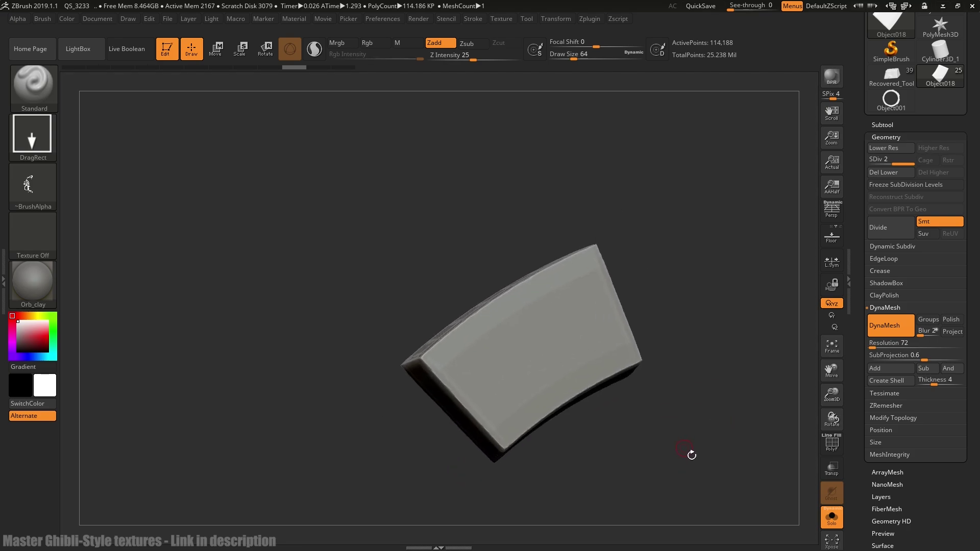
key("comma")
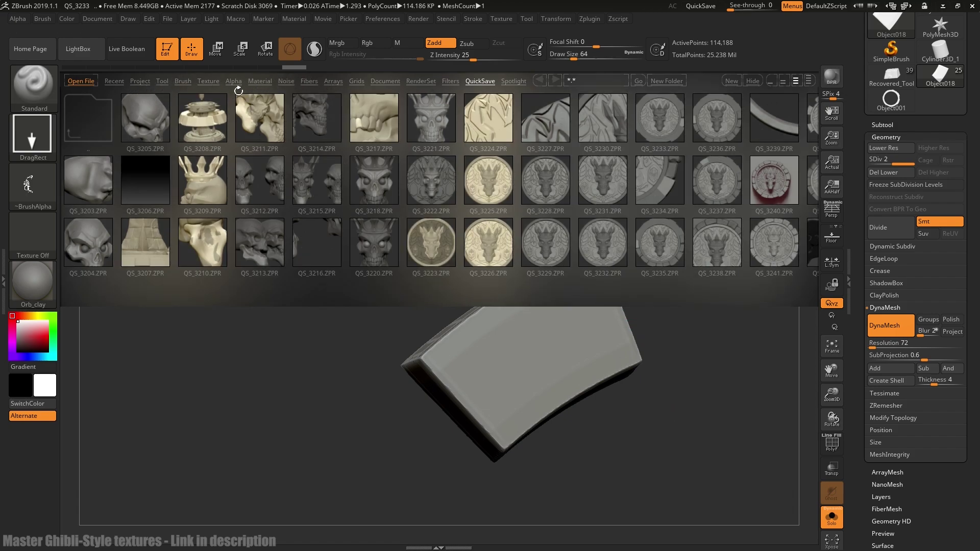
left_click(184, 82)
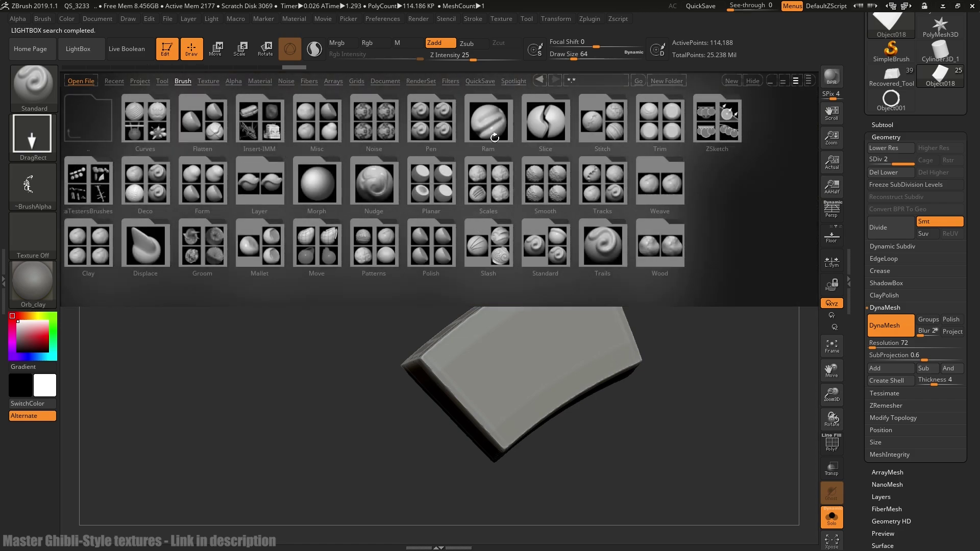
left_click(666, 141)
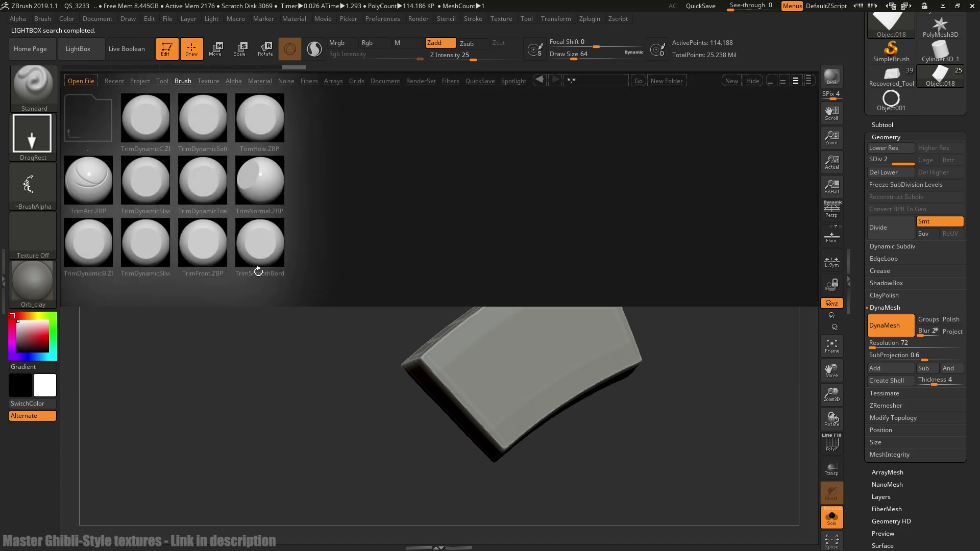
left_click(276, 262)
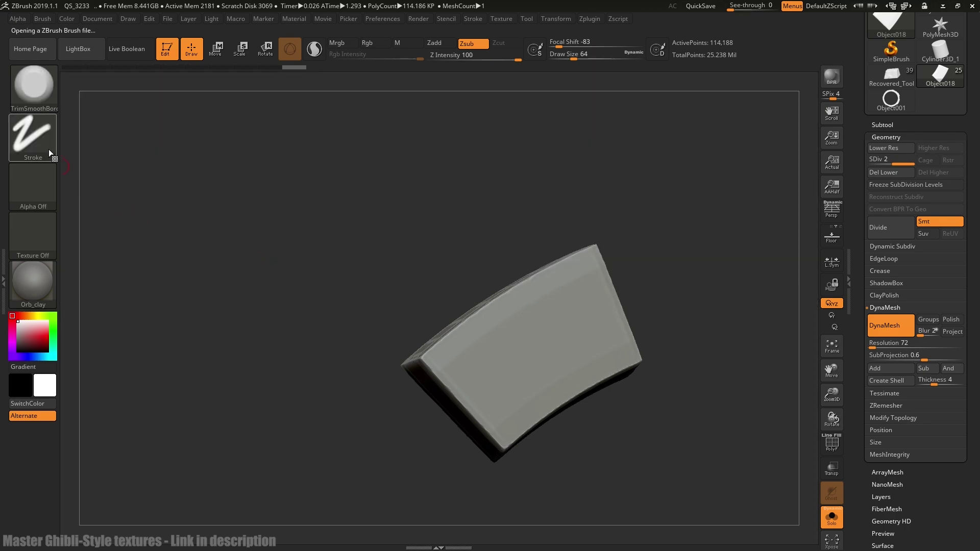
Step: Keep the FreeHand stroke and assign Alpha 28 to the TrimSmoothBorder brush
left_click(47, 145)
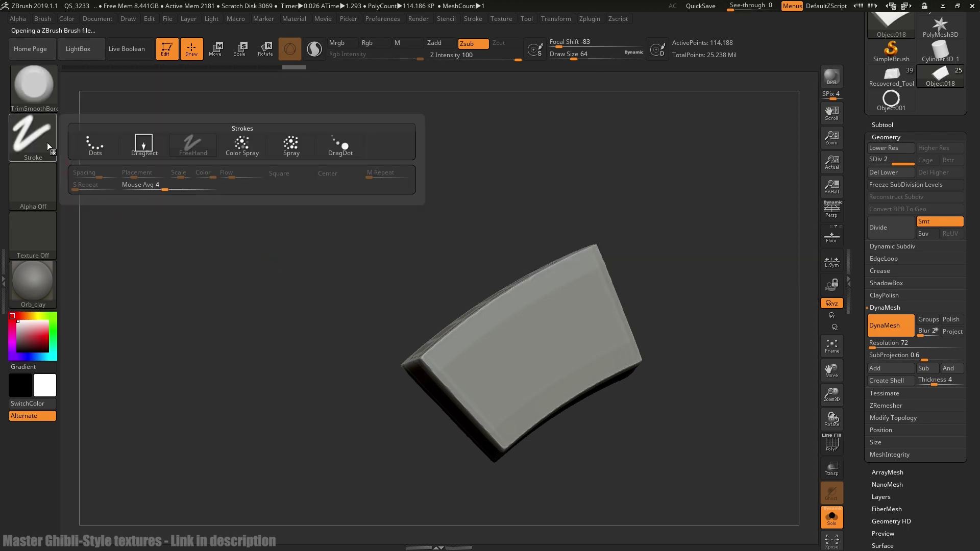
left_click(46, 180)
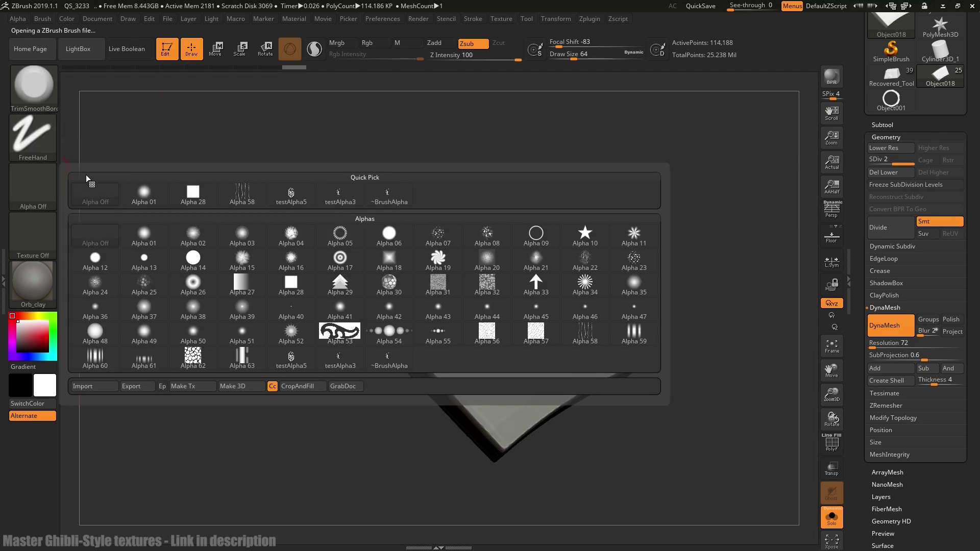
left_click(198, 195)
Step: Try flattening the curved block's long upper edge and its corner with the TrimDynamic brush
left_click_drag(374, 249, 470, 225)
left_click_drag(388, 221, 374, 215)
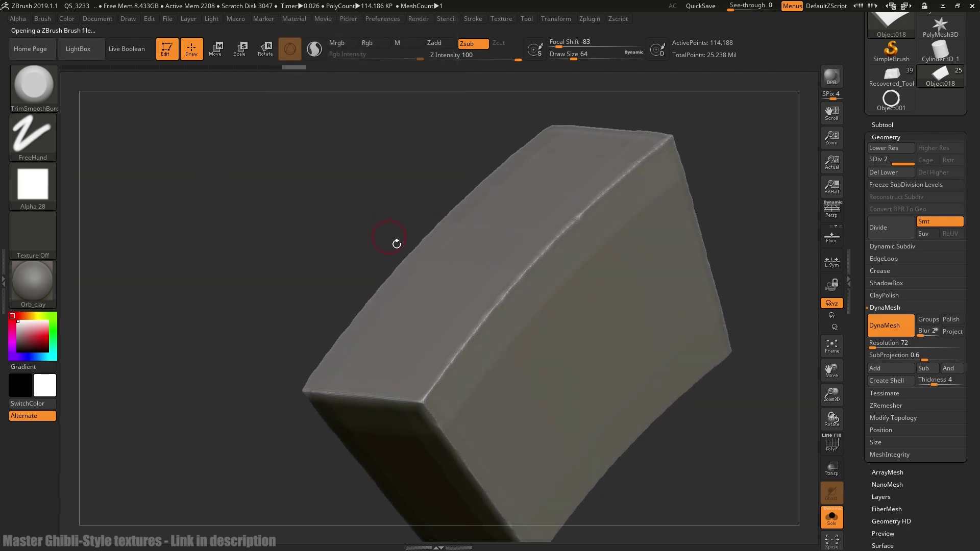
key("b")
key("t")
key("d")
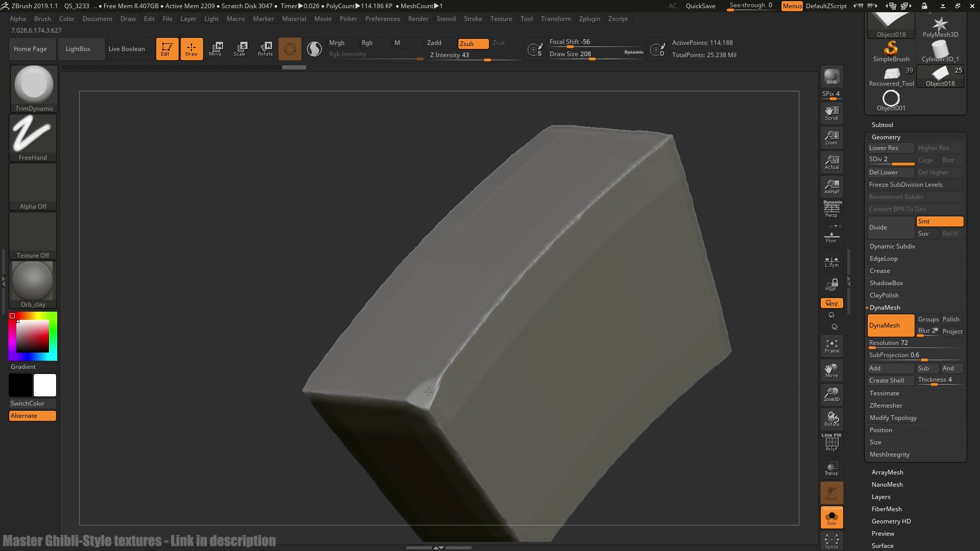
mouse_move(450, 360)
left_mouse_down()
mouse_move(420, 392)
mouse_move(424, 403)
left_mouse_up()
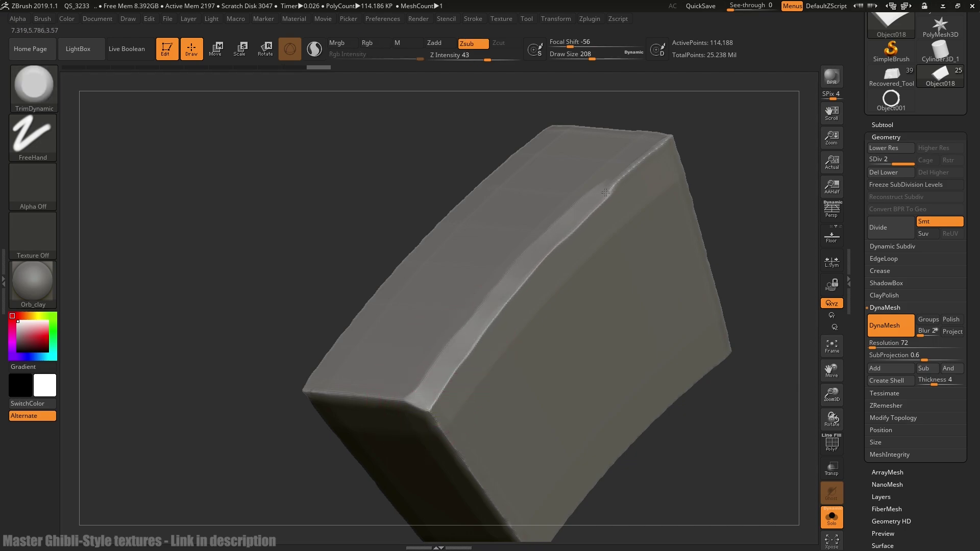
mouse_move(676, 144)
left_mouse_down()
mouse_move(643, 173)
mouse_move(744, 172)
mouse_move(623, 178)
mouse_move(628, 215)
mouse_move(592, 226)
mouse_move(598, 237)
mouse_move(656, 240)
mouse_move(694, 214)
mouse_move(659, 220)
left_mouse_up()
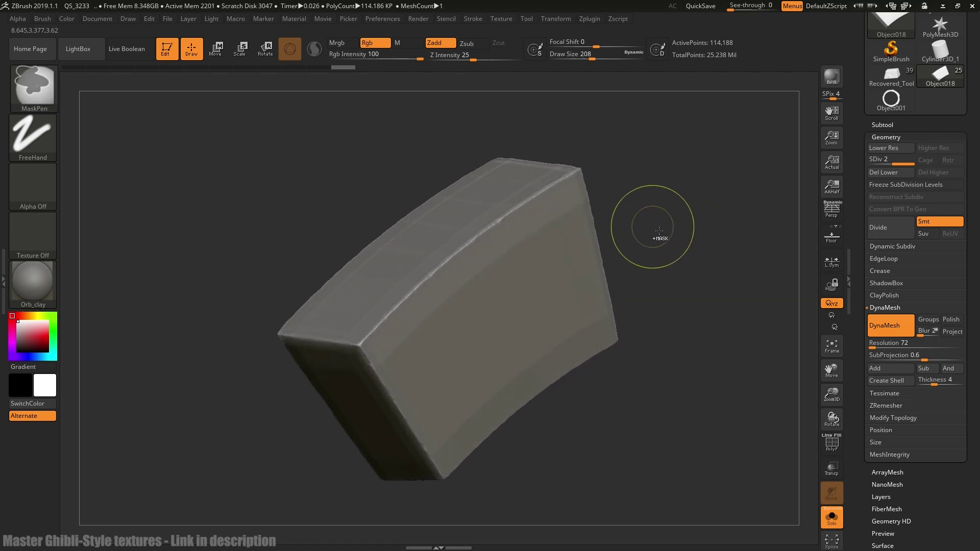
Step: Switch to TrimSmoothBorder, test a cut on the block's front corner and long upper edge, and undo the strokes
key("b")
key("t")
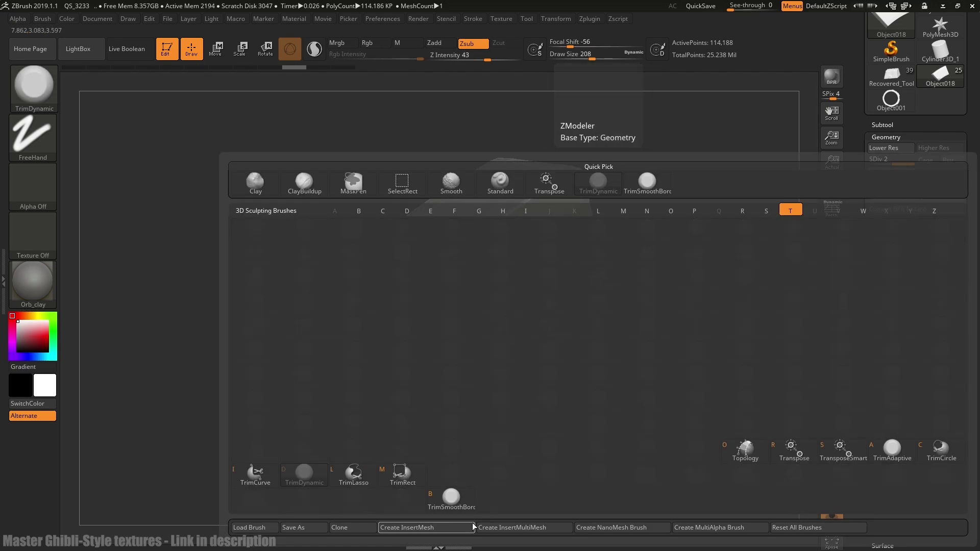
left_click(450, 493)
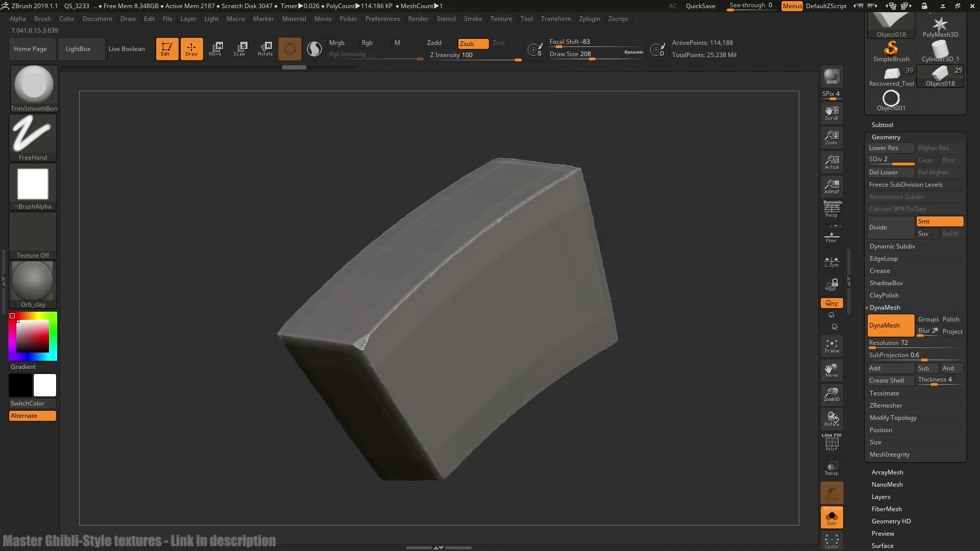
left_click_drag(408, 297, 368, 338)
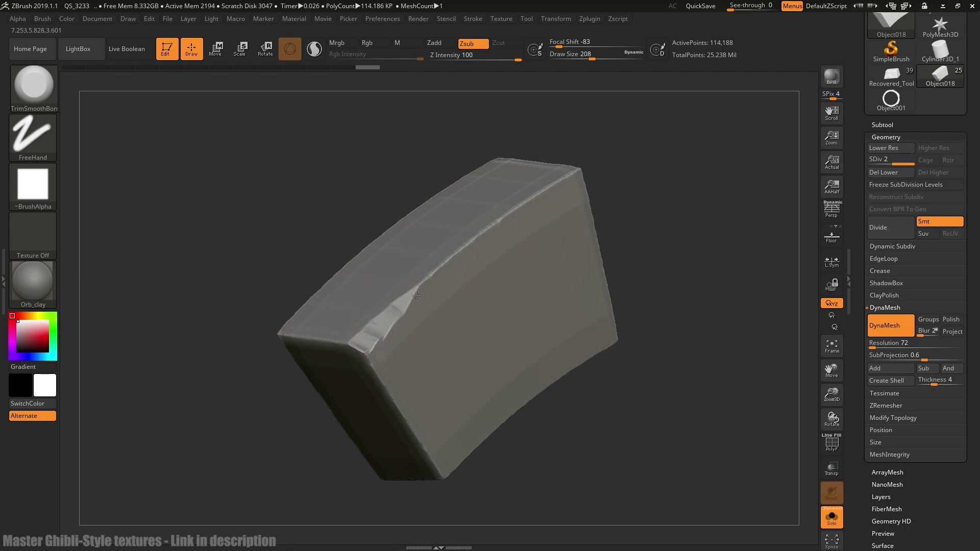
key("ctrl+z")
key("ctrl+z")
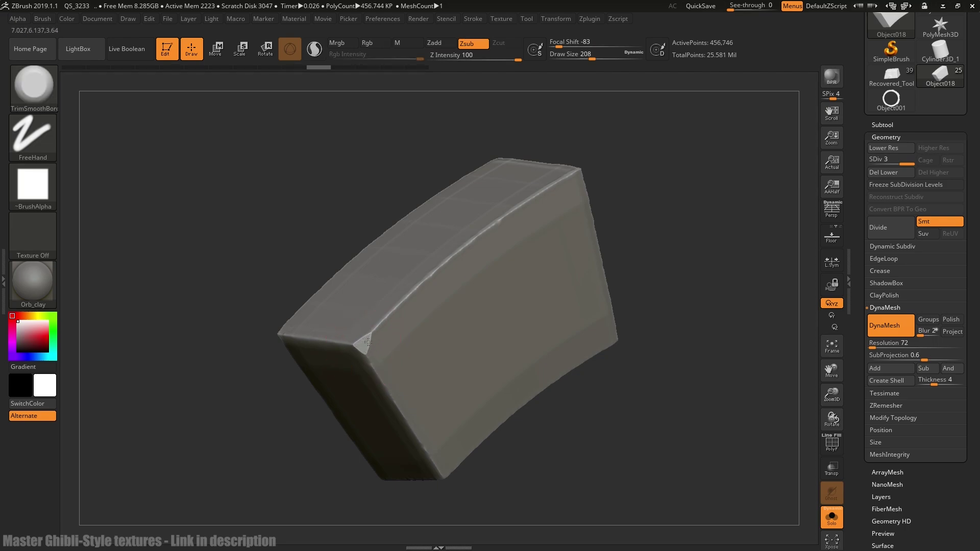
Step: Chisel the block's front corner and entire long upper edge with TrimSmoothBorder at subdivision level 3
key("ctrl")
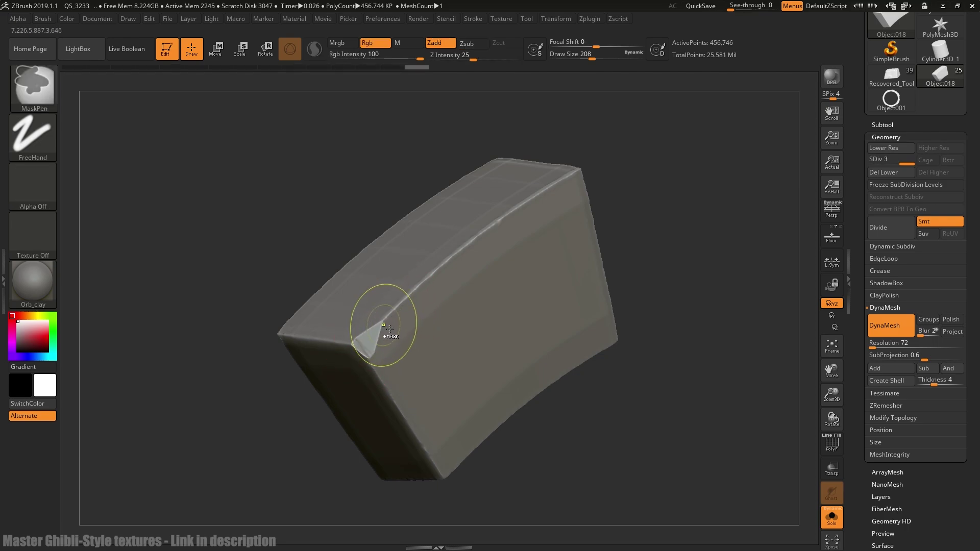
mouse_move(337, 245)
left_mouse_down()
mouse_move(326, 249)
mouse_move(341, 318)
left_mouse_up()
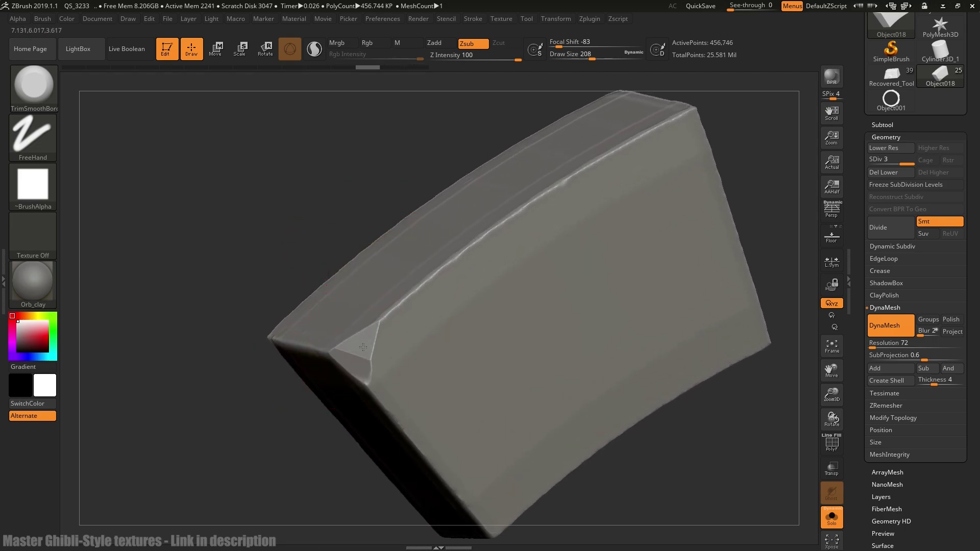
mouse_move(362, 354)
left_mouse_down()
mouse_move(361, 318)
mouse_move(383, 317)
left_mouse_up()
mouse_move(374, 226)
left_mouse_down()
mouse_move(352, 282)
mouse_move(376, 339)
mouse_move(416, 298)
mouse_move(376, 281)
mouse_move(448, 274)
left_mouse_up()
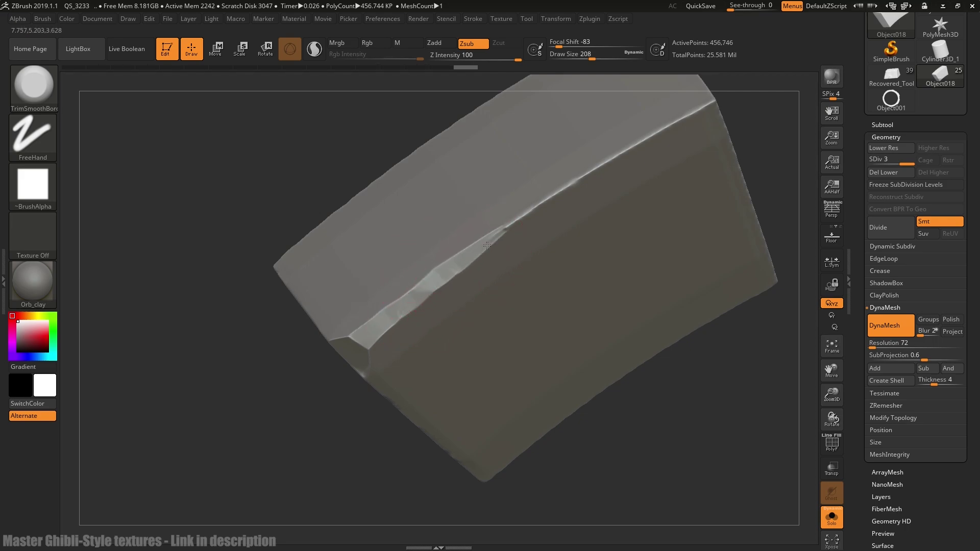
left_click_drag(526, 217, 659, 125)
key("ctrl")
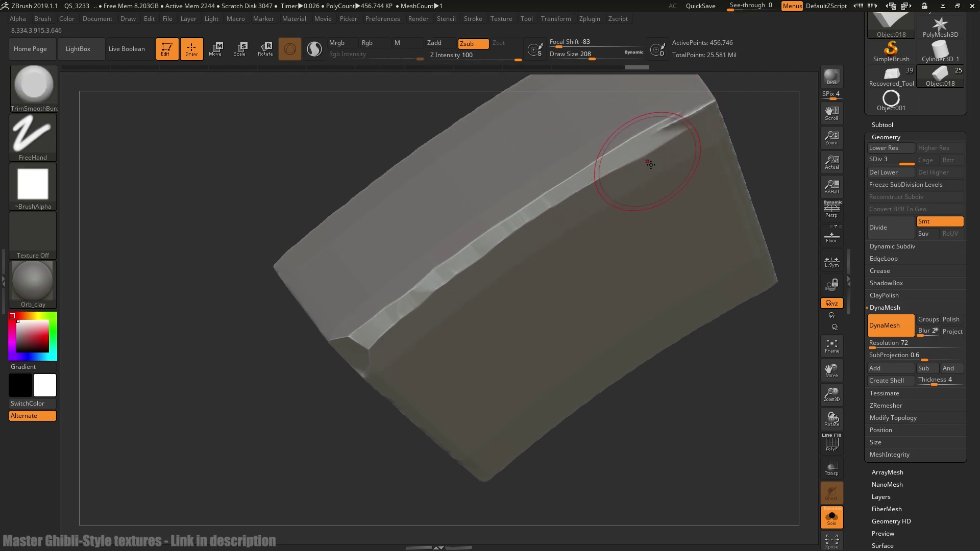
key("shift")
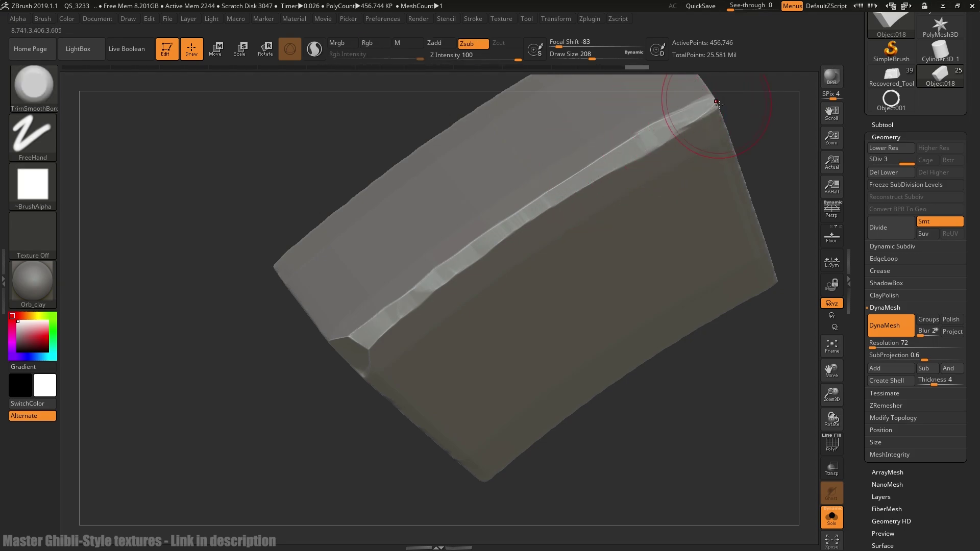
mouse_move(717, 102)
left_mouse_down()
mouse_move(711, 95)
mouse_move(562, 149)
mouse_move(474, 271)
left_mouse_up()
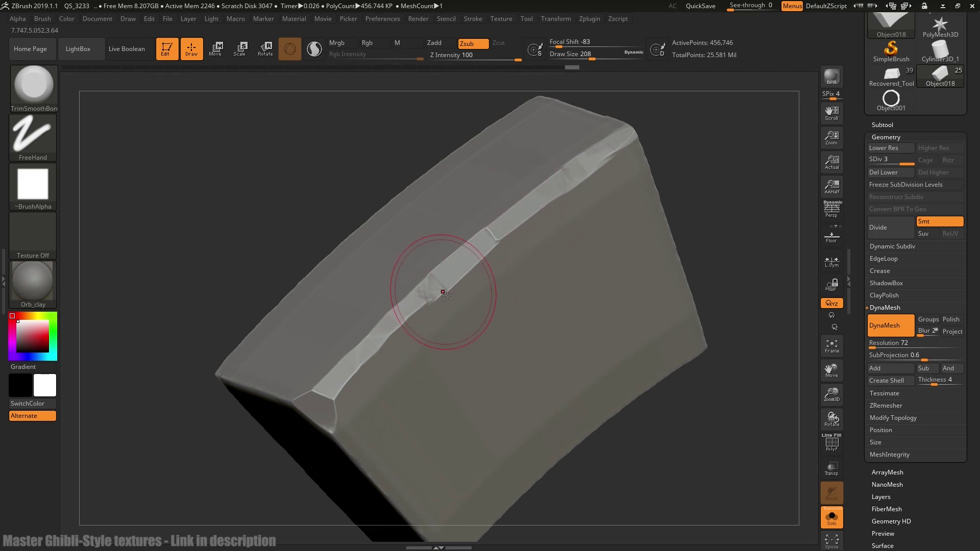
Step: Switch to TrimDynamic, undo a test stroke on the chiselled edge, and trim the corner and short edge of the opposite side
key("b")
key("t")
key("d")
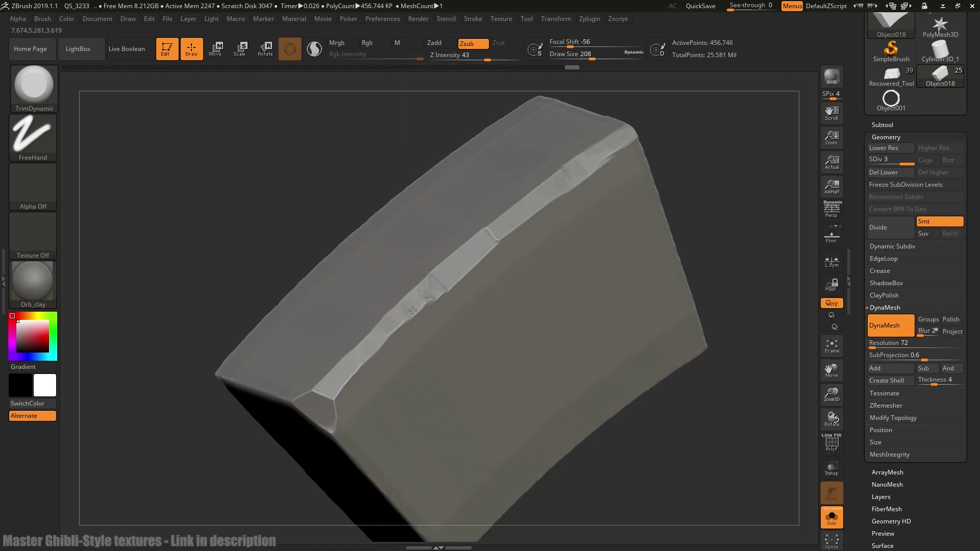
left_click_drag(413, 311, 411, 314)
key("ctrl+z")
key("b")
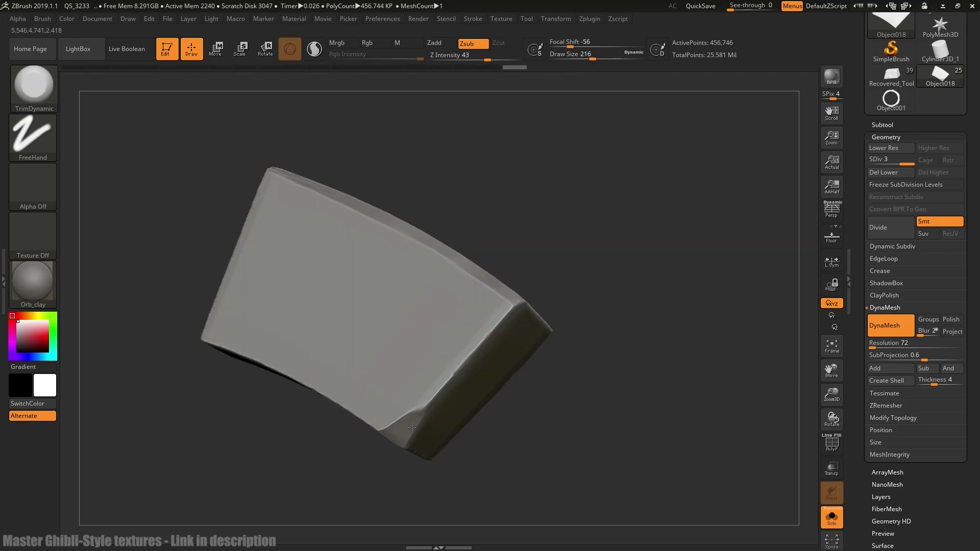
left_click_drag(403, 431, 492, 328)
Step: Chisel the edge along the block's short end with the TrimSmoothBorder brush
key("b")
key("t")
key("s")
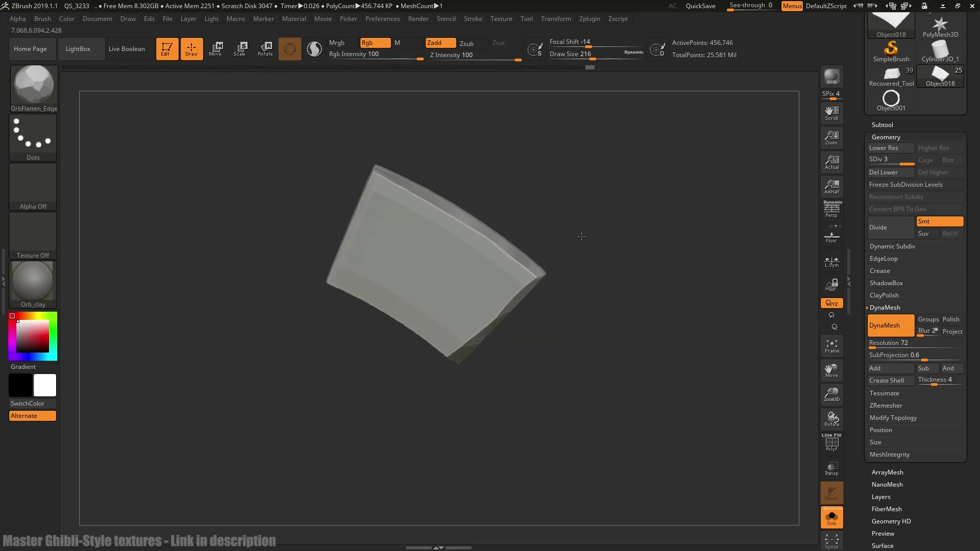
key("b")
left_click(596, 192)
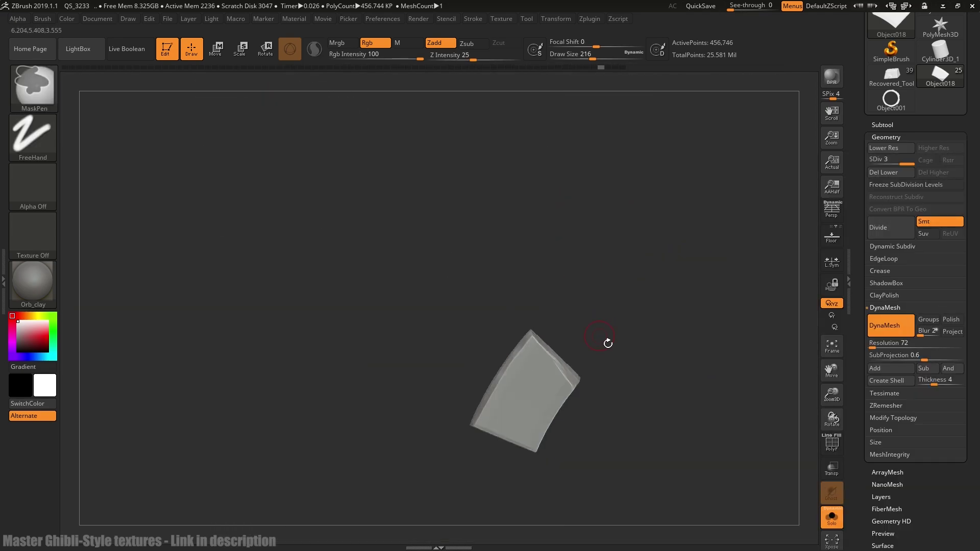
key("b")
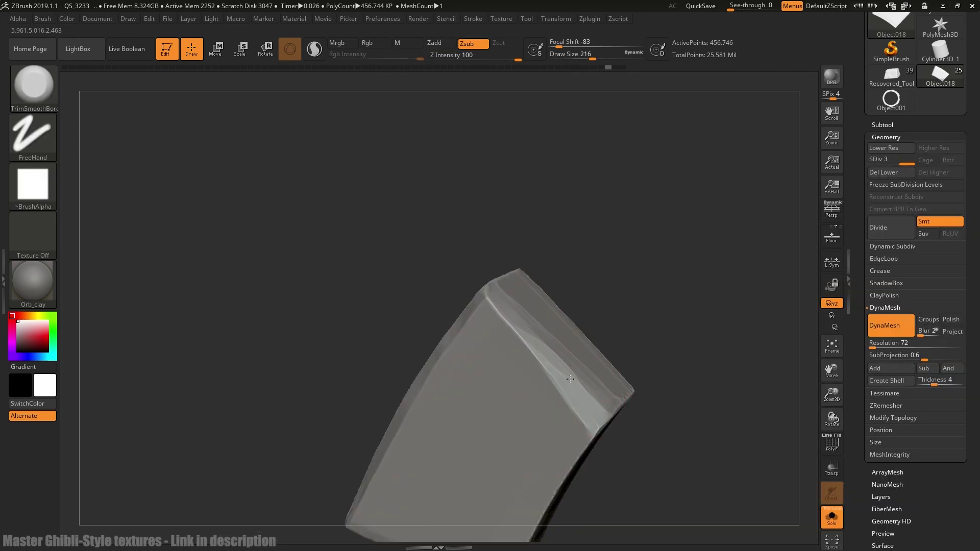
Step: Flatten the short end edge and cut facets along the block's long inner edge with the OrbFlatten_Edge and Flatten brushes
key("b")
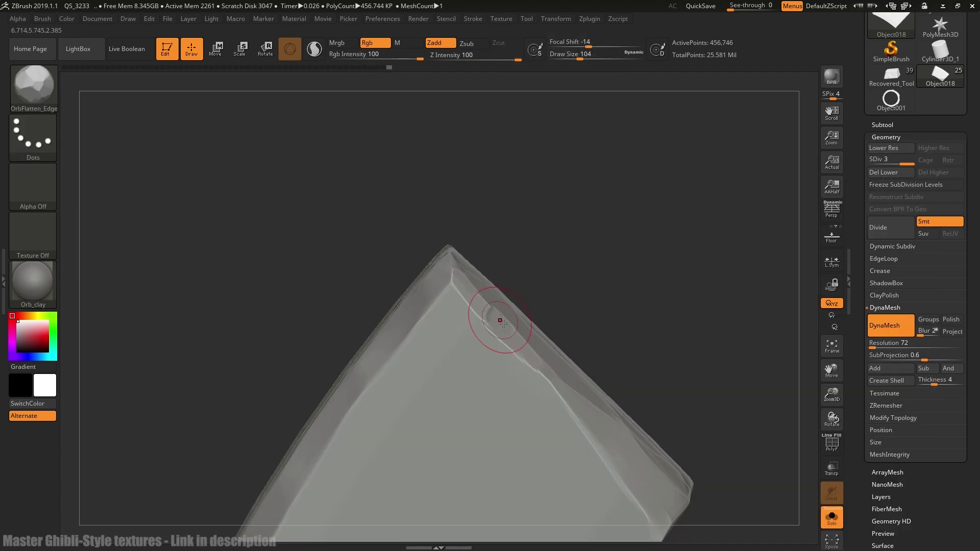
left_click_drag(478, 432, 507, 387)
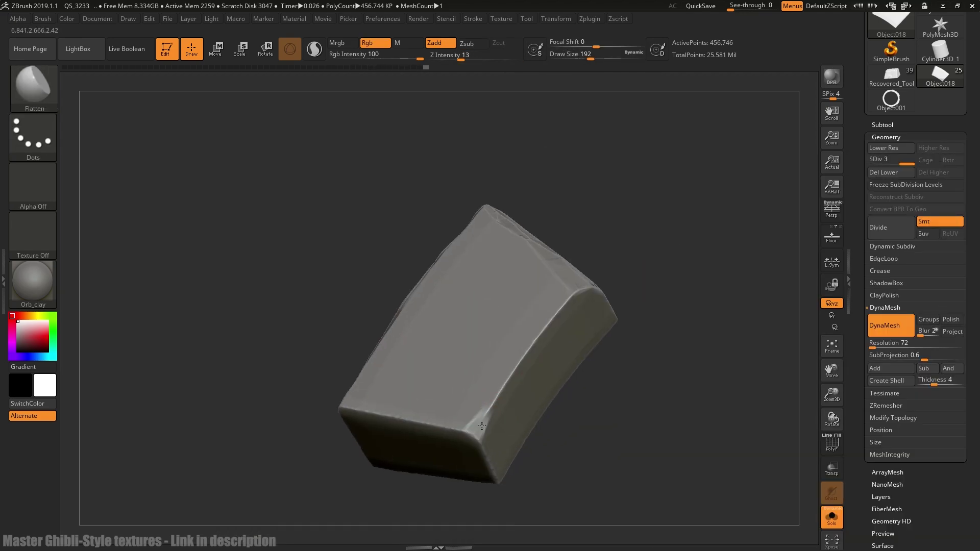
key("b")
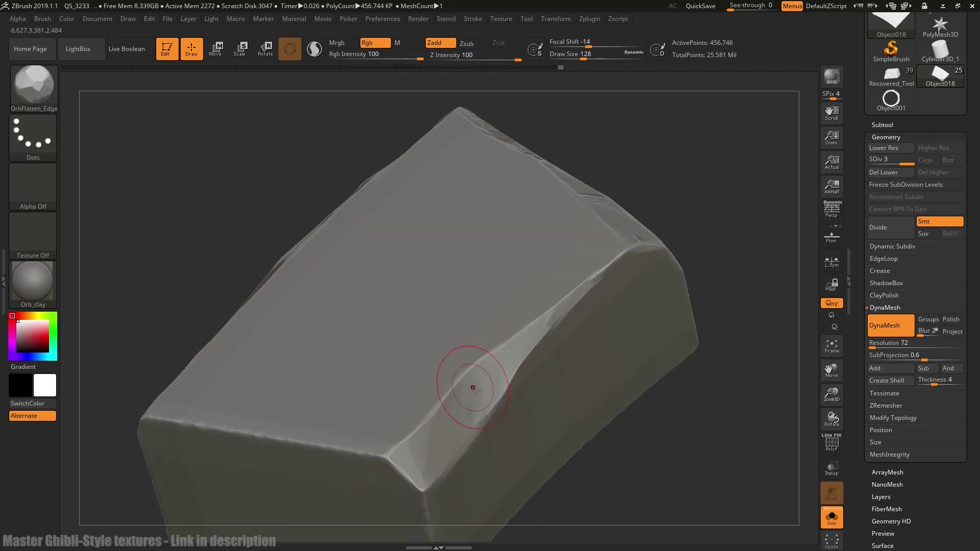
left_click_drag(475, 389, 715, 273)
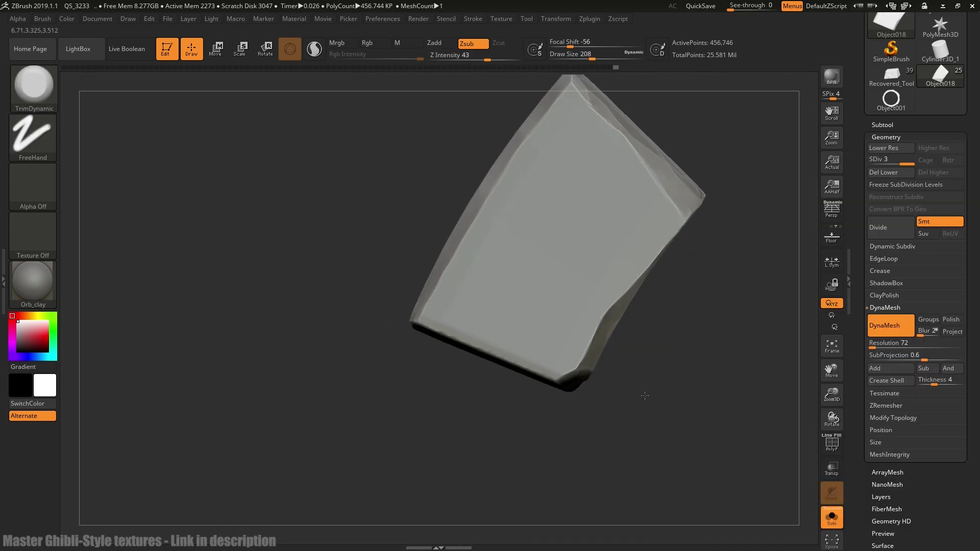
Step: Flatten the block's remaining end edge and corners with TrimDynamic and the Flatten brush, reducing Draw Size to 108
mouse_move(645, 395)
left_mouse_down()
mouse_move(573, 339)
mouse_move(620, 282)
mouse_move(626, 247)
mouse_move(461, 433)
mouse_move(518, 308)
mouse_move(499, 313)
mouse_move(599, 338)
left_mouse_up()
mouse_move(531, 414)
left_mouse_down()
mouse_move(501, 453)
mouse_move(522, 389)
mouse_move(462, 344)
left_mouse_up()
key("bracketleft")
key("bracketleft")
key("bracketleft")
key("bracketleft")
key("bracketleft")
key("bracketleft")
key("bracketleft")
key("bracketleft")
key("bracketleft")
key("bracketleft")
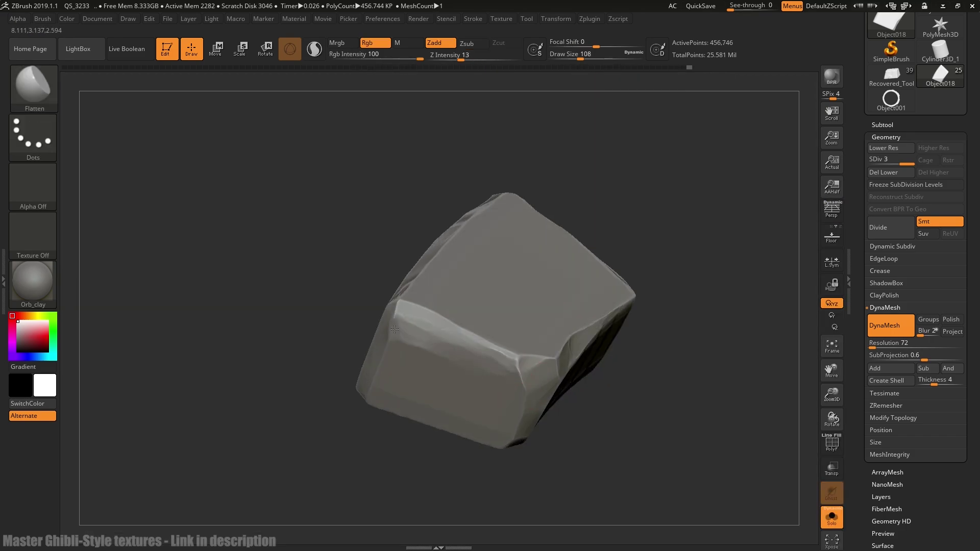
left_click_drag(395, 330, 635, 189)
left_click_drag(440, 355, 548, 291)
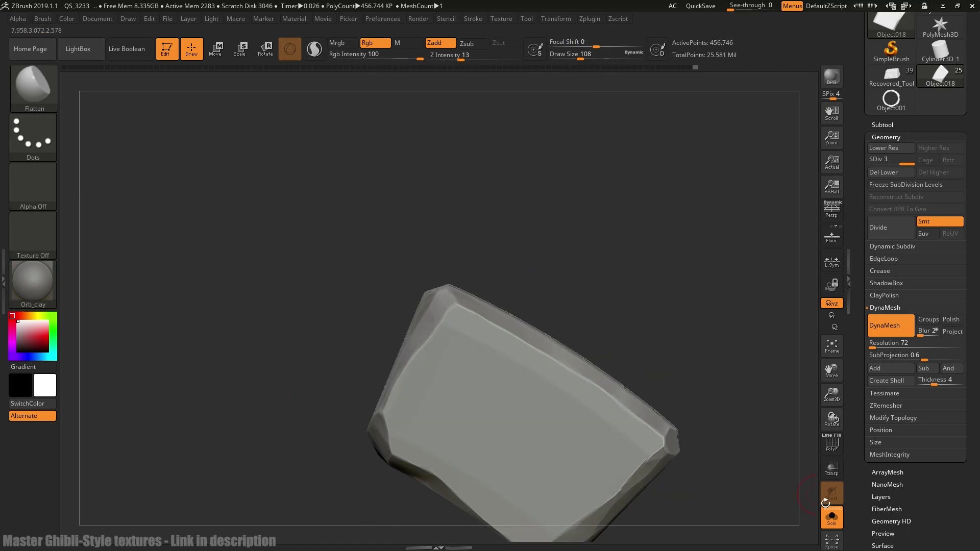
Step: Turn off Solo to show the surrounding stones and flatten the block's outer corner with the Flatten brush at Draw Size 212
left_click(828, 513)
mouse_move(696, 282)
left_mouse_down()
mouse_move(574, 317)
mouse_move(592, 313)
mouse_move(642, 252)
mouse_move(516, 301)
mouse_move(624, 354)
mouse_move(659, 327)
left_mouse_up()
left_click_drag(571, 276, 572, 289)
key("bracketright")
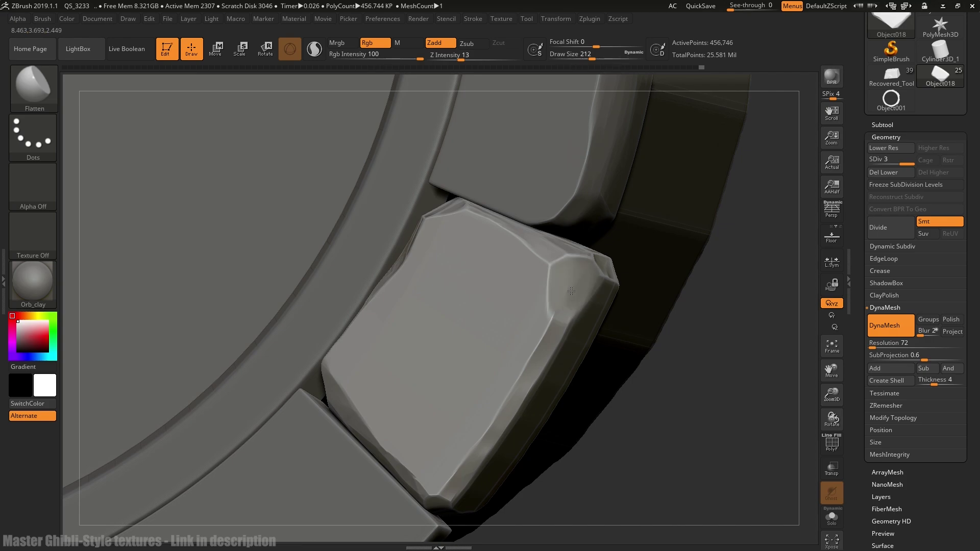
Step: Try a different brush on the block's outer corner facet and undo the stroke
left_click_drag(659, 327, 684, 329)
key("b")
left_click(415, 185)
mouse_move(553, 288)
left_mouse_down()
mouse_move(557, 307)
mouse_move(564, 286)
left_mouse_up()
key("ctrl+z")
Step: Carve and smooth a shallow hollow into the outer corner facet with the Flatten brush at Draw Size 56
mouse_move(699, 301)
left_mouse_down()
mouse_move(668, 281)
mouse_move(717, 293)
left_mouse_up()
left_click_drag(717, 293, 735, 336, "alt")
key("2")
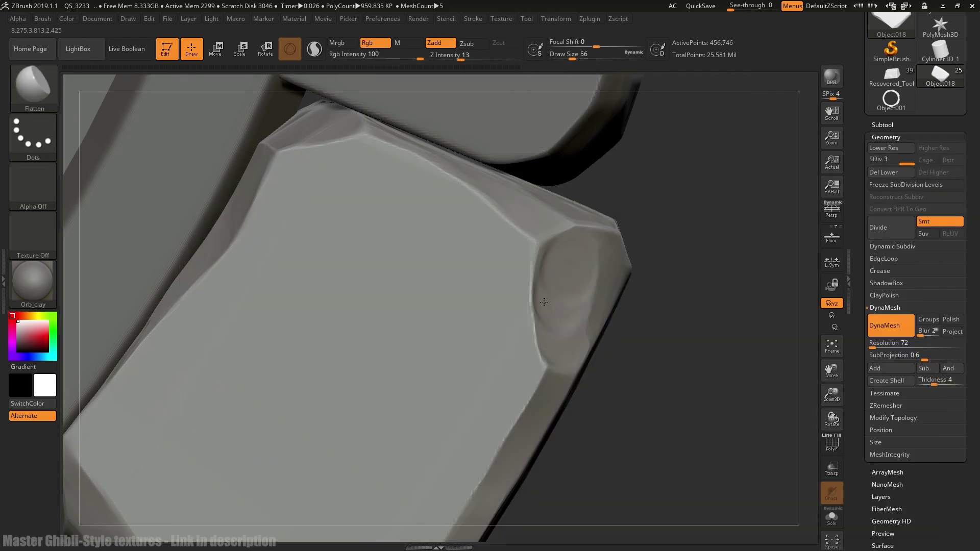
mouse_move(552, 325)
left_mouse_down()
mouse_move(557, 337)
mouse_move(539, 301)
left_mouse_up()
mouse_move(540, 293)
left_mouse_down()
mouse_move(543, 317)
mouse_move(579, 332)
mouse_move(572, 343)
left_mouse_up()
left_click_drag(548, 306, 546, 323, "shift")
mouse_move(651, 352)
left_mouse_down("alt")
mouse_move(635, 313)
mouse_move(658, 339)
left_mouse_up("alt")
mouse_move(658, 327)
left_mouse_down()
mouse_move(635, 311)
mouse_move(599, 323)
left_mouse_up()
Step: Chip the long outer edge just below the hollowed corner with TrimSmoothBorder at Draw Size 140
key("1")
left_click_drag(664, 357, 638, 332)
mouse_move(638, 332)
left_mouse_down("alt")
mouse_move(628, 255)
mouse_move(643, 357)
left_mouse_up("alt")
key("2")
left_click_drag(529, 416, 555, 376)
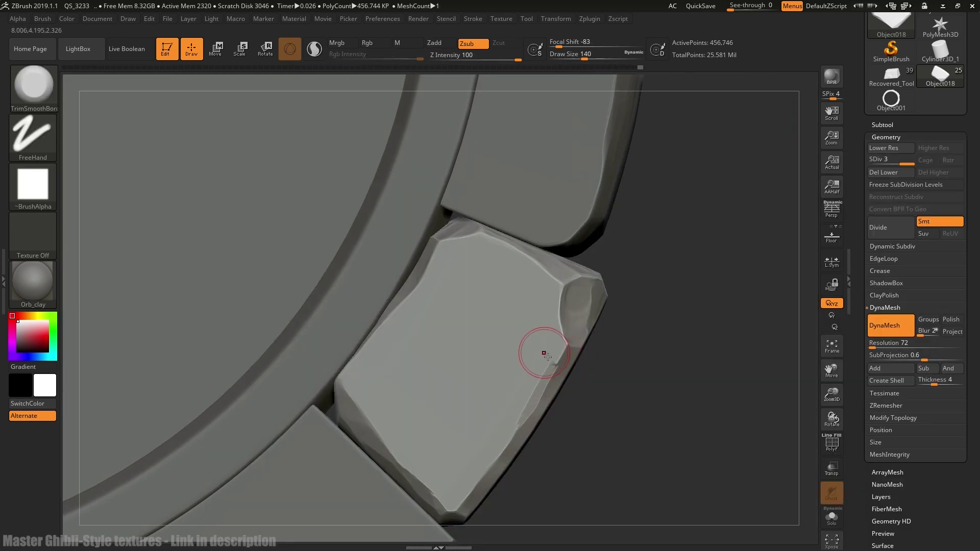
left_click_drag(517, 420, 550, 352)
Step: Store a morph target for the chiselled block
mouse_move(643, 352)
left_mouse_down("alt")
mouse_move(635, 291)
mouse_move(688, 332)
left_mouse_up("alt")
left_click_drag(868, 489, 869, 243)
left_click(886, 374)
left_click_drag(879, 389, 881, 413)
left_click(888, 310)
left_click_drag(674, 378, 682, 424, "alt")
Step: Switch to the Standard brush with the DragRect stroke and assign the alpha test3 stone alpha
key("b")
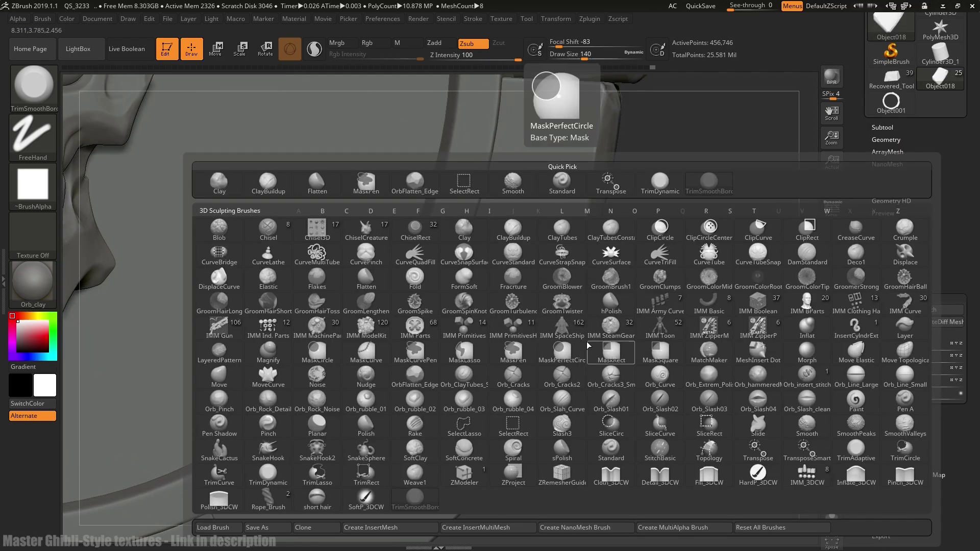
key("Escape")
key("b")
key("s")
key("t")
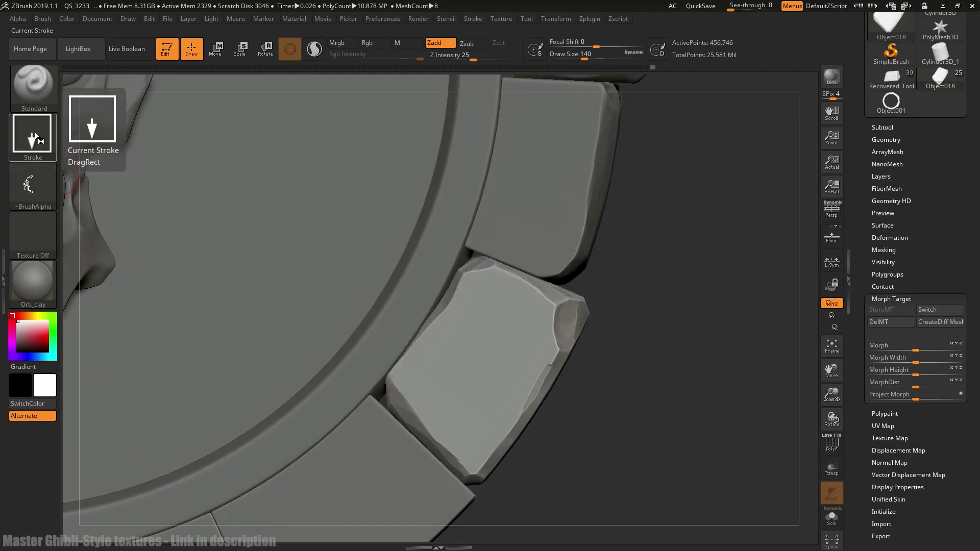
left_click(33, 187)
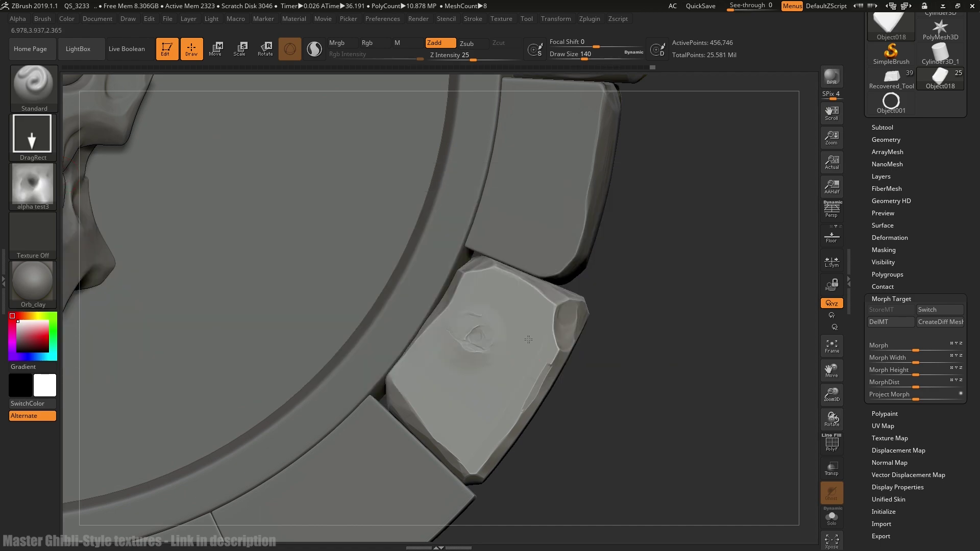
Step: Undo a first alpha stamp on the block's front face and stamp it again at Z Intensity 31
left_click_drag(460, 337, 500, 479)
key("ctrl+z")
left_click_drag(449, 368, 596, 445)
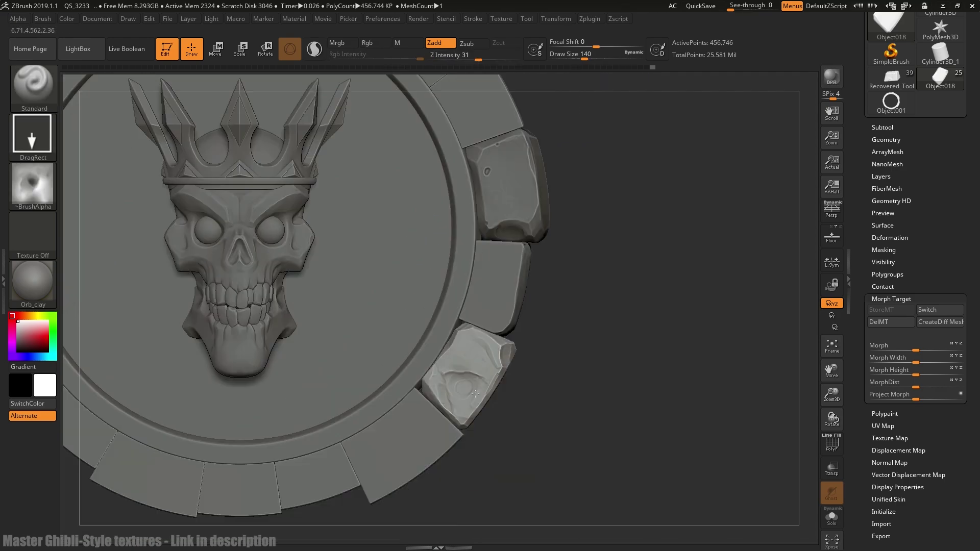
Step: Smooth and flatten the stamped ledge on the block's face using the Flatten brush at Draw Size 176
key("b")
key("f")
left_click(400, 278)
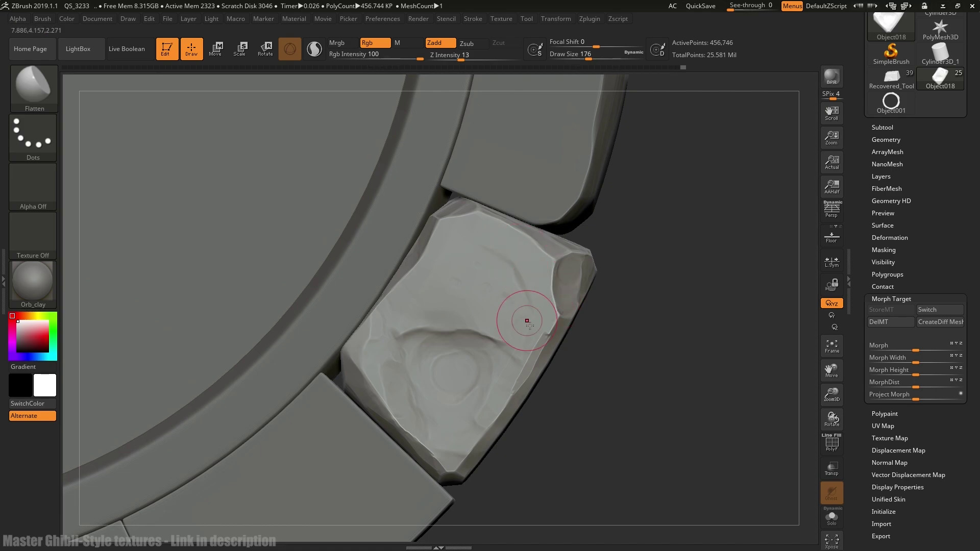
left_click_drag(435, 336, 505, 354, "shift")
left_click_drag(405, 313, 440, 309)
Step: Isolate the block and reshape the stamped ledge by alternating the OrbFlatten_Edge, Flatten and Fill_3DCW brushes at Draw Size 88 to 140
key("2")
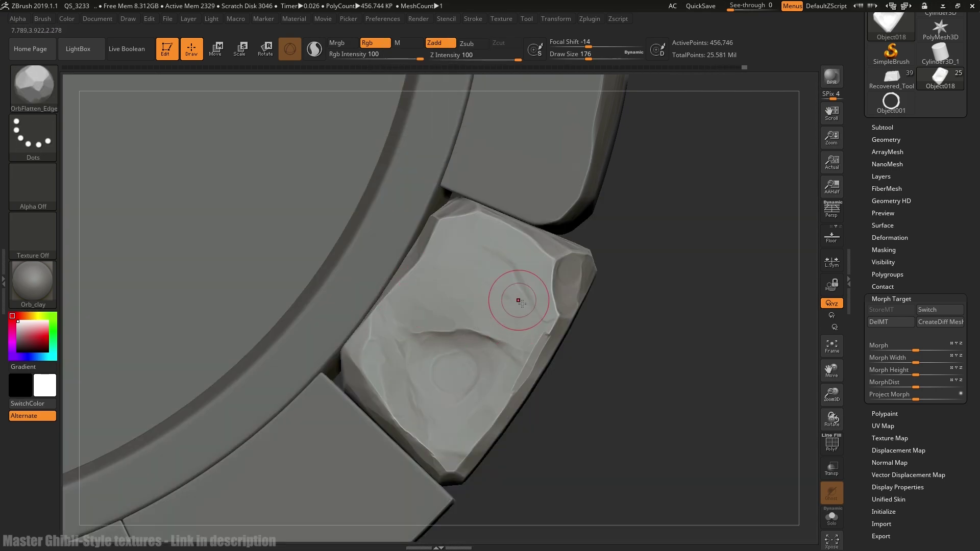
key("alt+s")
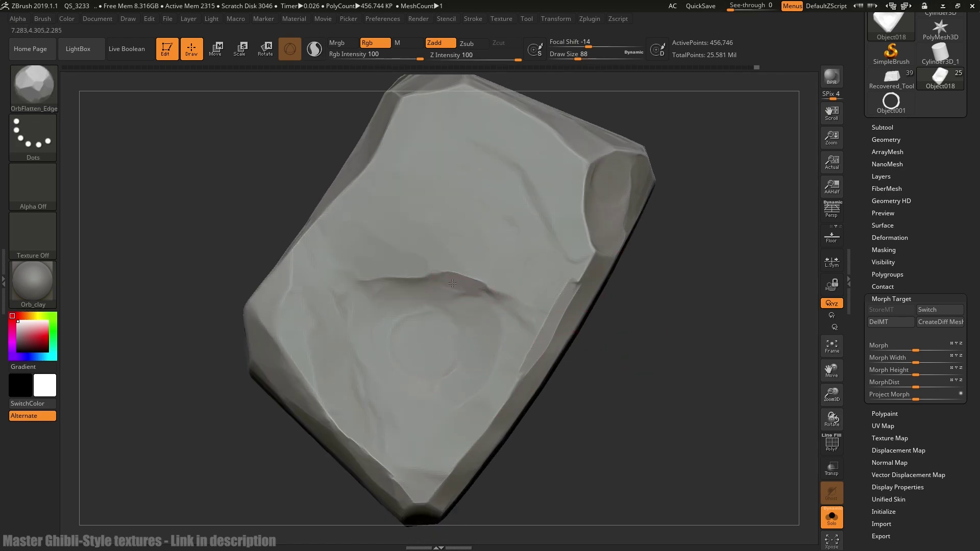
key("1")
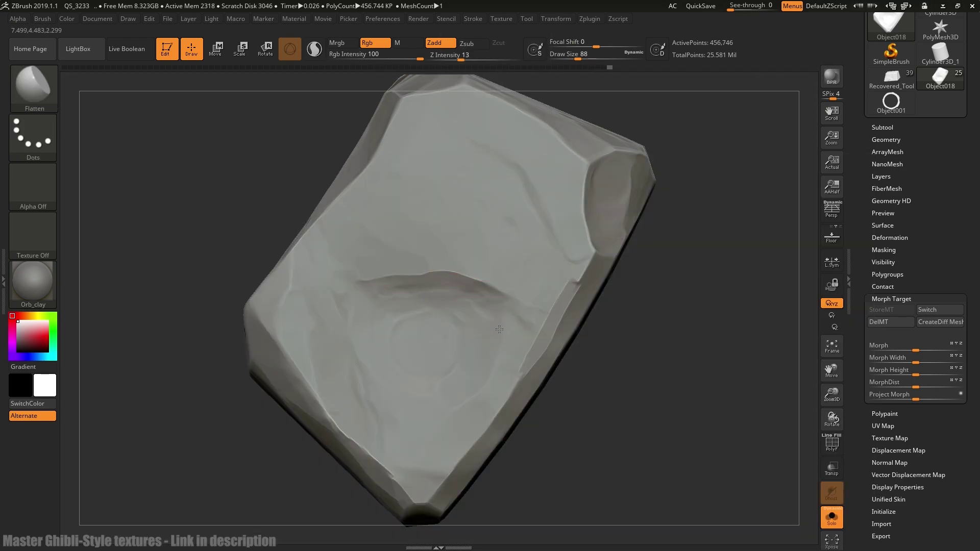
key("2")
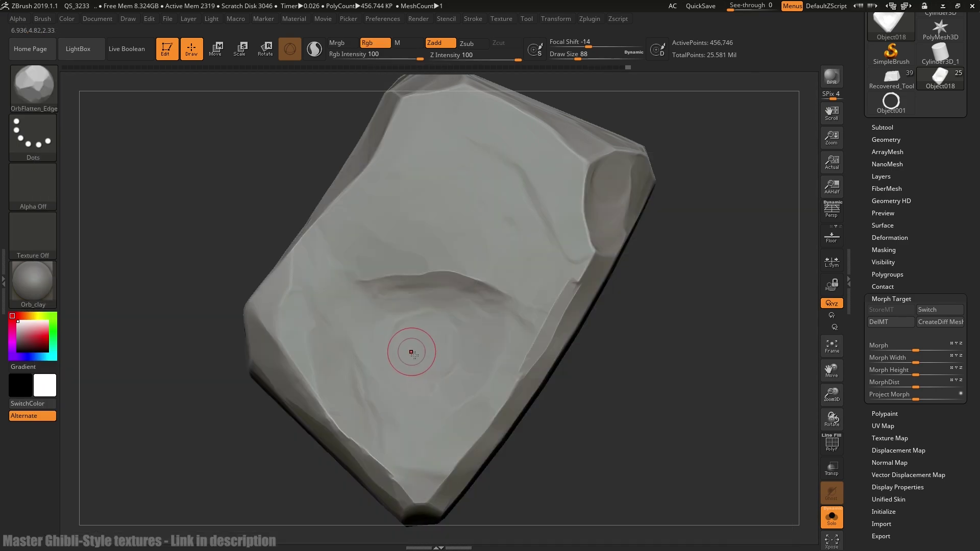
key("1")
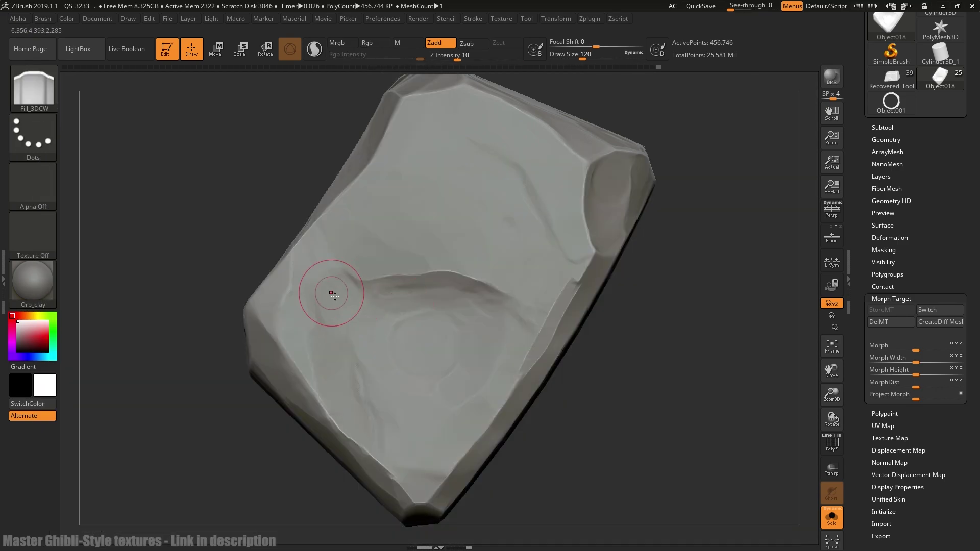
key("2")
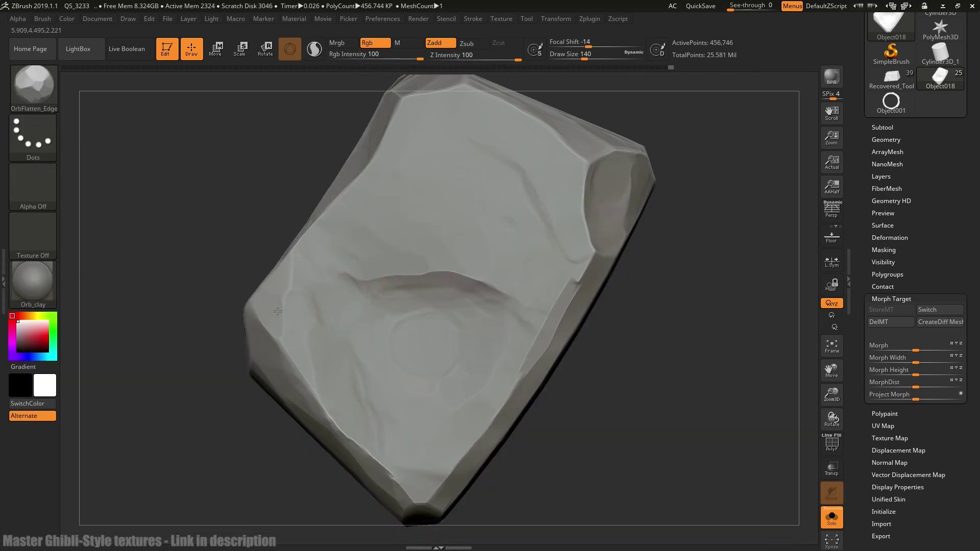
Step: Break up the round marks in the recess below the ledge with a low-intensity Morph brush and the Flatten brush at Draw Size 156
key("3")
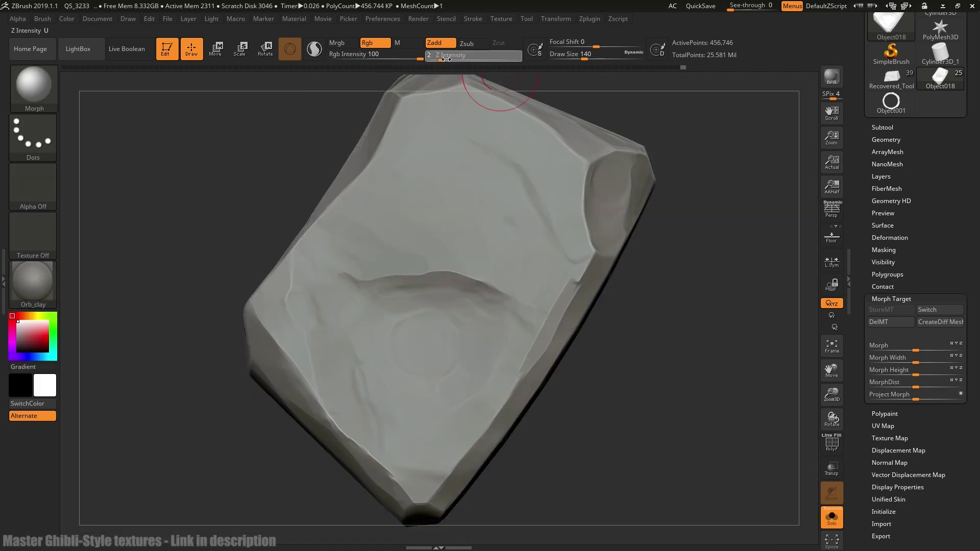
key("b")
key("f")
key("l")
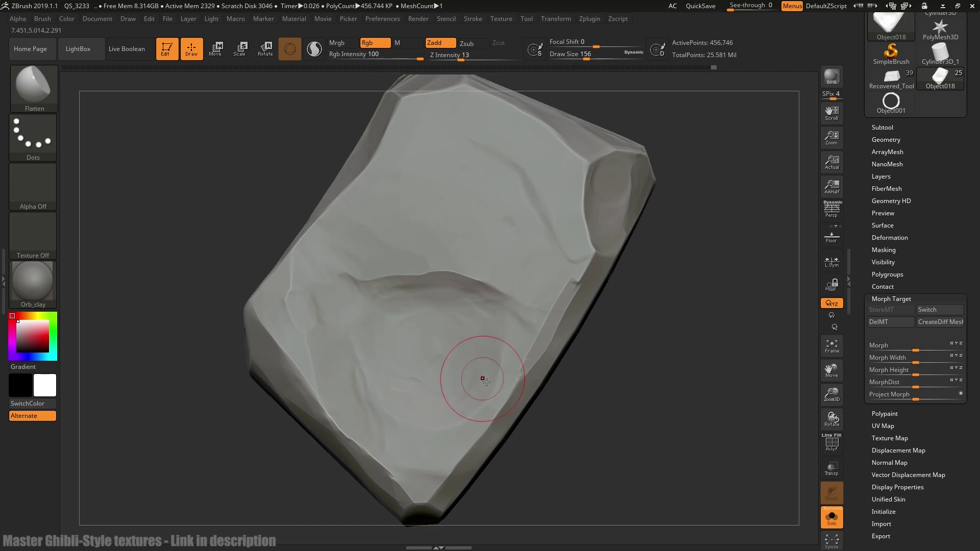
key("2")
key("1")
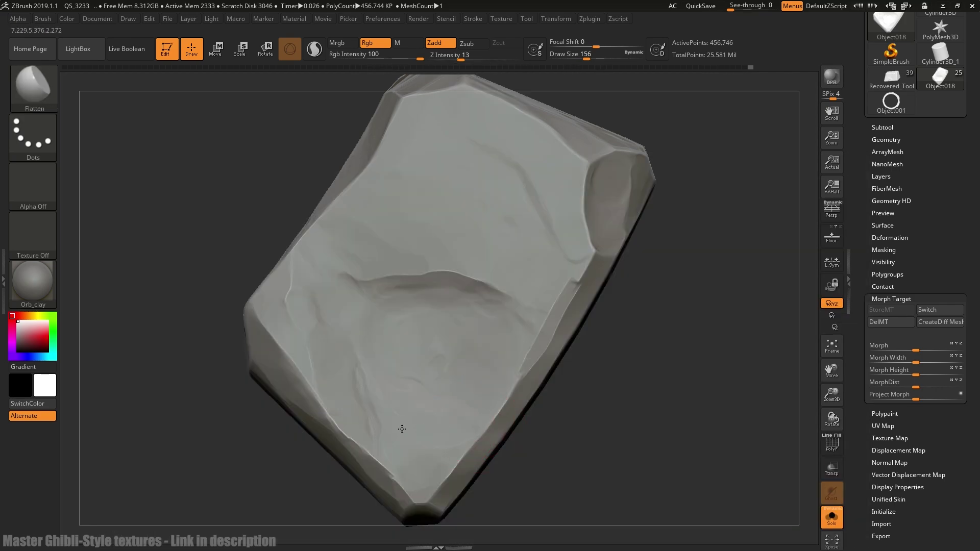
Step: Flatten the ledge across the middle of the face and curve it down the right side with OrbFlatten_Edge at Draw Size 156
mouse_move(596, 396)
left_mouse_down("alt")
mouse_move(485, 398)
mouse_move(555, 397)
left_mouse_up("alt")
left_click_drag(448, 317, 380, 321)
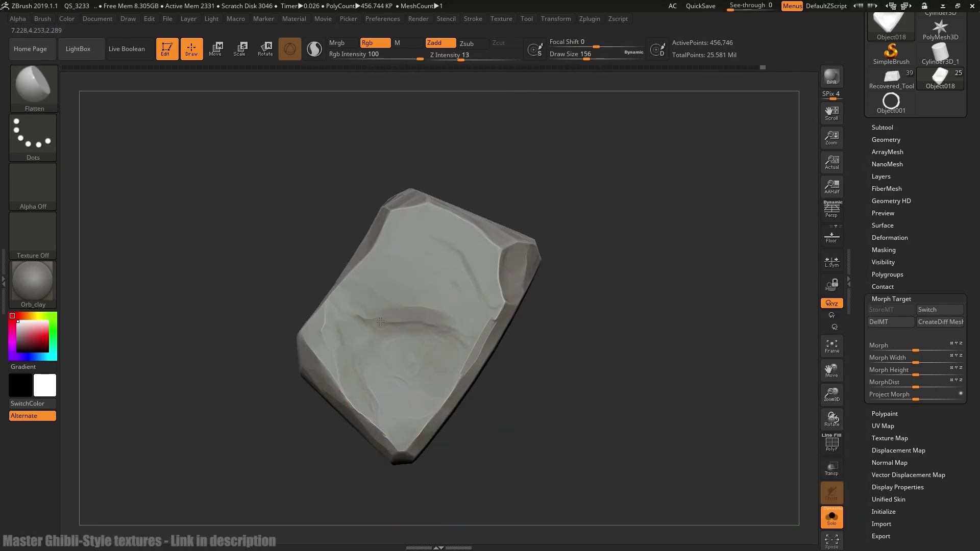
left_click_drag(445, 332, 400, 329)
left_click_drag(546, 371, 600, 372, "alt")
key("2")
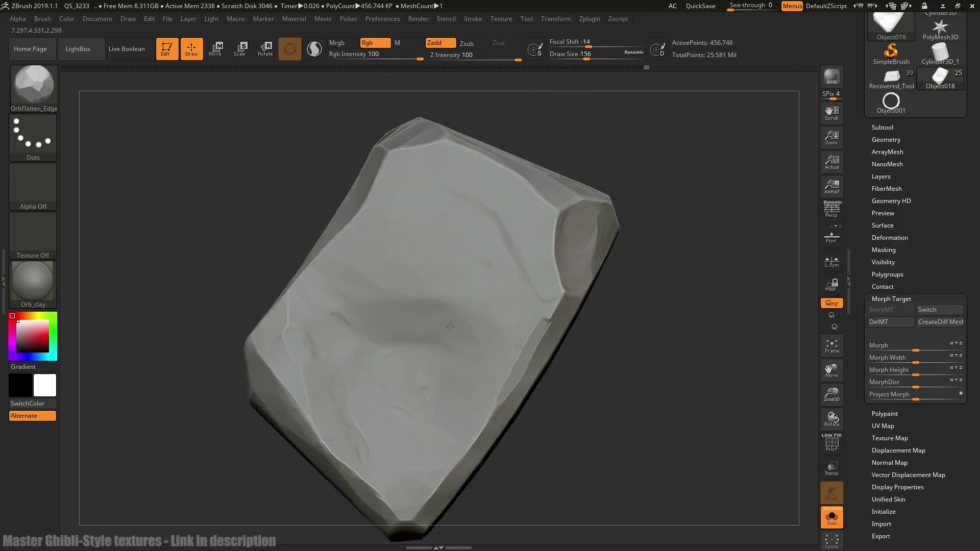
left_click_drag(502, 324, 483, 387)
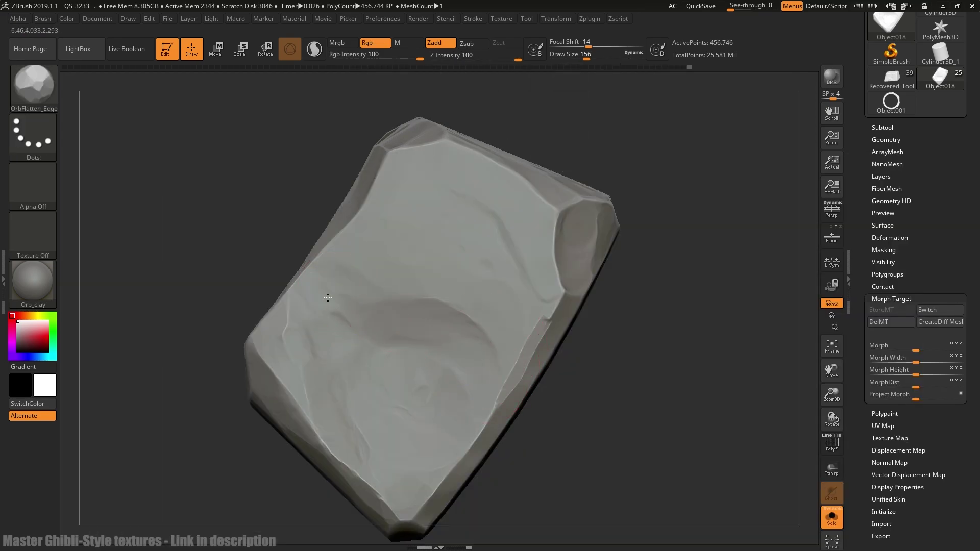
Step: Carve a second scooped recess beside the ledge at the block's left edge with the OrbFlatten_Edge brush
key("1")
mouse_move(347, 298)
left_mouse_down()
mouse_move(341, 286)
mouse_move(354, 278)
mouse_move(339, 282)
left_mouse_up()
key("2")
key("ctrl+z")
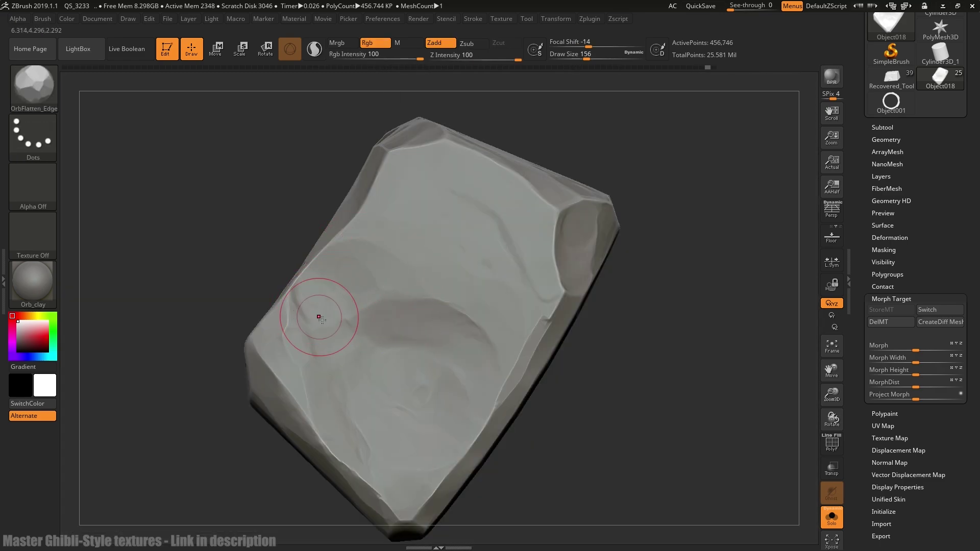
mouse_move(341, 326)
left_mouse_down()
mouse_move(339, 305)
mouse_move(352, 304)
left_mouse_up()
left_click_drag(554, 439, 547, 378, "alt")
mouse_move(546, 383)
left_mouse_down()
mouse_move(512, 397)
mouse_move(536, 375)
left_mouse_up()
left_click_drag(536, 376, 539, 408, "alt")
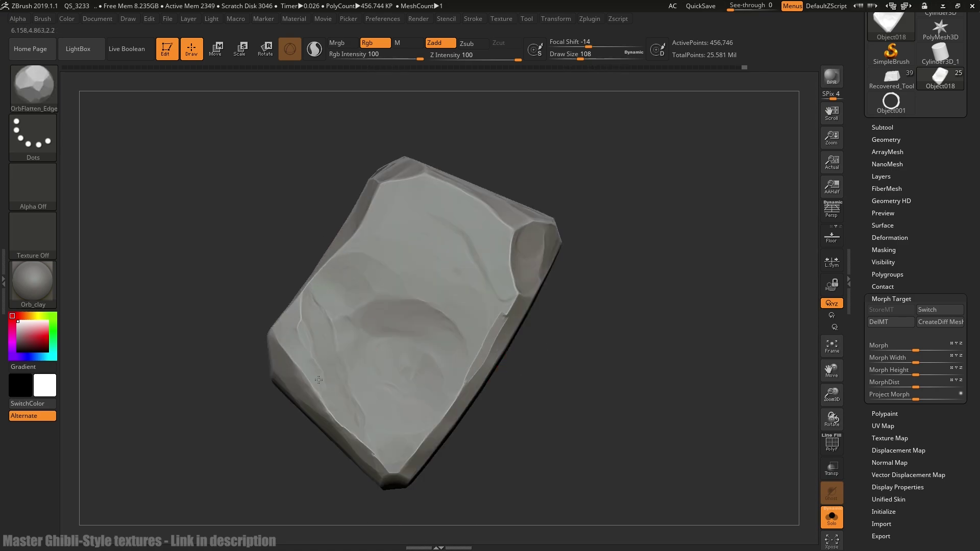
mouse_move(307, 329)
left_mouse_down()
mouse_move(304, 307)
mouse_move(319, 275)
left_mouse_up()
Step: Switch to the Morph brush with Draw Size 372 and Z Intensity 100
key("b")
key("m")
key("o")
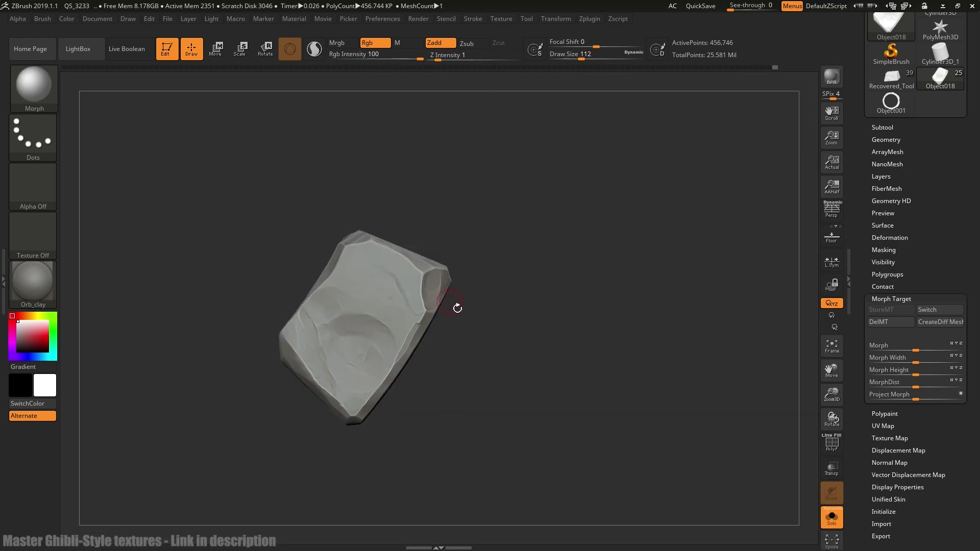
key("bracketright")
key("bracketright")
key("bracketright")
left_click_drag(442, 60, 519, 60)
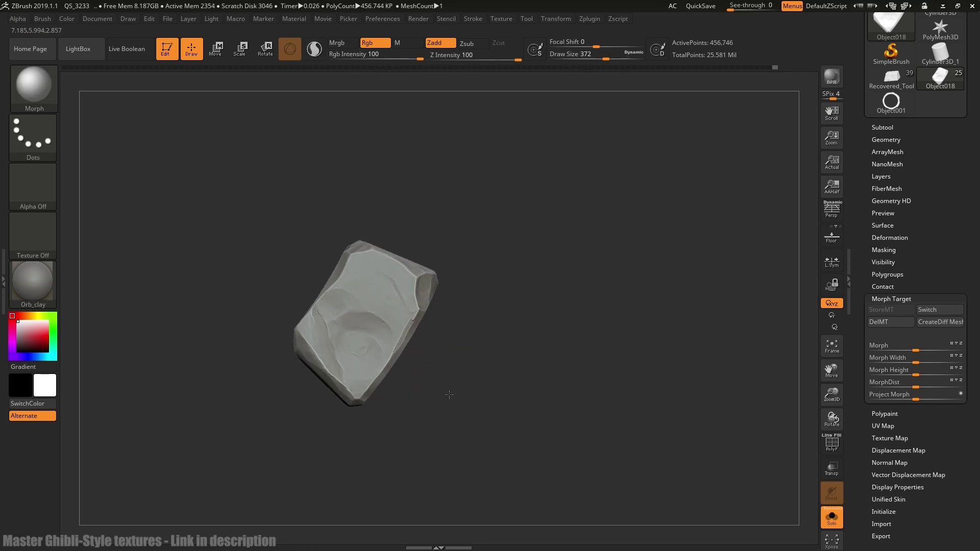
Step: Try the Polish deformation on the whole block at different strengths
scroll(875, 236, "down", 5)
scroll(875, 236, "up", 8)
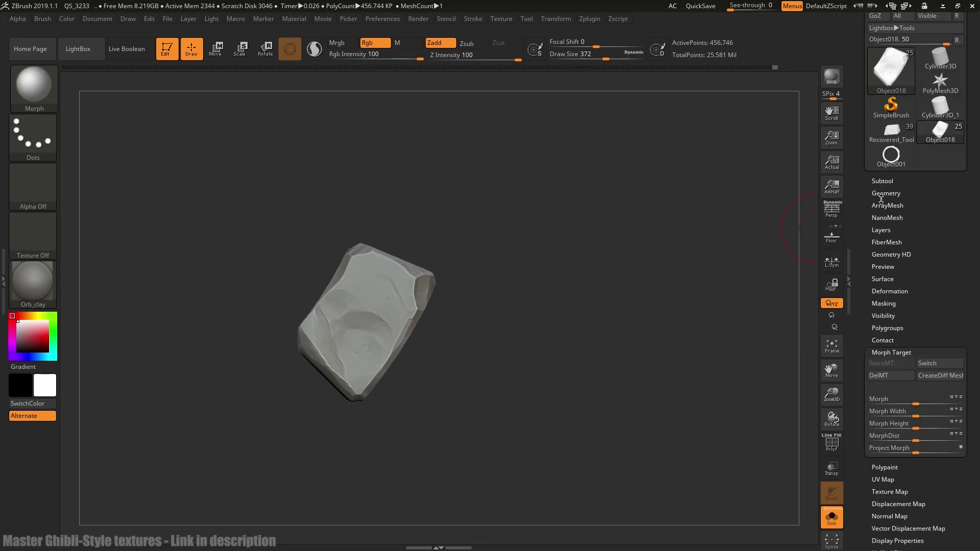
scroll(871, 309, "down", 2)
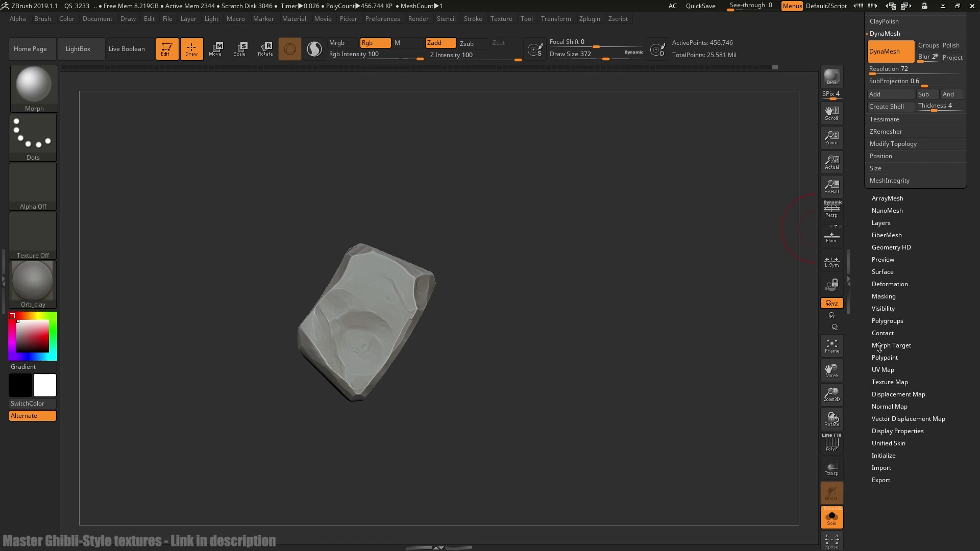
left_click(881, 289)
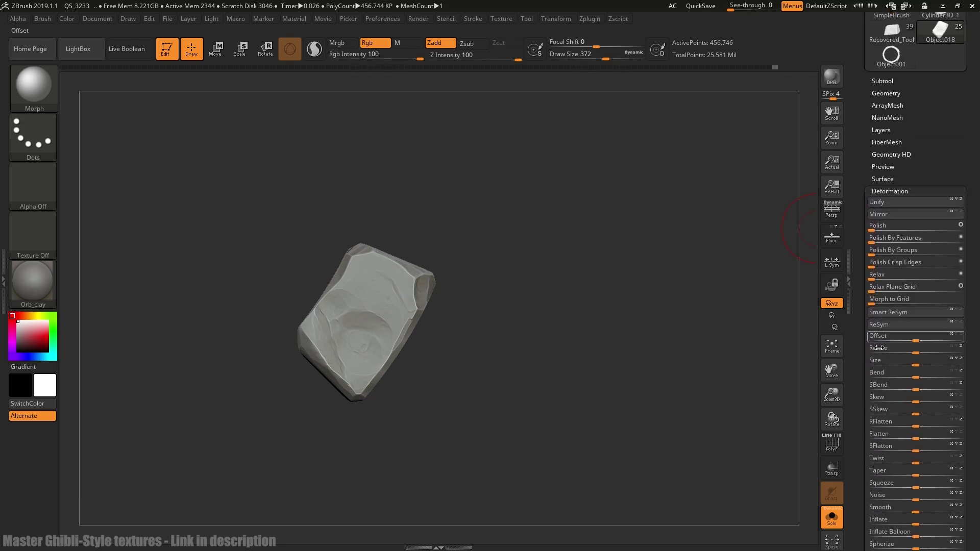
left_click_drag(879, 233, 963, 228)
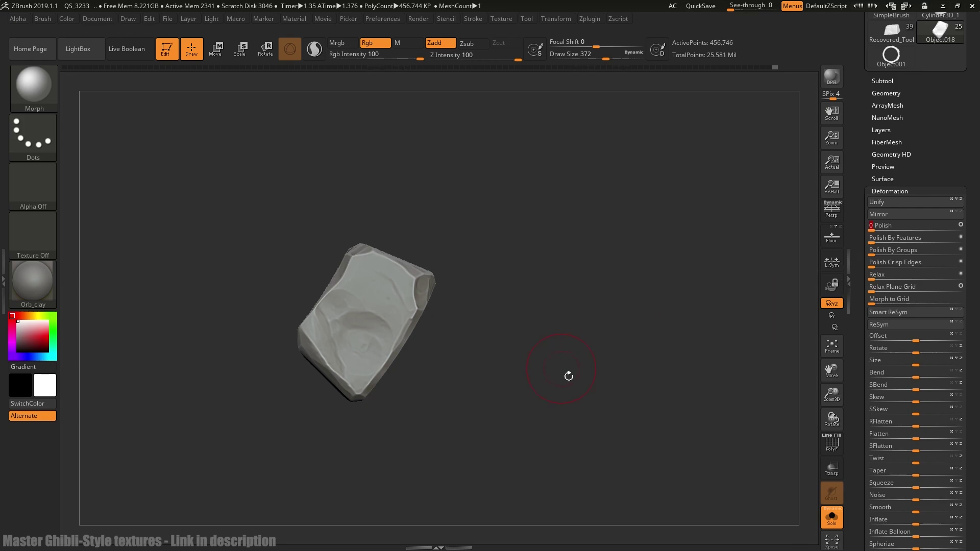
left_click_drag(482, 385, 683, 381, "alt")
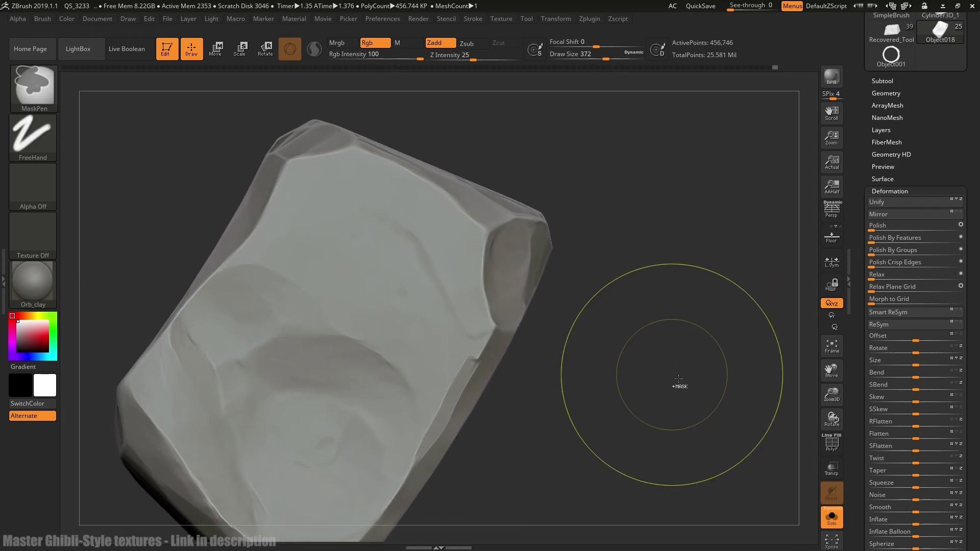
left_click_drag(870, 232, 879, 230)
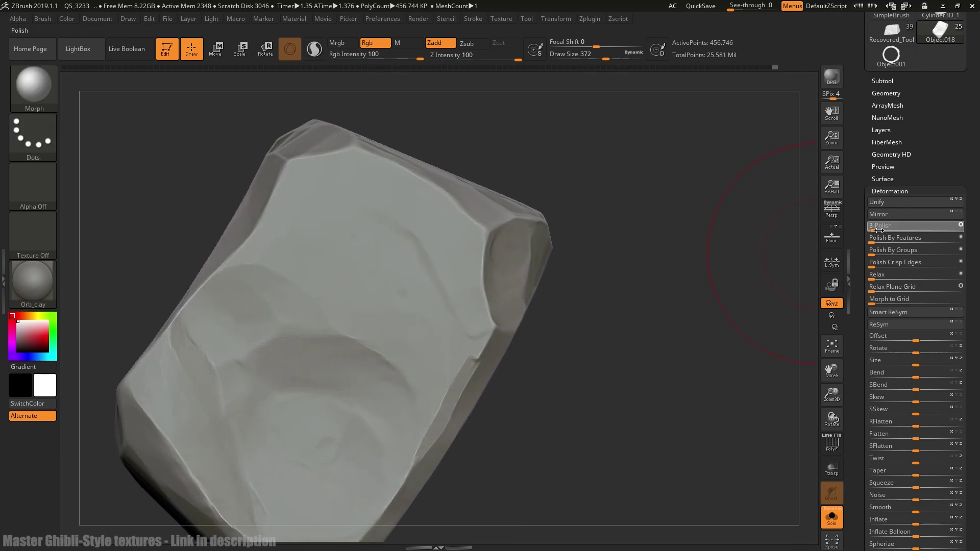
key("ctrl+z")
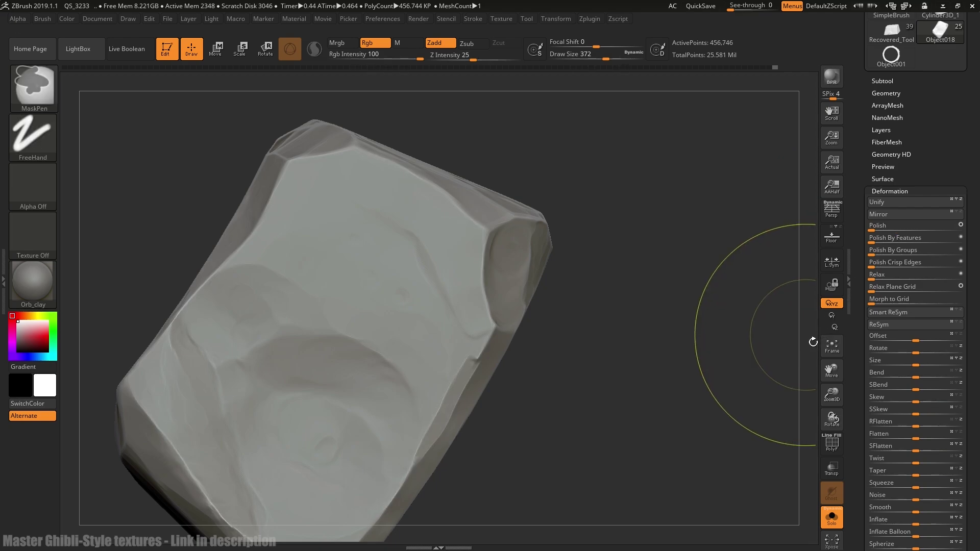
left_click_drag(871, 232, 896, 233)
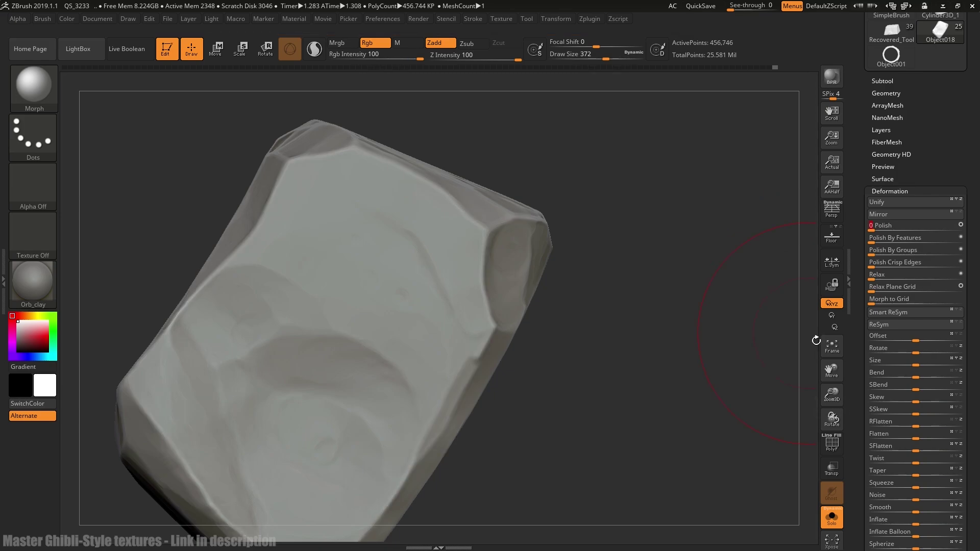
left_click_drag(669, 344, 499, 331, "alt")
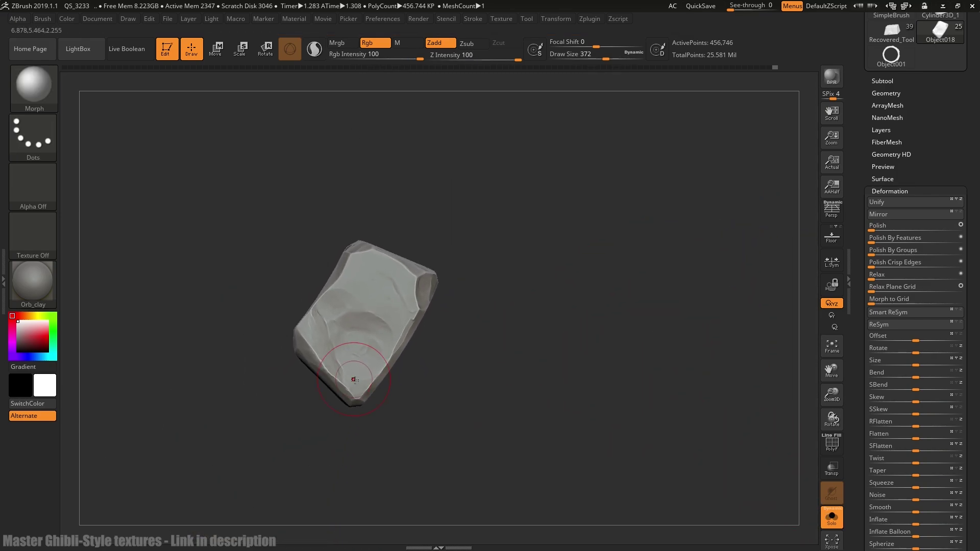
Step: Restore the lower part of the face to the stored morph target and soften the resulting ridge with Flatten at Draw Size 160
mouse_move(356, 351)
left_mouse_down()
mouse_move(369, 340)
mouse_move(365, 321)
mouse_move(331, 316)
mouse_move(365, 356)
mouse_move(336, 364)
mouse_move(357, 385)
mouse_move(307, 341)
mouse_move(304, 354)
mouse_move(320, 337)
left_mouse_up()
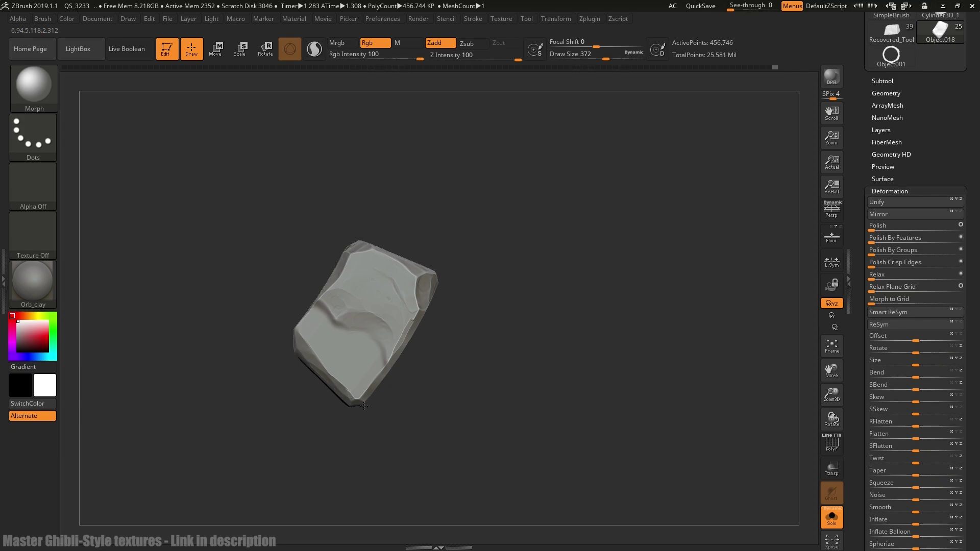
left_click_drag(419, 401, 477, 403, "alt")
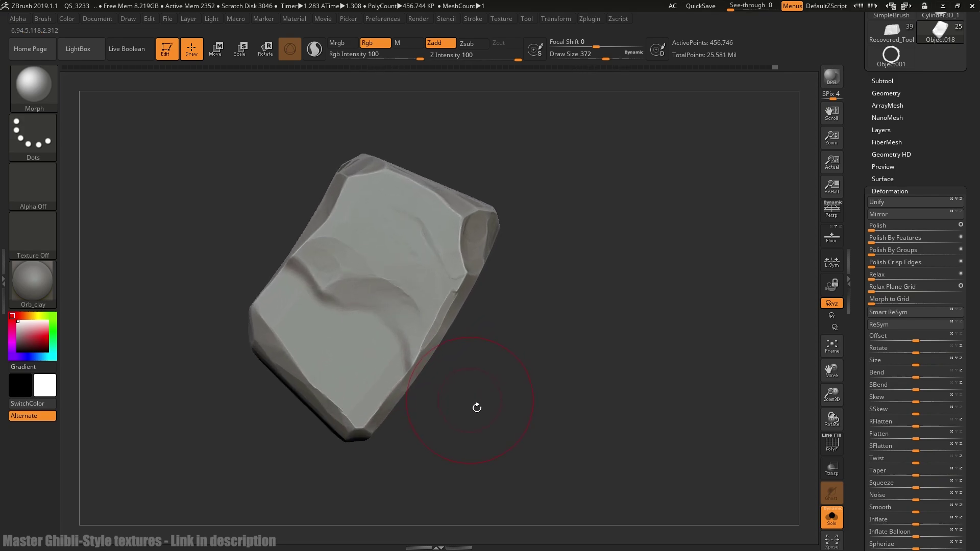
key("b")
key("o")
left_click(453, 406)
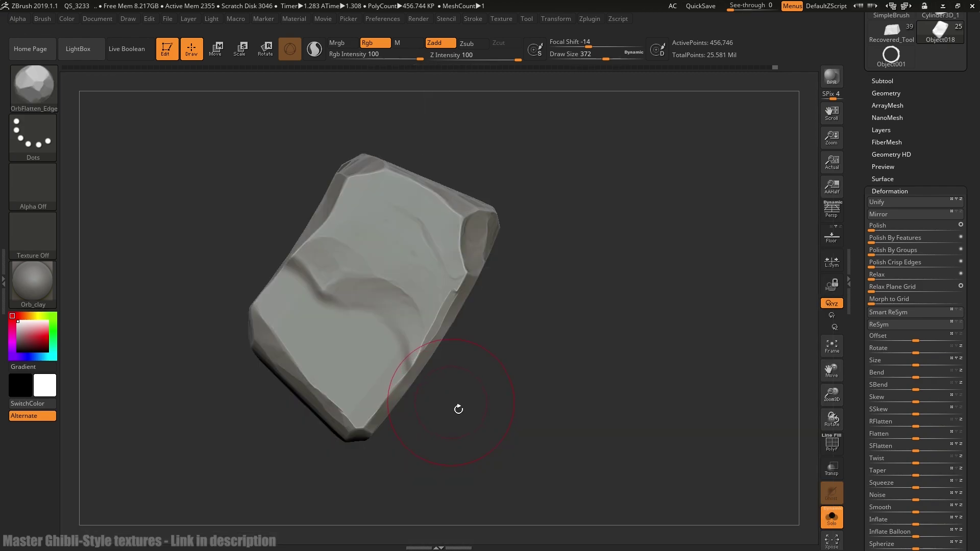
key("b")
key("f")
key("l")
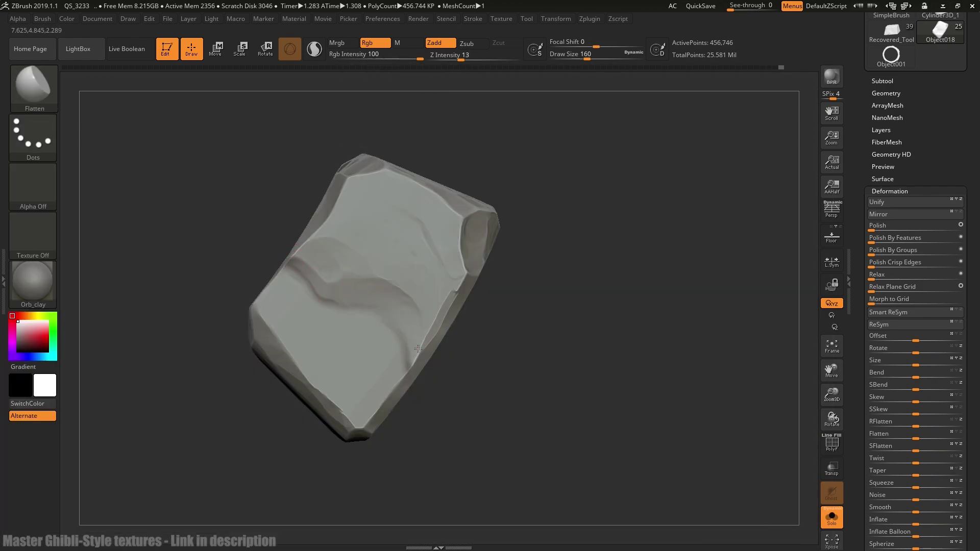
Step: Stamp another stone alpha on the block's lower face with the Standard DragRect brush at Z Intensity 31, and expand the Morph Target settings
key("b")
key("s")
key("t")
left_click(33, 184)
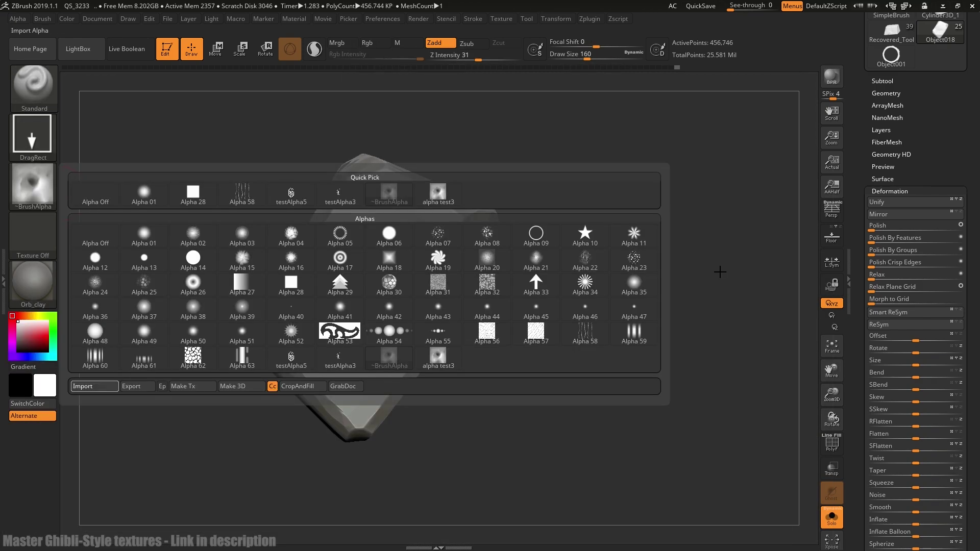
left_click(72, 193)
mouse_move(335, 355)
left_mouse_down()
mouse_move(276, 352)
mouse_move(247, 337)
mouse_move(383, 344)
left_mouse_up()
left_click(32, 184)
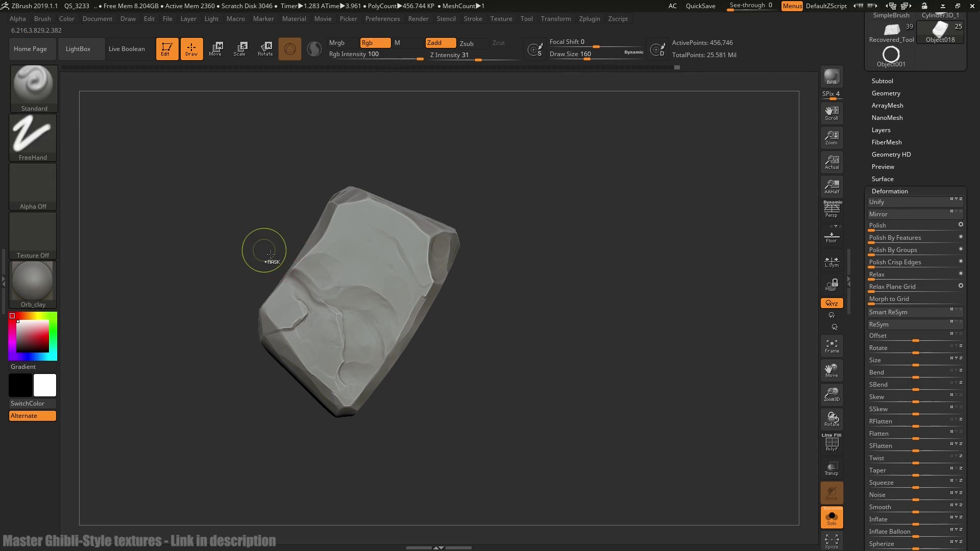
left_click(889, 191)
left_click(891, 252)
left_click_drag(472, 389, 449, 367)
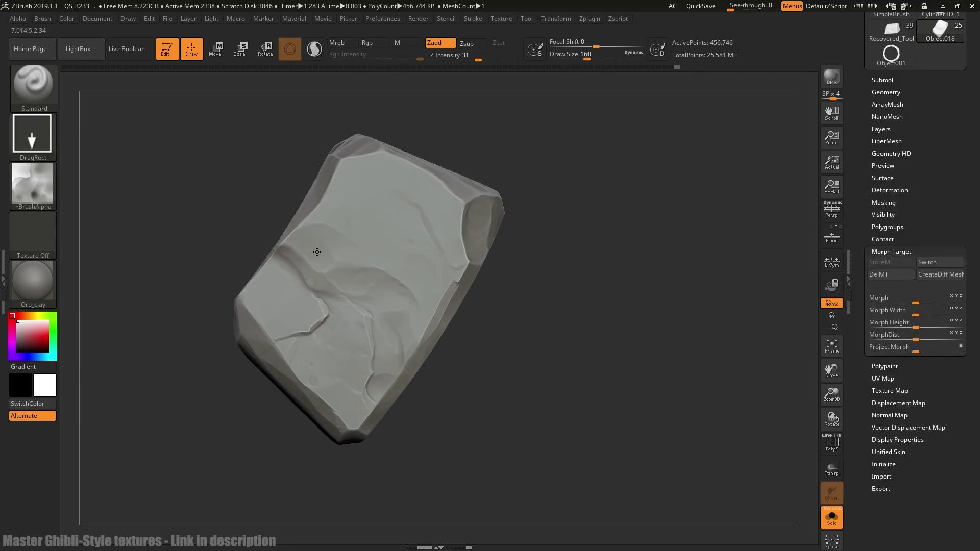
Step: Flatten and smooth the chipped edges of the new stamp on the lower face with the Flatten brush at Draw Size 68
key("b")
key("f")
key("3")
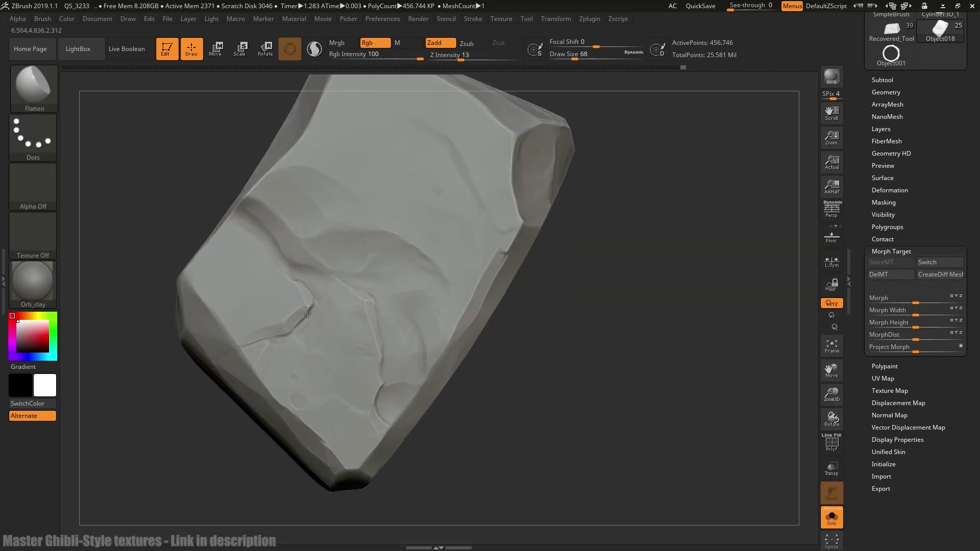
key("b")
key("f")
key("l")
left_click_drag(385, 396, 392, 424)
left_click_drag(392, 424, 386, 403, "shift")
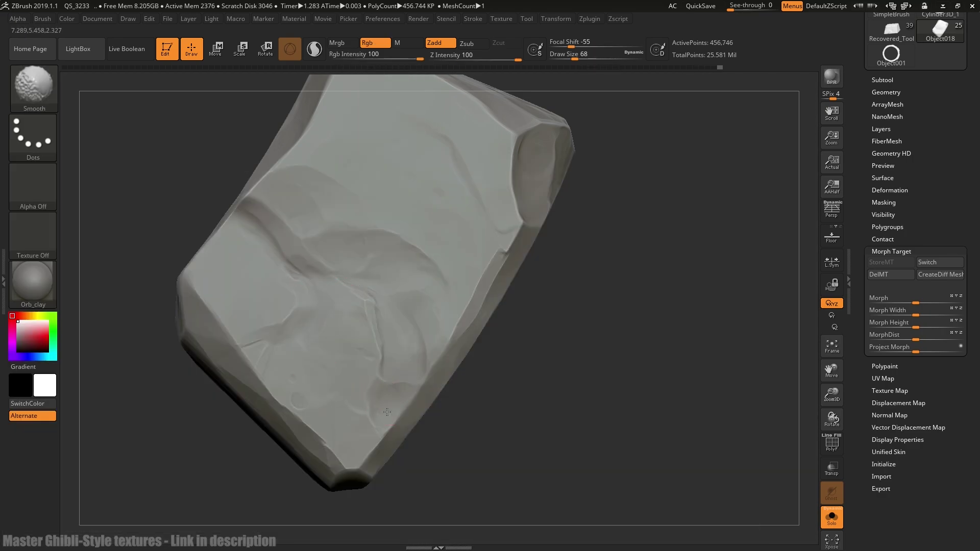
Step: Fill in the crack running down the lower face with the Fill_3DCW brush at Draw Size 68
mouse_move(516, 358)
left_mouse_down("alt")
mouse_move(519, 378)
mouse_move(499, 338)
left_mouse_up("alt")
key("b")
key("f")
key("3")
left_click_drag(388, 383, 382, 350)
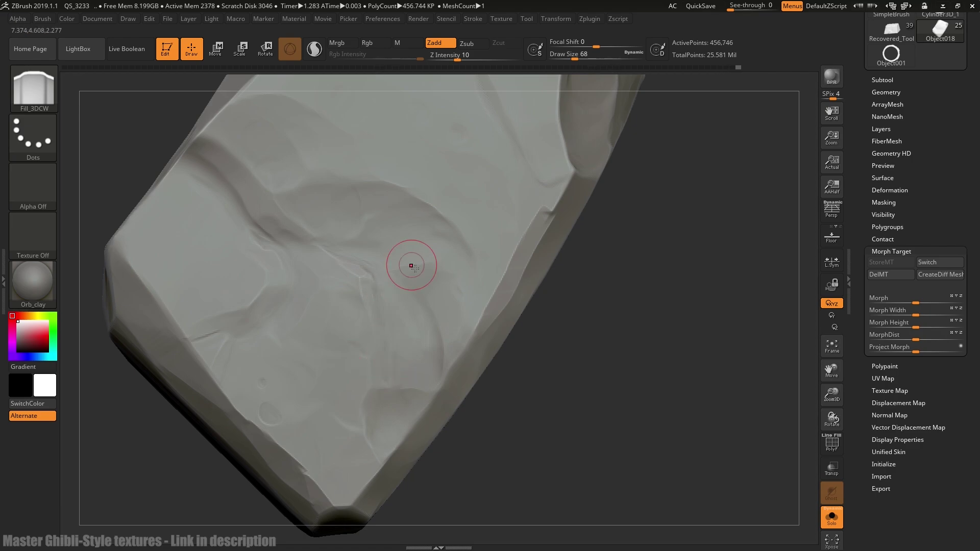
Step: Flatten the chipped lower face with the OrbFlatten_Edge brush at Draw Size 84, and turn off solo display for the block
key("b")
key("o")
key("f")
left_click_drag(373, 296, 397, 357)
left_click_drag(406, 309, 417, 342)
left_click_drag(612, 388, 607, 327, "alt")
left_click(832, 518)
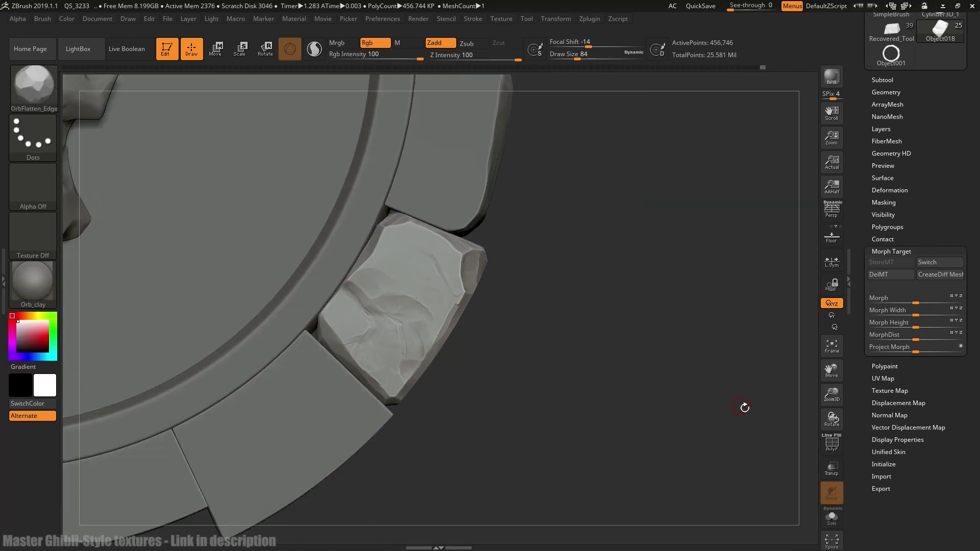
Step: Fade the stamped detail on the block's face toward the stored morph target using the Morph brush at a very low Z Intensity
mouse_move(744, 407)
left_mouse_down()
mouse_move(582, 341)
mouse_move(587, 373)
left_mouse_up()
key("b")
key("m")
key("o")
left_click_drag(577, 58, 587, 58)
left_click(429, 58)
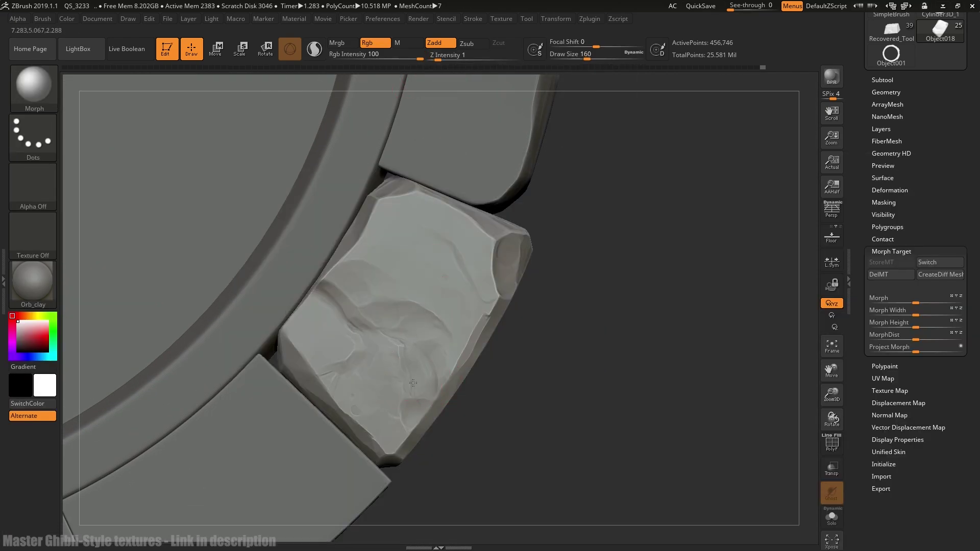
key("ctrl")
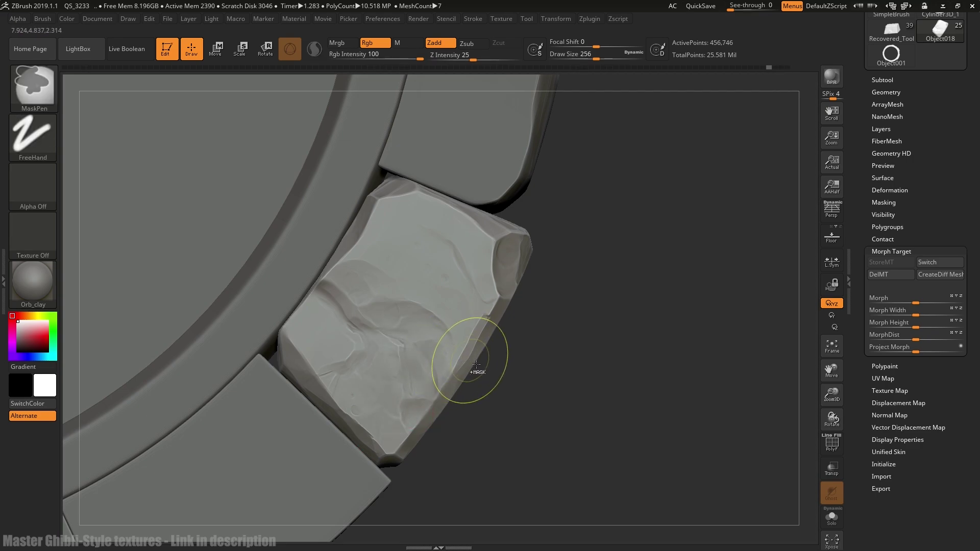
Step: Soften the block's face with the Flatten brush at Draw Size 168 and Z Intensity 13
key("b")
key("f")
key("l")
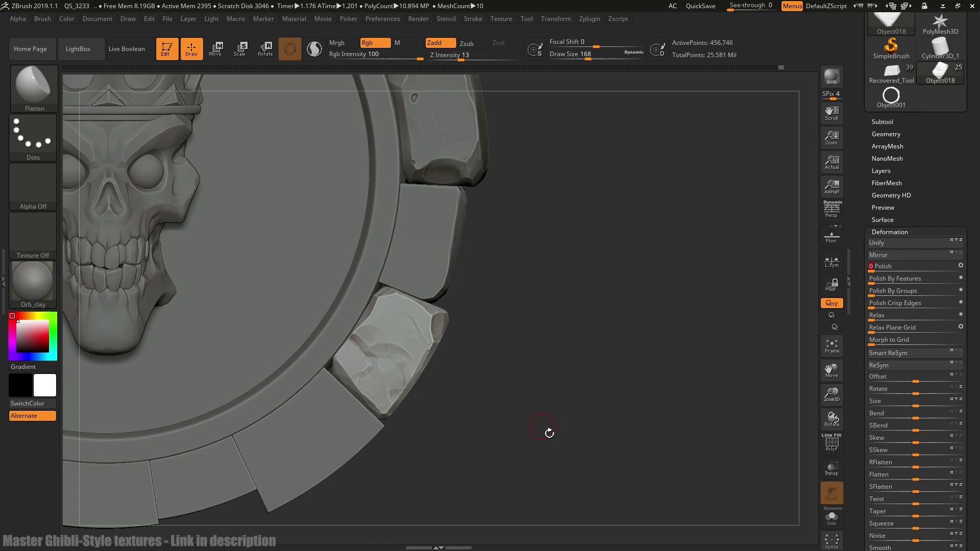
mouse_move(549, 431)
left_mouse_down("alt")
mouse_move(490, 329)
mouse_move(496, 323)
mouse_move(497, 340)
left_mouse_up("alt")
Step: Rework the chipped area of the face with the Clay and OrbFlatten_Edge brushes, and even it out with Flatten at Z Intensity 13
key("b")
key("c")
key("l")
left_click_drag(376, 353, 398, 364)
key("b")
key("o")
key("f")
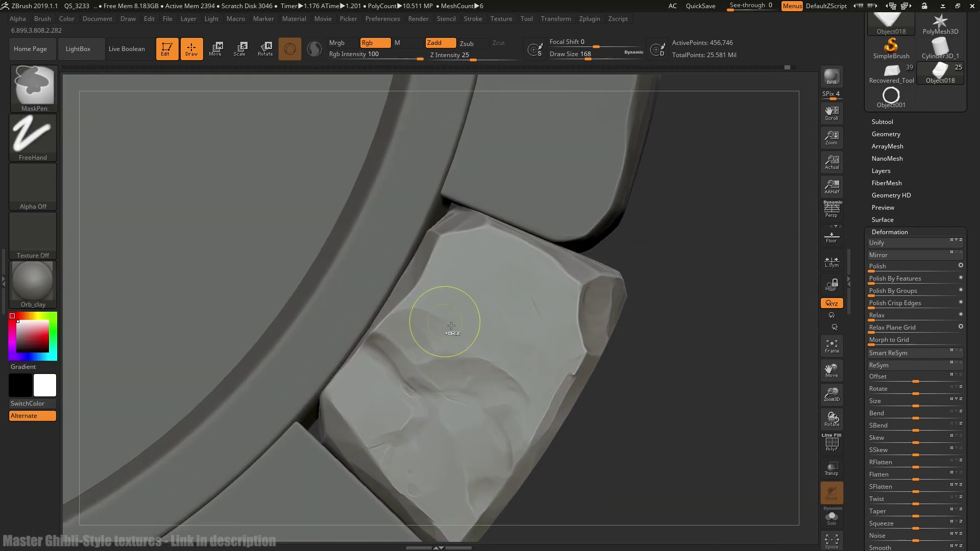
key("b")
key("f")
key("l")
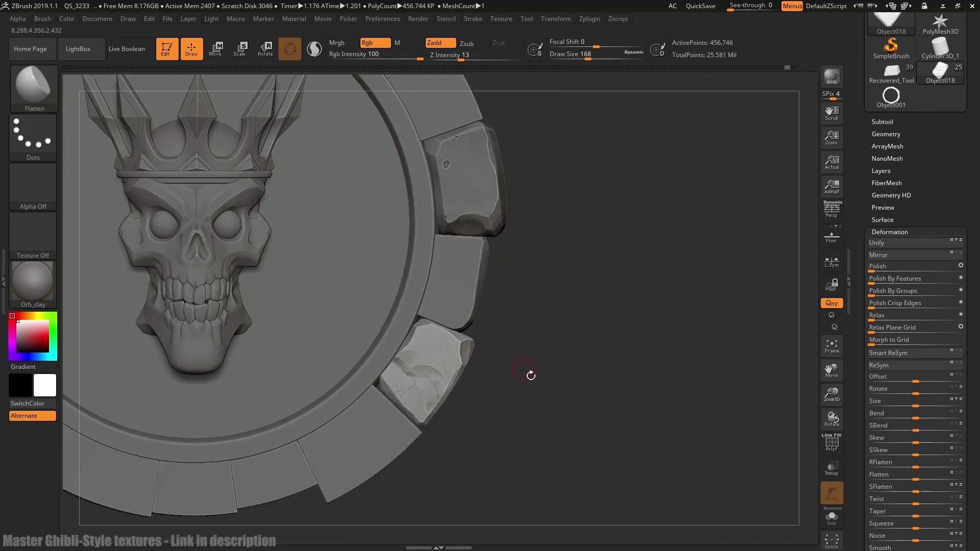
left_click_drag(530, 372, 579, 378, "alt")
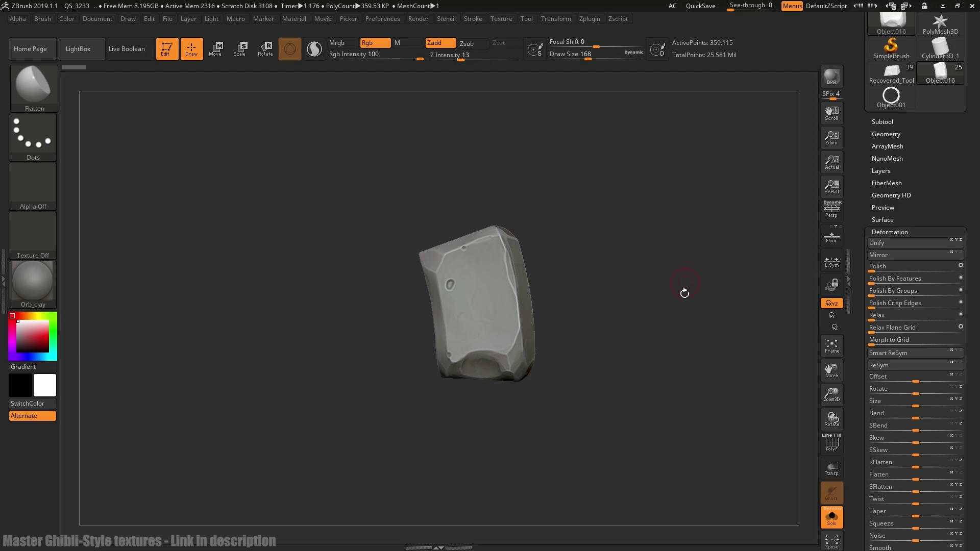
Step: Select the Orb_Cracks brush and try diagonal crack strokes across the front face of the isolated block with the round hole
left_click_drag(576, 321, 592, 281)
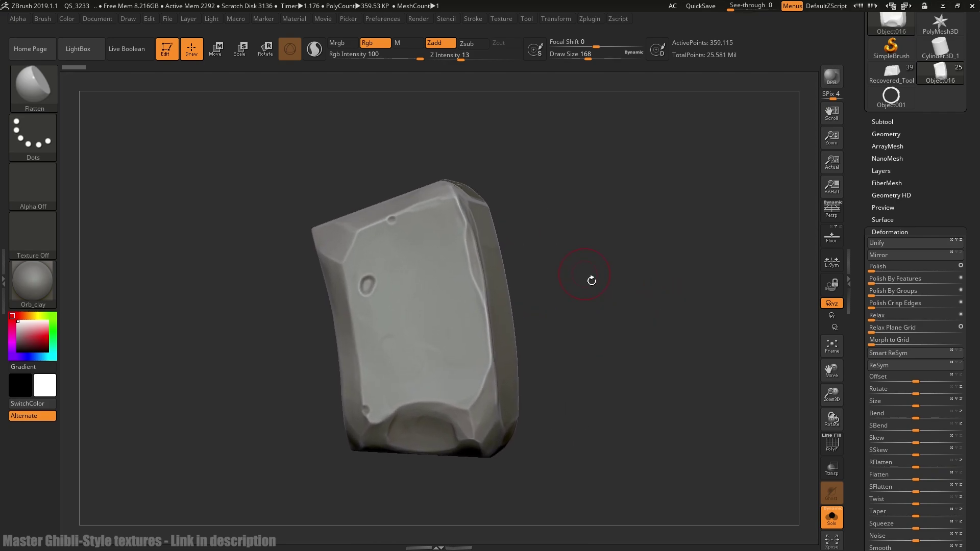
key("b")
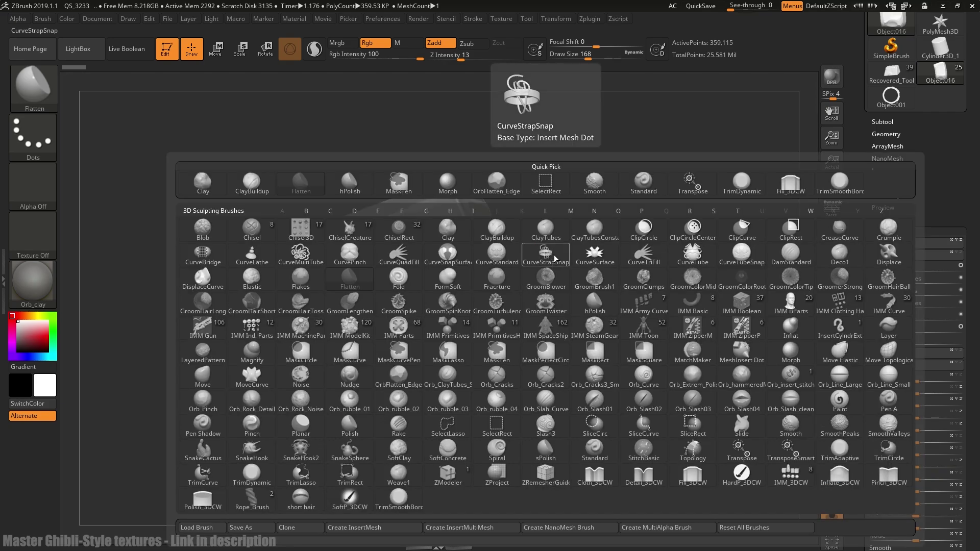
key("o")
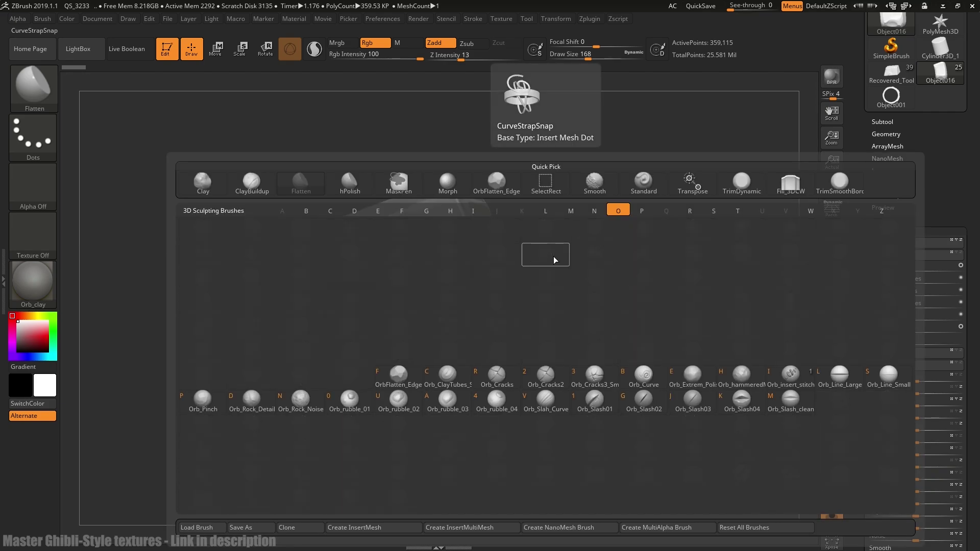
left_click(503, 381)
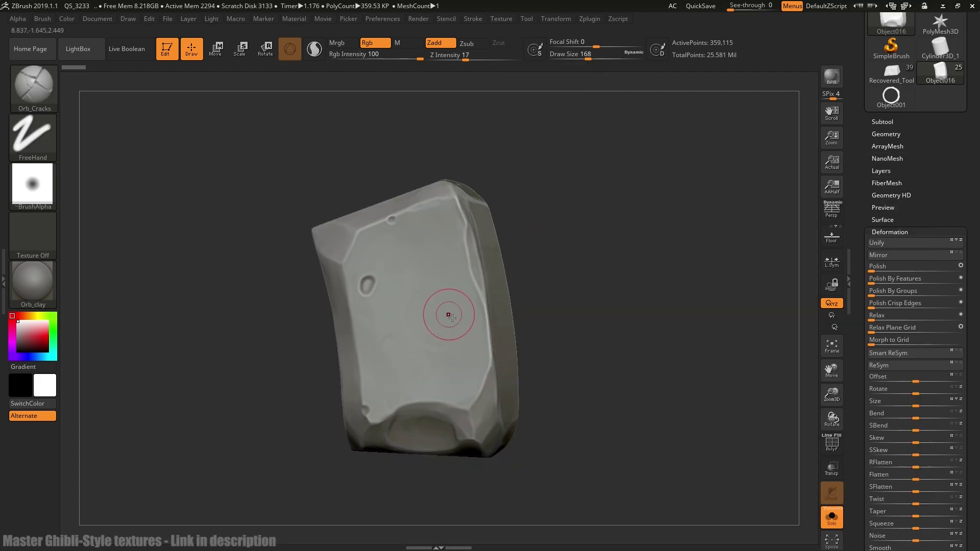
left_click_drag(567, 258, 558, 287)
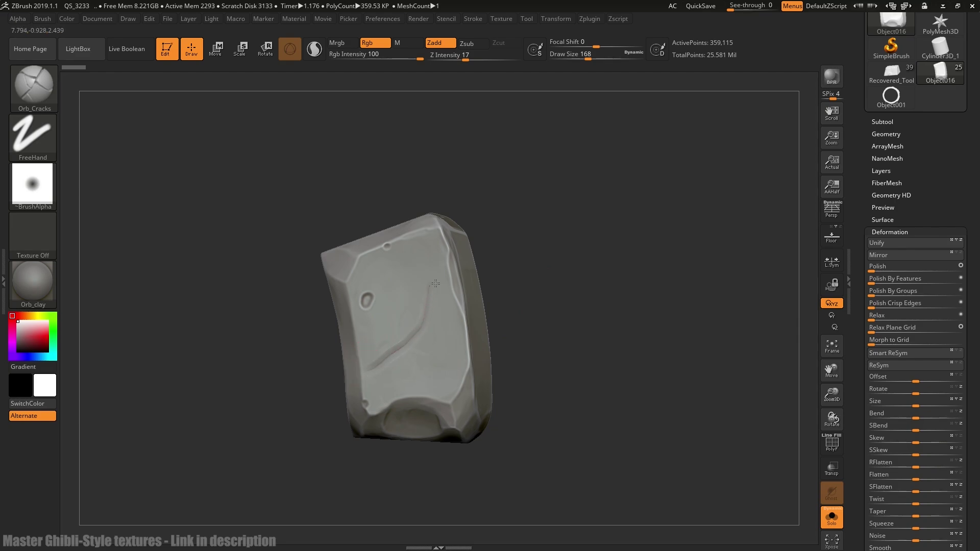
left_click_drag(485, 240, 361, 372, "shift")
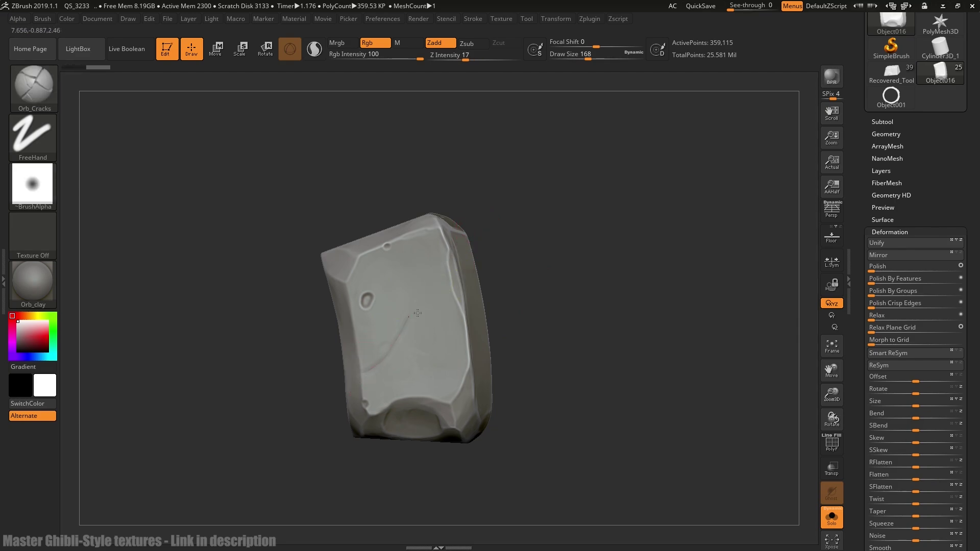
left_click_drag(448, 295, 368, 368, "shift")
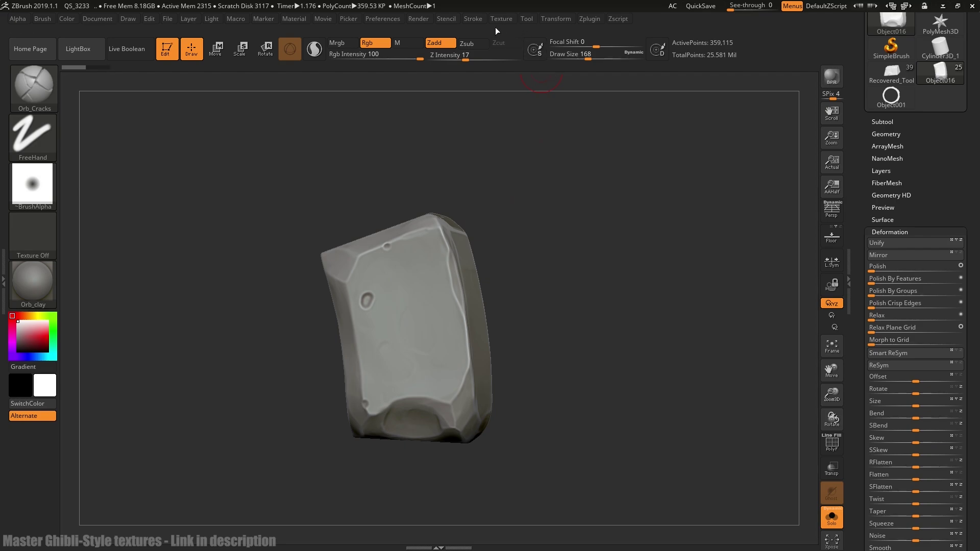
Step: Adjust the Lazy Mouse settings for Orb_Cracks and test longer crack strokes across the block's face, undoing each one
left_click(473, 19)
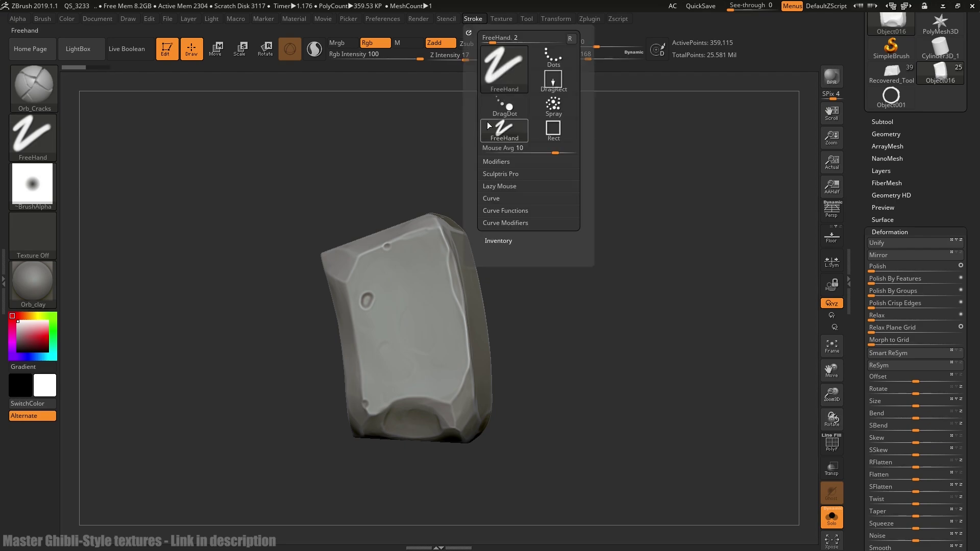
left_click(500, 188)
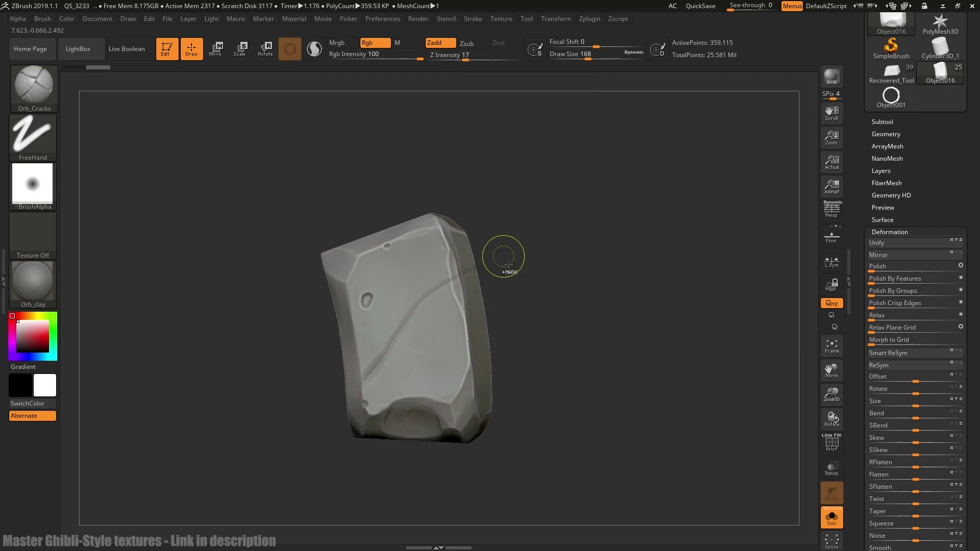
key("ctrl+z")
left_click(475, 20)
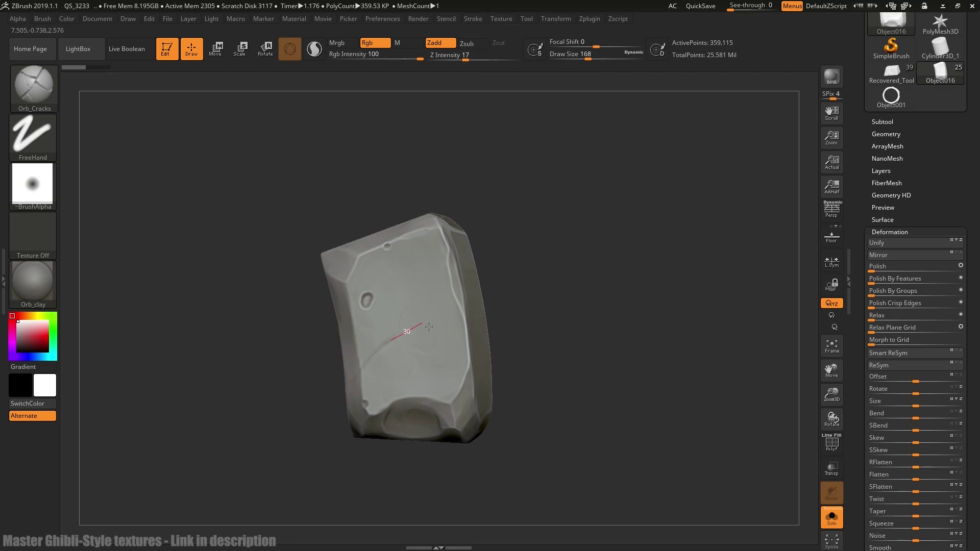
left_click_drag(462, 326, 490, 312)
key("ctrl+z")
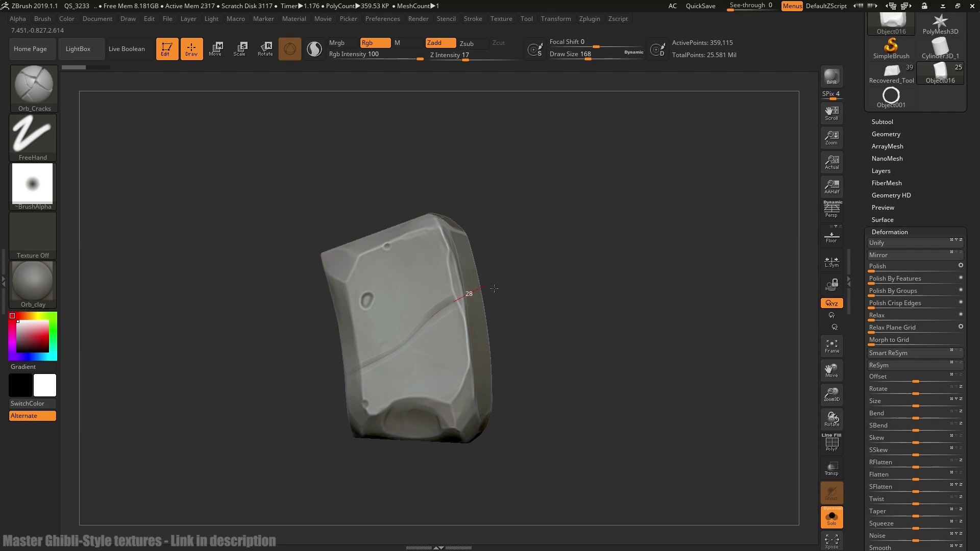
key("ctrl+z")
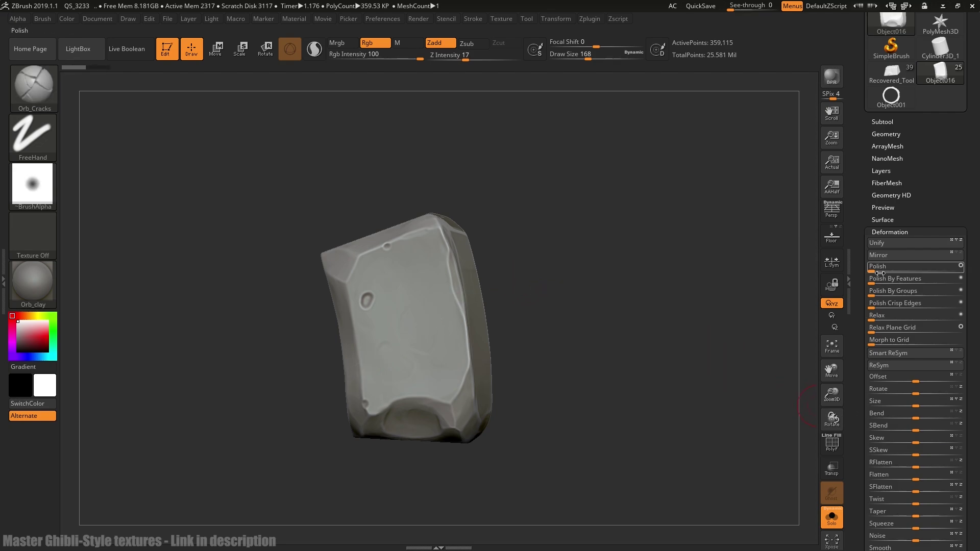
Step: Store the uncracked block's current shape as its morph target
left_click(886, 233)
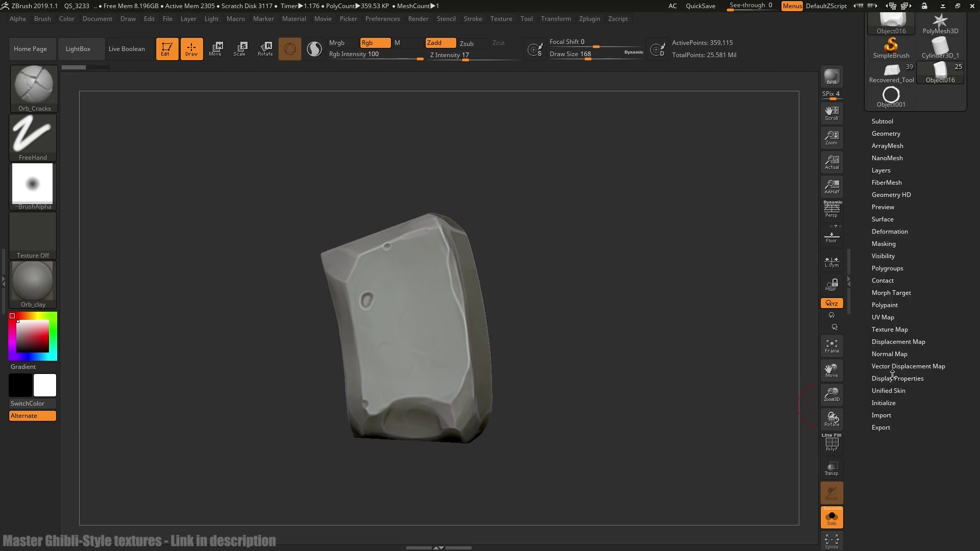
left_click(886, 293)
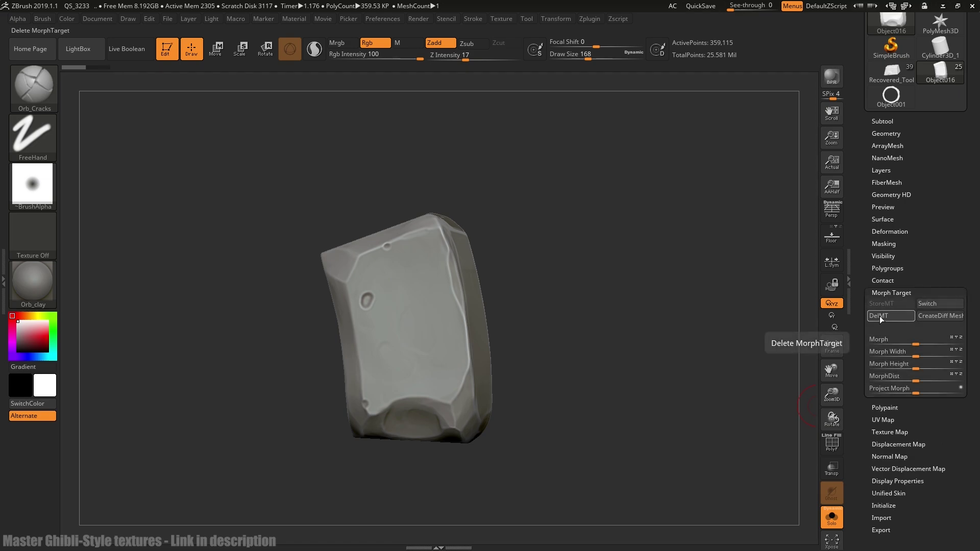
left_click(884, 304)
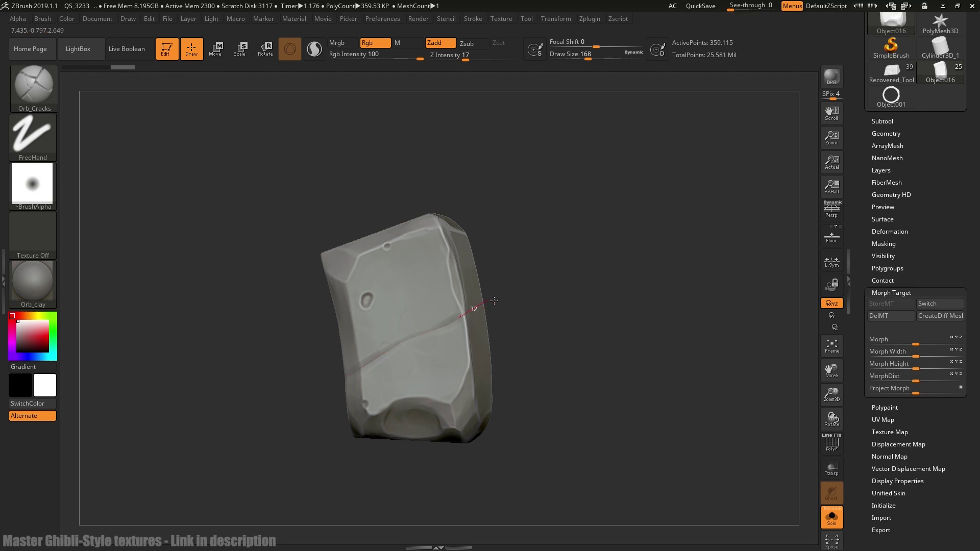
Step: Carve a curved crack across the block's lower face and onto its side with Orb_Cracks, deepening it by repeating the stroke
left_click_drag(494, 301, 505, 292)
key("ctrl+z")
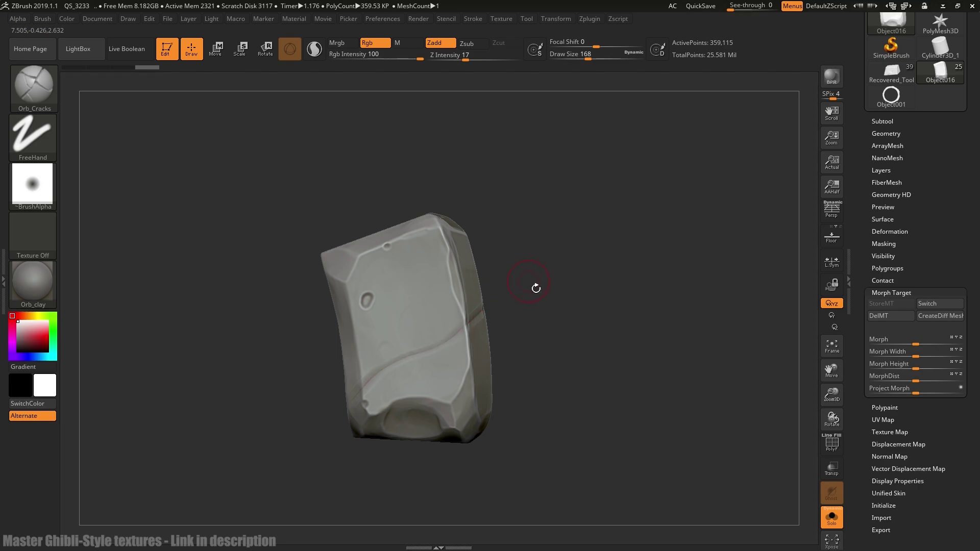
key("ctrl+shift+z")
key("ctrl+shift+z")
key("ctrl+shift+z")
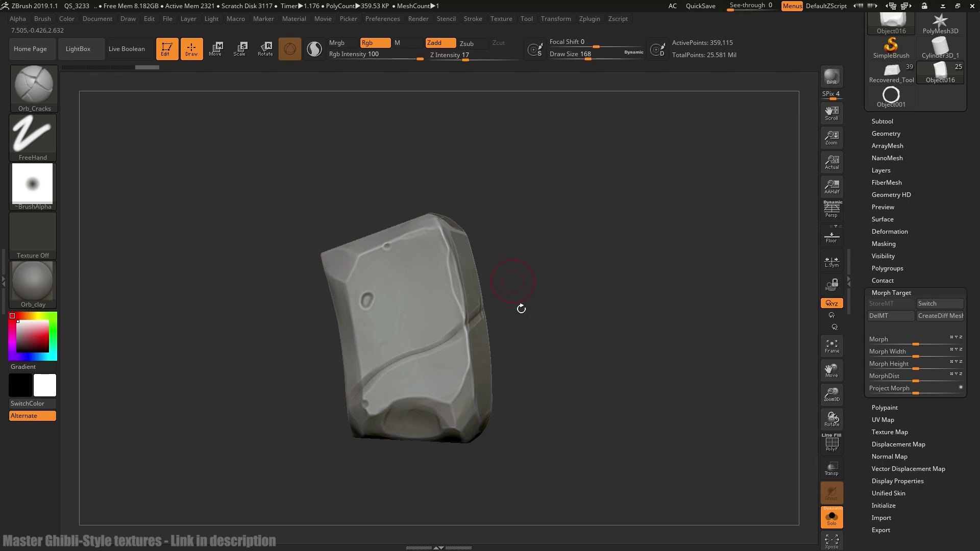
key("ctrl+shift+z")
key("ctrl+shift+z")
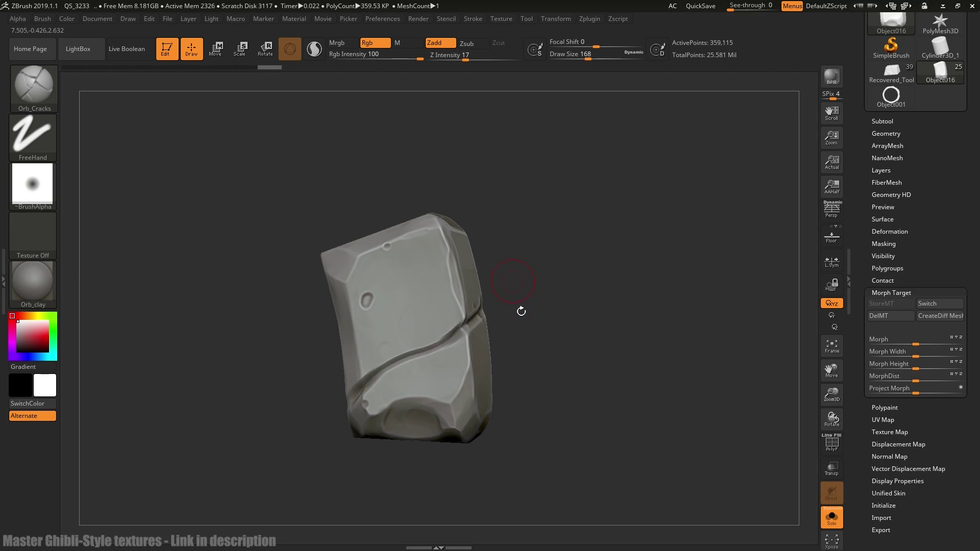
key("ctrl+shift+z")
key("ctrl+shift+z")
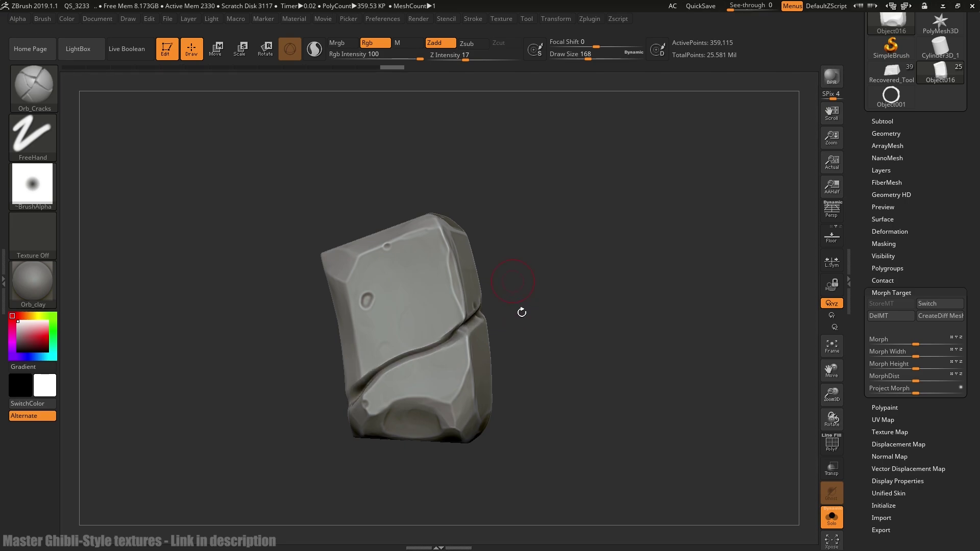
key("ctrl+shift+z")
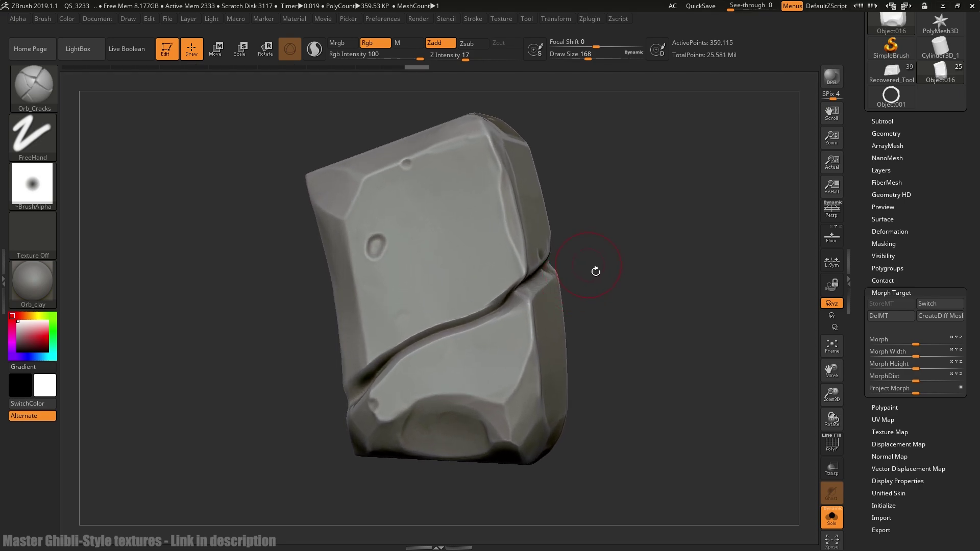
Step: Pinch the middle of the crack on the front face with the Orb_Pinch brush at Draw Size 168 and Z Intensity 20
left_click_drag(586, 271, 584, 273, "alt")
key("n")
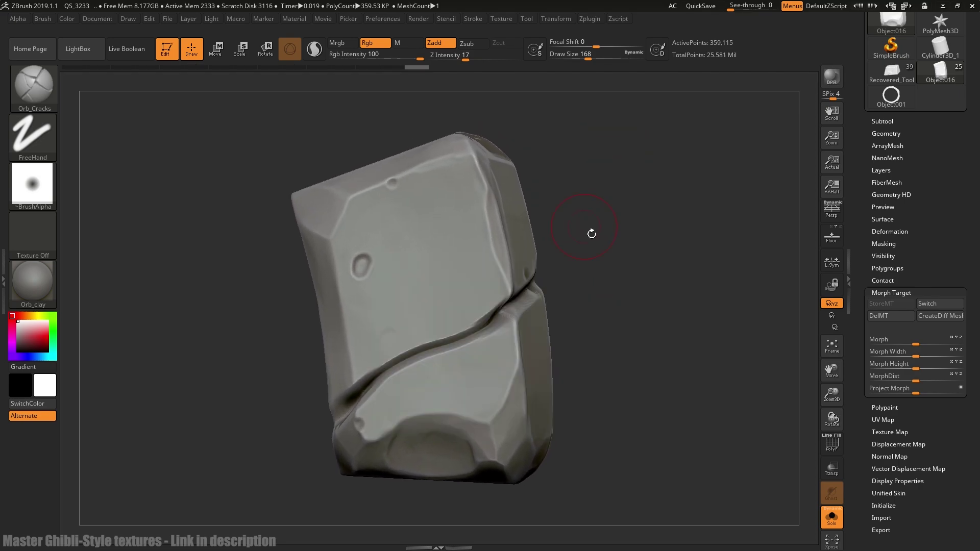
key("b")
key("o")
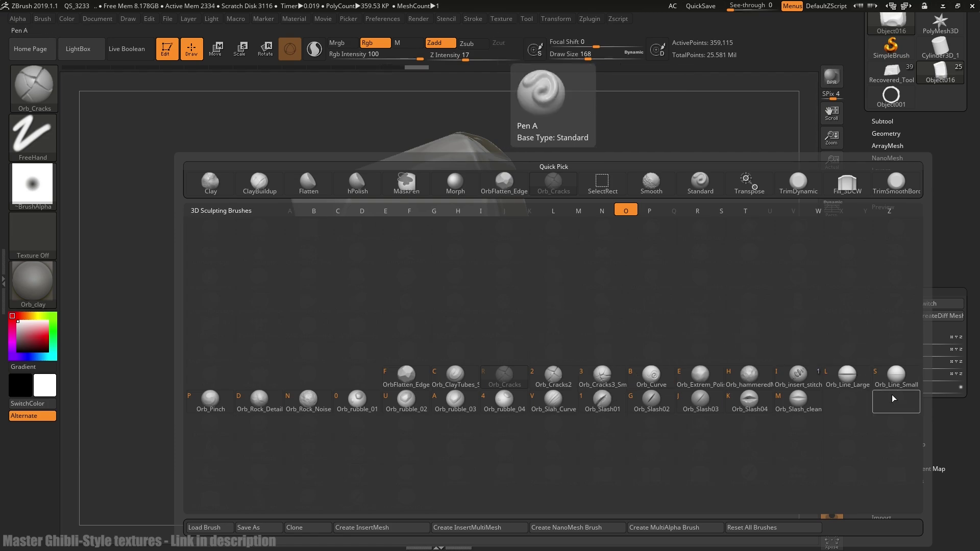
left_click(231, 406)
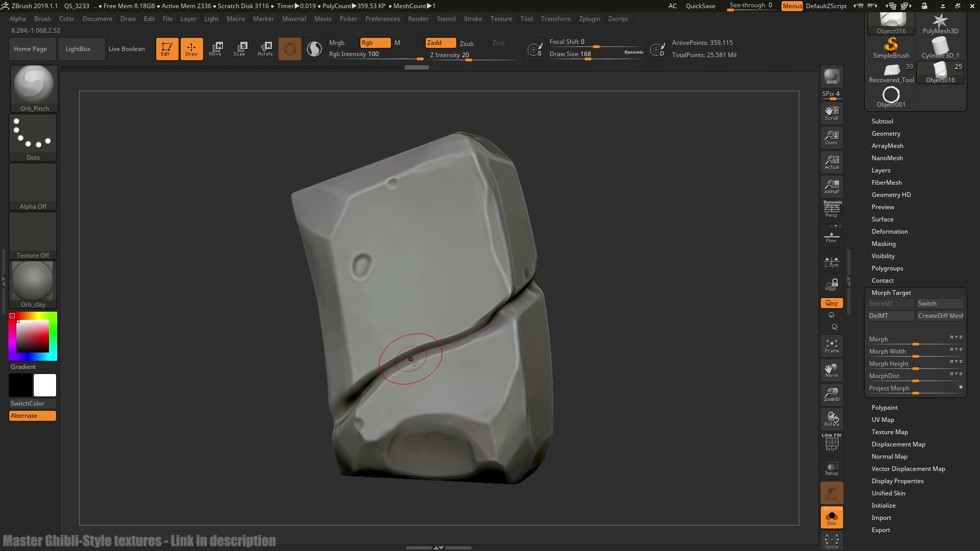
left_click_drag(414, 362, 482, 318)
Step: Set the Draw Size to 284 and pinch the front crack tighter, undoing the unwanted strokes and repeating the pinch
key("]")
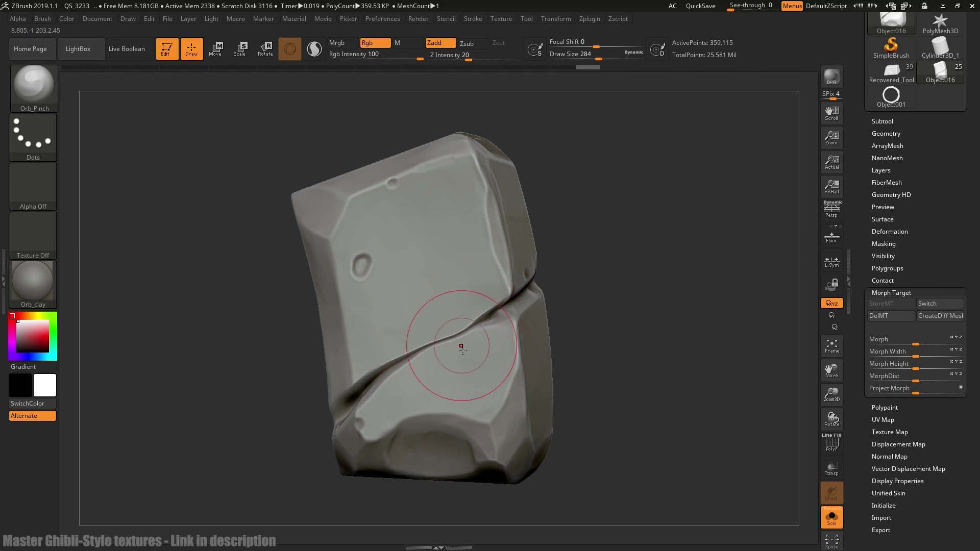
left_click_drag(405, 361, 375, 377)
key("ctrl+z")
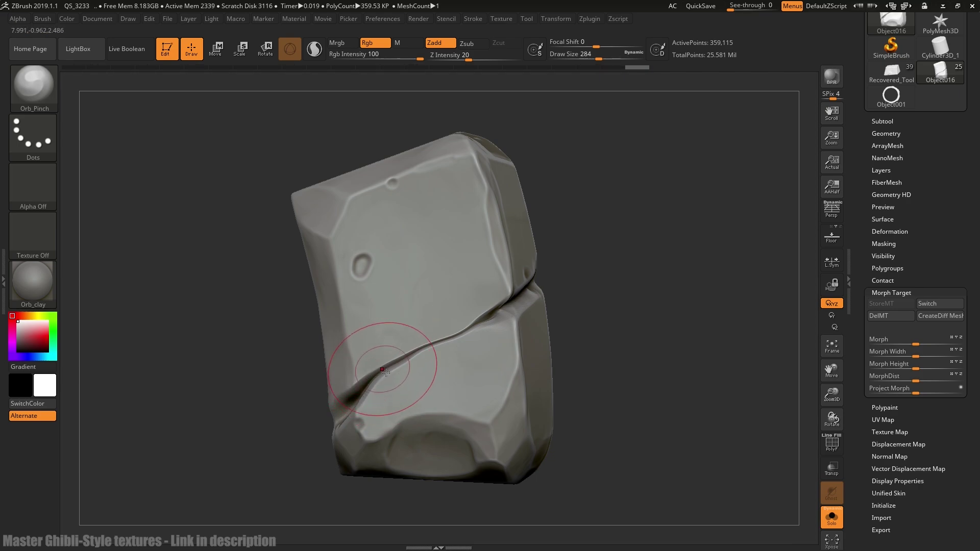
key("ctrl")
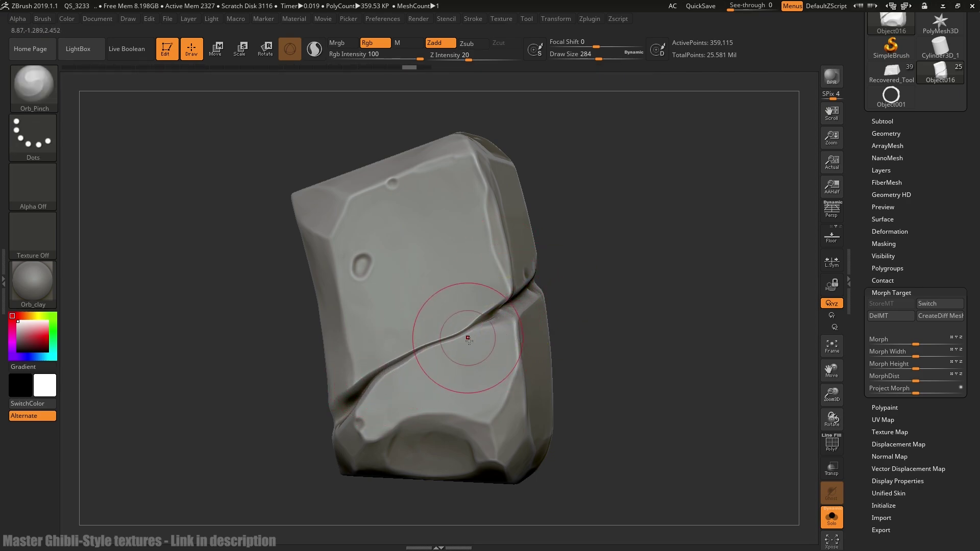
key("ctrl+z")
mouse_move(415, 351)
left_mouse_down()
mouse_move(438, 328)
mouse_move(466, 322)
mouse_move(510, 275)
left_mouse_up()
Step: Pinch the crack where it wraps around the block's side faces with Orb_Pinch at Draw Size 284
mouse_move(577, 258)
left_mouse_down()
mouse_move(577, 238)
mouse_move(587, 281)
mouse_move(569, 262)
mouse_move(582, 279)
mouse_move(586, 272)
mouse_move(536, 280)
mouse_move(544, 289)
left_mouse_up()
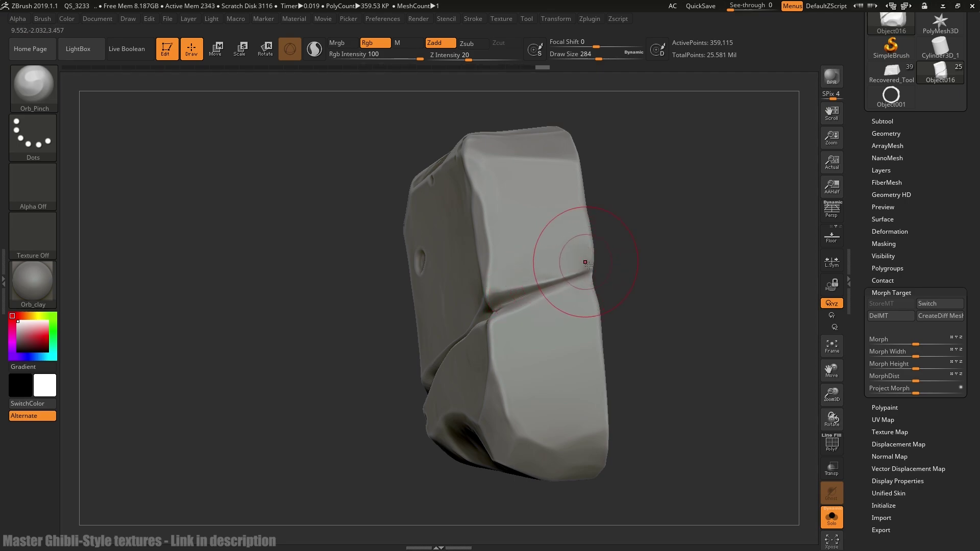
mouse_move(580, 259)
left_mouse_down()
mouse_move(548, 281)
mouse_move(536, 306)
mouse_move(535, 294)
left_mouse_up()
mouse_move(594, 248)
left_mouse_down()
mouse_move(605, 254)
mouse_move(513, 358)
left_mouse_up()
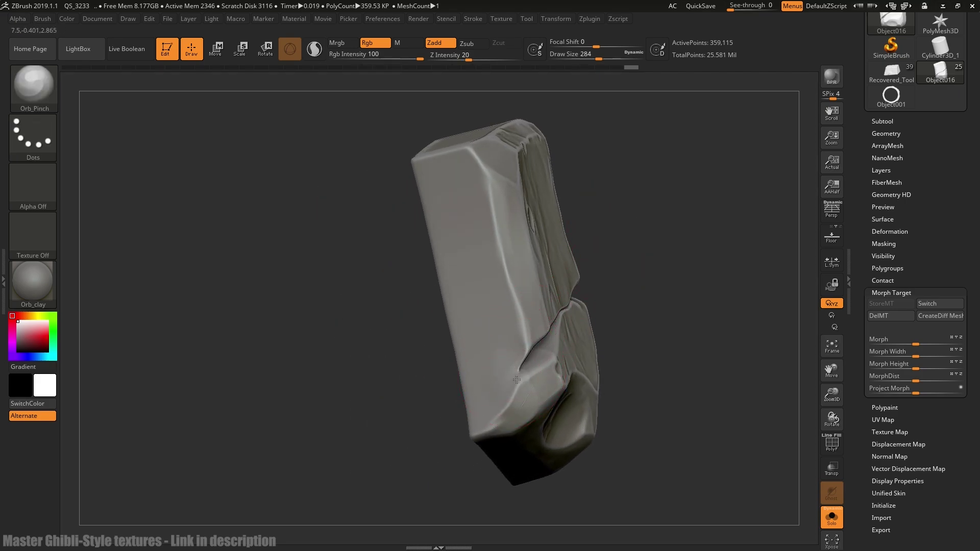
Step: Pinch the crack's end on the side face and trim the block corner above it with TrimDynamic at Draw Size 80
left_click_drag(519, 375, 529, 354)
left_click_drag(663, 378, 592, 401)
mouse_move(461, 390)
left_mouse_down()
mouse_move(473, 396)
mouse_move(506, 359)
left_mouse_up()
key("b")
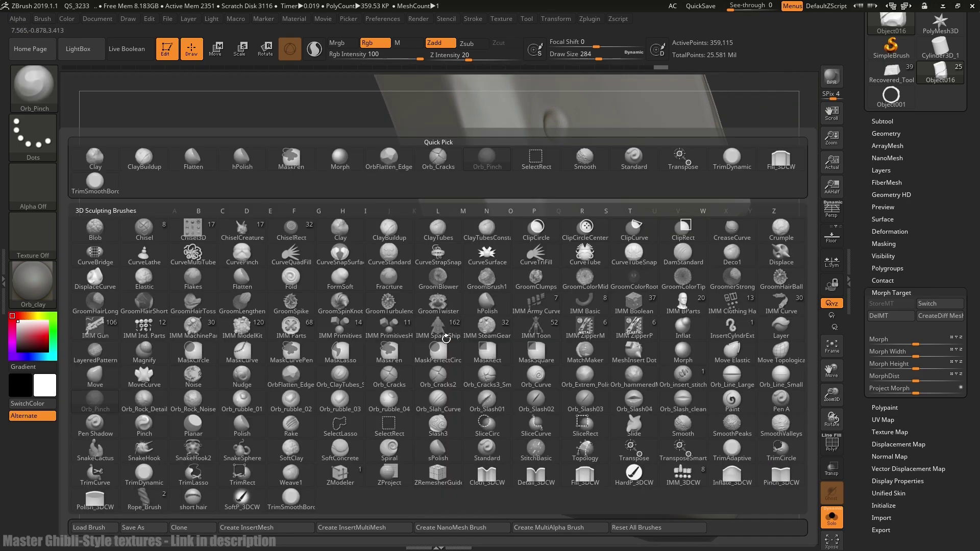
key("t")
key("d")
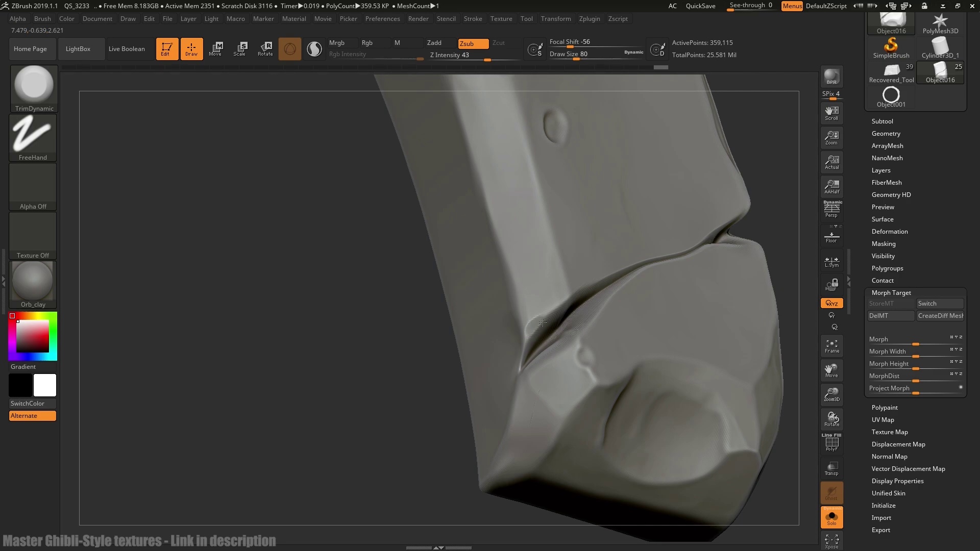
mouse_move(542, 323)
left_mouse_down()
mouse_move(532, 322)
mouse_move(565, 300)
mouse_move(526, 349)
mouse_move(538, 321)
mouse_move(559, 310)
left_mouse_up()
mouse_move(531, 342)
left_mouse_down()
mouse_move(525, 354)
mouse_move(546, 319)
left_mouse_up()
Step: Smooth the trimmed corner and level the crack's lower lip near the small dent with Flatten at Draw Size 80
key("b")
key("f")
key("l")
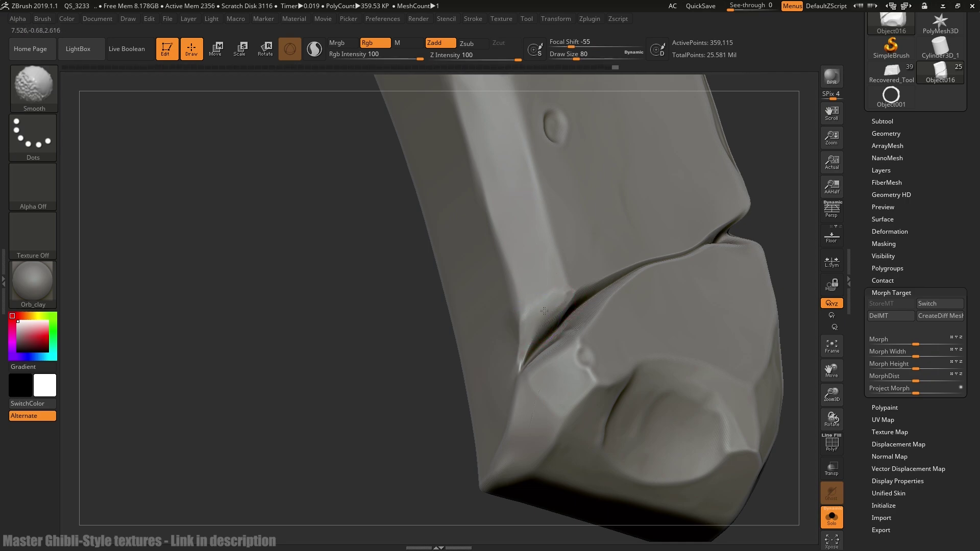
mouse_move(559, 286)
left_mouse_down()
mouse_move(545, 308)
mouse_move(533, 300)
left_mouse_up()
left_click_drag(770, 174, 709, 205)
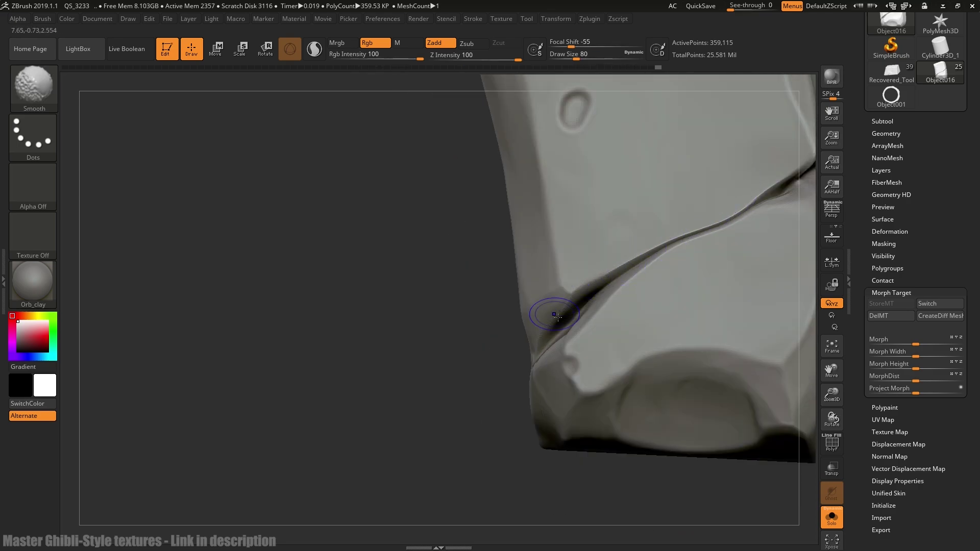
left_click_drag(491, 388, 524, 385)
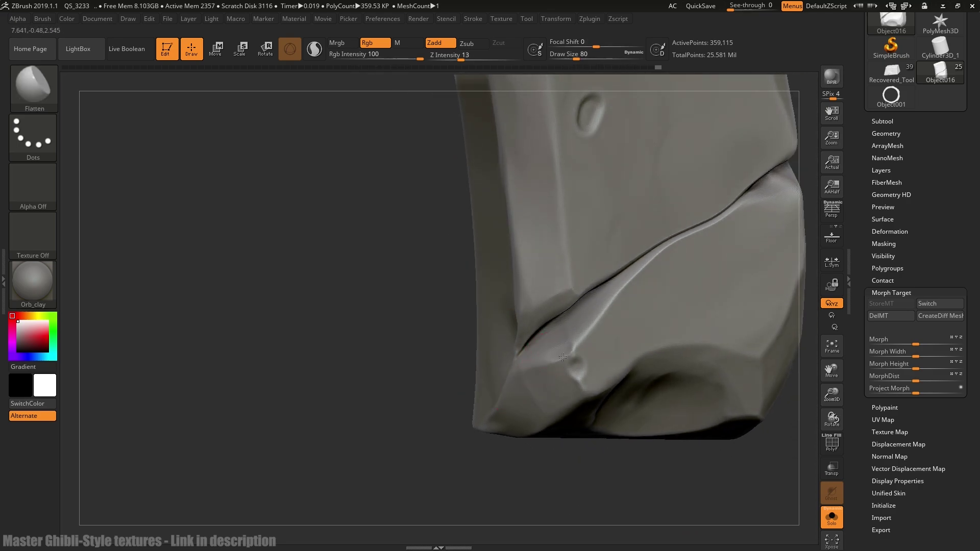
left_click_drag(566, 355, 597, 327)
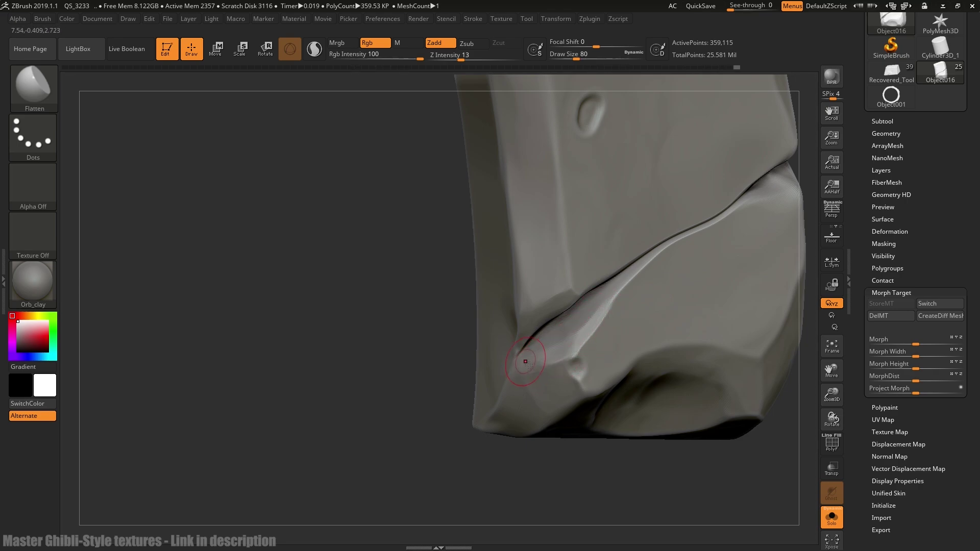
left_click_drag(529, 365, 521, 372)
Step: Flatten the upper lip of the crack where it opens toward the block's inner edge
mouse_move(464, 400)
left_mouse_down()
mouse_move(442, 389)
mouse_move(437, 318)
left_mouse_up()
left_click_drag(492, 280, 410, 324, "alt")
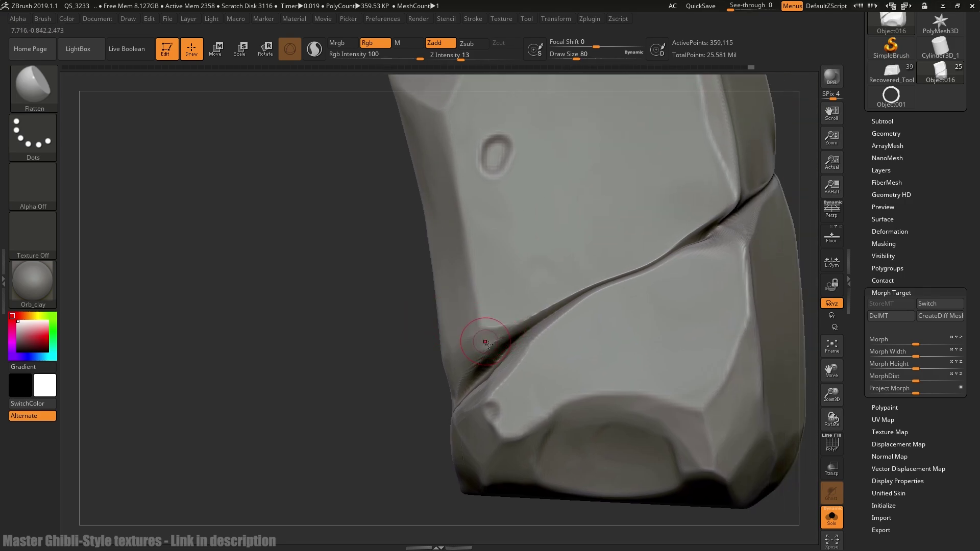
mouse_move(485, 342)
left_mouse_down()
mouse_move(510, 324)
mouse_move(480, 352)
left_mouse_up()
mouse_move(519, 325)
left_mouse_down()
mouse_move(532, 309)
mouse_move(513, 314)
left_mouse_up()
mouse_move(425, 406)
left_mouse_down("alt")
mouse_move(394, 400)
mouse_move(380, 332)
left_mouse_up("alt")
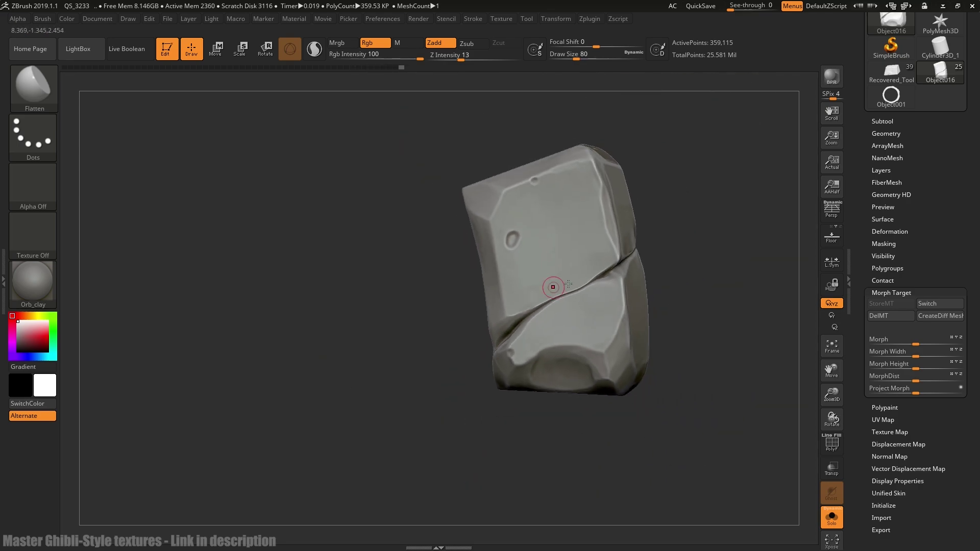
Step: Flatten the pointed corner of the upper half where the crack meets the block's outer edge
left_click_drag(706, 196, 606, 365, "alt")
mouse_move(743, 191)
left_mouse_down("alt")
mouse_move(654, 271)
mouse_move(657, 229)
left_mouse_up("alt")
left_click_drag(559, 343, 563, 337)
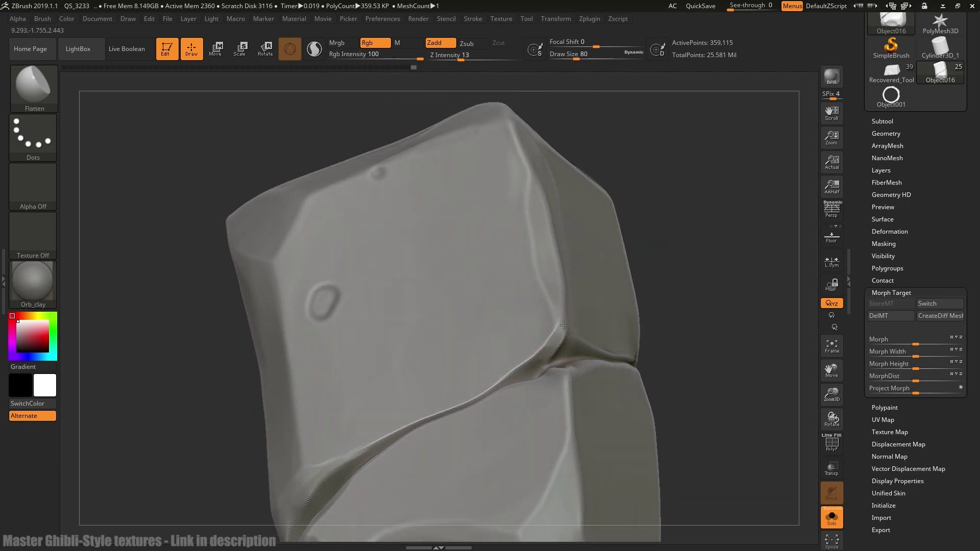
left_click_drag(558, 295, 536, 343)
mouse_move(663, 273)
left_mouse_down()
mouse_move(684, 279)
mouse_move(717, 265)
mouse_move(630, 339)
left_mouse_up()
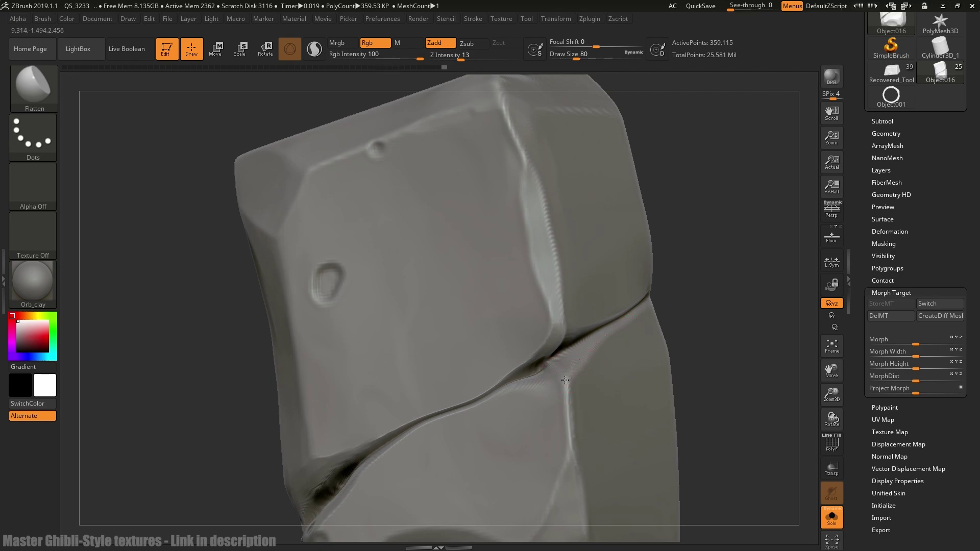
Step: Cut a facet into the outer corner just below the crack using TrimSmoothBorder at Draw Size 80 and Z Intensity 100
key("b")
key("t")
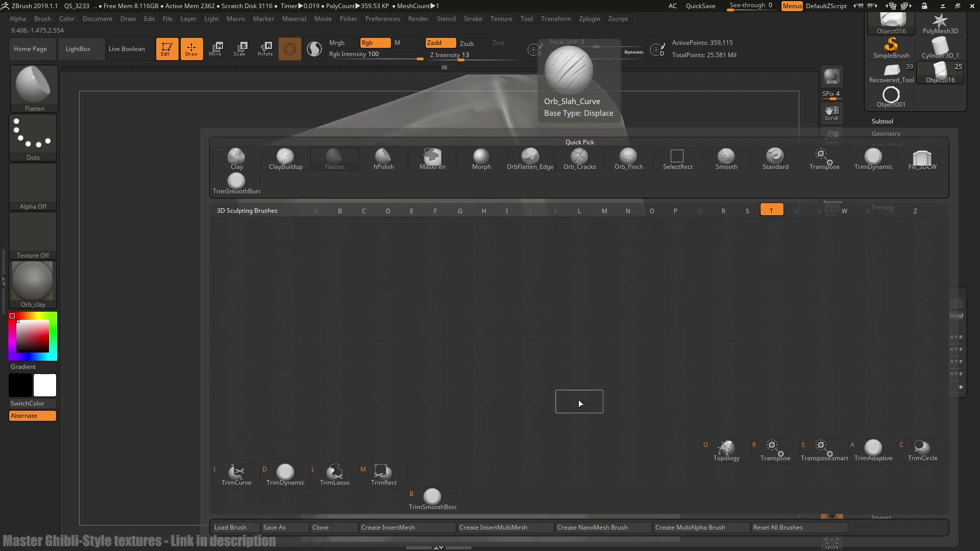
key("s")
left_click_drag(578, 376, 570, 383)
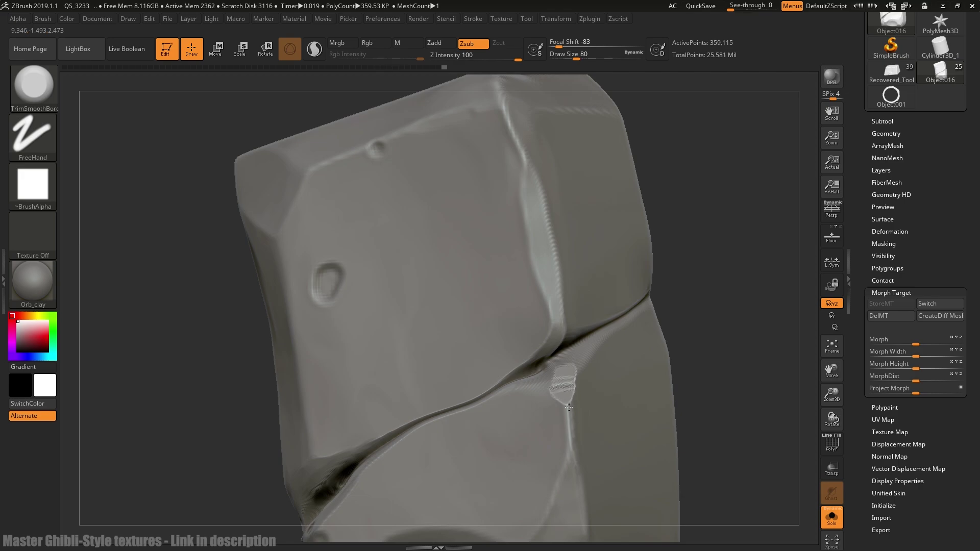
key("ctrl")
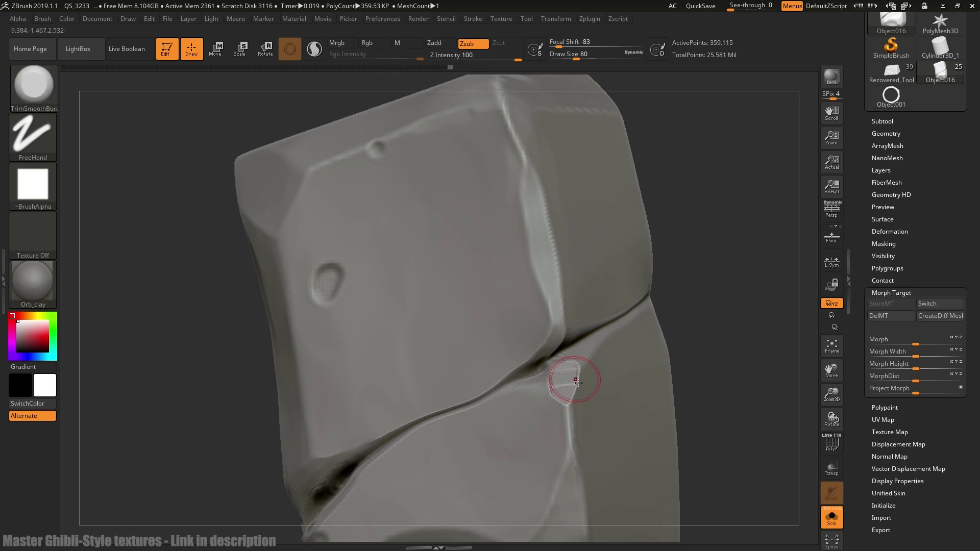
Step: Widen and clean the facet below the crack with TrimDynamic at Draw Size 80 and Z Intensity 43
key("b")
key("t")
key("d")
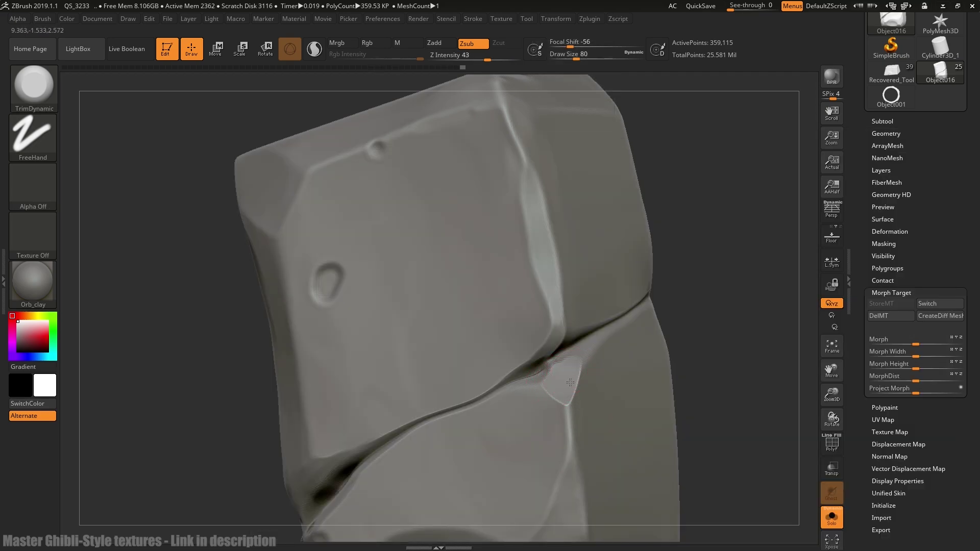
left_click_drag(570, 382, 575, 370)
left_click_drag(683, 296, 688, 289)
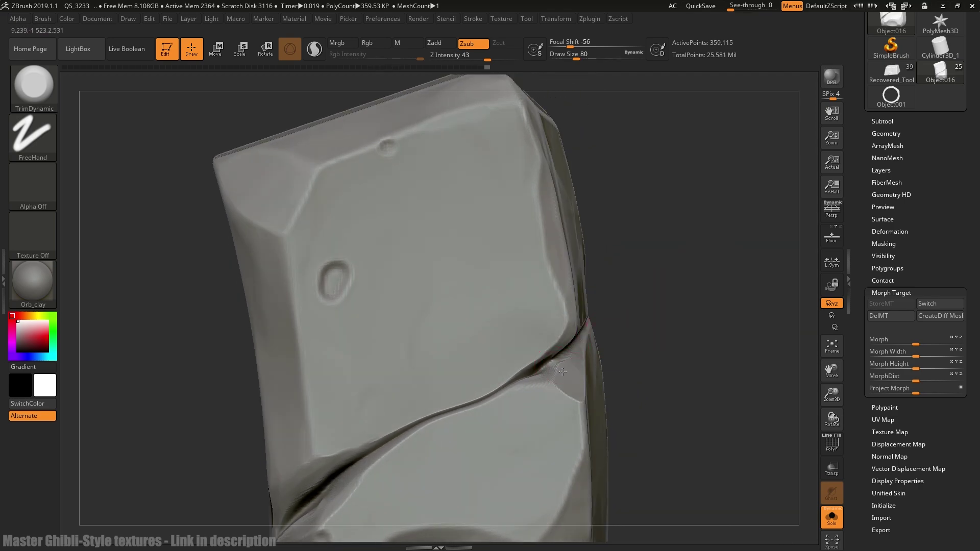
left_click_drag(556, 376, 554, 374)
Step: Pinch the crack above the new corner facet with Orb_Pinch at Draw Size 80
left_click_drag(661, 300, 700, 281, "alt")
key("b")
left_click(669, 296)
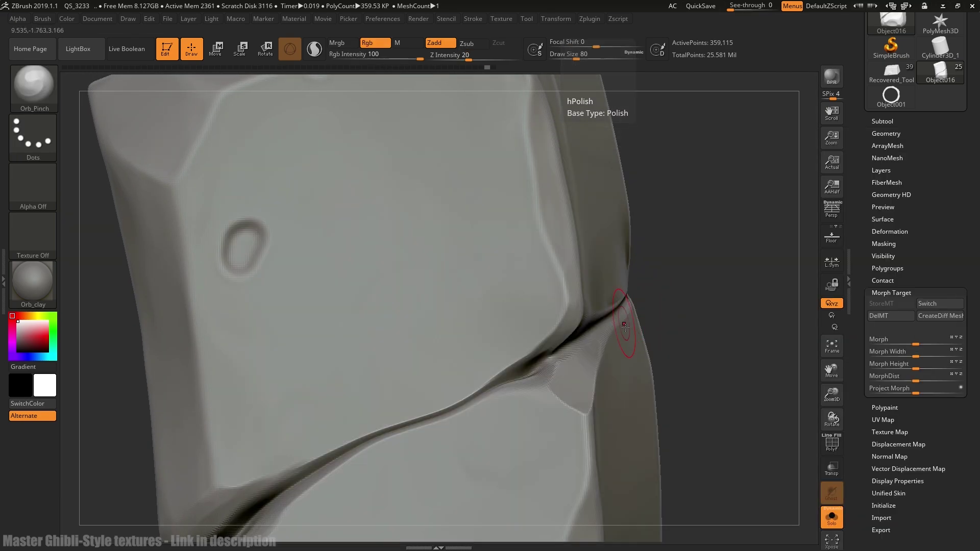
mouse_move(541, 374)
left_mouse_down()
mouse_move(552, 374)
mouse_move(553, 357)
left_mouse_up()
left_click_drag(689, 259, 687, 252)
Step: Flatten the lower borders of the corner facet below the crack with the Flatten brush at Z Intensity 13
key("b")
key("f")
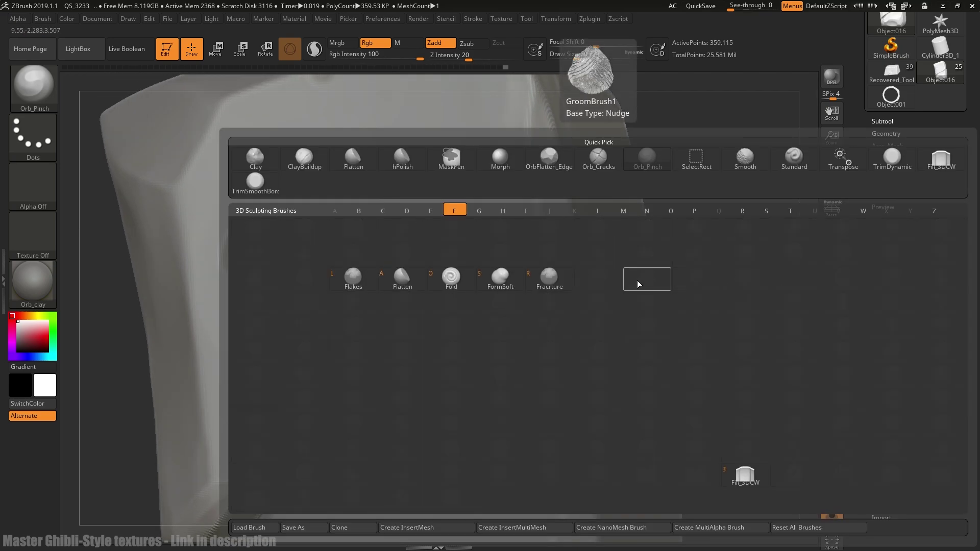
key("l")
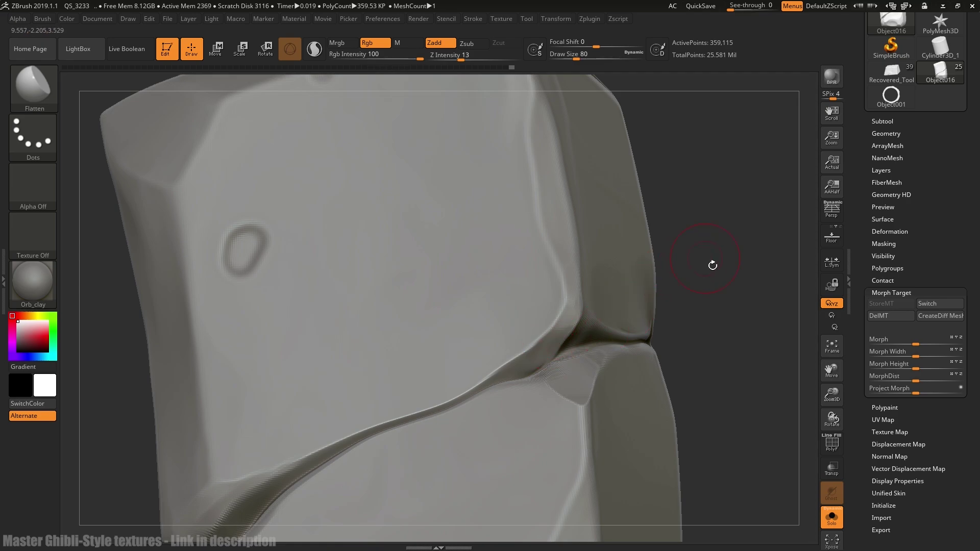
left_click_drag(711, 263, 669, 313)
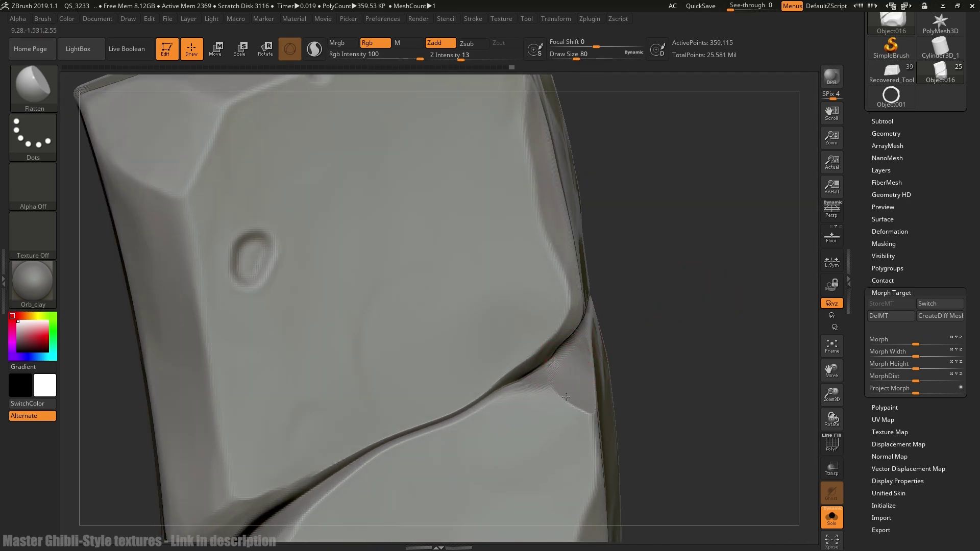
mouse_move(565, 397)
left_mouse_down()
mouse_move(550, 391)
mouse_move(619, 381)
left_mouse_up()
left_click_drag(686, 314, 675, 303)
Step: Chip the crack from the middle of the front face toward the corner facet with TrimSmoothBorder at Draw Size 32
left_click_drag(725, 270, 547, 284, "alt")
mouse_move(644, 280)
left_mouse_down("alt")
mouse_move(630, 249)
mouse_move(632, 284)
mouse_move(674, 276)
mouse_move(646, 280)
left_mouse_up("alt")
left_click_drag(645, 281, 746, 231, "alt")
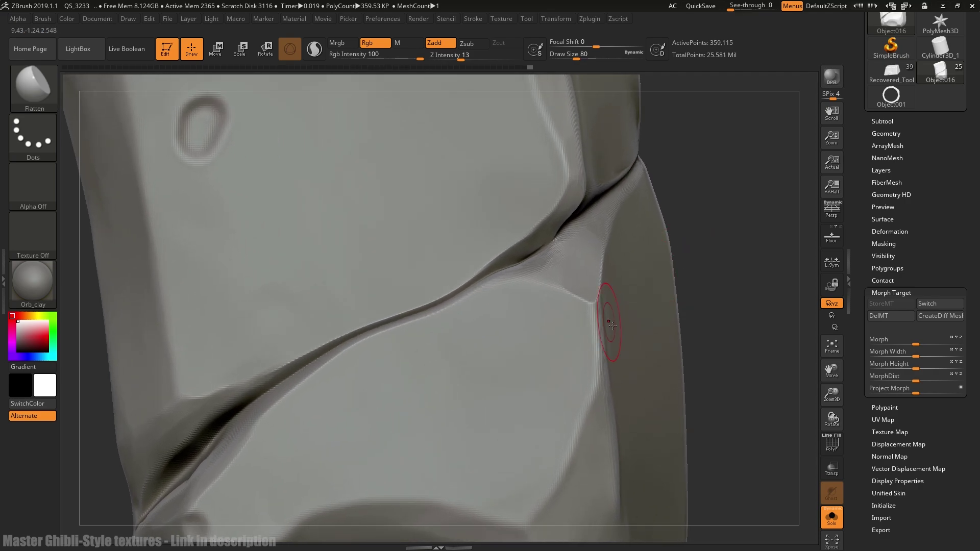
key("b")
key("t")
key("s")
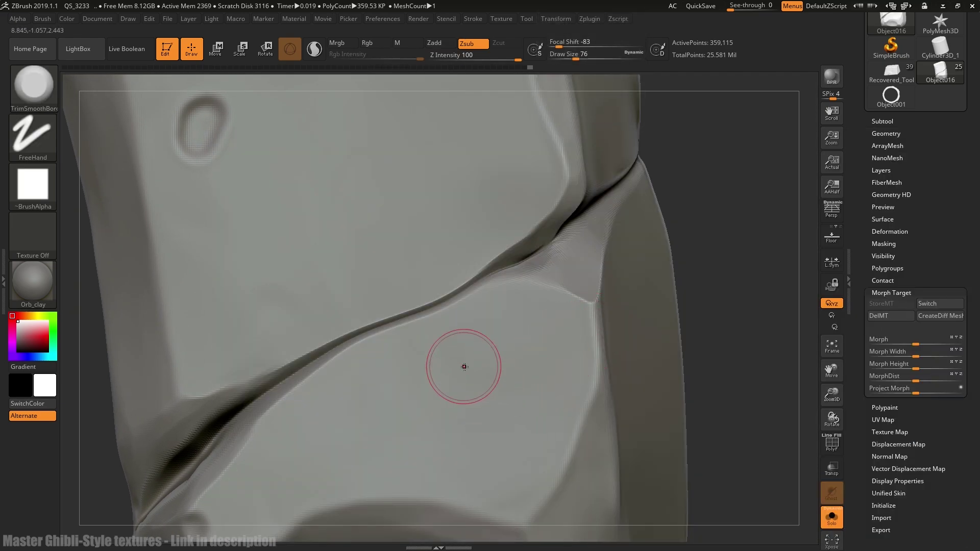
key("bracketleft")
key("bracketleft")
key("bracketleft")
key("bracketleft")
key("bracketleft")
key("bracketleft")
key("bracketright")
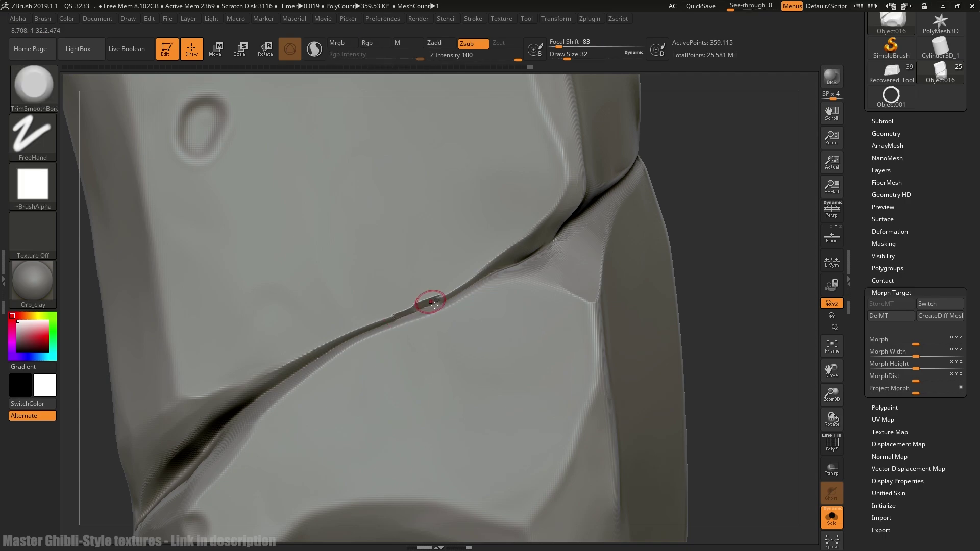
mouse_move(434, 305)
left_mouse_down()
mouse_move(461, 289)
mouse_move(395, 319)
mouse_move(540, 248)
left_mouse_up()
Step: Cut small chips into the crack's upper lip left of the middle, undoing the unwanted strokes
left_click_drag(384, 322, 347, 339)
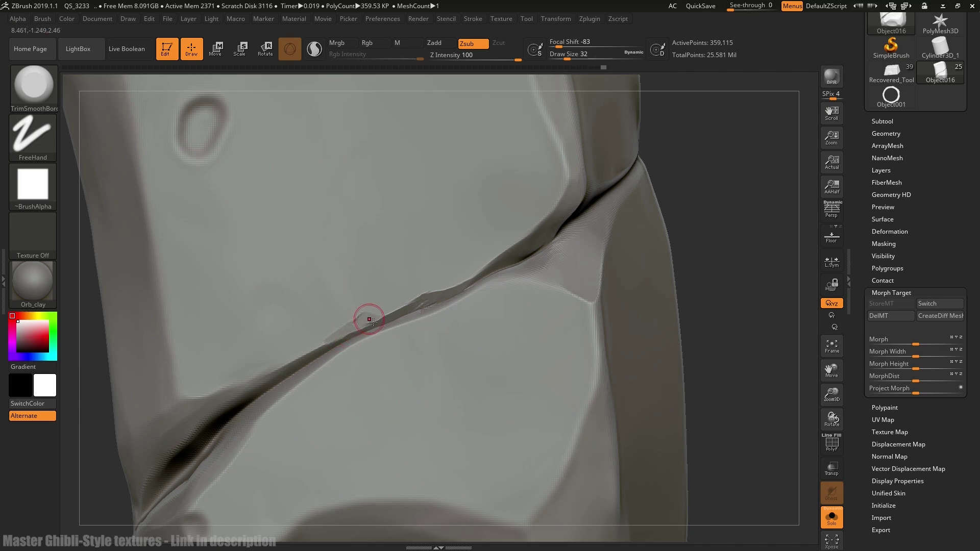
left_click_drag(367, 319, 427, 300)
key("ctrl+z")
key("ctrl+z")
Step: Refine the chipped middle section of the crack with OrbFlatten_Edge at Draw Size 32 and Z Intensity 100
key("b")
key("o")
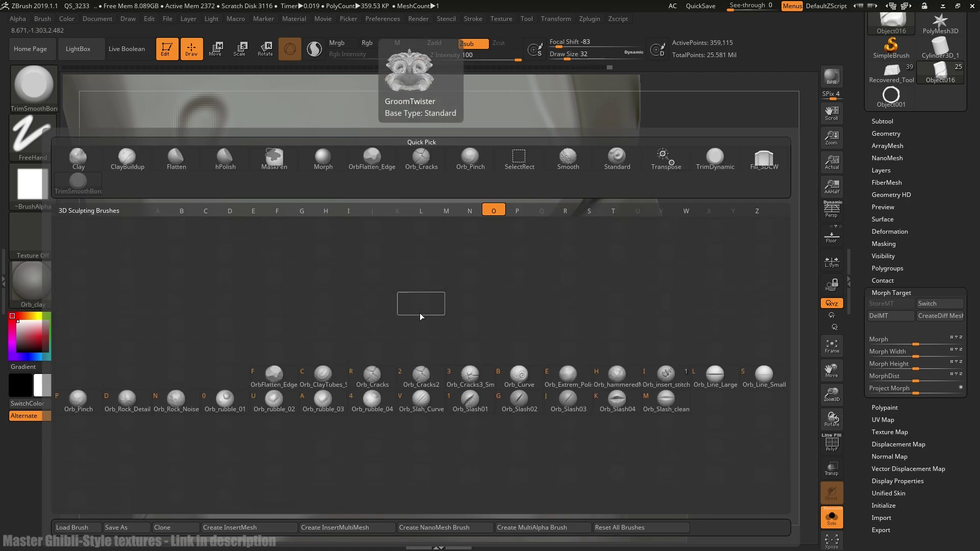
key("f")
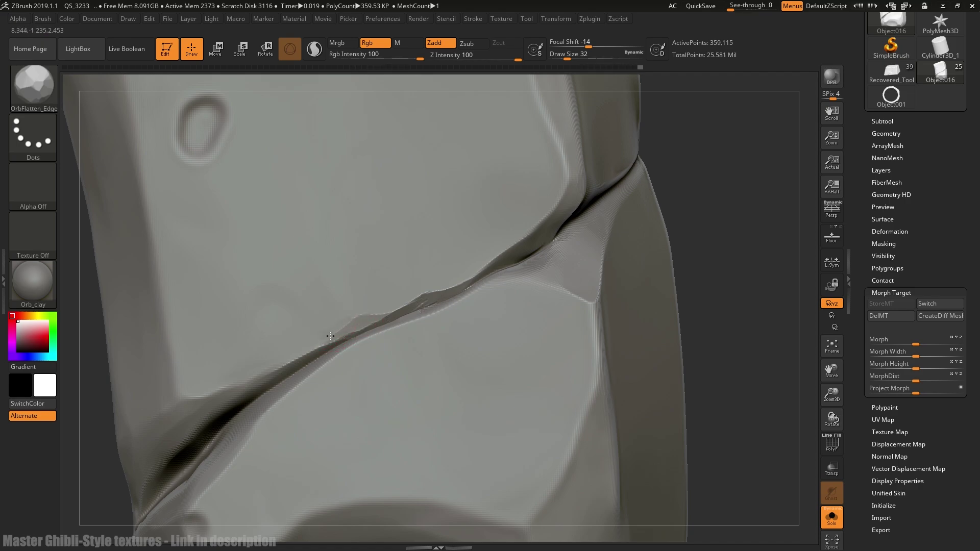
left_click_drag(345, 325, 348, 324)
mouse_move(420, 309)
left_mouse_down()
mouse_move(427, 305)
mouse_move(418, 308)
left_mouse_up()
left_click_drag(483, 279, 463, 293)
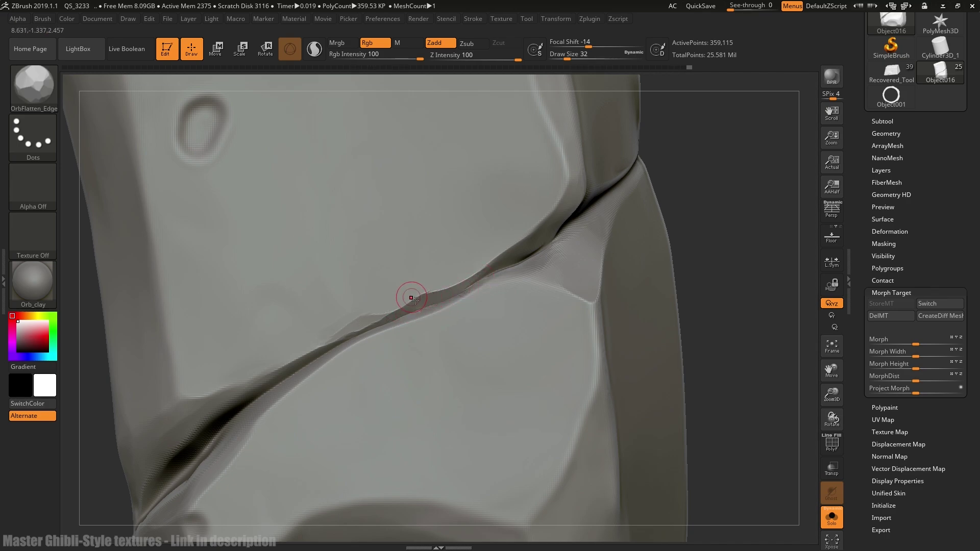
Step: Soften the chips along the middle of the crack with Flatten at Draw Size 32 and Z Intensity 13
key("b")
key("f")
key("l")
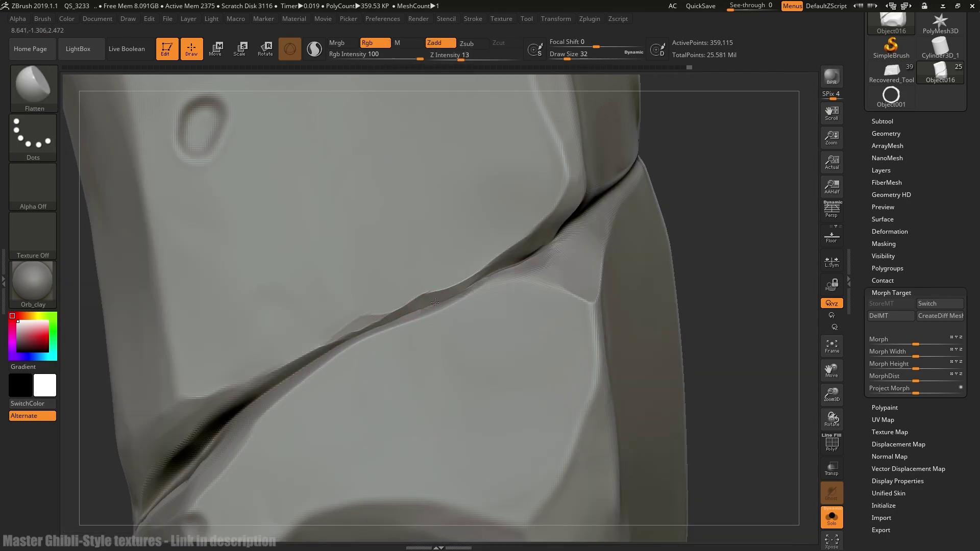
left_click_drag(437, 296, 456, 293)
left_click_drag(377, 325, 385, 323)
Step: Undo the flatten stroke on the crack's lower lip and chip that lip with TrimSmoothBorder at Draw Size 32
mouse_move(710, 186)
left_mouse_down("alt")
mouse_move(638, 195)
mouse_move(570, 227)
mouse_move(638, 230)
mouse_move(711, 211)
mouse_move(665, 201)
mouse_move(582, 239)
left_mouse_up("alt")
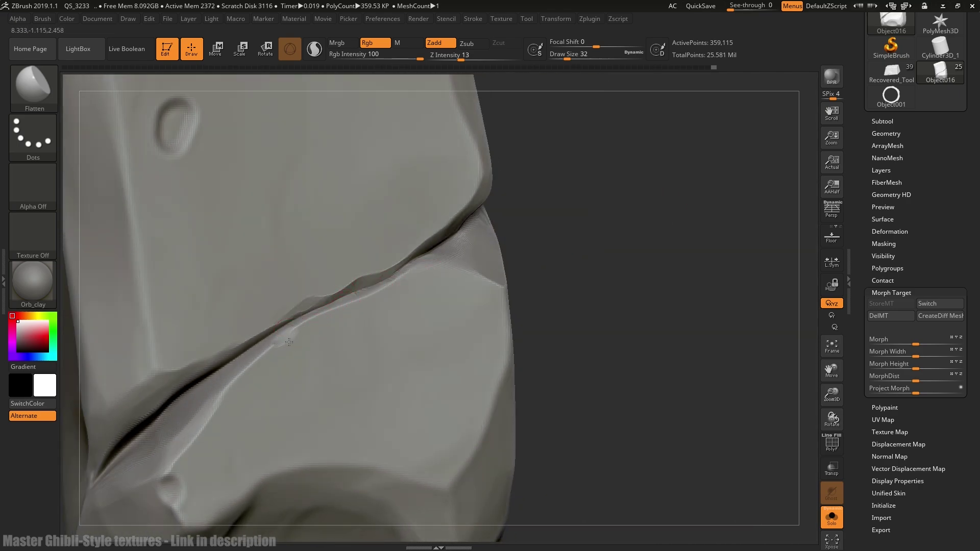
left_click_drag(287, 343, 290, 340)
key("ctrl+z")
key("b")
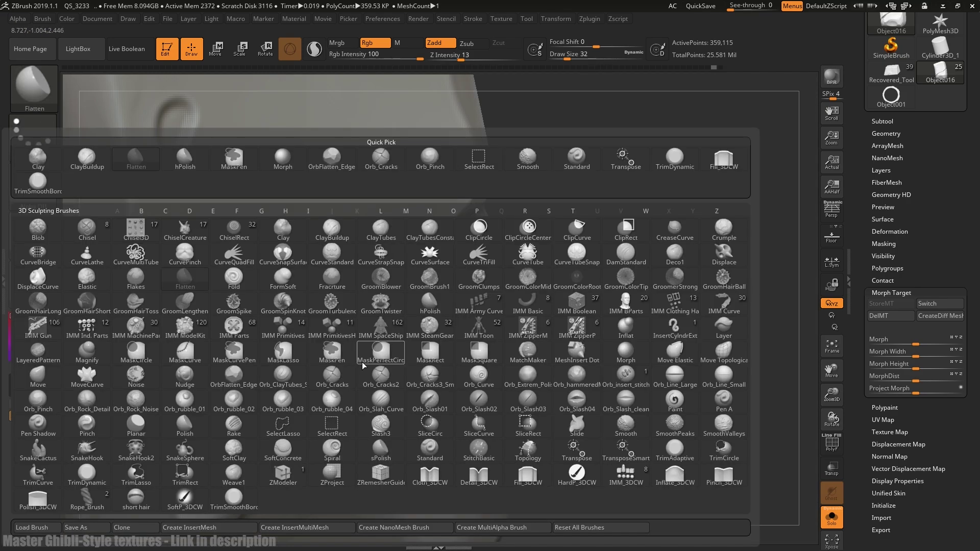
key("t")
key("s")
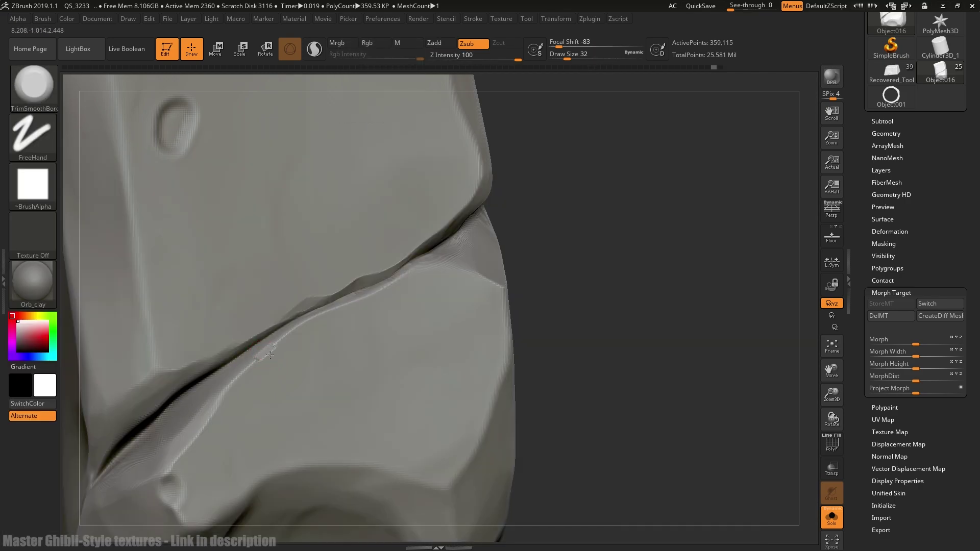
left_click_drag(277, 348, 284, 339)
Step: Turn off Solo mode to show the surrounding stones and replace the block's stored morph target with a new one
left_click_drag(623, 219, 445, 191)
left_click_drag(473, 231, 525, 280)
left_click(832, 518)
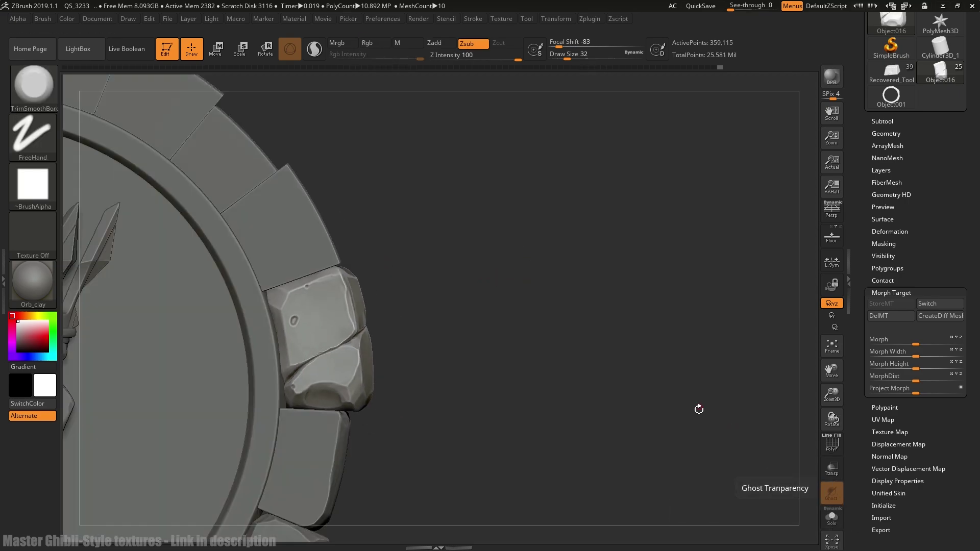
left_click_drag(698, 407, 605, 338)
key("f")
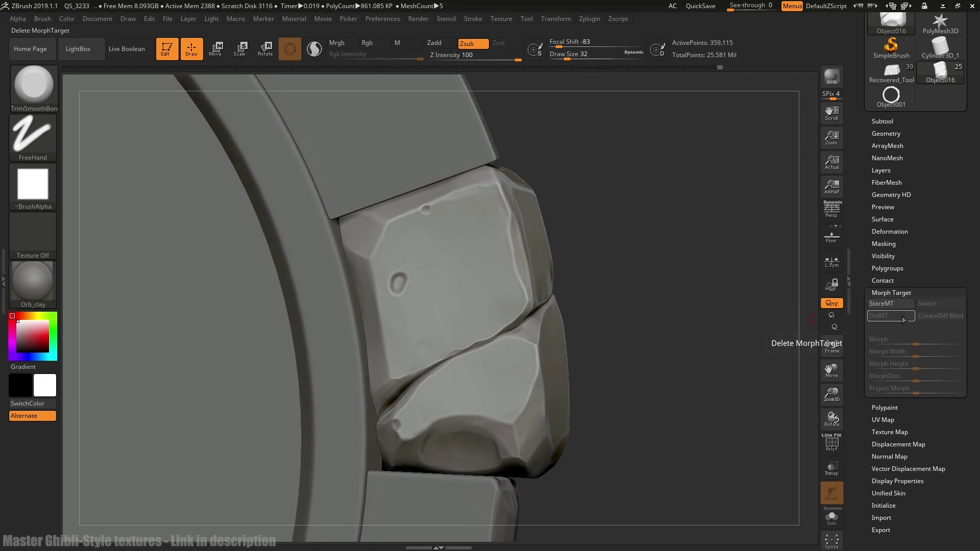
Step: Switch to the Orb_Cracks brush with the middle of the block's main crack in close view
left_click_drag(574, 311, 630, 293, "alt")
key("b")
key("o")
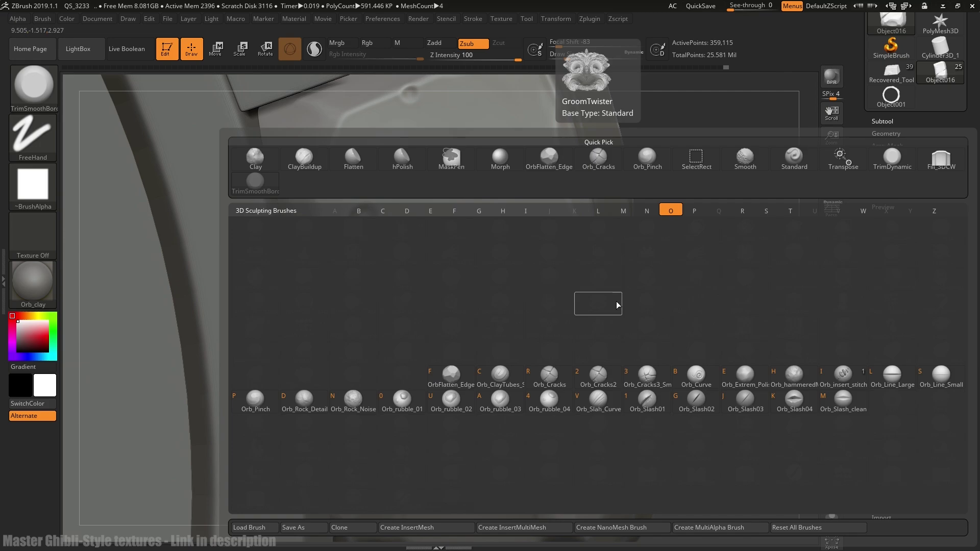
key("r")
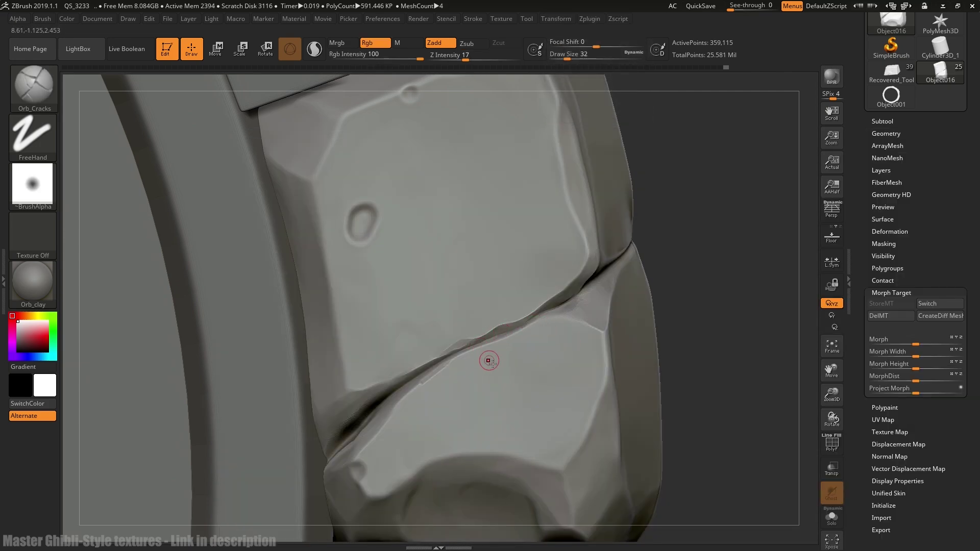
Step: Try carving a branch crack up from the middle of the main crack with Orb_Cracks at Draw Sizes 32 and 84
left_click_drag(486, 359, 542, 245)
key("ctrl+z")
key("]")
left_click_drag(483, 356, 488, 333)
left_click_drag(543, 247, 543, 248)
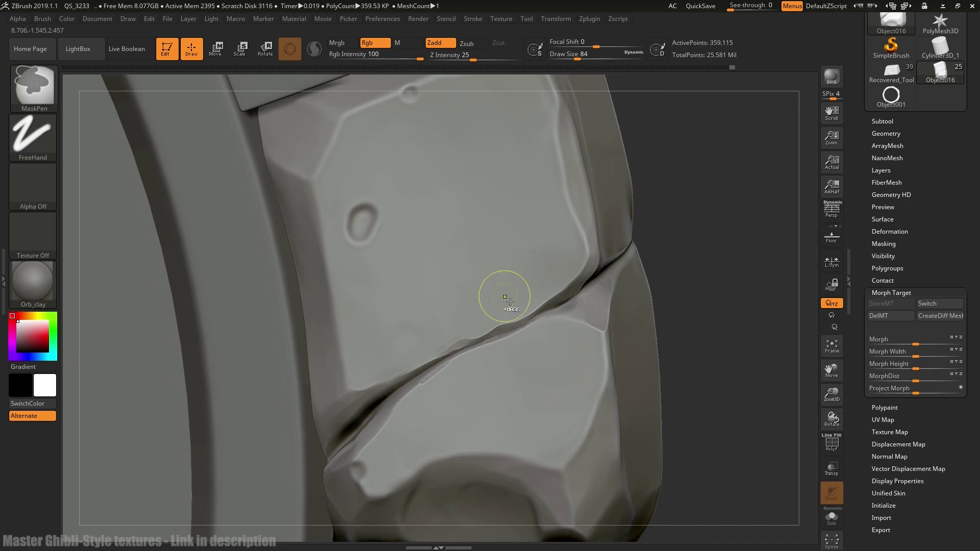
key("ctrl+z")
Step: Carve a branch crack upward across the middle of the main crack with Orb_Cracks at Draw Size 60 and Z Intensity 17
key("[")
key("[")
key("[")
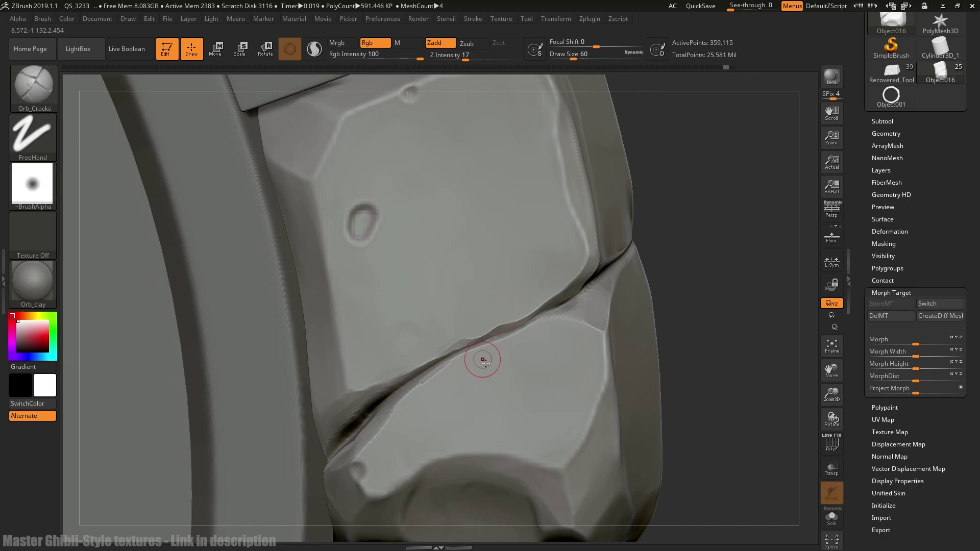
left_click_drag(482, 359, 487, 331)
left_click_drag(617, 152, 617, 152)
key("ctrl+z")
left_click_drag(485, 361, 485, 349)
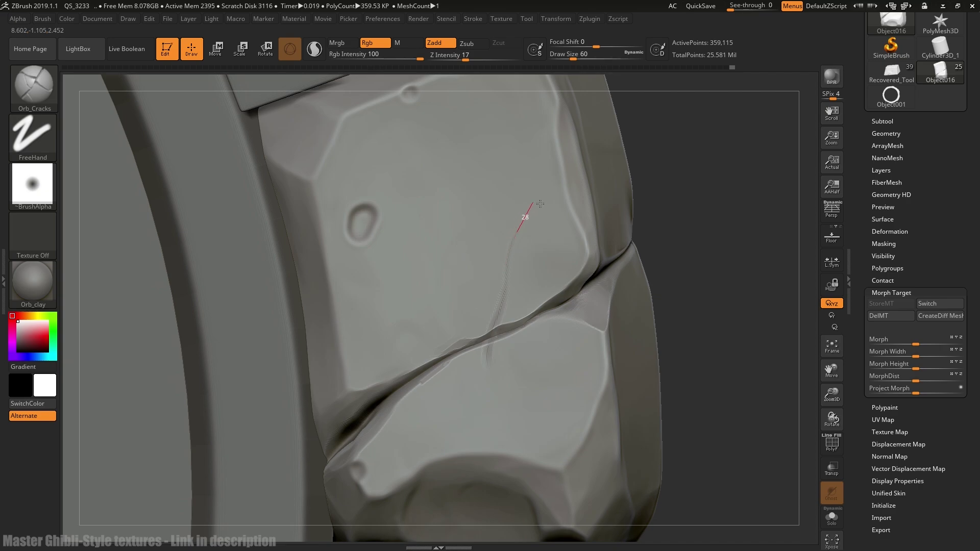
left_click_drag(540, 204, 564, 219)
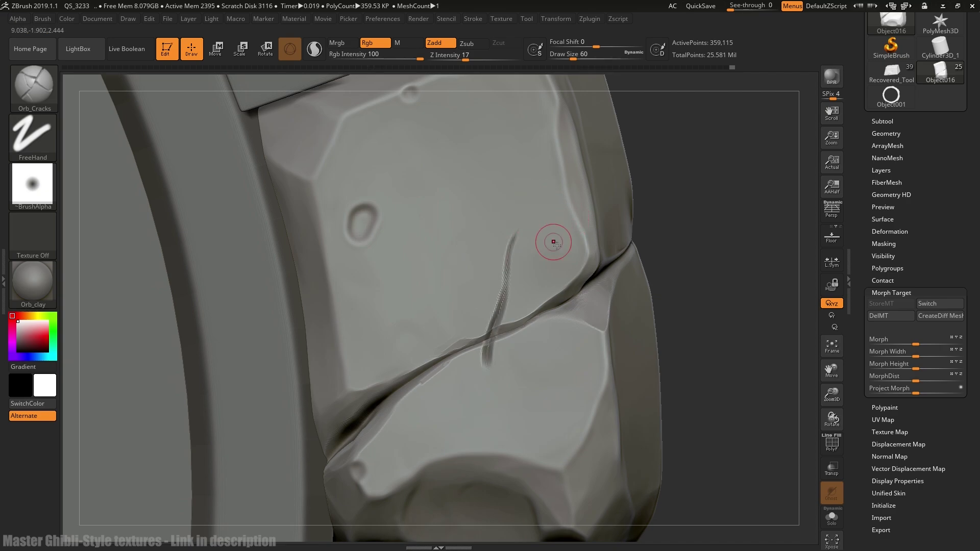
key("ctrl+z")
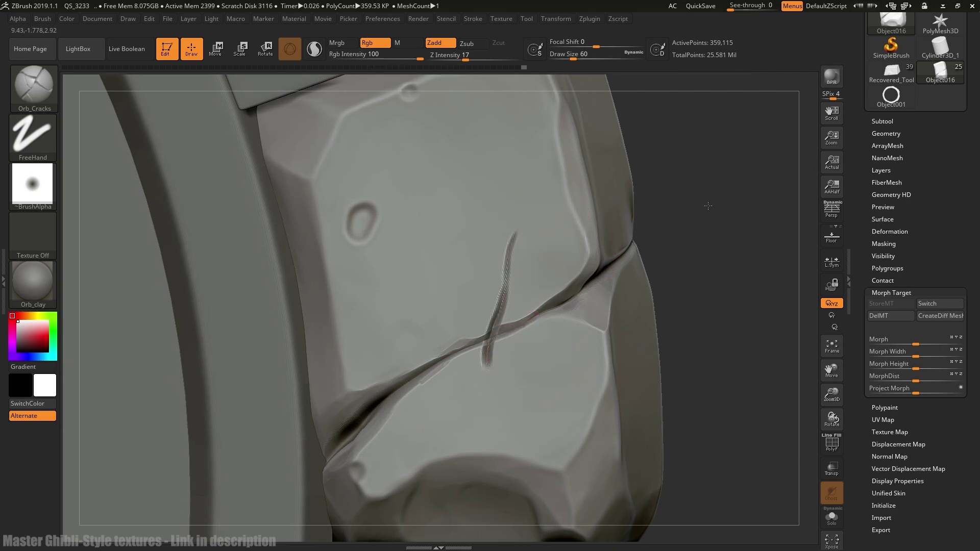
Step: Erase the part of the branch crack below the main crack with the Morph brush at Draw Size 116 and Z Intensity 100
left_click_drag(708, 206, 737, 198, "alt")
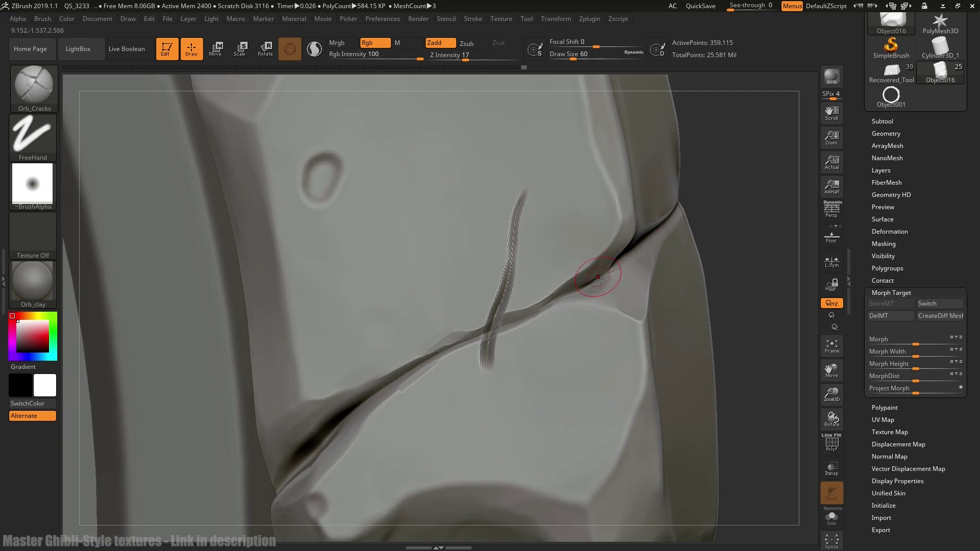
key("b")
key("m")
key("r")
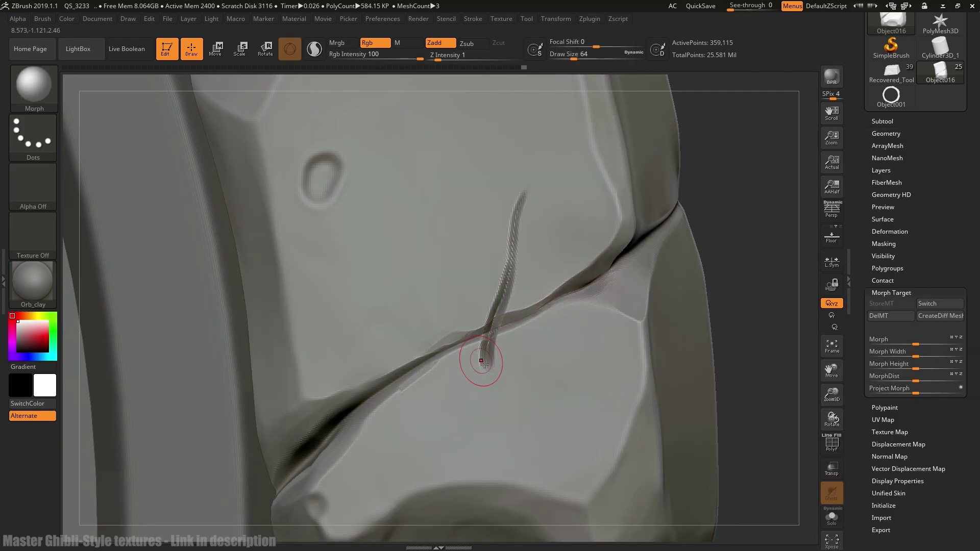
key("bracketright")
key("bracketright")
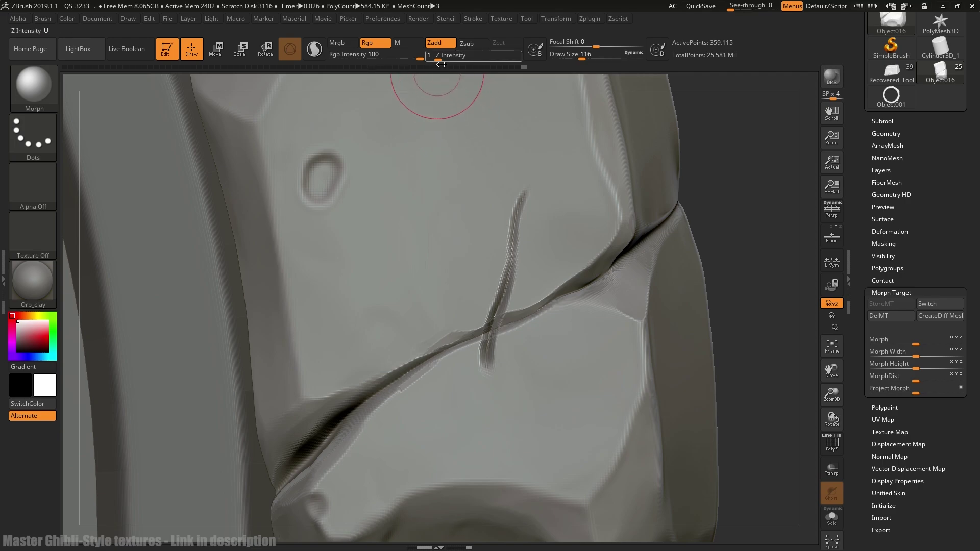
left_click_drag(438, 60, 518, 59)
mouse_move(483, 404)
left_mouse_down()
mouse_move(480, 390)
mouse_move(523, 368)
left_mouse_up()
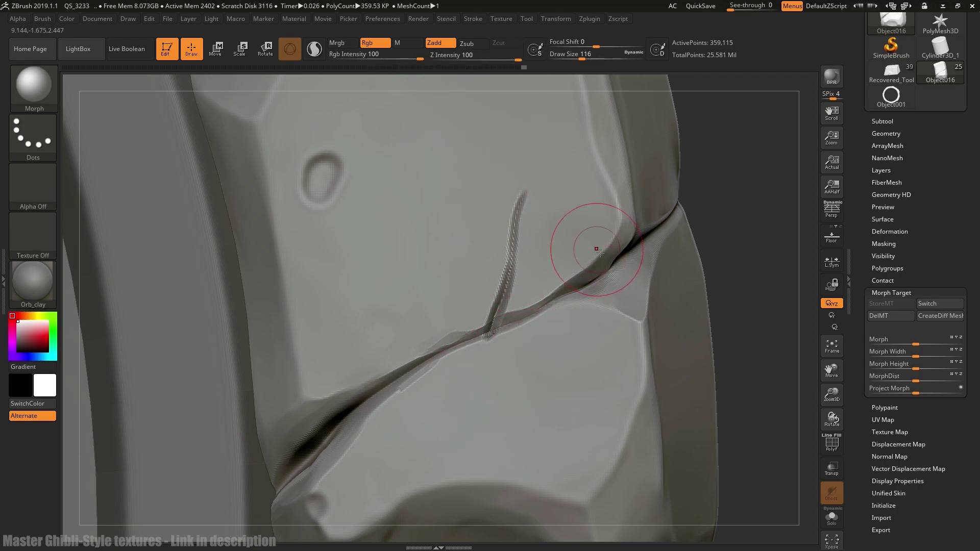
Step: Clean up the junction between the branch and the main crack with the Morph brush at Draw Size 20
left_click_drag(777, 205, 771, 278, "alt")
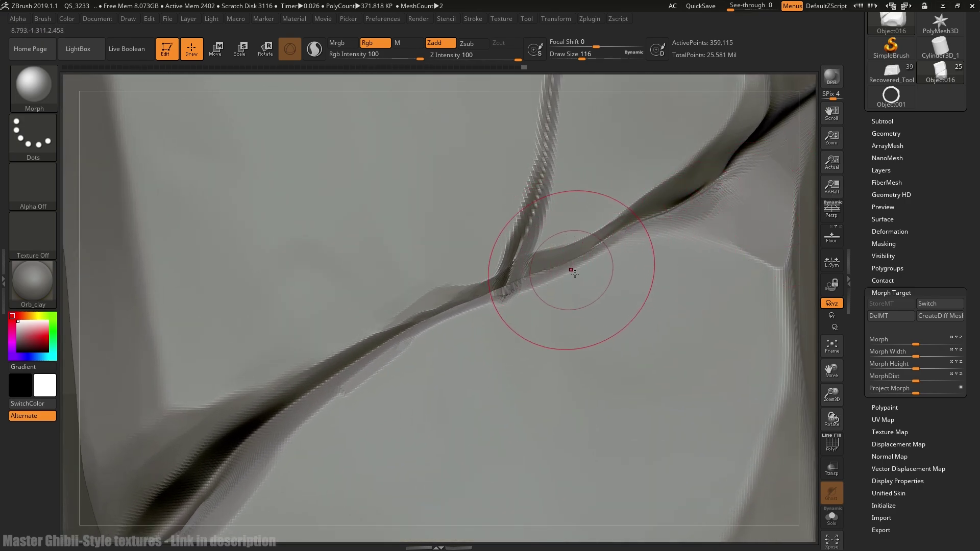
left_click_drag(579, 59, 568, 60)
key("[")
left_click_drag(519, 296, 497, 309)
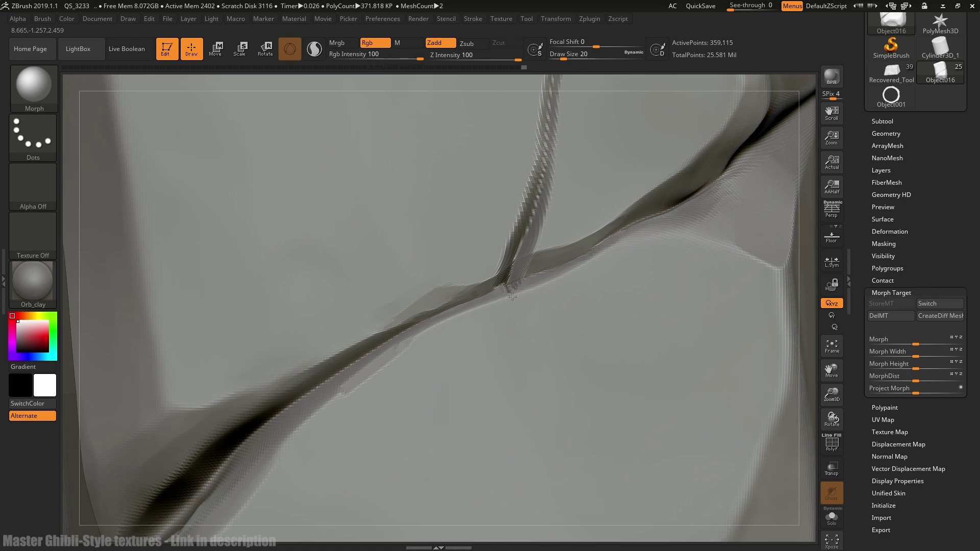
key("ctrl+z")
left_click_drag(512, 296, 519, 292)
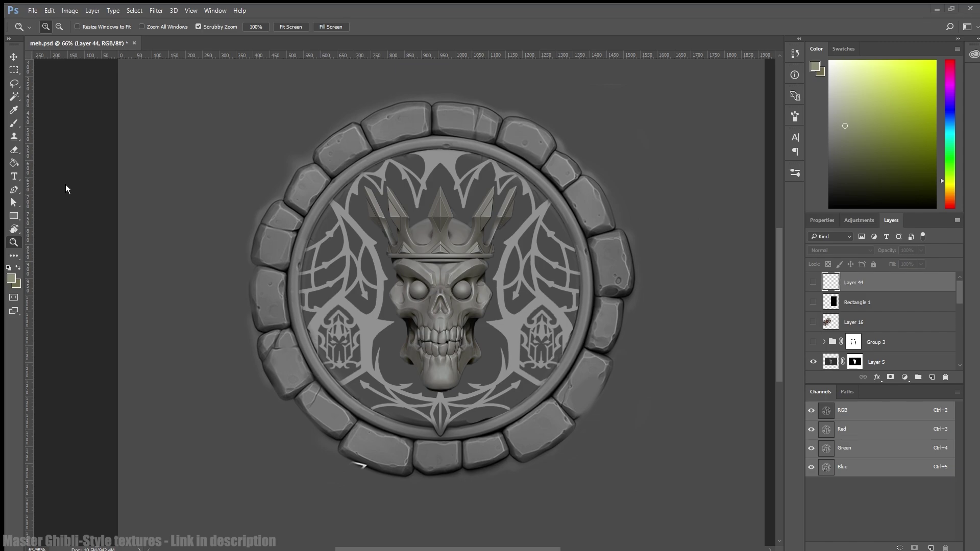
Step: Switch to Photoshop, show Layer 44 and paint a curved brush stroke outside the medallion's lower-right stones
left_click(815, 282)
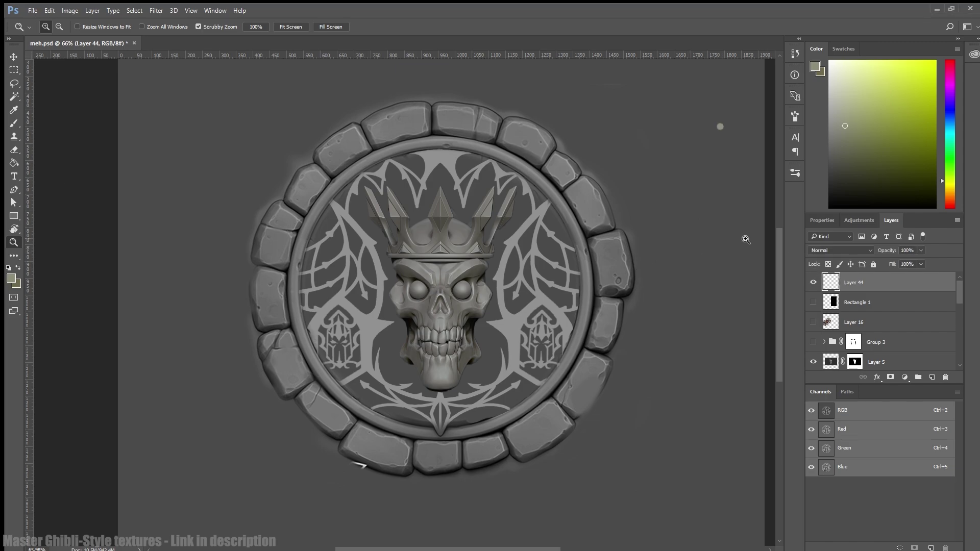
left_click_drag(746, 239, 677, 258)
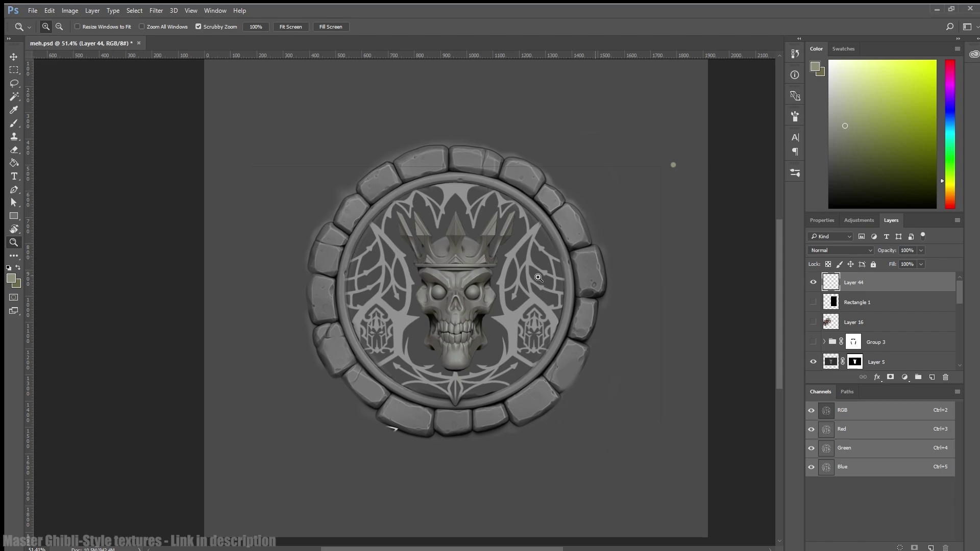
key("b")
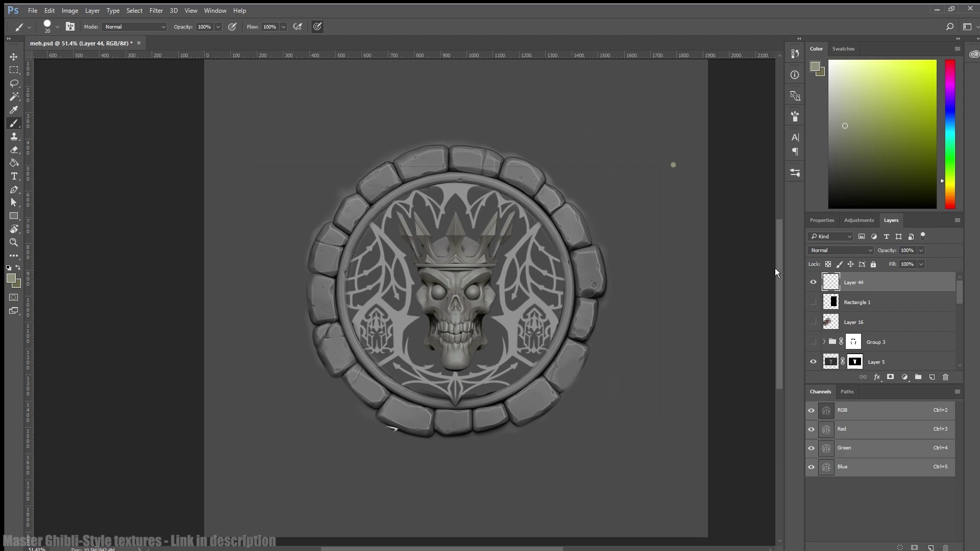
mouse_move(565, 426)
left_mouse_down()
mouse_move(616, 396)
mouse_move(645, 317)
left_mouse_up()
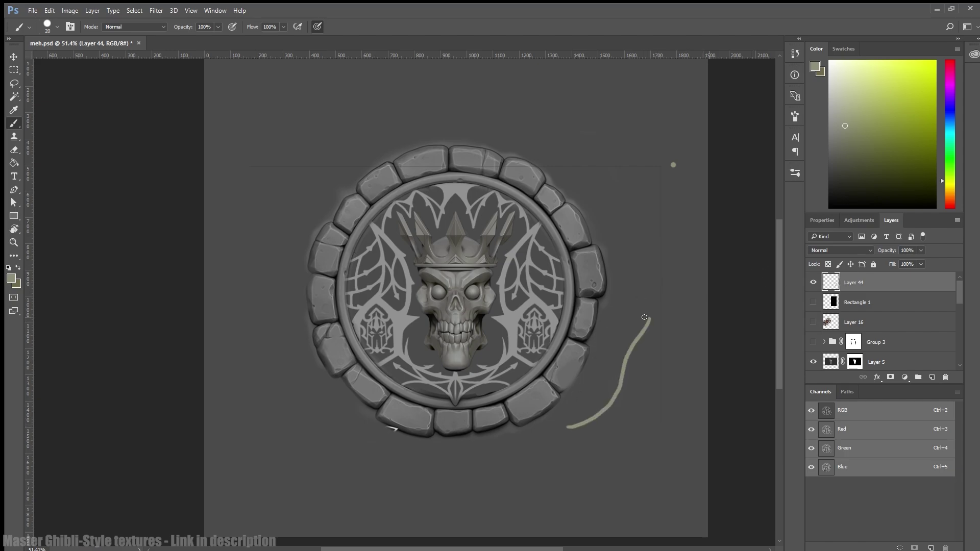
key("ctrl+z")
left_click_drag(588, 430, 652, 345)
Step: Paint another curved stroke beside the lower-right stones, and view the Lazy Nezumi Pro website
key("z")
mouse_move(646, 384)
left_mouse_down()
mouse_move(689, 394)
mouse_move(628, 323)
mouse_move(604, 334)
left_mouse_up()
key("b")
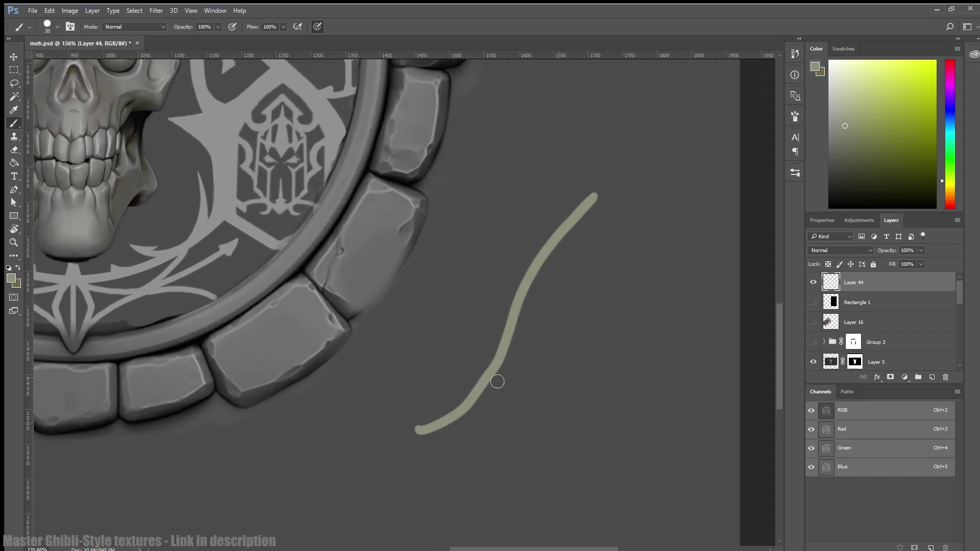
mouse_move(452, 486)
left_mouse_down()
mouse_move(505, 453)
mouse_move(560, 377)
mouse_move(663, 306)
left_mouse_up()
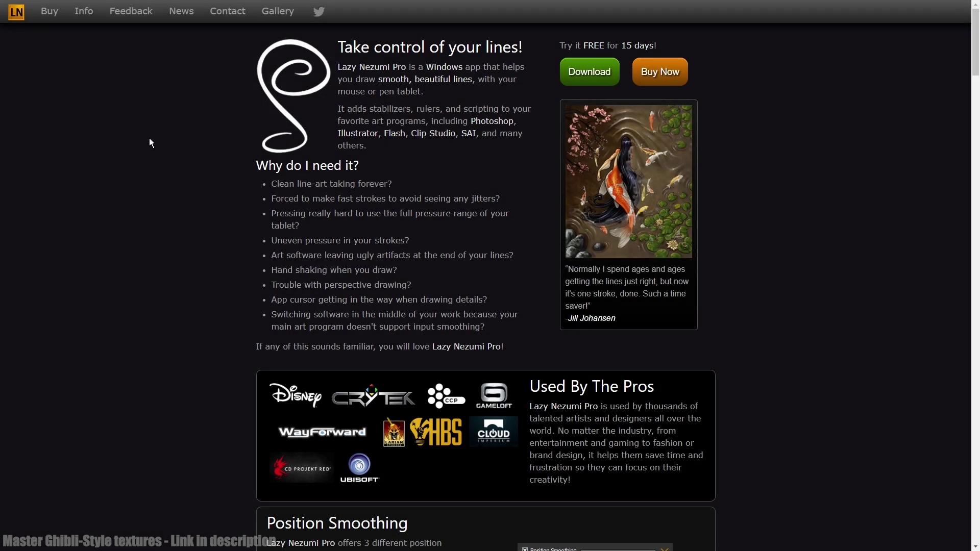
middle_click(153, 144)
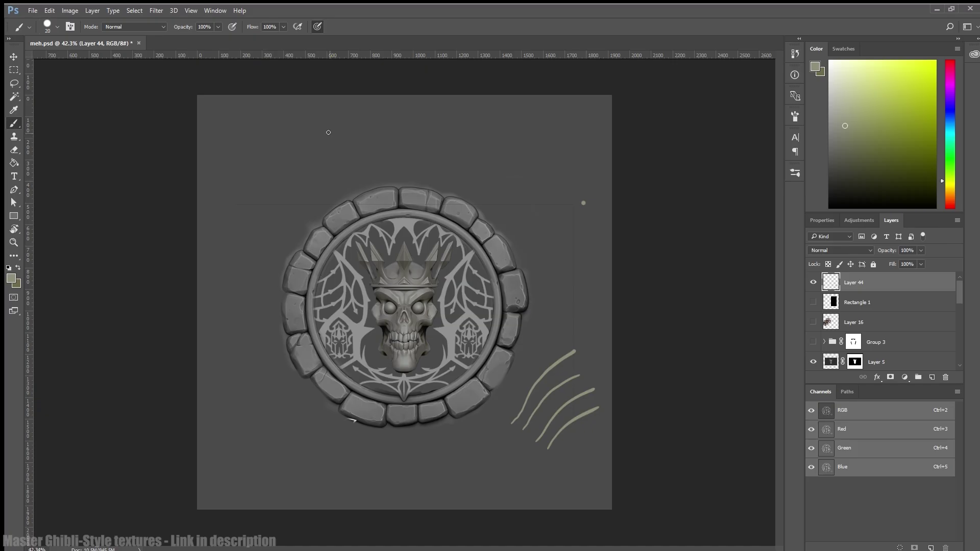
Step: Try S-shaped freehand strokes above the medallion and undo them
left_click_drag(325, 146, 327, 170)
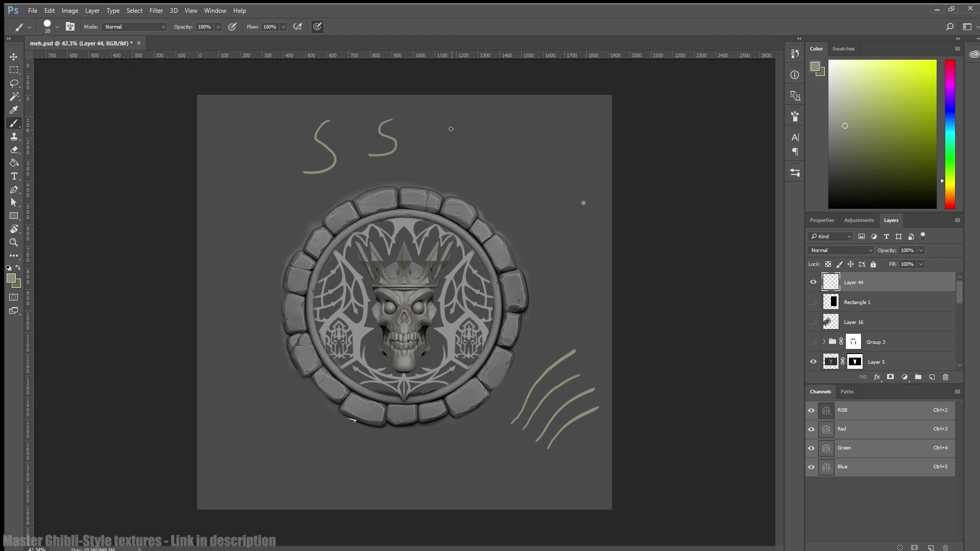
left_click_drag(490, 131, 485, 173)
key("ctrl+z")
key("ctrl+z")
key("ctrl+z")
key("ctrl+z")
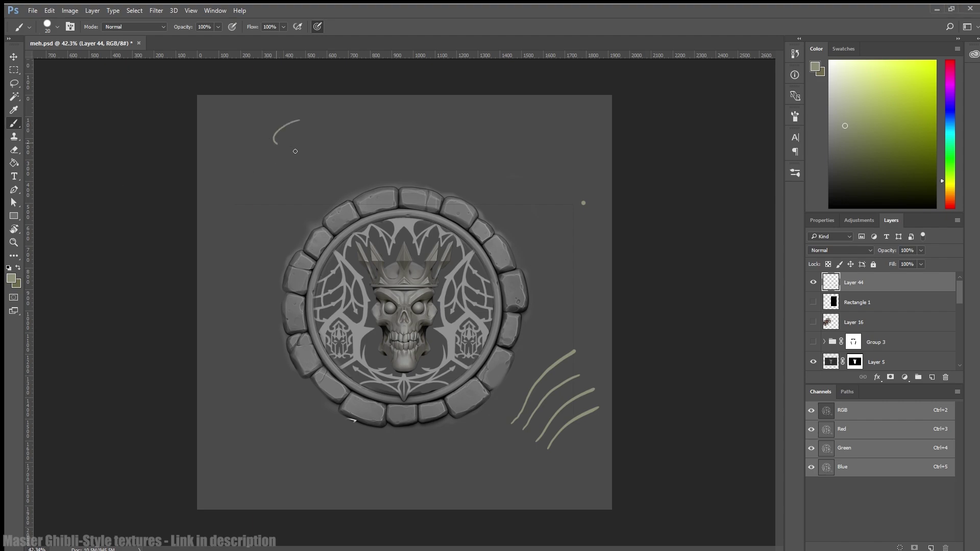
Step: Paint two S-shaped curves and a small spiral above the medallion with the Brush tool on Layer 44
left_click_drag(295, 151, 255, 180)
left_click_drag(355, 150, 314, 157)
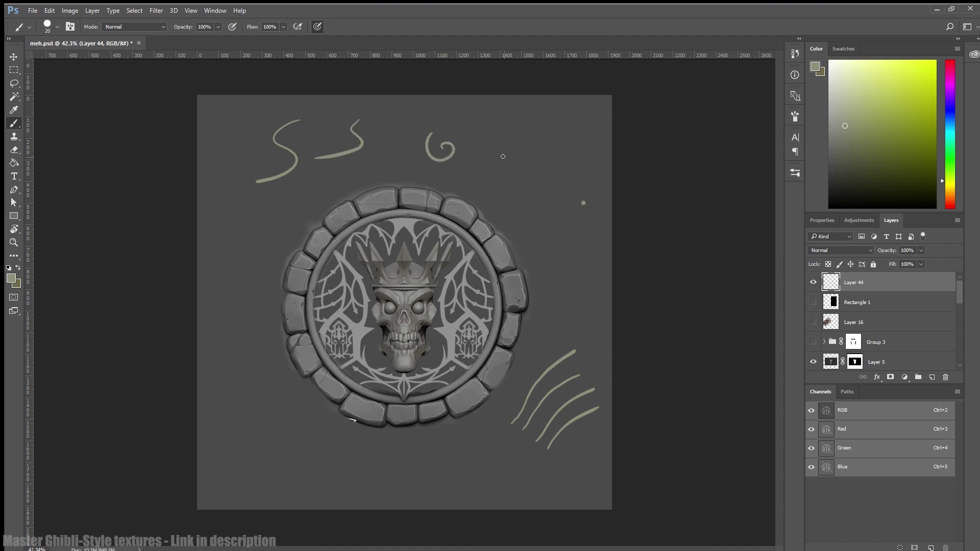
left_click_drag(514, 119, 518, 211)
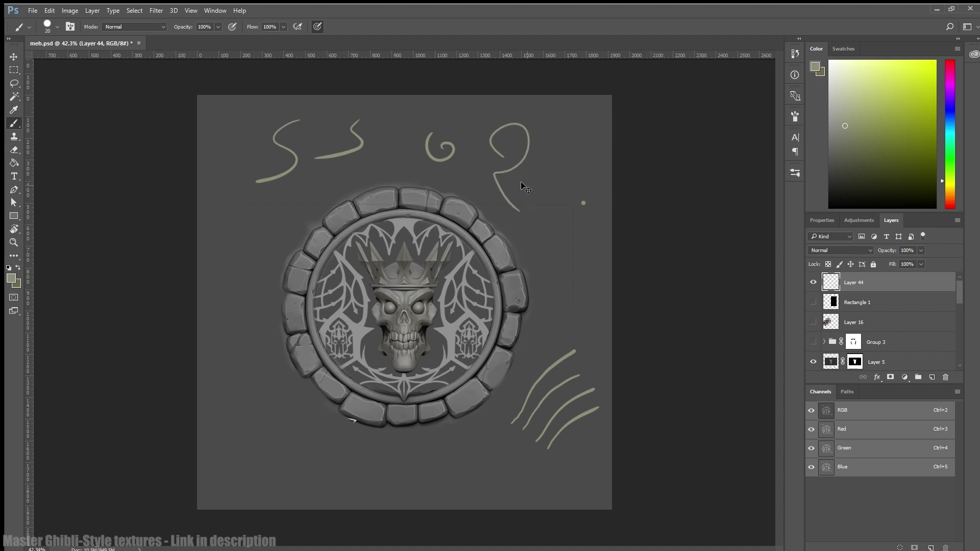
key("ctrl+z")
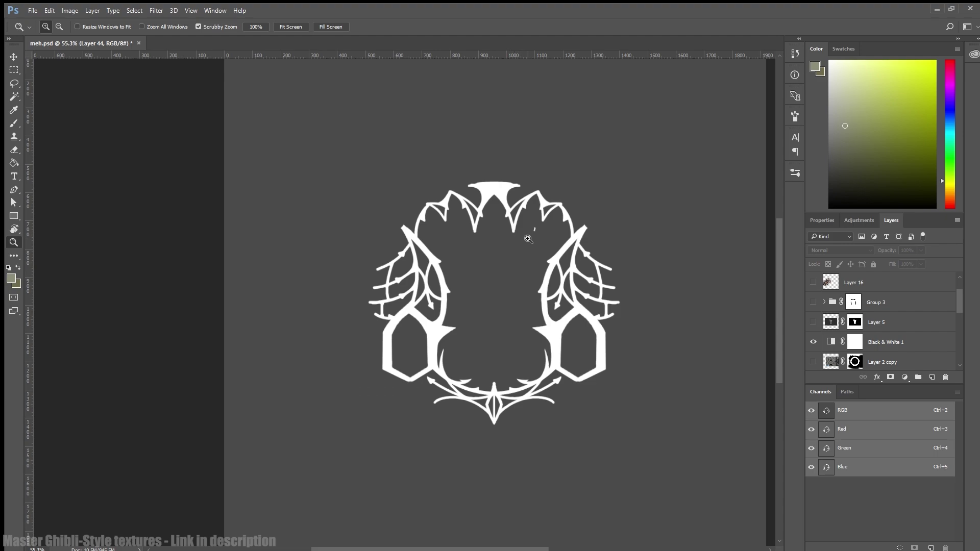
Step: Examine the white ornament up close, toggling the visibility of Layer 16, Layer 44 and Rectangle 1 to check their contents
left_click_drag(540, 247, 533, 233)
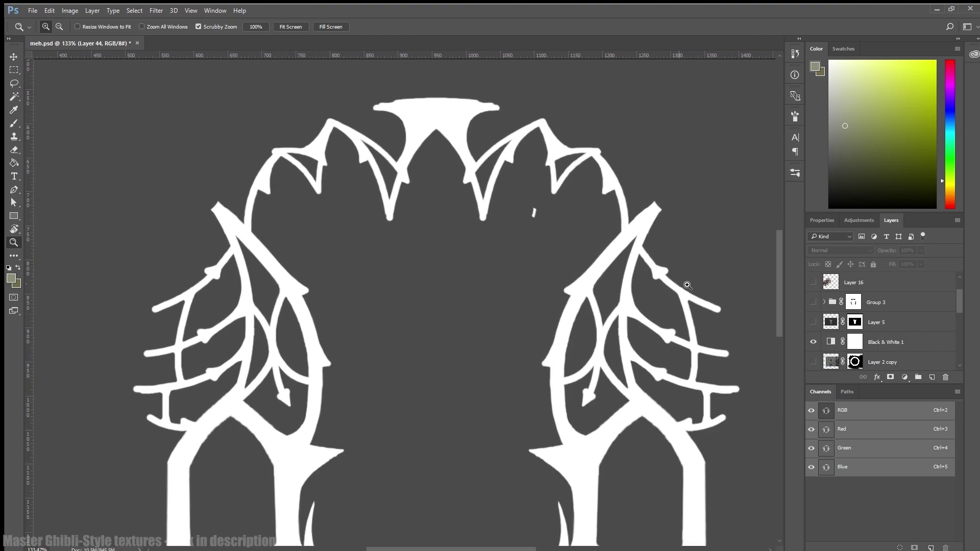
left_click(814, 283)
left_click(814, 282)
scroll(813, 289, "up", 1)
left_click(812, 283)
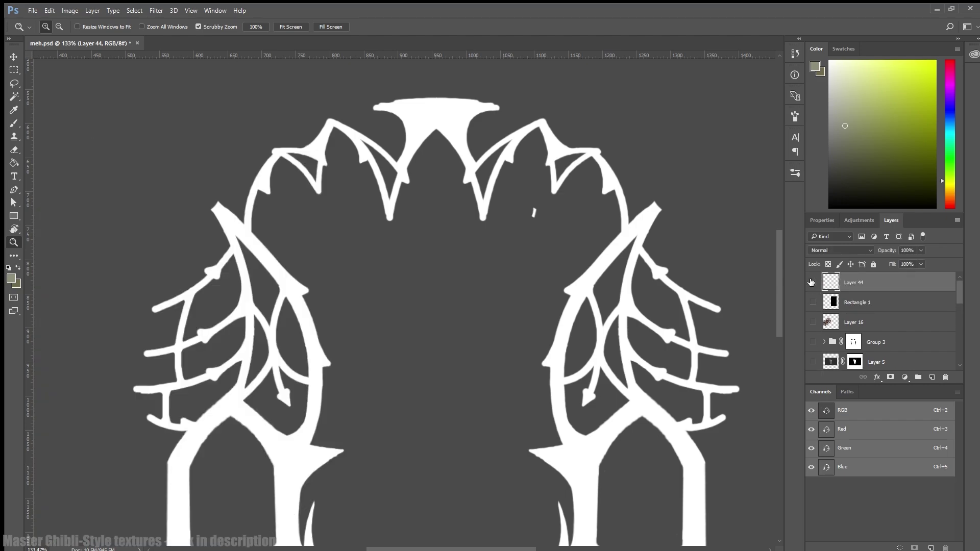
left_click(811, 283)
left_click(811, 302)
left_click(812, 302)
scroll(561, 260, "down", 5, "alt")
scroll(561, 260, "down", 1, "alt")
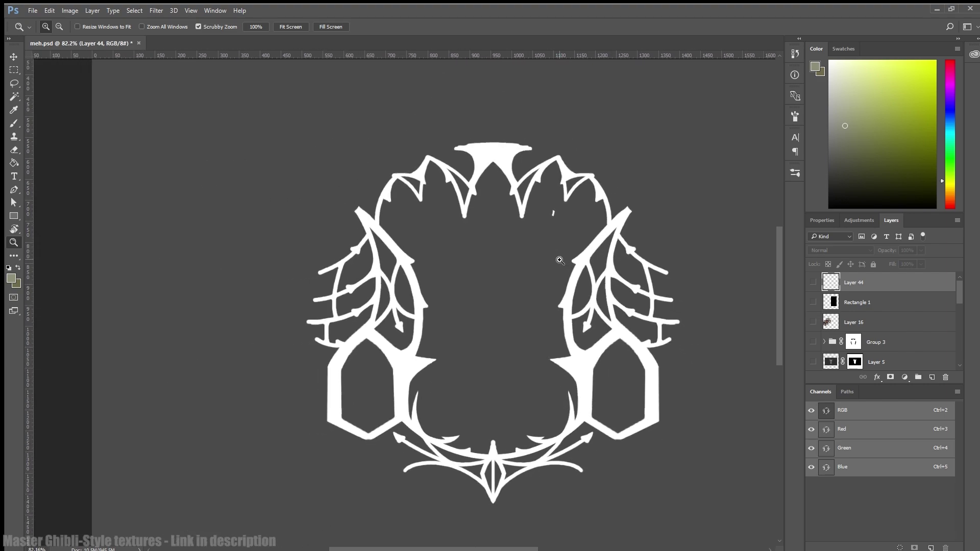
Step: Show the Rectangle 1 layer over the ornament's right half and select the grey background layer, Layer 3
left_click(813, 302)
scroll(700, 275, "down", 8, "alt")
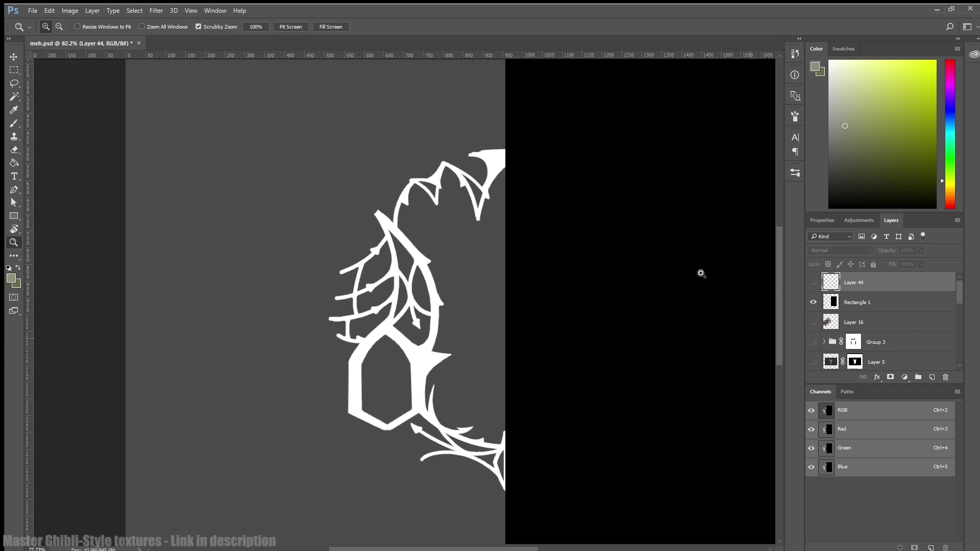
scroll(845, 327, "down", 10)
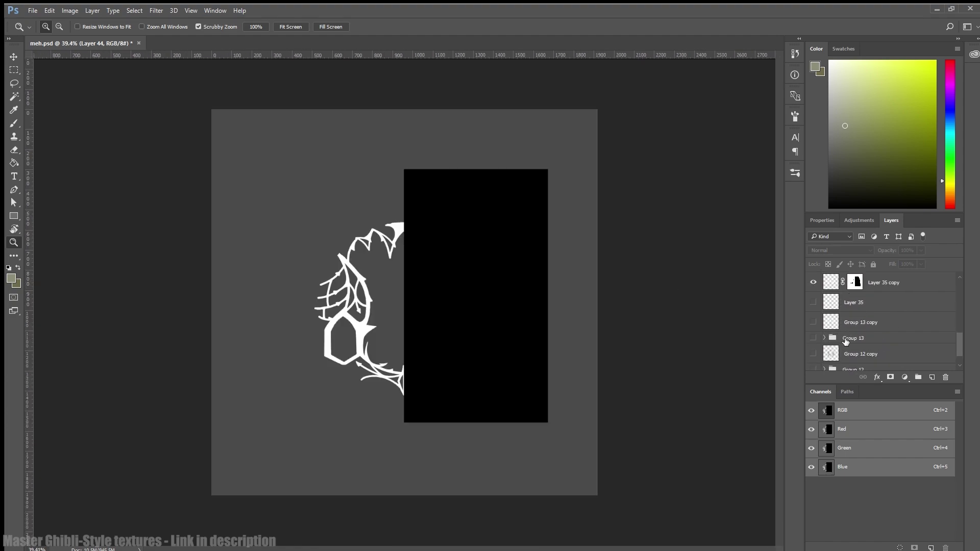
left_click(809, 362)
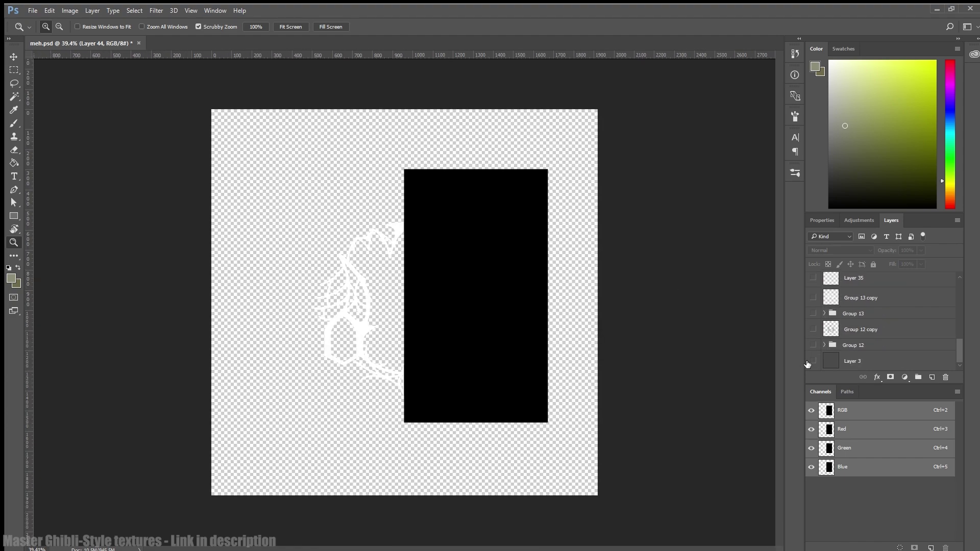
left_click(809, 362)
scroll(808, 364, "up", 10)
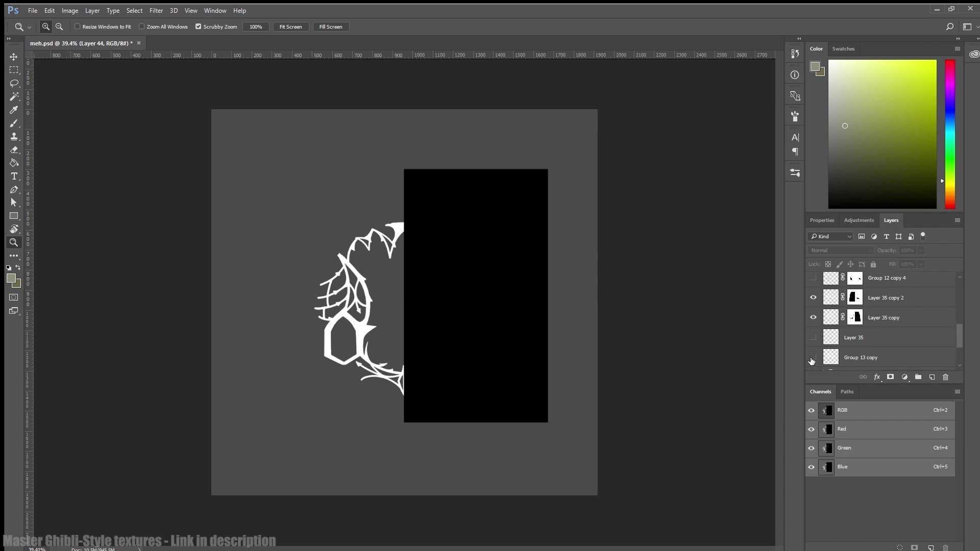
scroll(816, 355, "down", 10)
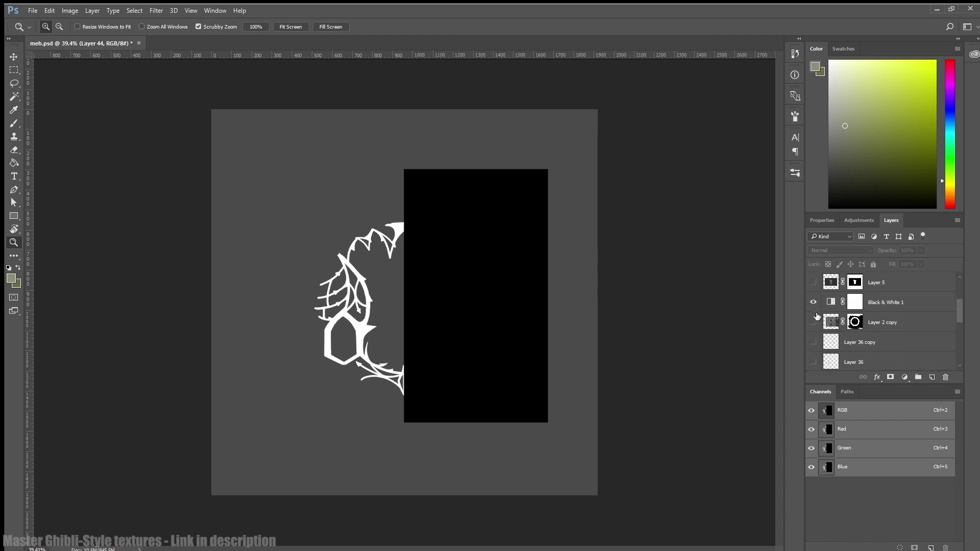
left_click(882, 360)
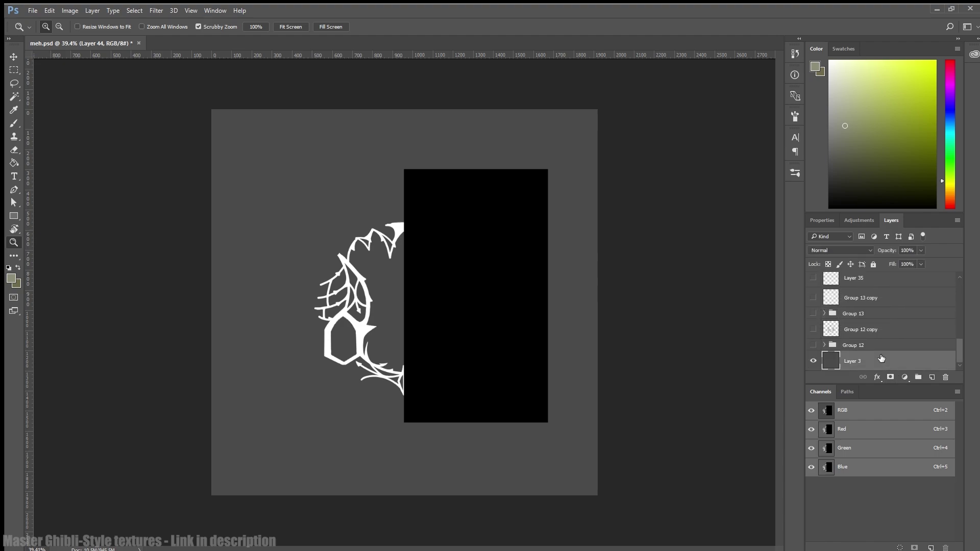
Step: Add a new empty layer directly above the grey background layer, Layer 3, and set the foreground colour to black
left_click(931, 377)
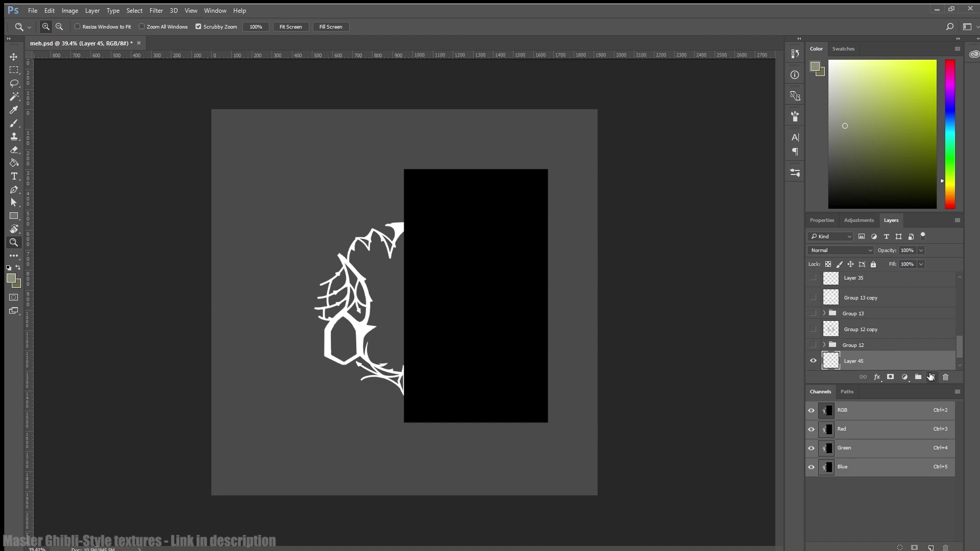
left_click(830, 207)
key("i")
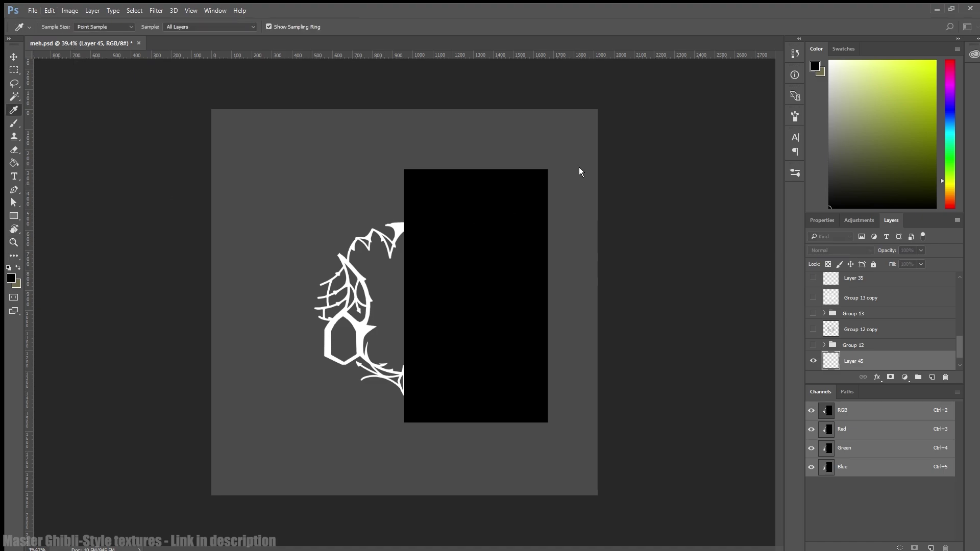
key("z")
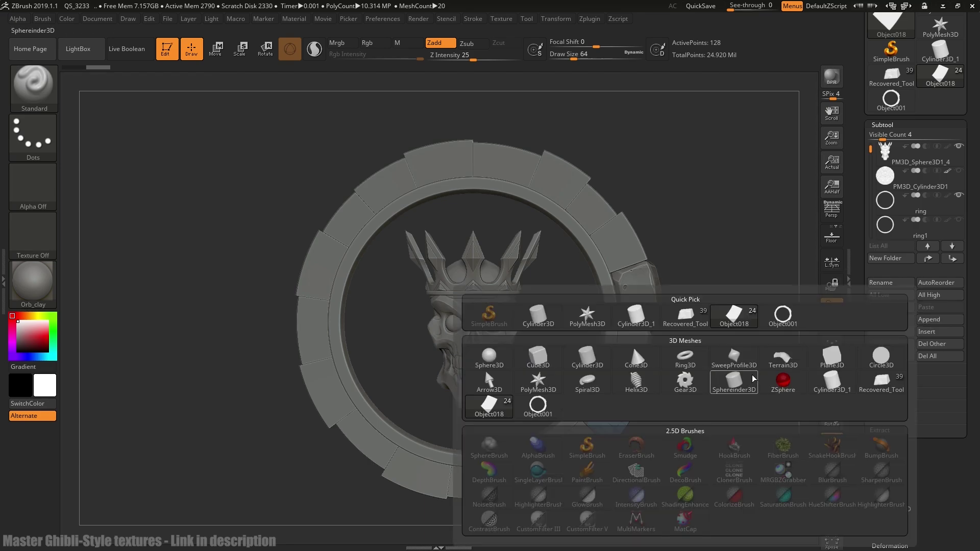
Step: Switch to ZBrush, append a Cylinder3D subtool, and rotate and enlarge it so its flat cap faces front inside the ring
left_click(929, 319)
left_click(576, 355)
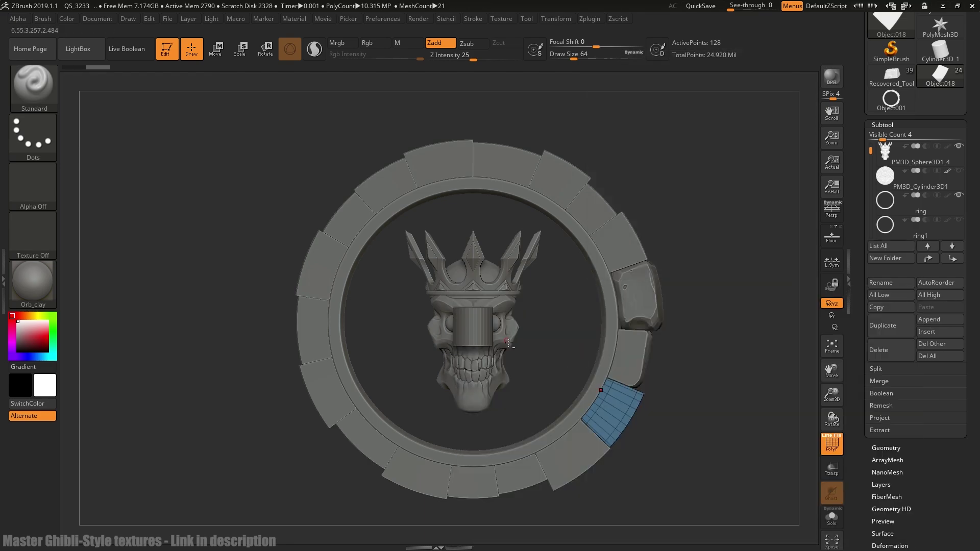
key("w")
left_click_drag(239, 188, 148, 187, "shift")
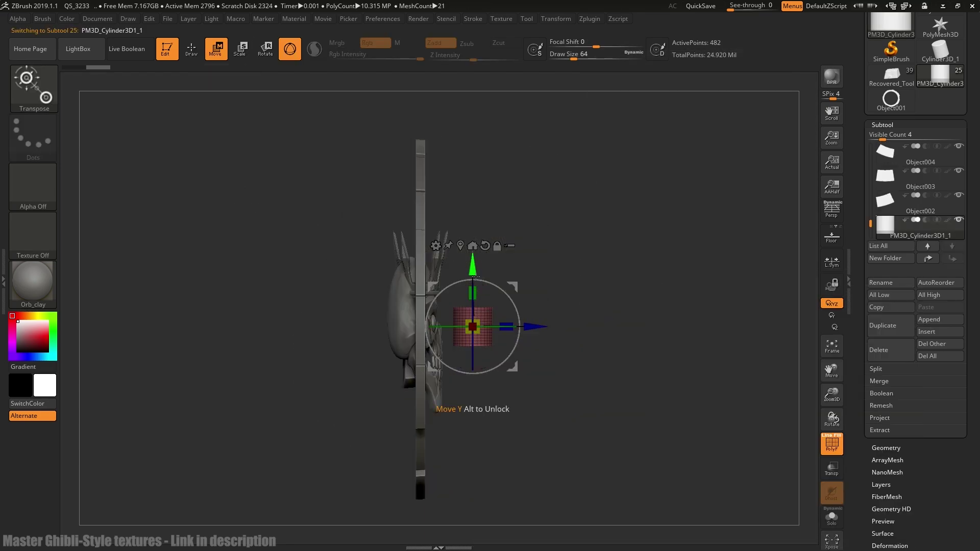
left_click_drag(484, 281, 479, 327, "shift")
left_click_drag(332, 313, 482, 265)
left_click_drag(562, 243, 492, 350, "shift")
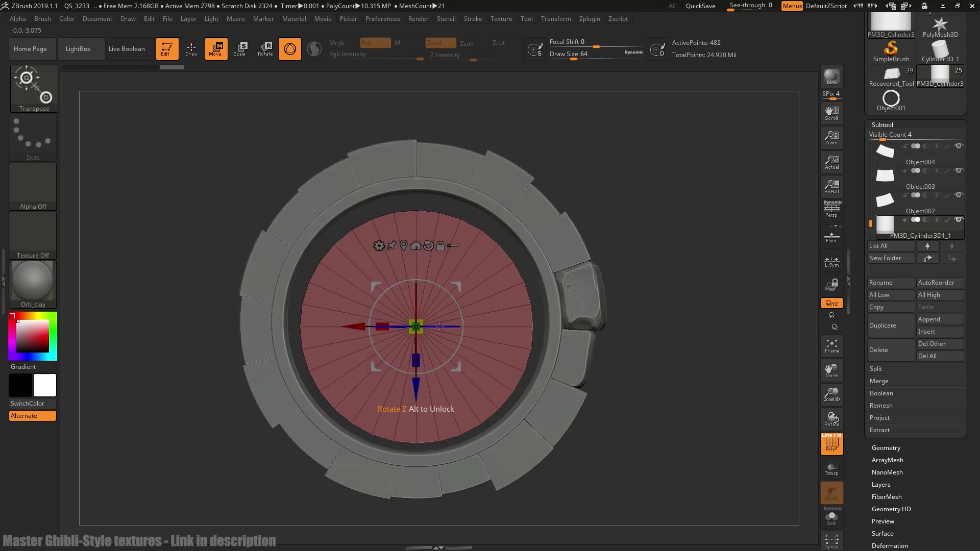
Step: Scale and position the cylinder to fill the ring's opening behind the skull, and hide the polyframe
left_click_drag(416, 327, 442, 318)
left_click_drag(416, 387, 416, 379)
left_click_drag(675, 345, 354, 317, "shift")
left_click_drag(505, 289, 608, 279, "shift")
left_click_drag(347, 319, 353, 319)
left_click_drag(516, 293, 459, 294, "shift")
key("shift+f")
left_click_drag(529, 303, 562, 302, "alt")
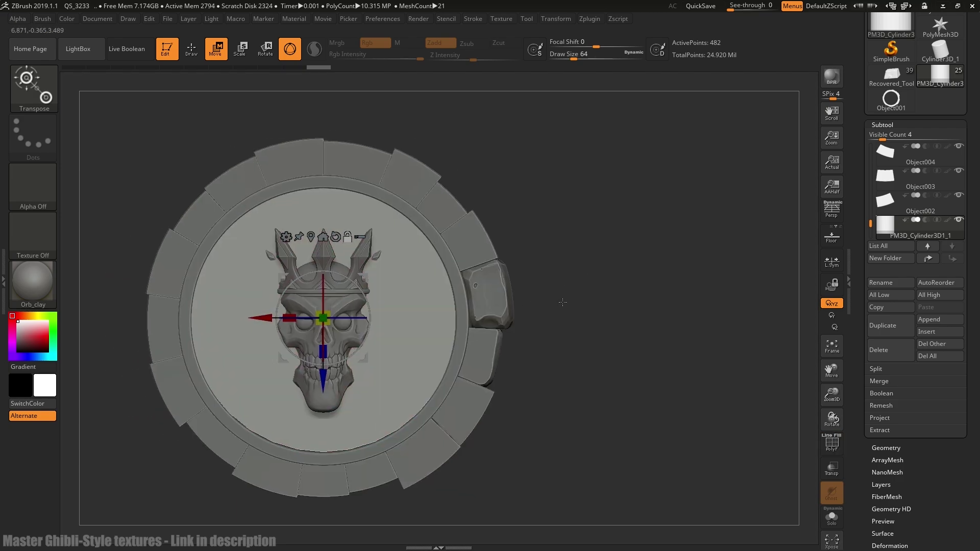
key("ctrl+d")
key("ctrl+d")
key("ctrl+z")
key("ctrl+z")
Step: Convert the cylinder to a DynaMesh at resolution 32
left_click(889, 448)
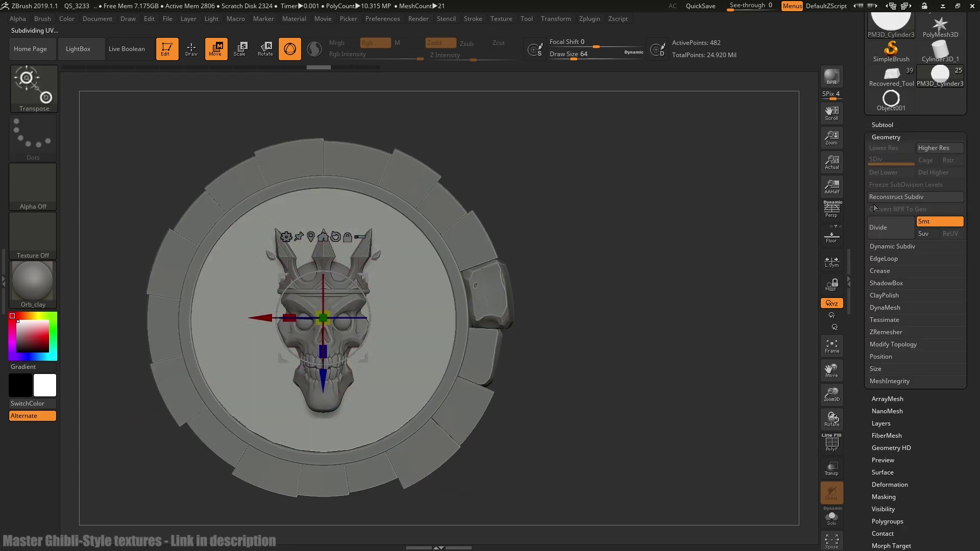
left_click(885, 308)
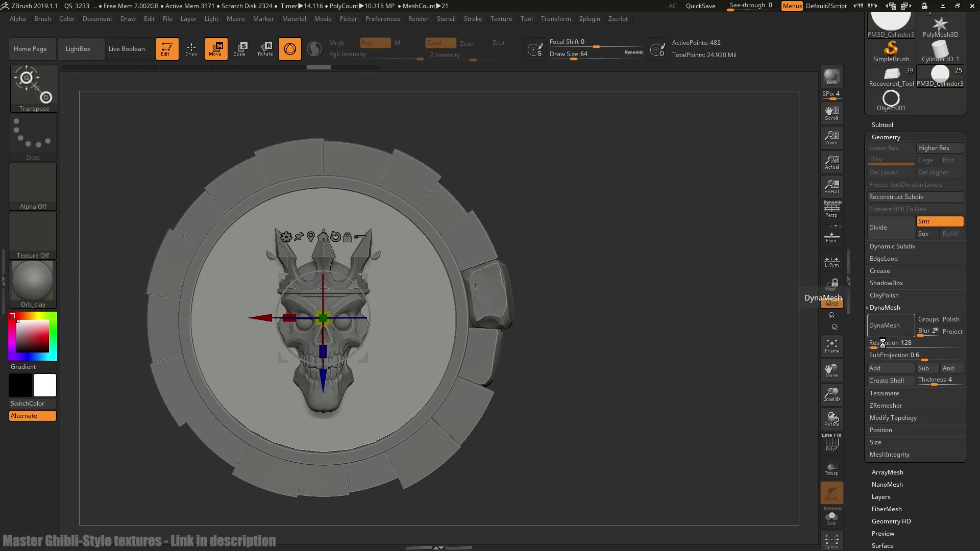
left_click(883, 343)
type("32")
key("Return")
left_click(885, 326)
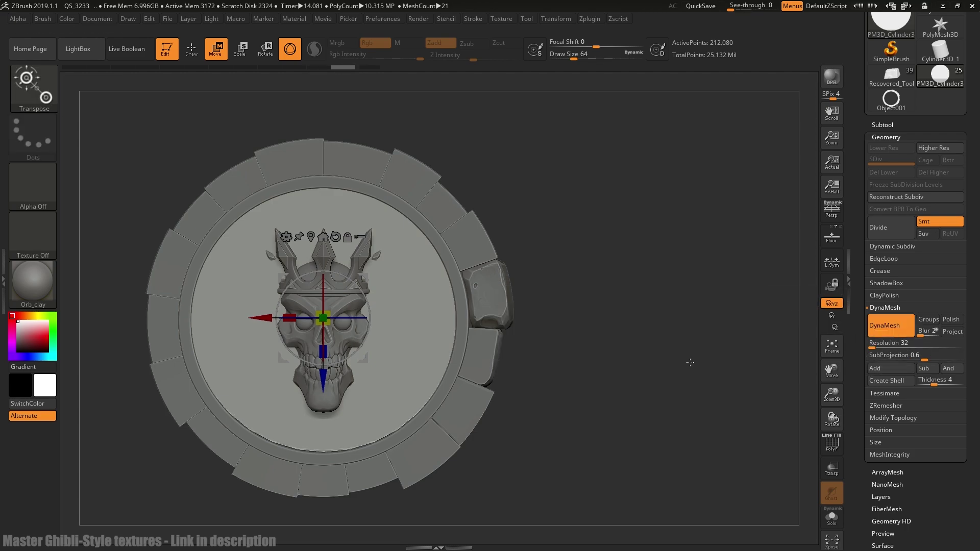
Step: Fine-tune the cylinder along its depth axis so its front face sits recessed inside the ring
left_click_drag(690, 363, 725, 357, "shift")
left_click_drag(384, 318, 392, 319)
left_click_drag(587, 347, 541, 347, "shift")
left_click_drag(328, 315, 338, 313)
left_click_drag(577, 327, 673, 301, "shift")
left_click_drag(389, 319, 383, 319)
left_click_drag(588, 316, 544, 317, "shift")
right_click_drag(326, 234, 388, 243, "alt")
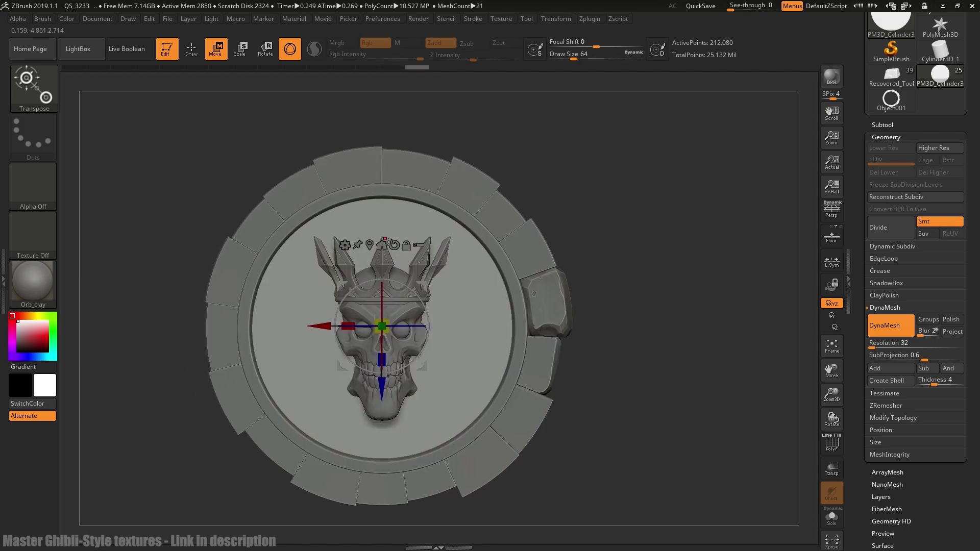
Step: Isolate the cylinder in Solo mode and frame it from the front in Draw mode
key("q")
left_click(832, 517)
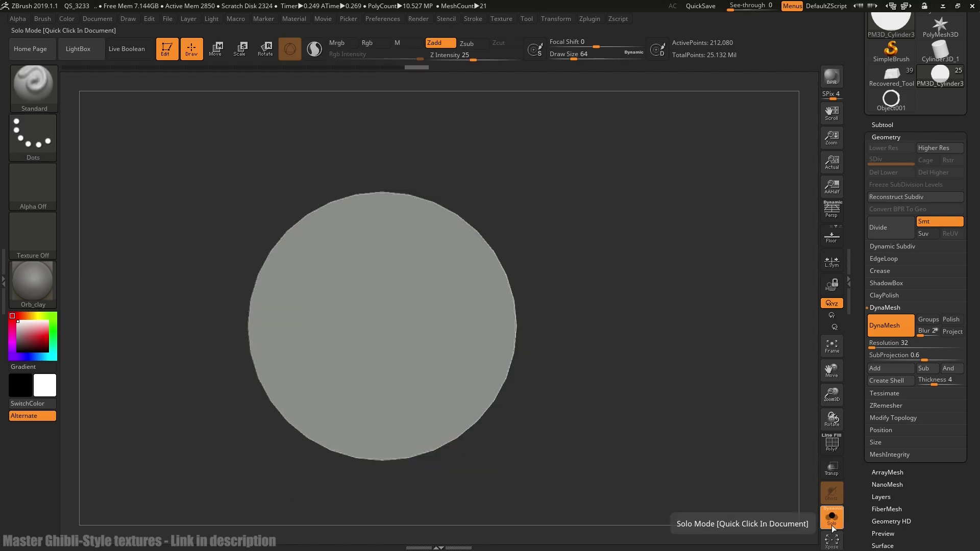
key("f")
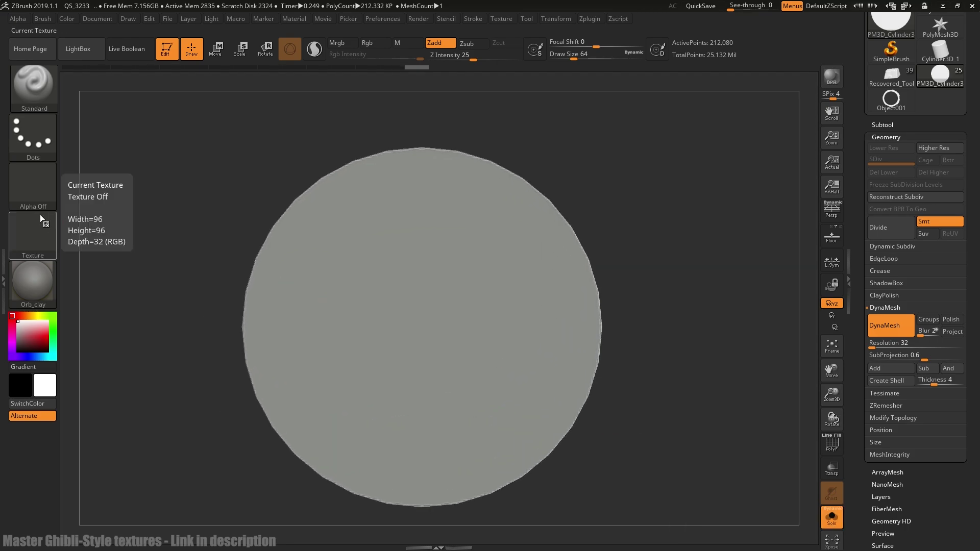
Step: Set the Standard brush to the DragRect stroke and import the ornament image testAlpha5 as its alpha
left_click(34, 84)
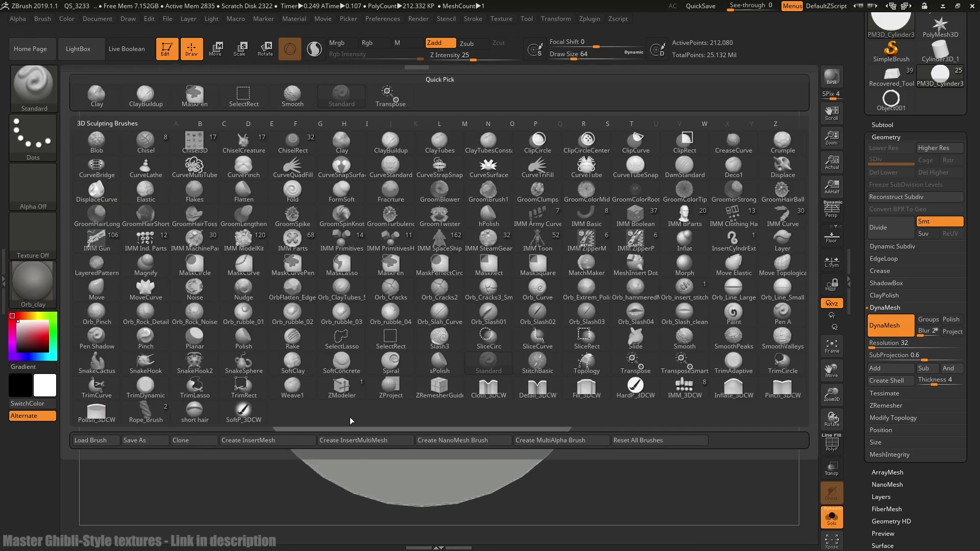
key("s")
key("t")
left_click(27, 145)
left_click(144, 146)
left_click(41, 190)
left_click(95, 435)
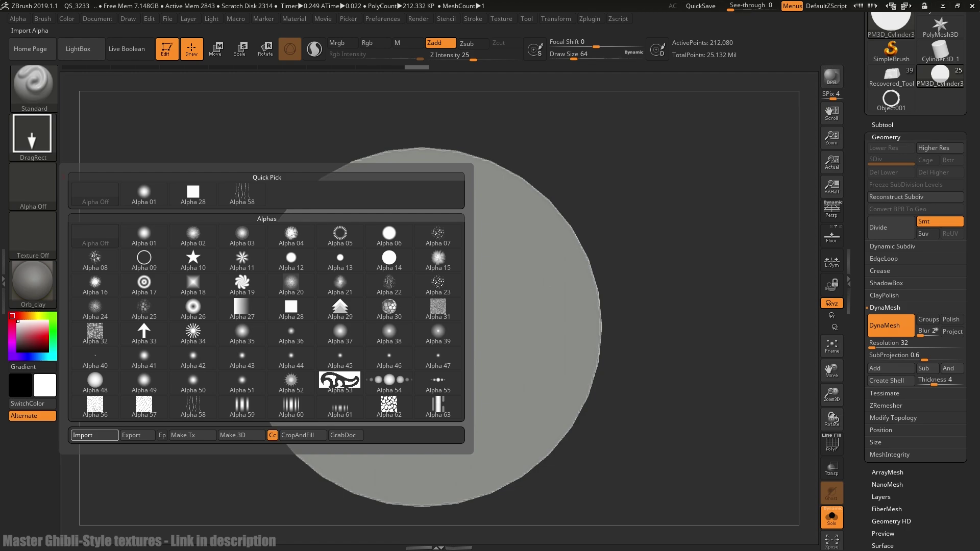
left_click(49, 187)
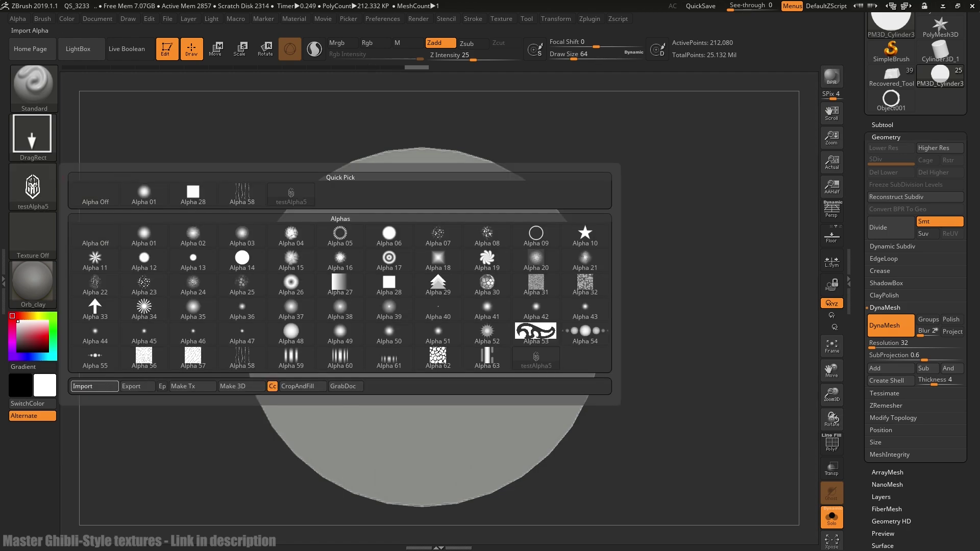
Step: Subdivide the cylinder to level 2, trying an ornament stamp before and after and undoing both
mouse_move(331, 307)
left_mouse_down()
mouse_move(397, 452)
mouse_move(459, 419)
left_mouse_up()
key("ctrl+z")
key("ctrl+d")
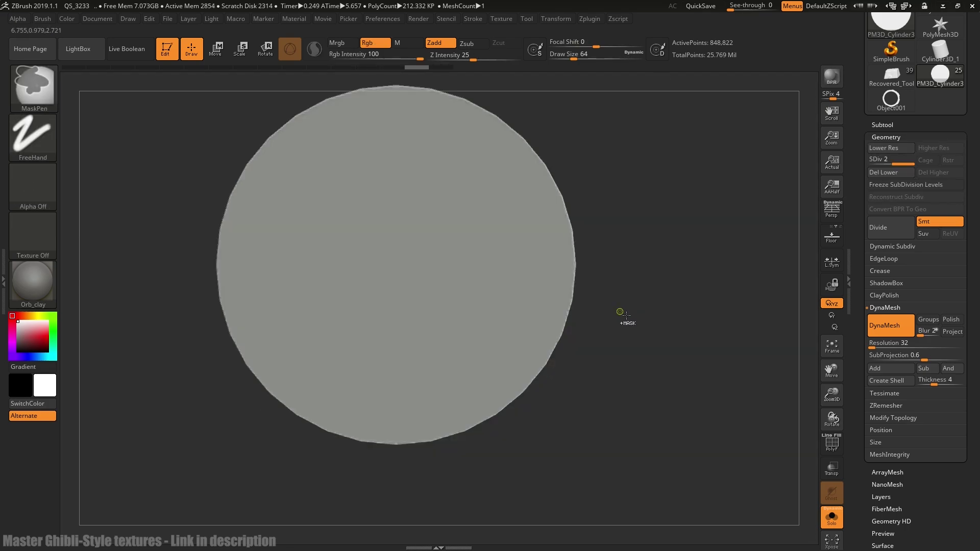
left_click_drag(431, 272, 440, 8)
key("ctrl+z")
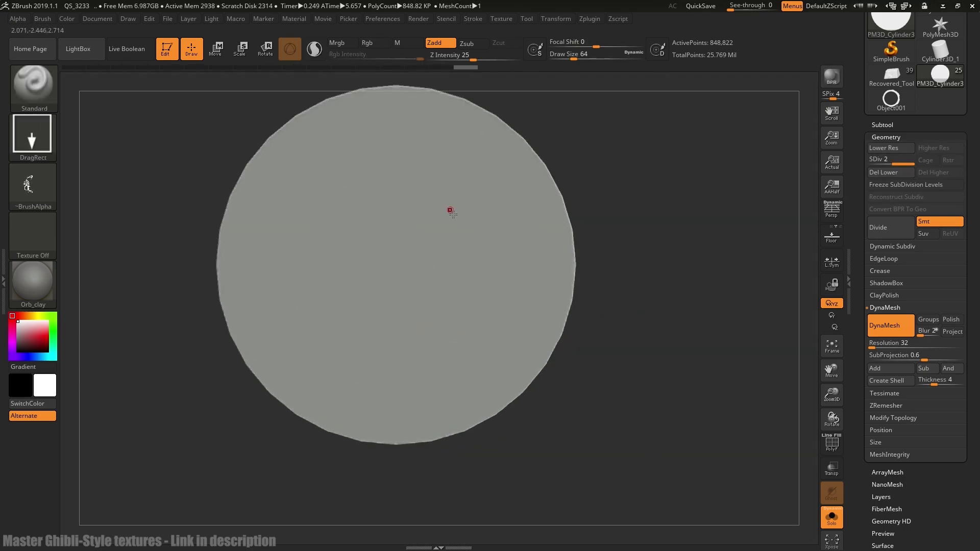
Step: Turn on X symmetry and try stamping the ornament on the disc, undoing each test stamp
key("x")
left_click_drag(484, 278, 462, 50)
key("ctrl+z")
left_click_drag(396, 276, 387, 31)
key("ctrl+z")
left_click_drag(581, 240, 605, 330, "alt")
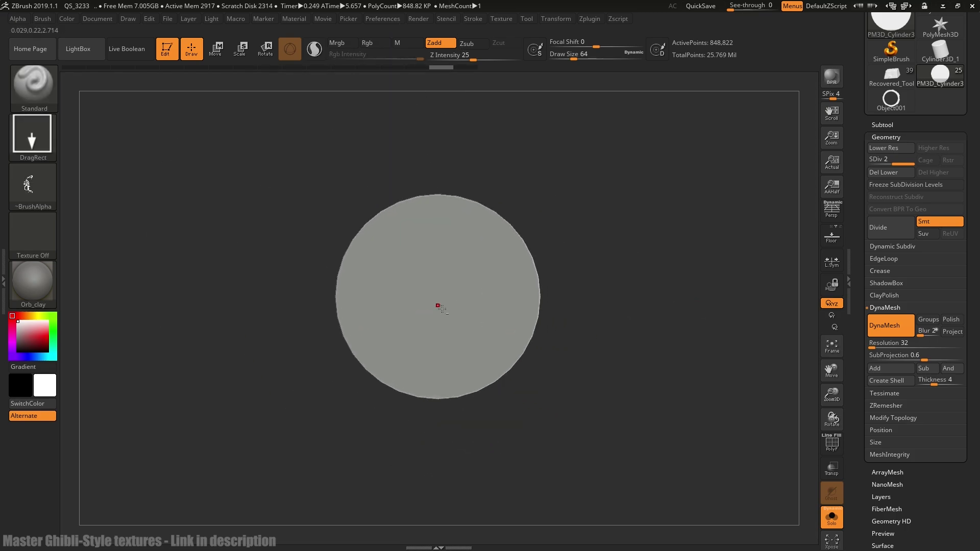
Step: Try two mirrored ornament stamps pulled upward from near the disc's centre and undo them
left_click_drag(438, 307, 447, 96)
key("ctrl+z")
left_click_drag(438, 301, 446, 77)
key("ctrl+z")
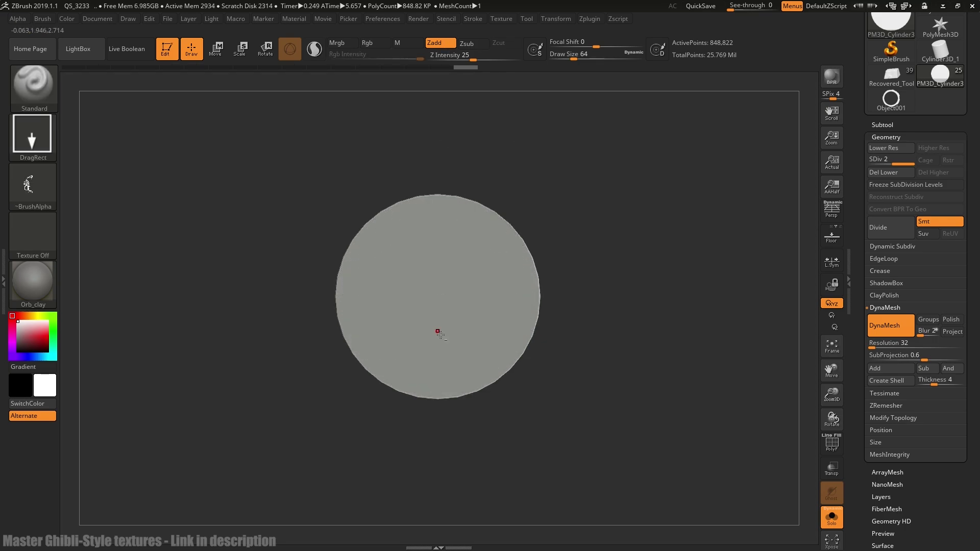
Step: Stamp the mirrored ornament alpha from the disc's centre so it covers the whole face, undoing an earlier try
left_click(823, 516)
left_click(823, 517)
left_click_drag(438, 306, 445, 105)
key("ctrl+z")
left_click_drag(437, 289, 436, 58)
Step: Shorten the ornamented cylinder slightly along its depth axis and remesh it with DynaMesh at resolution 32
left_click_drag(684, 447, 746, 431)
left_click_drag(718, 201, 766, 202, "shift")
key("w")
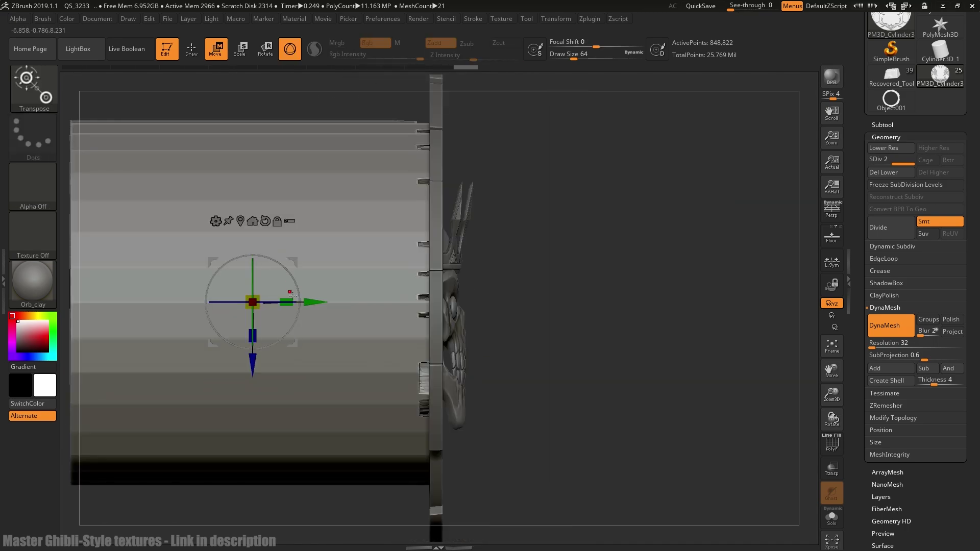
left_click_drag(287, 301, 271, 302)
left_click_drag(603, 311, 673, 308)
key("shift+d")
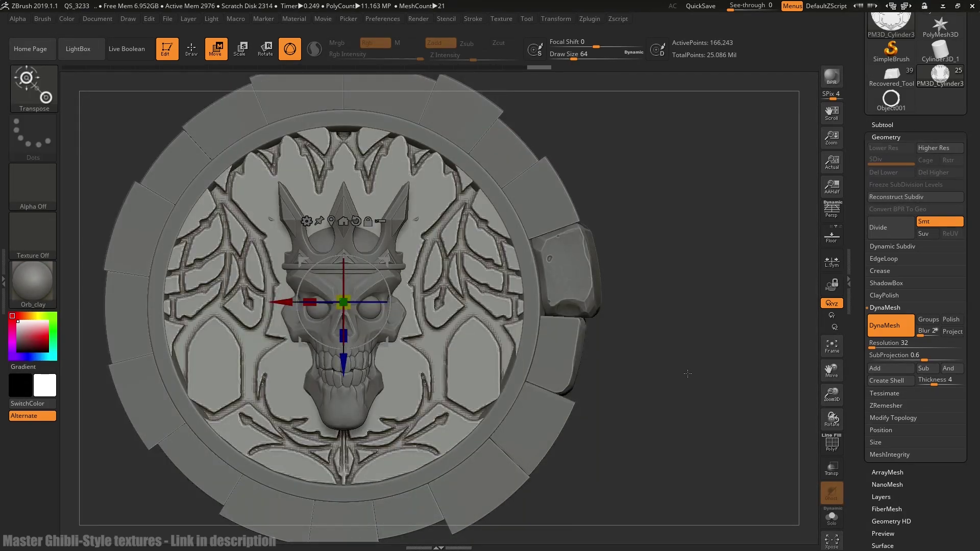
left_click_drag(669, 384, 678, 366, "alt")
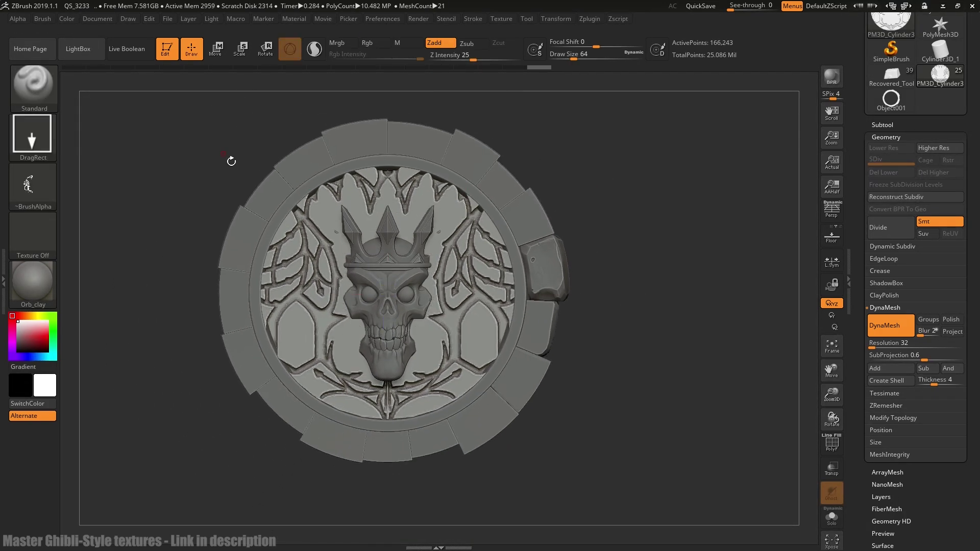